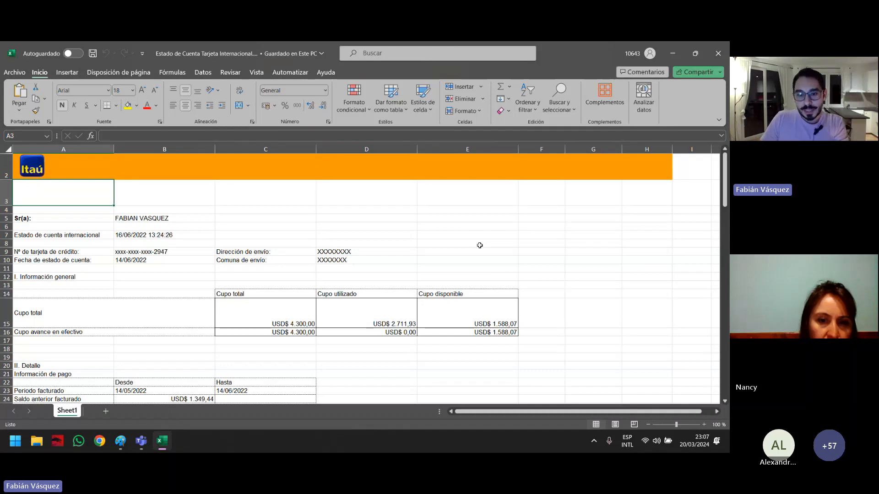
- Examine the credit card statement in Sheet1, from the general information down to the international transactions table
{"action": "scroll", "coordinate": [480, 246], "scroll_direction": "down", "scroll_amount": 3}
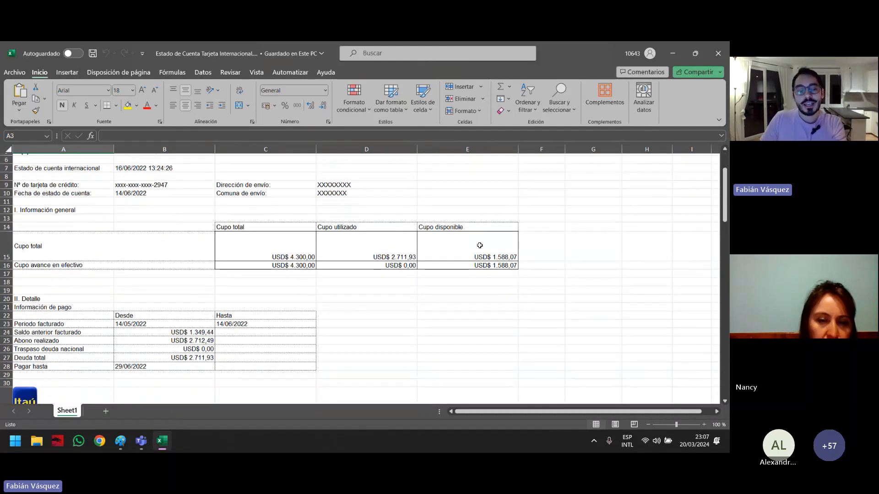
{"action": "scroll", "coordinate": [480, 246], "scroll_direction": "down", "scroll_amount": 3}
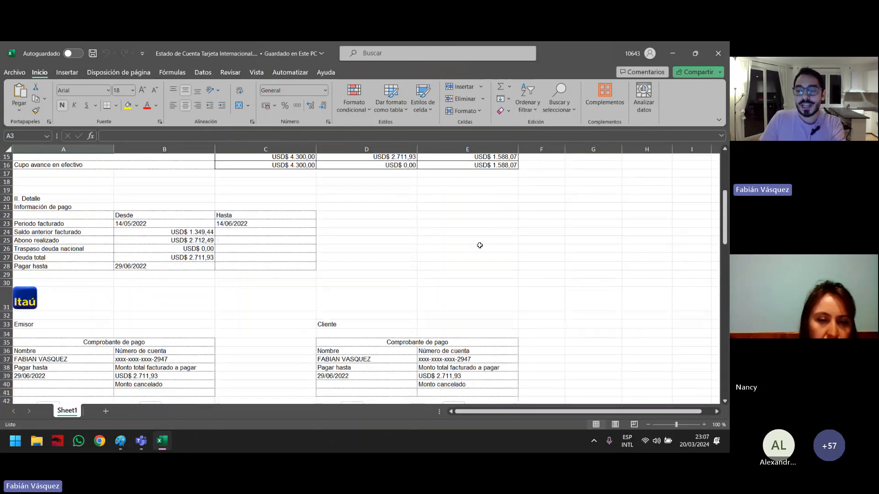
{"action": "scroll", "coordinate": [462, 240], "scroll_direction": "down", "scroll_amount": 2}
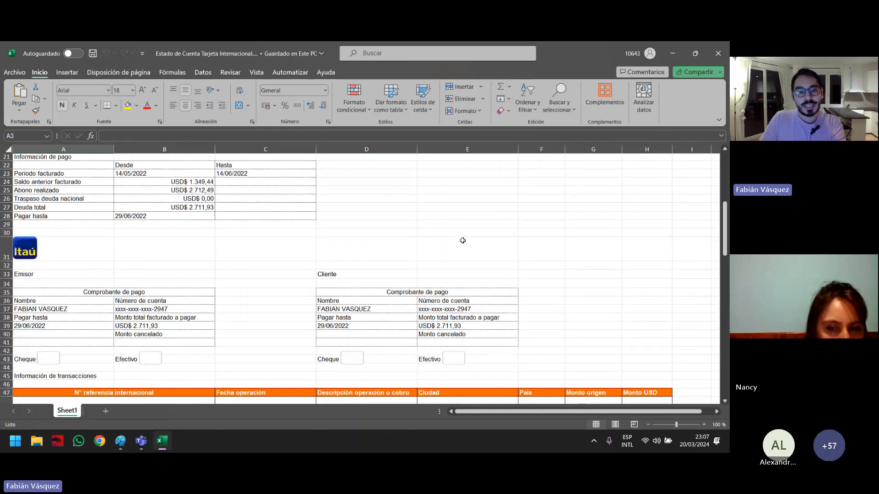
{"action": "scroll", "coordinate": [462, 240], "scroll_direction": "down", "scroll_amount": 4}
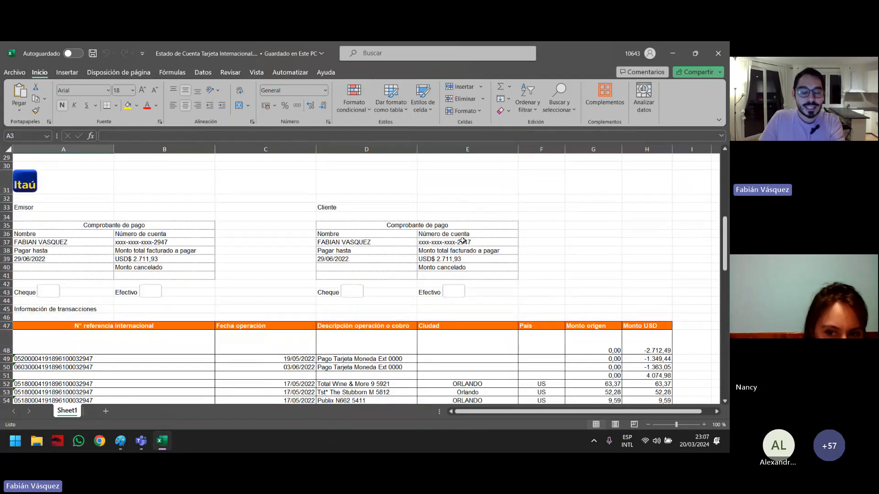
{"action": "scroll", "coordinate": [463, 241], "scroll_direction": "down", "scroll_amount": 1}
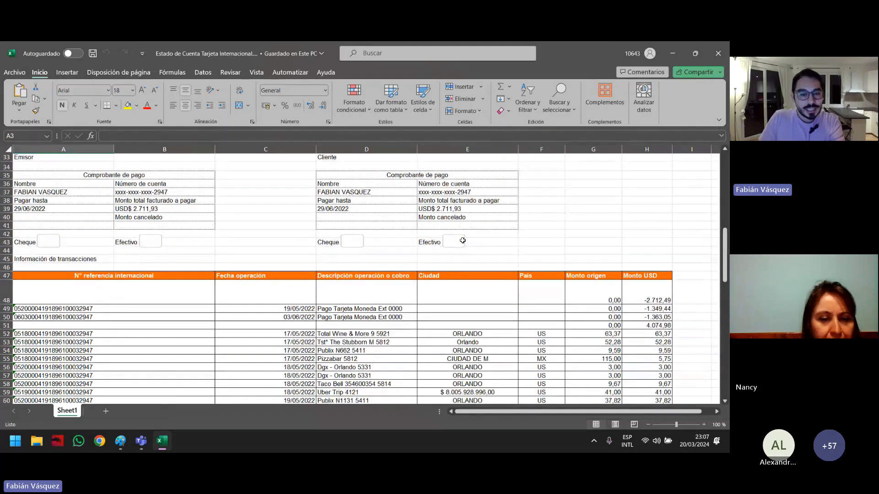
{"action": "scroll", "coordinate": [462, 241], "scroll_direction": "down", "scroll_amount": 2}
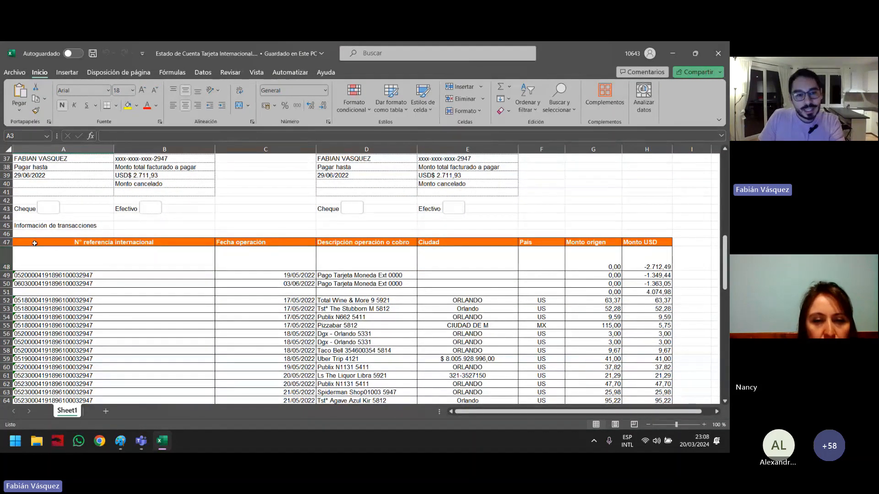
{"action": "left_click_drag", "start_coordinate": [34, 243], "coordinate": [643, 352]}
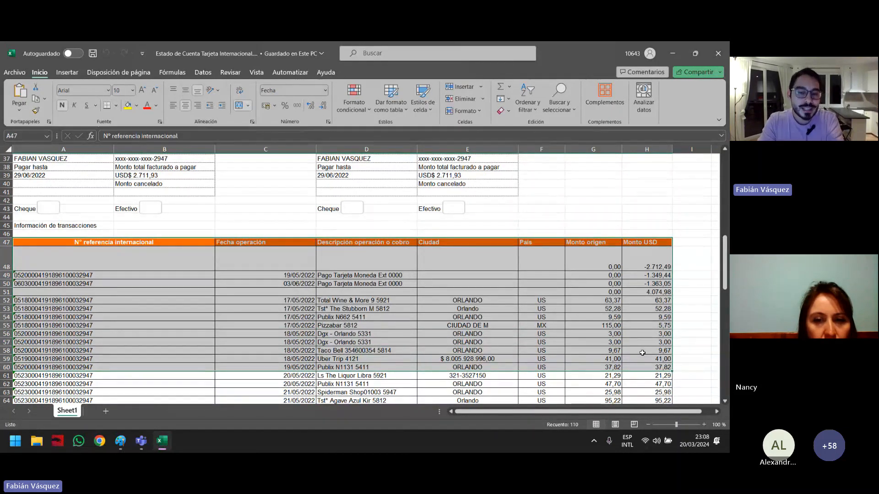
{"action": "left_click", "coordinate": [520, 350]}
{"action": "scroll", "coordinate": [194, 323], "scroll_direction": "down", "scroll_amount": 2}
{"action": "left_click_drag", "start_coordinate": [167, 284], "coordinate": [650, 301]}
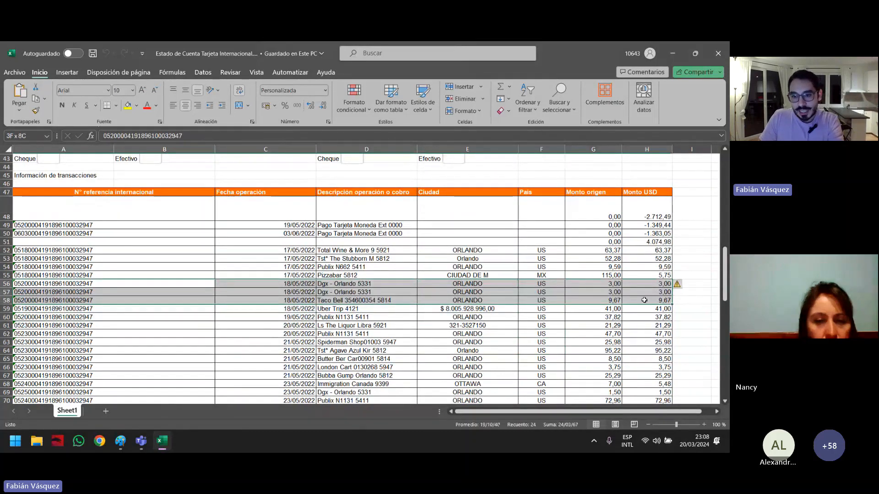
{"action": "scroll", "coordinate": [434, 306], "scroll_direction": "down", "scroll_amount": 2}
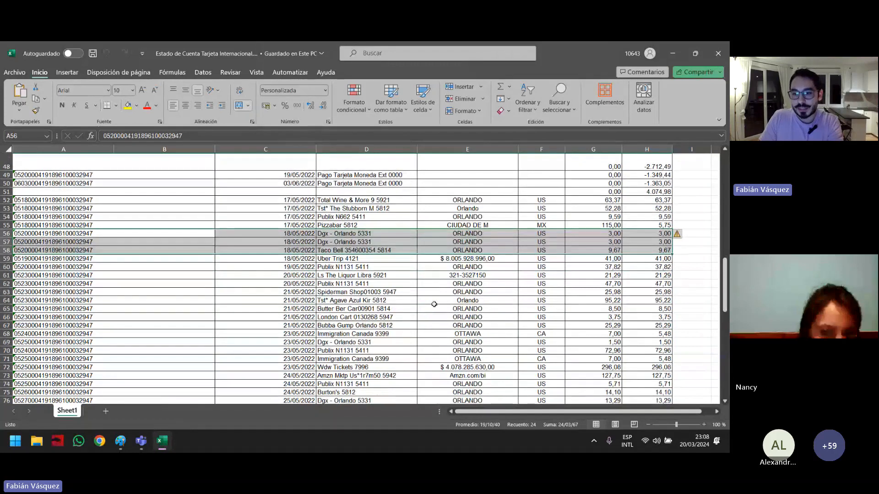
- Copy the whole transactions table in Sheet1, from the N° referencia internacional header in row 47 through the Monto USD column and last row
{"action": "scroll", "coordinate": [431, 303], "scroll_direction": "up", "scroll_amount": 3}
{"action": "left_click", "coordinate": [66, 226]}
{"action": "key", "text": "shift+Right"}
{"action": "key", "text": "shift+Right"}
{"action": "key", "text": "shift+Right"}
{"action": "key", "text": "shift+Right"}
{"action": "key", "text": "shift+Right"}
{"action": "key", "text": "shift+Right"}
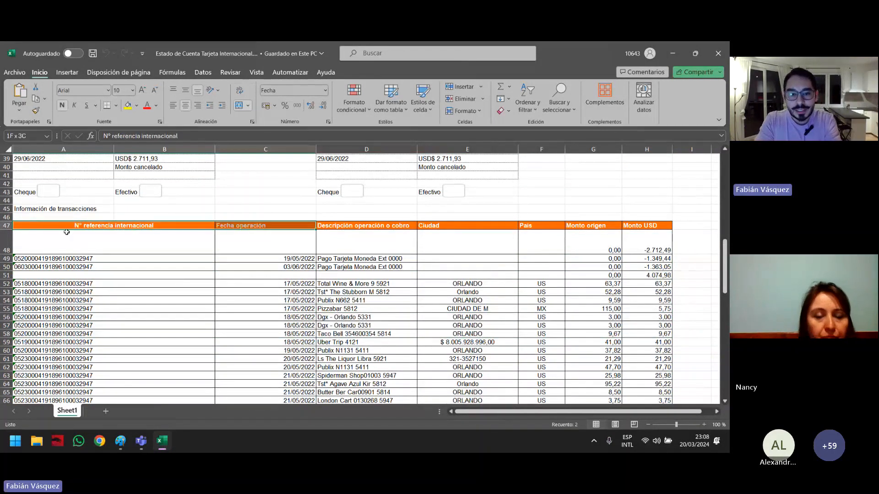
{"action": "key", "text": "ctrl+shift+Down"}
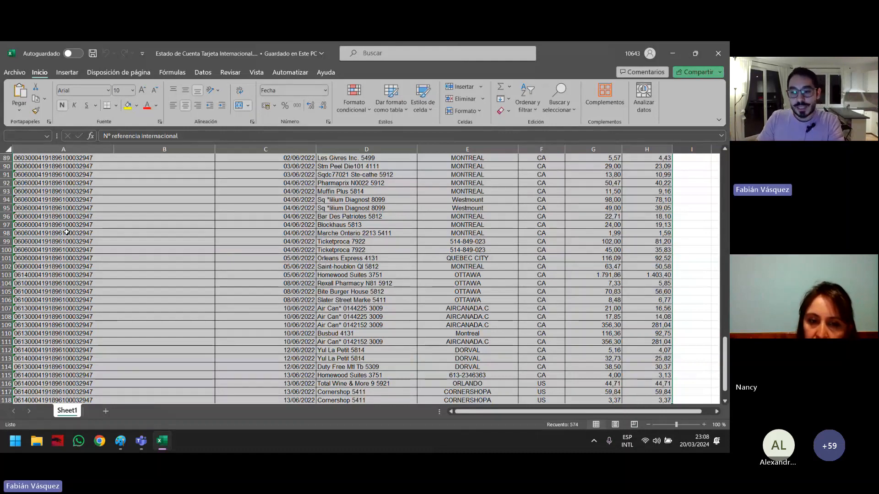
{"action": "key", "text": "ctrl+c"}
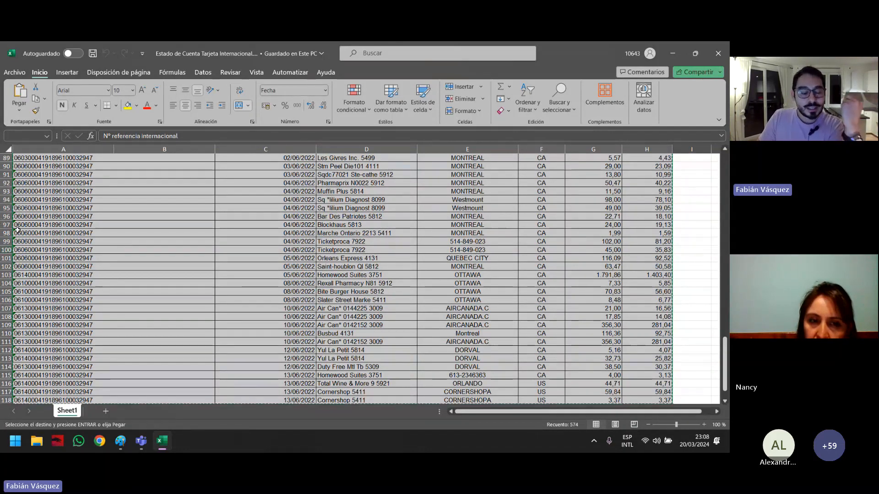
- Add a new worksheet and rename it Base de Datos
{"action": "left_click", "coordinate": [105, 411]}
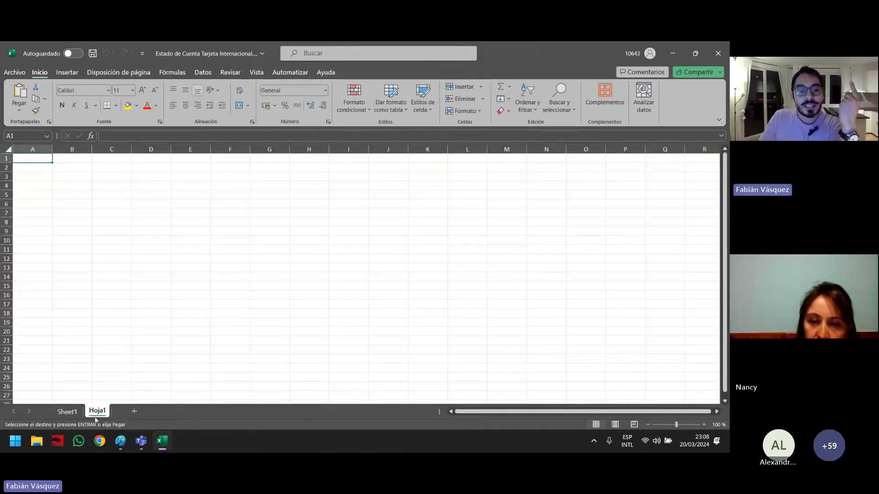
{"action": "double_click", "coordinate": [97, 411]}
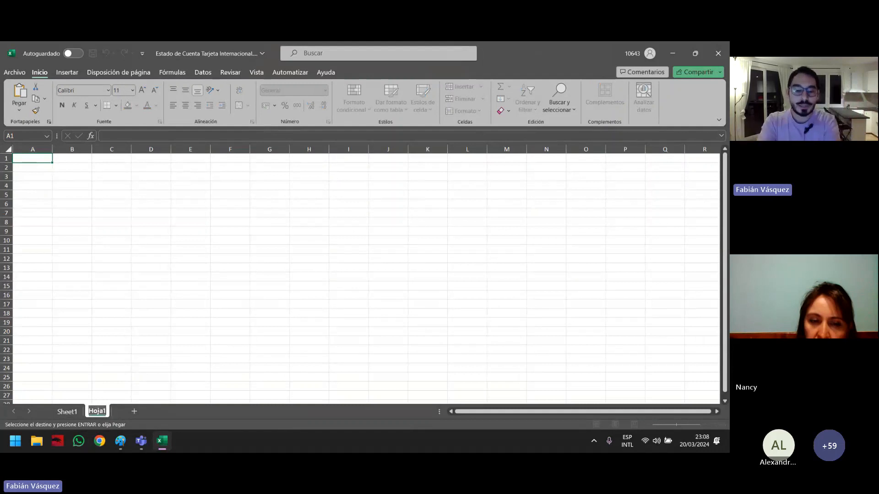
{"action": "type", "text": "Base de"}
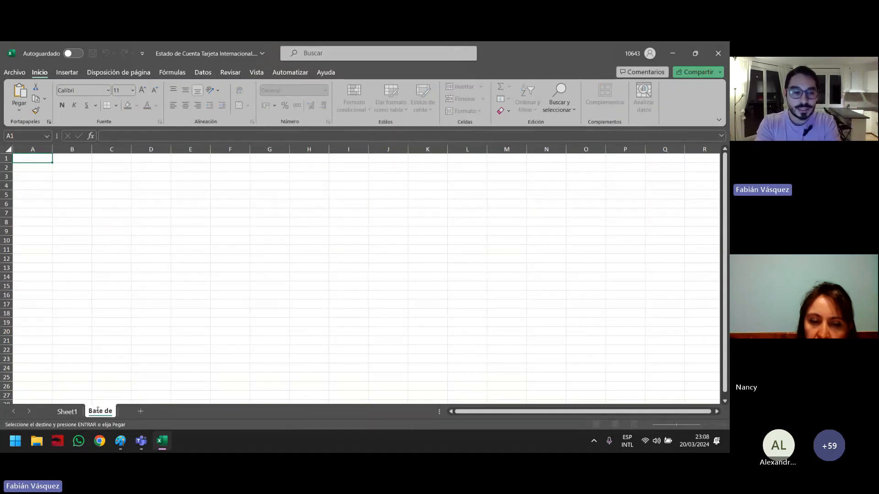
{"action": "type", "text": " DAtos"}
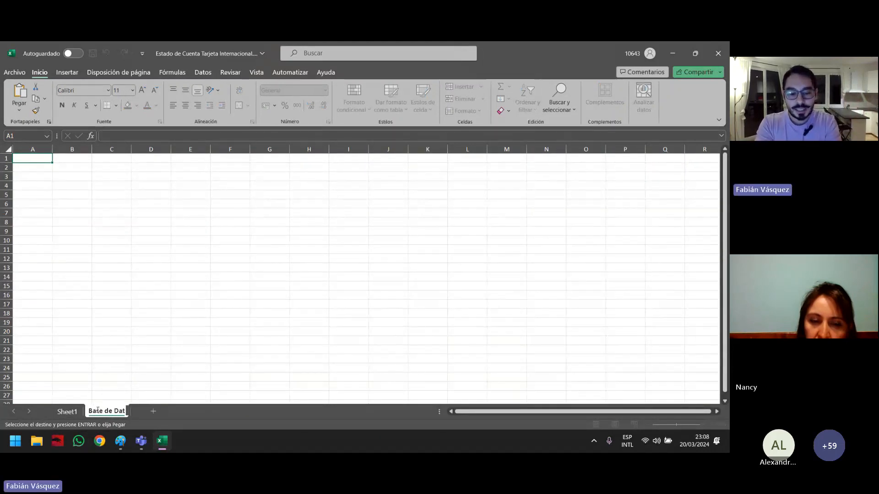
{"action": "left_click", "coordinate": [40, 216]}
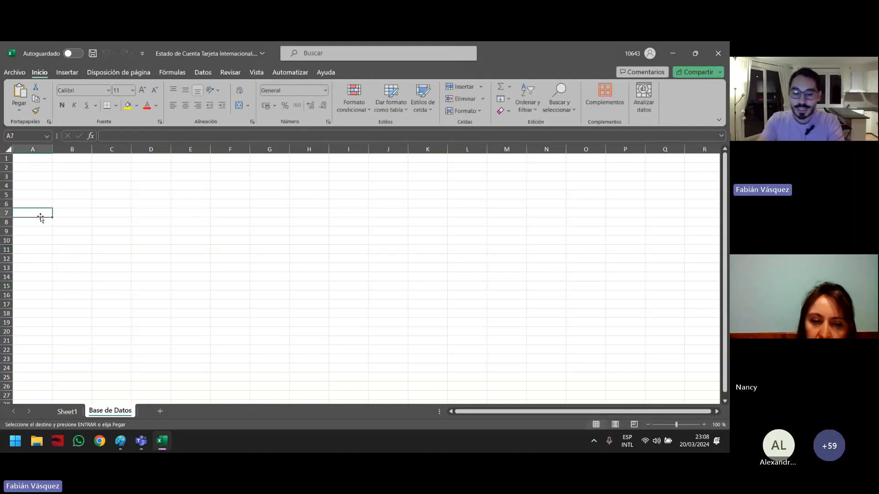
- Paste the copied transactions table as values only, starting at cell A1 of the Base de Datos sheet
{"action": "key", "text": "ctrl+Home"}
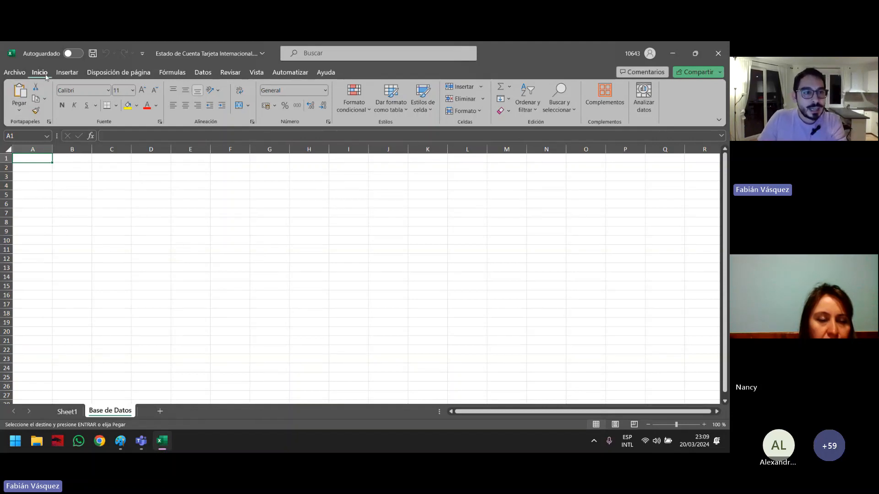
{"action": "left_click", "coordinate": [20, 111]}
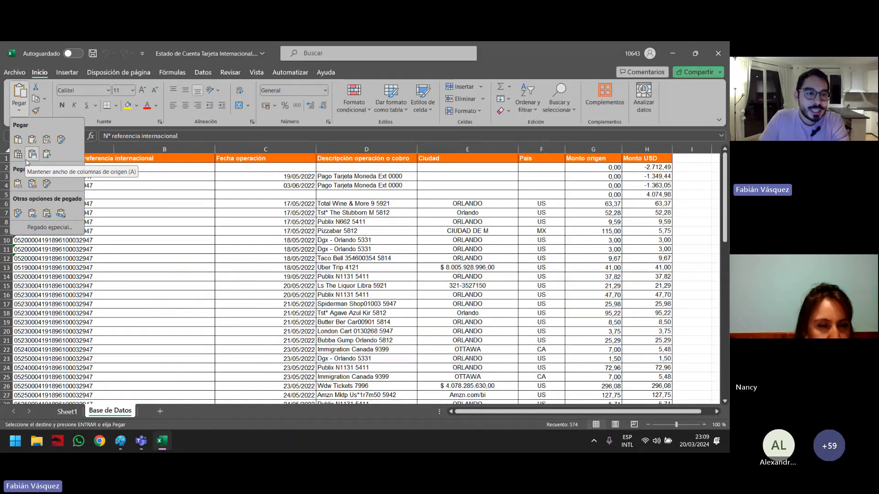
{"action": "left_click", "coordinate": [18, 185]}
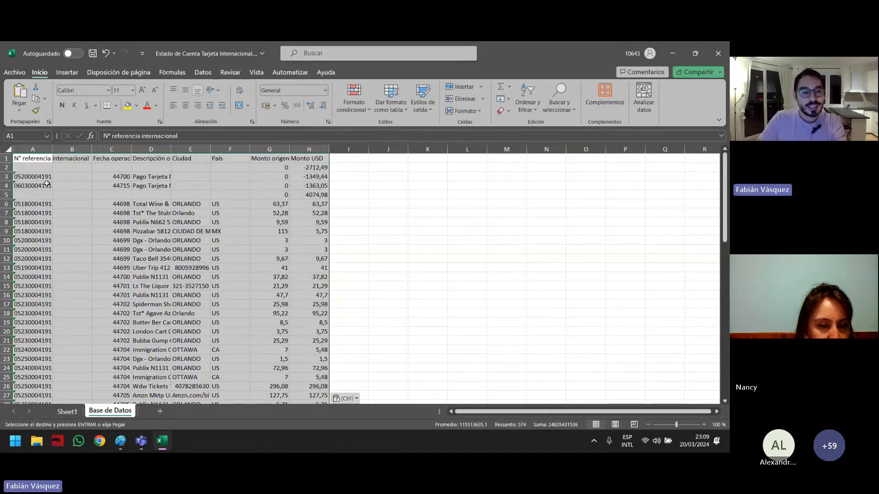
- Auto-fit the width of all columns in the Base de Datos sheet to their contents
{"action": "left_click", "coordinate": [56, 165]}
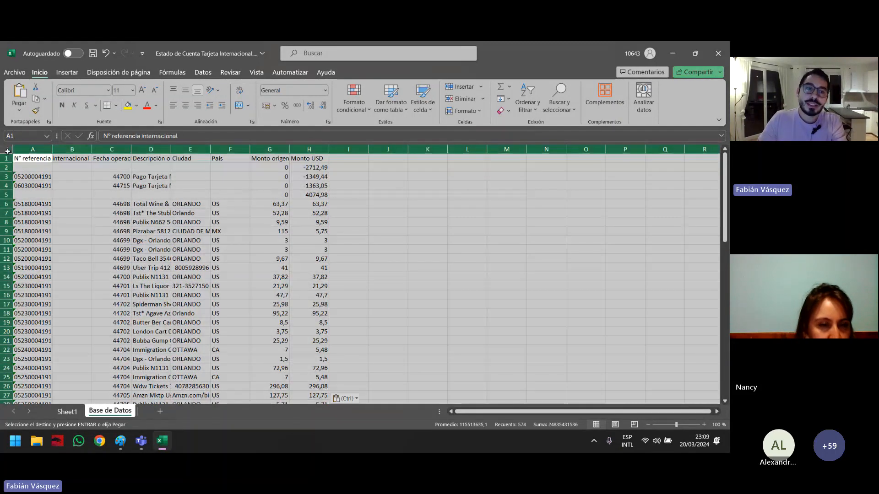
{"action": "left_click", "coordinate": [9, 149]}
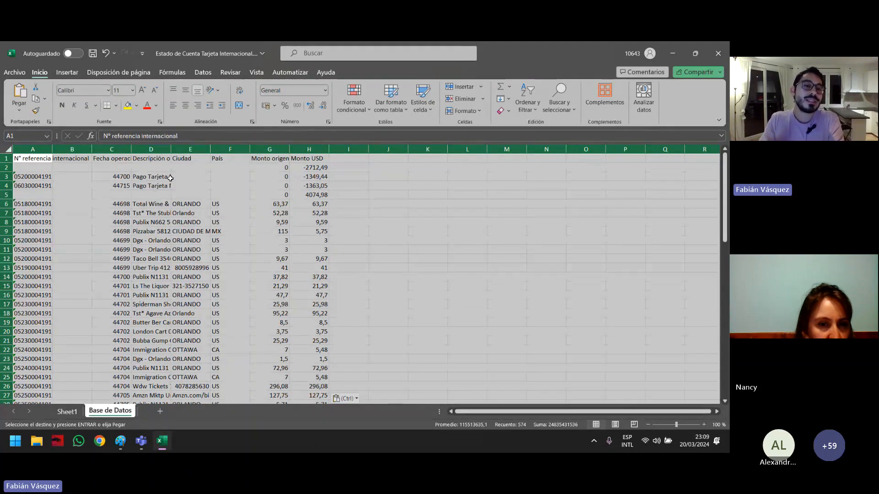
{"action": "left_click", "coordinate": [39, 165]}
{"action": "left_click_drag", "start_coordinate": [34, 150], "coordinate": [309, 149]}
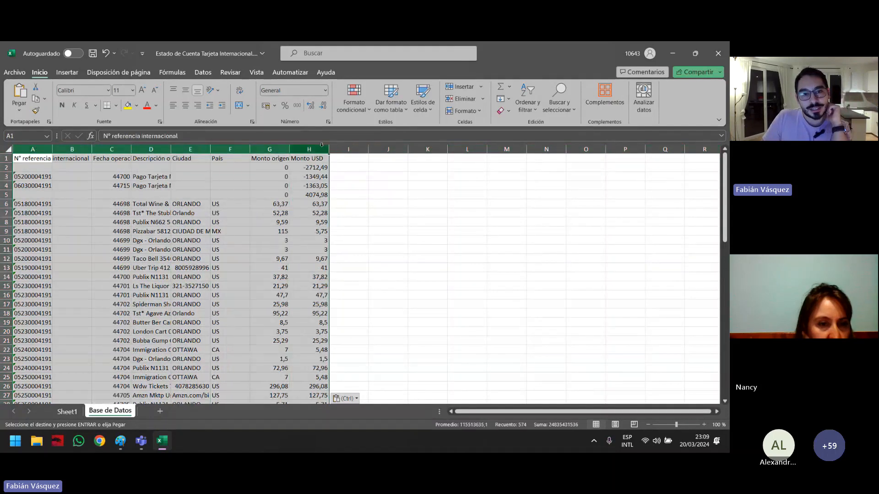
{"action": "left_click", "coordinate": [40, 161]}
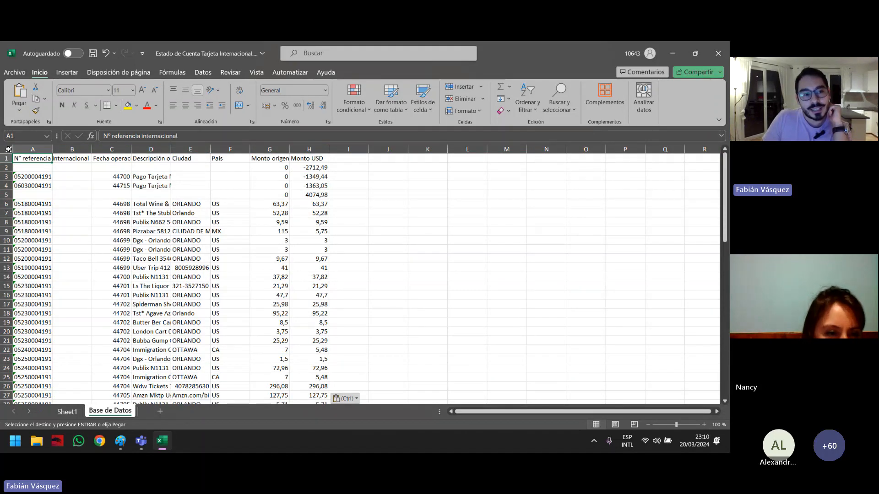
{"action": "left_click", "coordinate": [8, 149]}
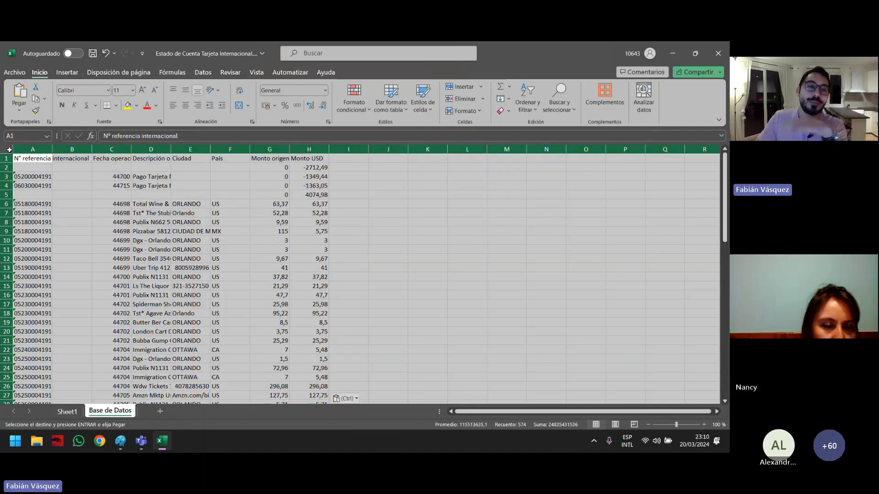
{"action": "double_click", "coordinate": [51, 148]}
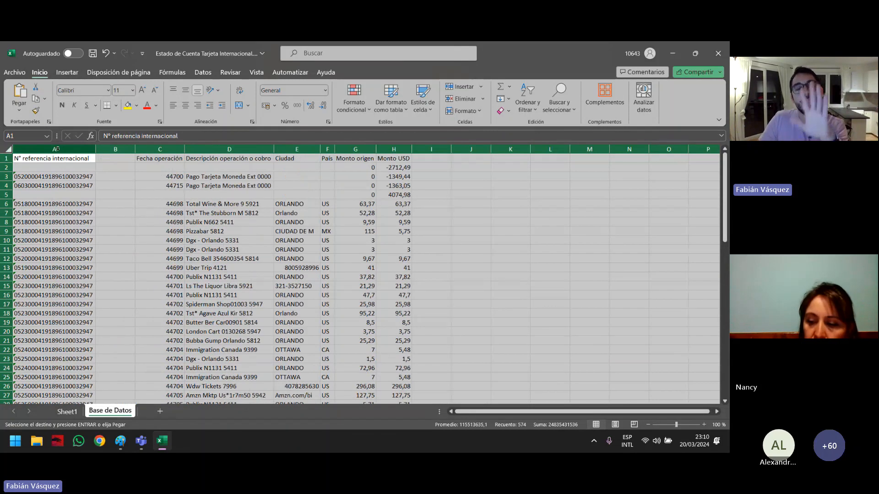
- Format the header cells A1:H1 with a blue theme fill and bold text
{"action": "left_click", "coordinate": [120, 174]}
{"action": "left_click_drag", "start_coordinate": [25, 158], "coordinate": [402, 158]}
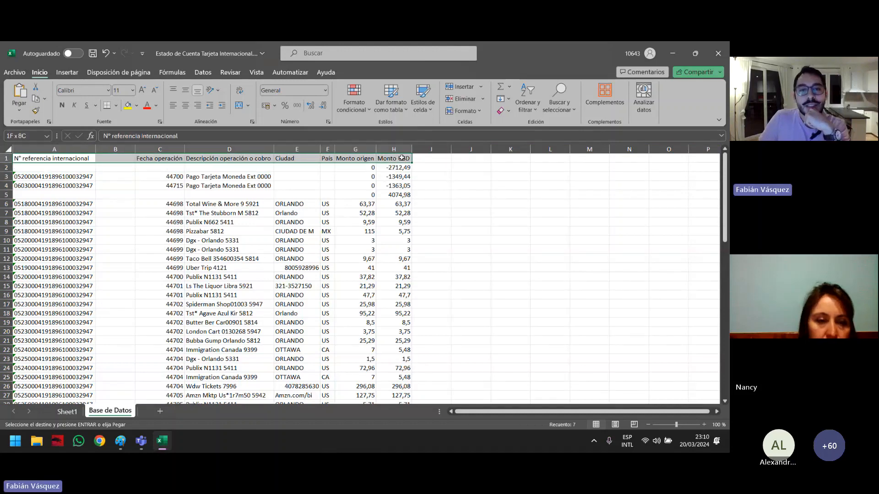
{"action": "left_click", "coordinate": [137, 106]}
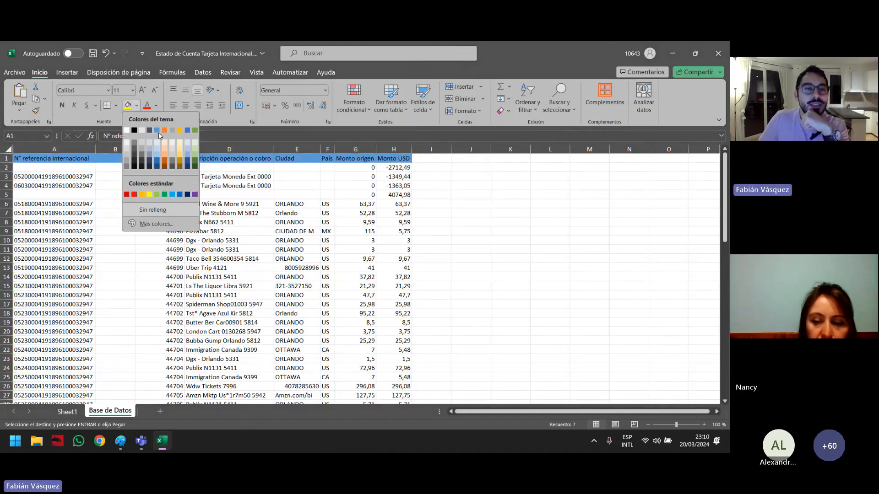
{"action": "left_click", "coordinate": [158, 131]}
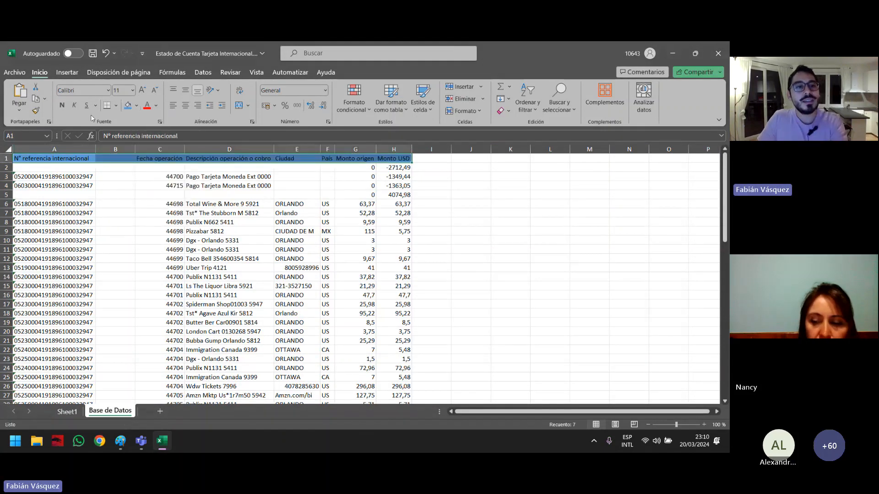
{"action": "left_click", "coordinate": [117, 184]}
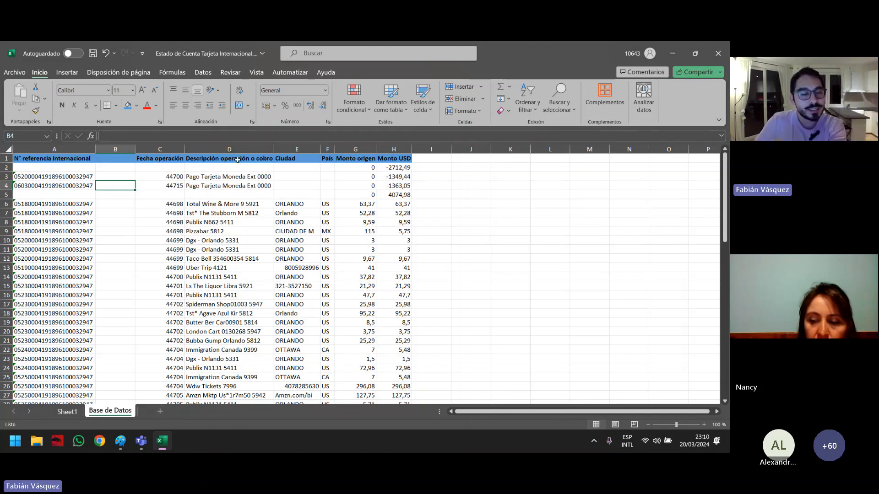
- Delete the empty column B and the N° referencia internacional column from the Base de Datos sheet
{"action": "left_click", "coordinate": [122, 149]}
{"action": "right_click", "coordinate": [122, 150]}
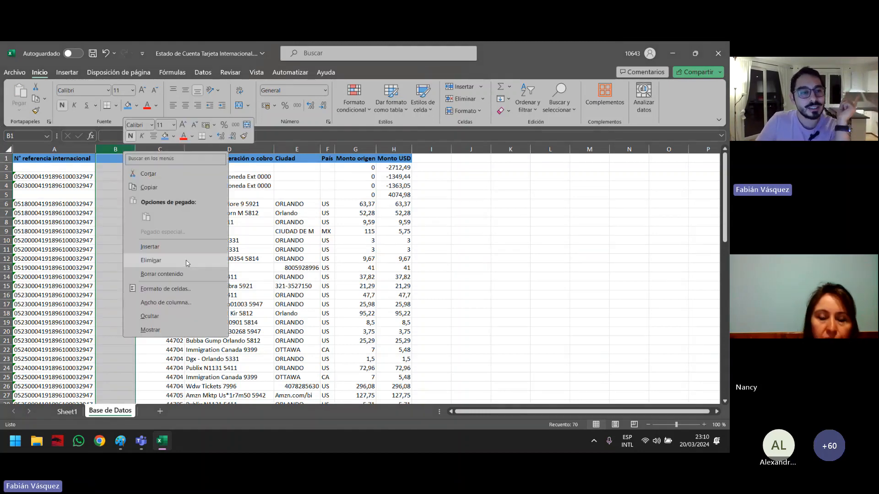
{"action": "left_click", "coordinate": [187, 260]}
{"action": "left_click", "coordinate": [71, 176]}
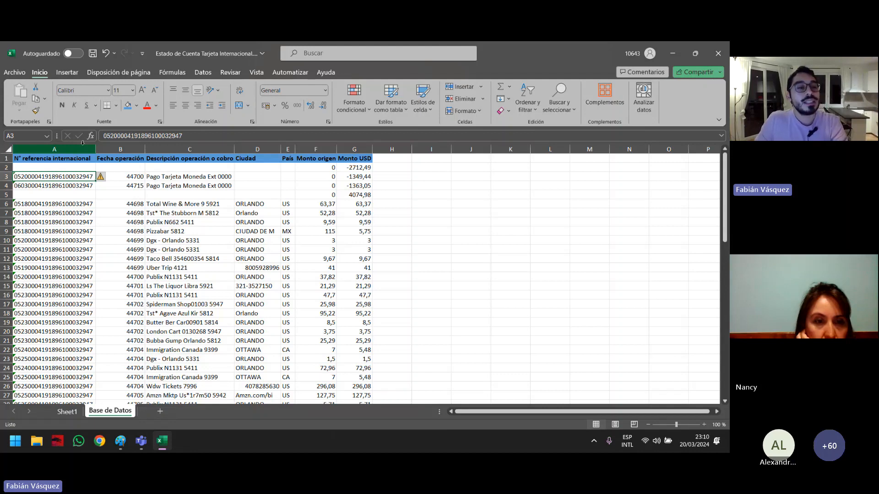
{"action": "left_click", "coordinate": [54, 149]}
{"action": "key", "text": "ctrl+minus"}
{"action": "left_click", "coordinate": [122, 212]}
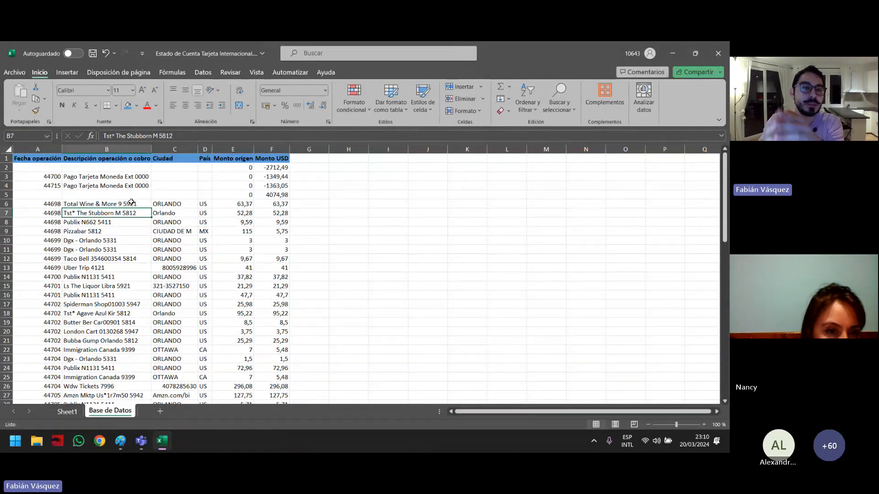
{"action": "left_click", "coordinate": [31, 159]}
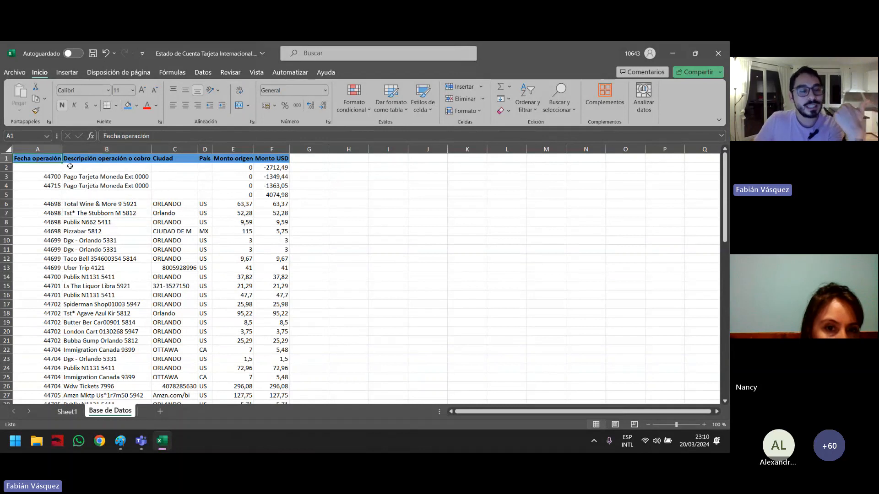
{"action": "left_click_drag", "start_coordinate": [222, 160], "coordinate": [271, 159]}
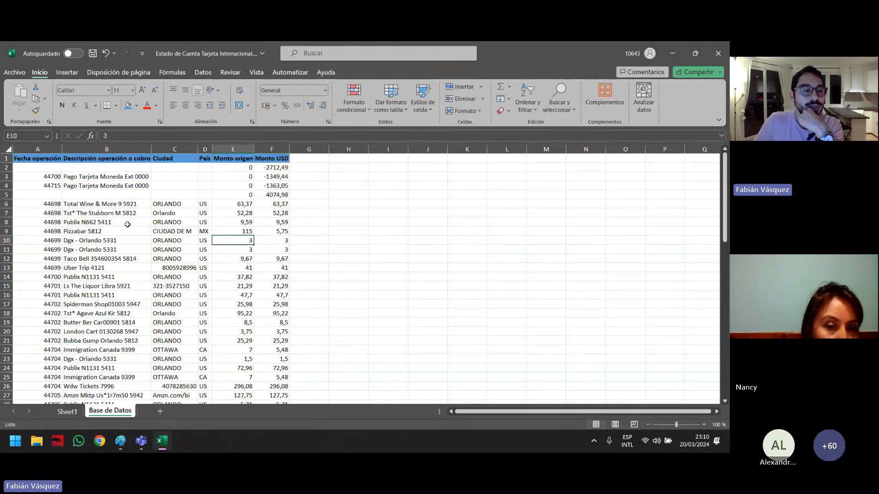
- Format the Fecha operación column as short dates
{"action": "left_click_drag", "start_coordinate": [231, 149], "coordinate": [269, 151]}
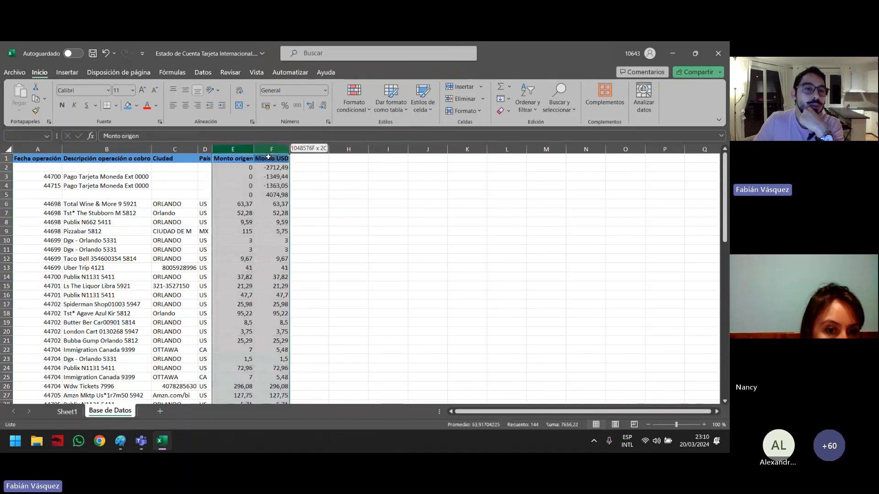
{"action": "left_click", "coordinate": [219, 195]}
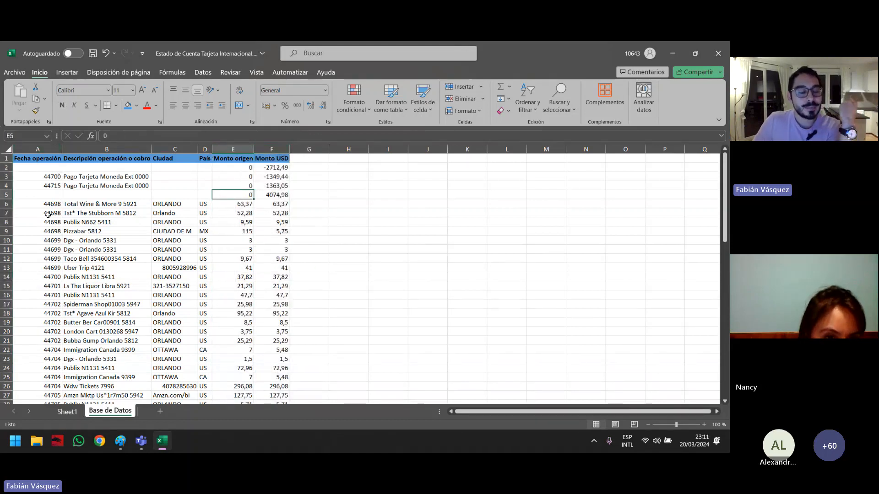
{"action": "left_click", "coordinate": [53, 178]}
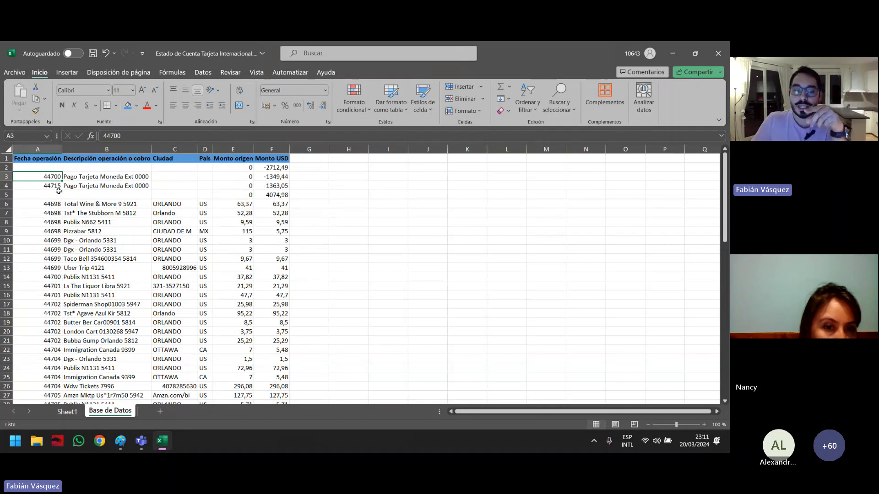
{"action": "left_click", "coordinate": [54, 150]}
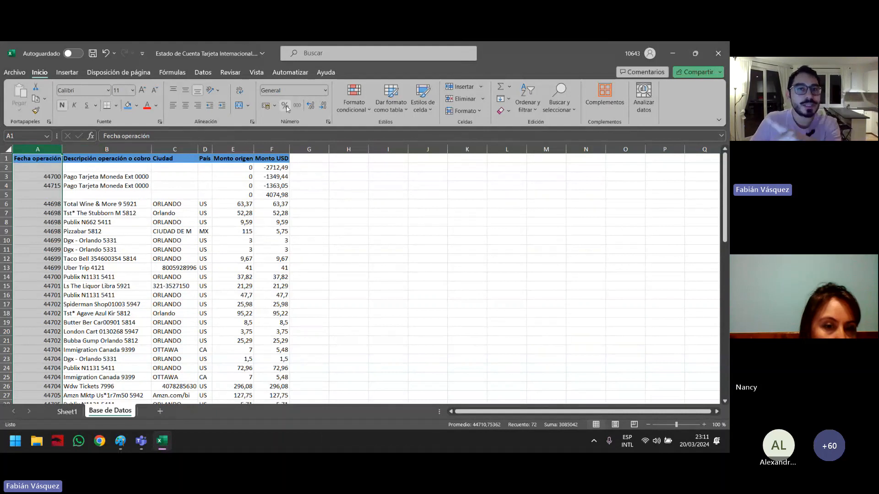
{"action": "left_click", "coordinate": [325, 90]}
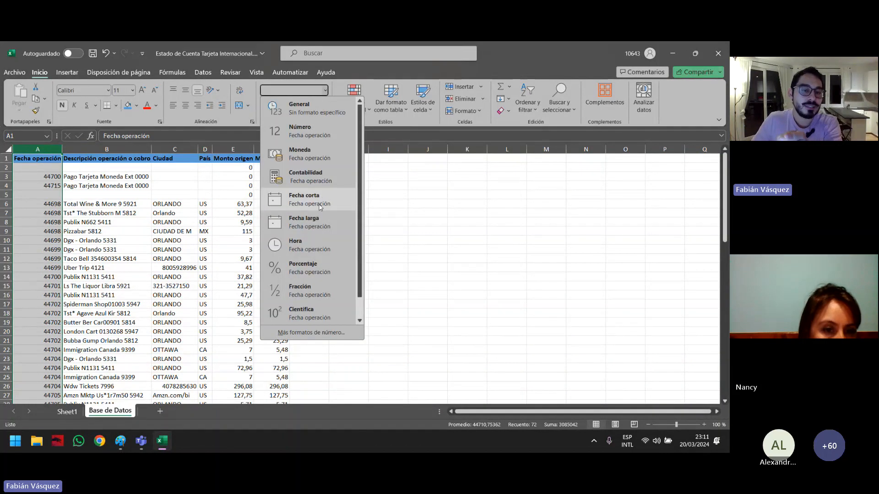
{"action": "left_click", "coordinate": [319, 205]}
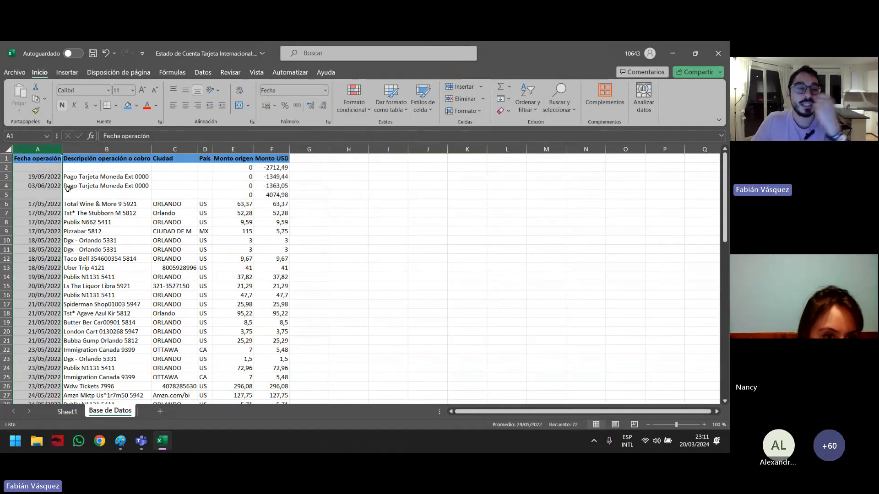
- Format the Monto origen and Monto USD columns with a thousands separator and no decimal places
{"action": "left_click_drag", "start_coordinate": [226, 150], "coordinate": [271, 150]}
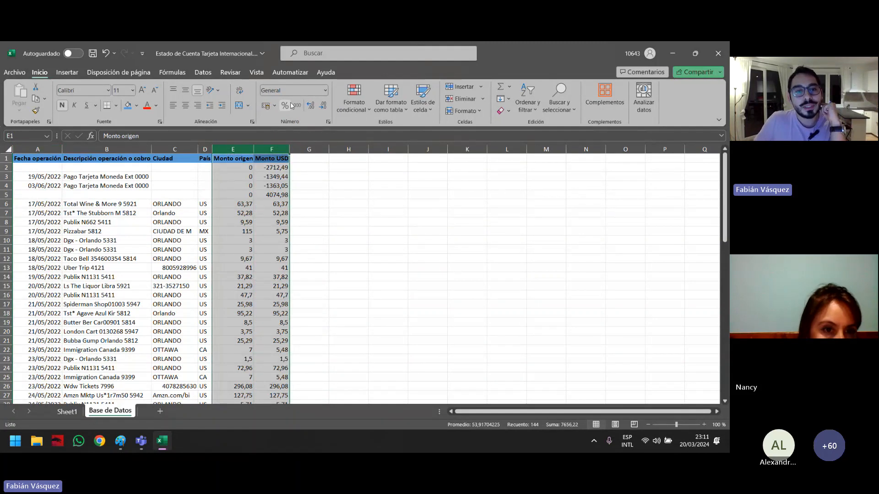
{"action": "left_click", "coordinate": [296, 109]}
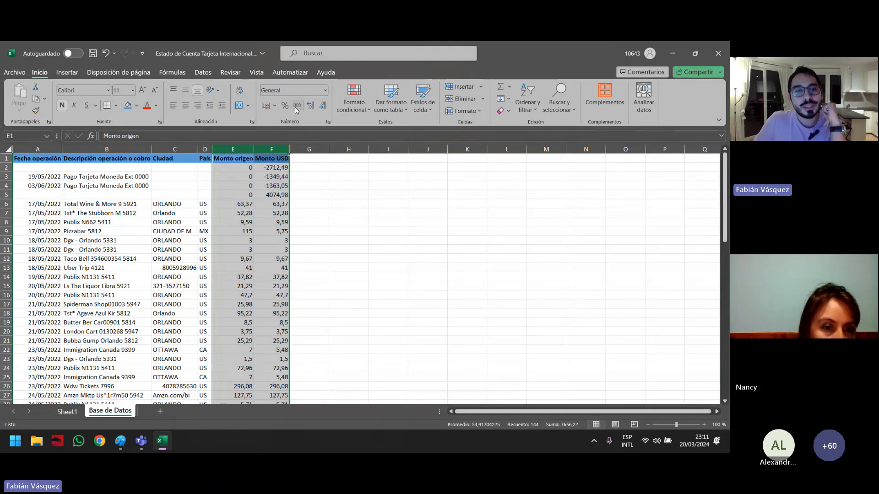
{"action": "left_click", "coordinate": [322, 108]}
{"action": "left_click", "coordinate": [322, 108]}
{"action": "left_click", "coordinate": [228, 230]}
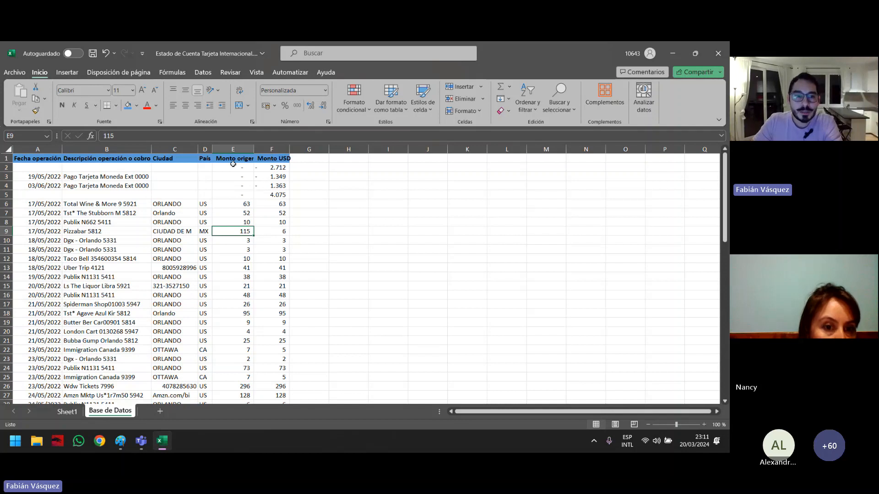
- Examine the rows without date or description and compare their amounts with the card payment and purchase rows
{"action": "left_click", "coordinate": [30, 166]}
{"action": "left_click_drag", "start_coordinate": [30, 166], "coordinate": [229, 168]}
{"action": "left_click_drag", "start_coordinate": [41, 195], "coordinate": [208, 195]}
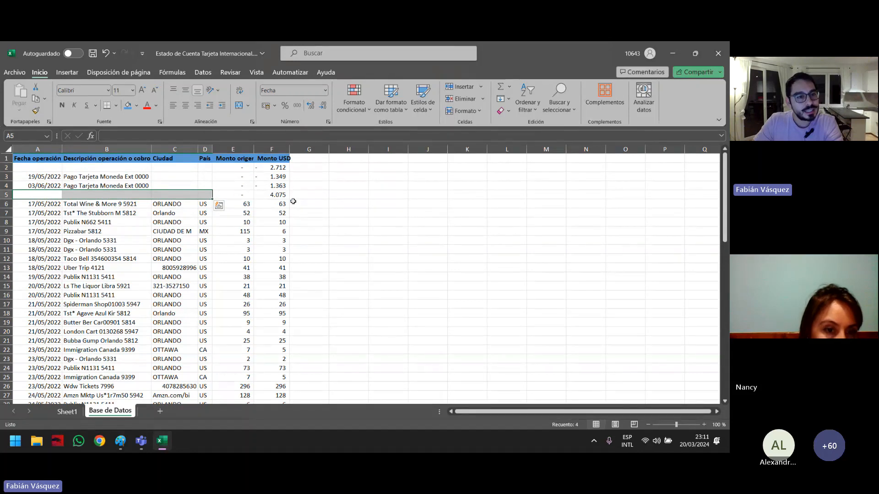
{"action": "left_click", "coordinate": [287, 230]}
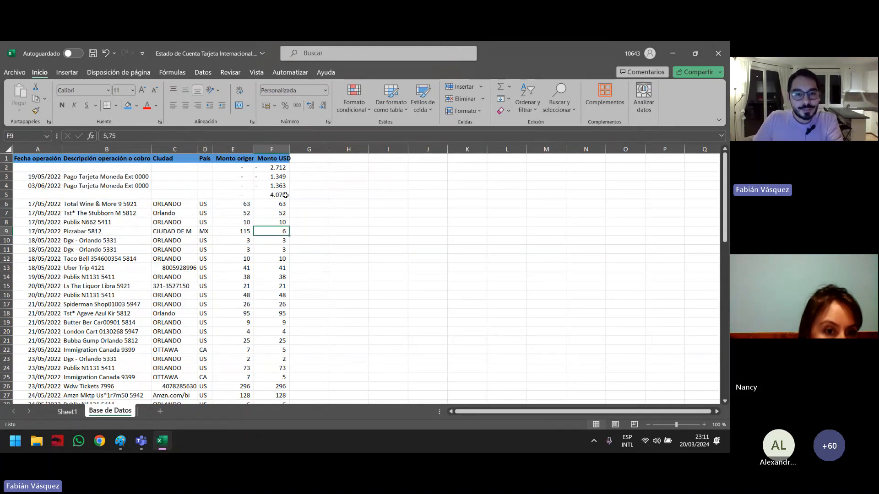
{"action": "left_click", "coordinate": [280, 169]}
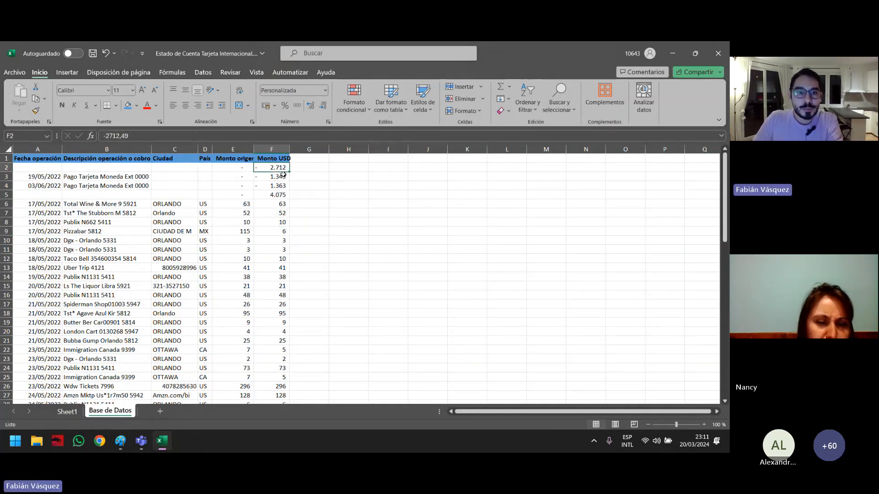
{"action": "left_click_drag", "start_coordinate": [277, 186], "coordinate": [110, 178]}
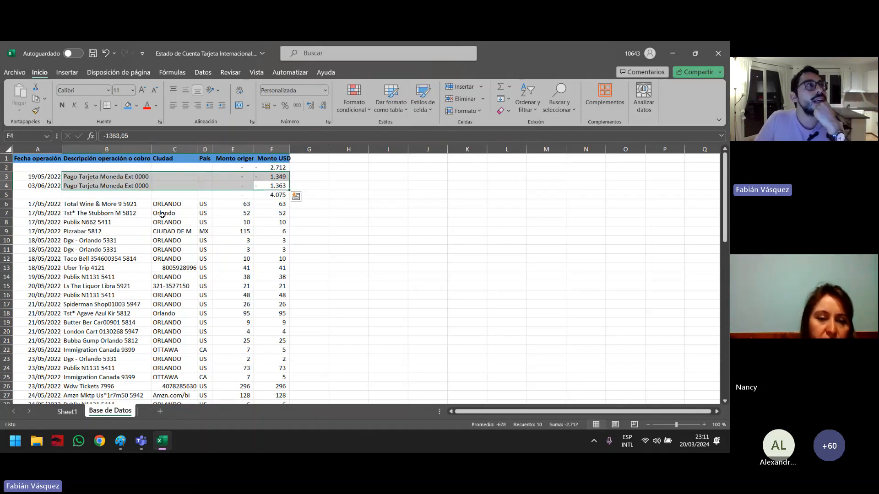
{"action": "left_click", "coordinate": [136, 204]}
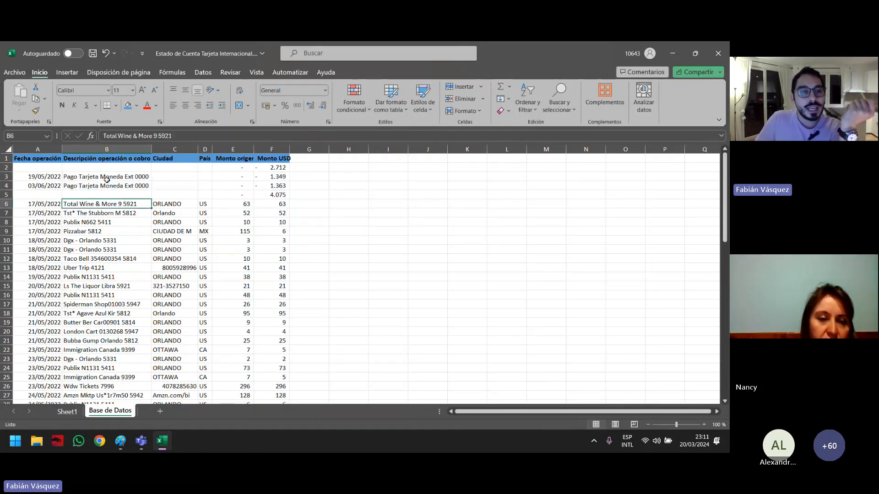
{"action": "left_click_drag", "start_coordinate": [106, 179], "coordinate": [117, 183]}
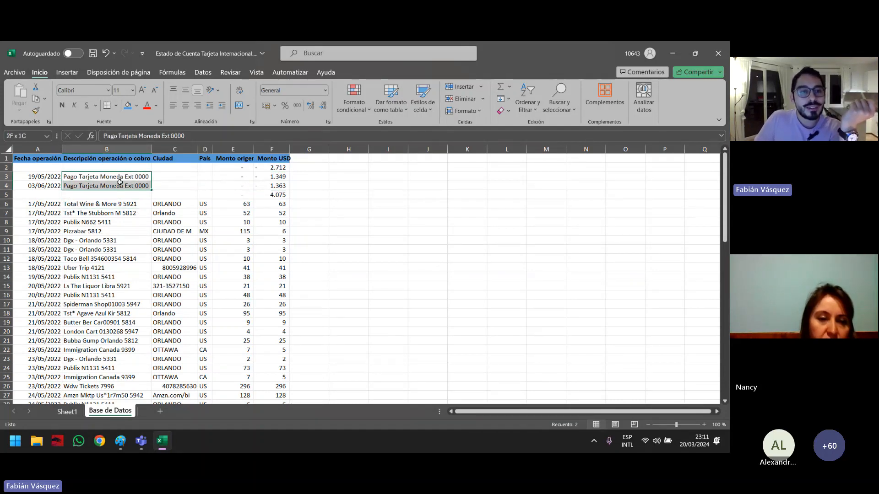
{"action": "left_click", "coordinate": [244, 178]}
{"action": "left_click", "coordinate": [98, 176]}
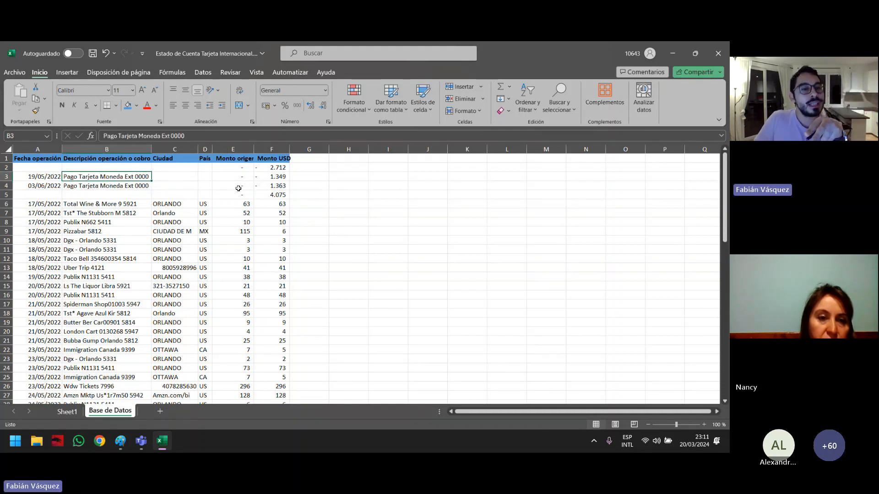
{"action": "left_click_drag", "start_coordinate": [268, 186], "coordinate": [126, 176]}
{"action": "left_click_drag", "start_coordinate": [278, 196], "coordinate": [101, 242]}
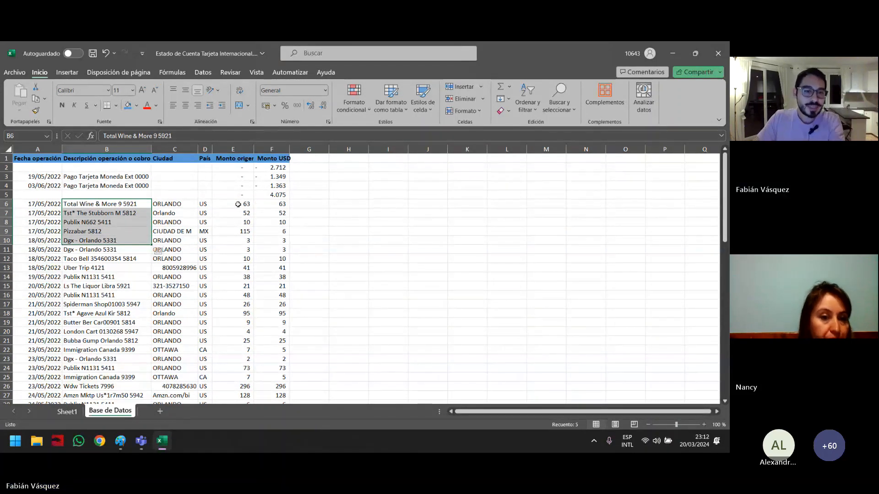
{"action": "left_click", "coordinate": [277, 194]}
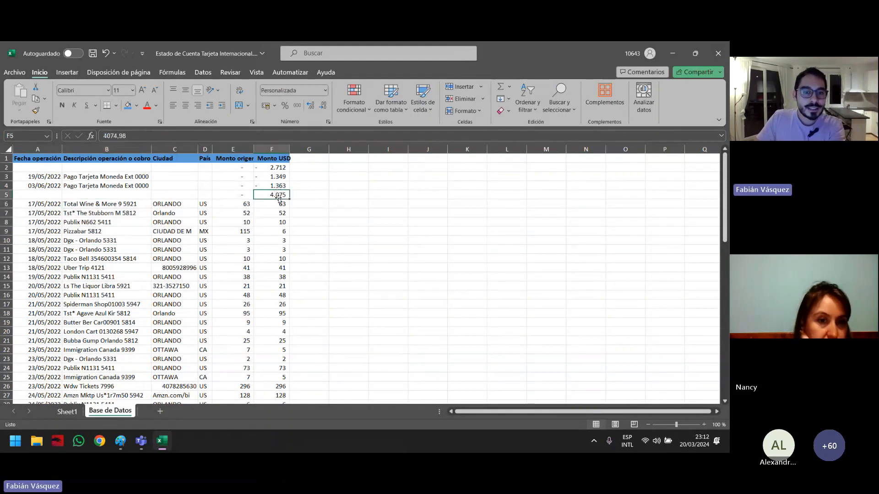
- Delete row 2, the payments subtotal row without date or description, from the Base de Datos sheet
{"action": "left_click_drag", "start_coordinate": [54, 168], "coordinate": [204, 170]}
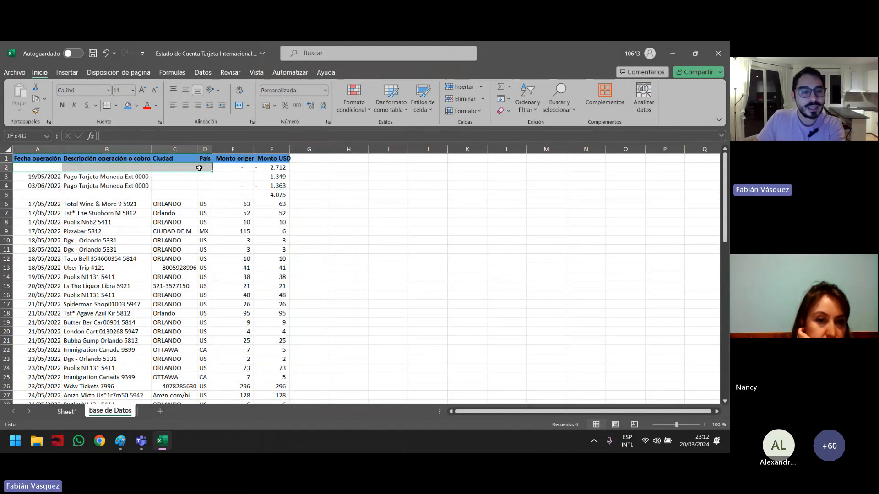
{"action": "left_click", "coordinate": [277, 168]}
{"action": "left_click_drag", "start_coordinate": [277, 177], "coordinate": [278, 184]}
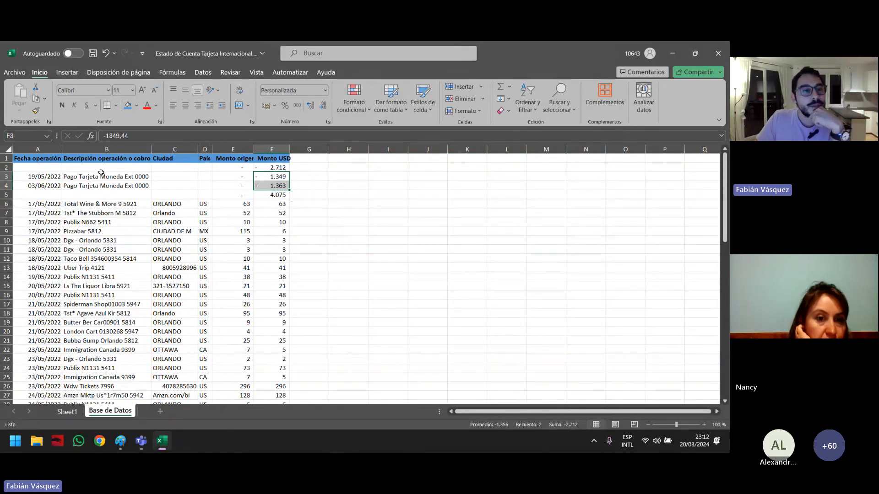
{"action": "left_click", "coordinate": [6, 168]}
{"action": "right_click", "coordinate": [7, 168]}
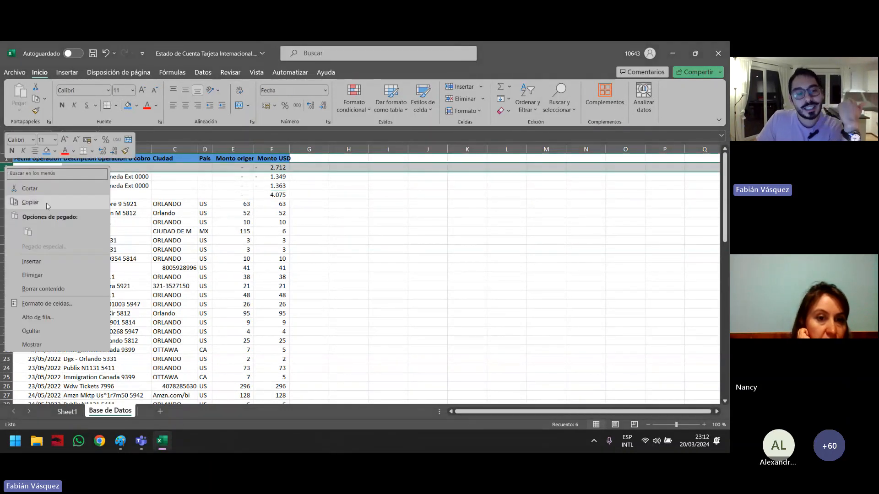
{"action": "left_click", "coordinate": [71, 275]}
{"action": "left_click", "coordinate": [205, 187]}
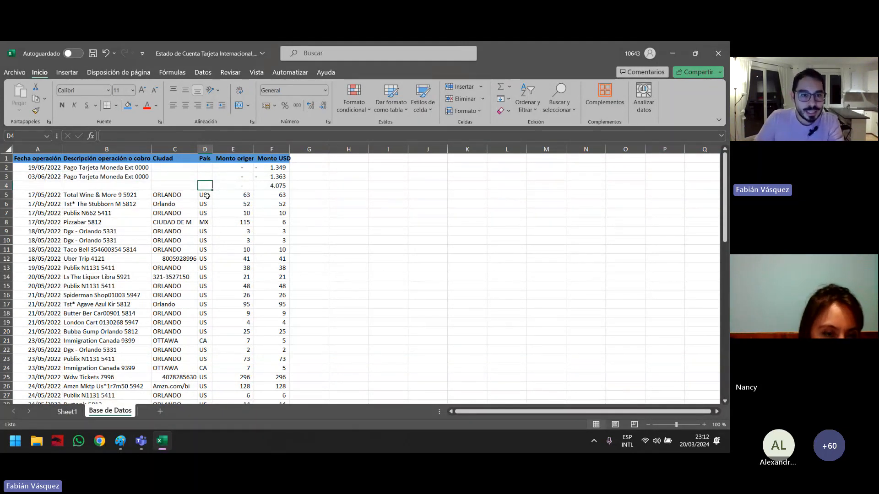
- Check the sum of the purchases in Monto USD and delete their subtotal row, row 4
{"action": "left_click", "coordinate": [284, 187]}
{"action": "left_click", "coordinate": [281, 194]}
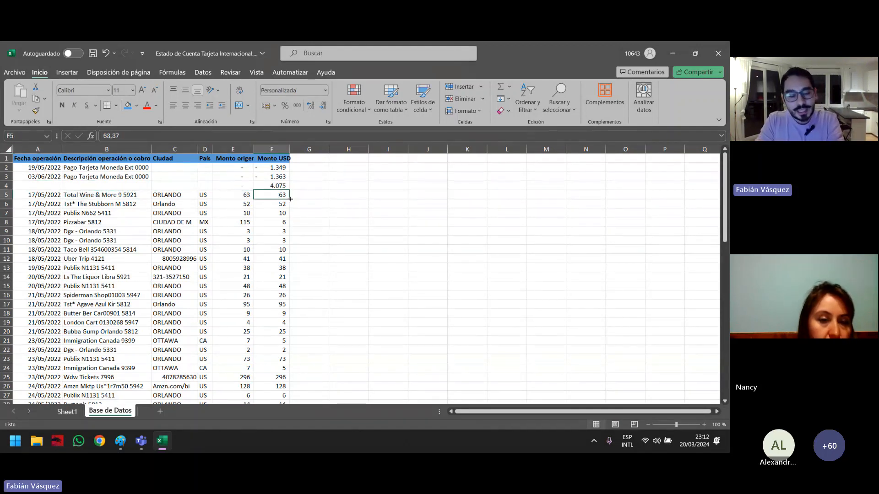
{"action": "key", "text": "ctrl+shift+Down"}
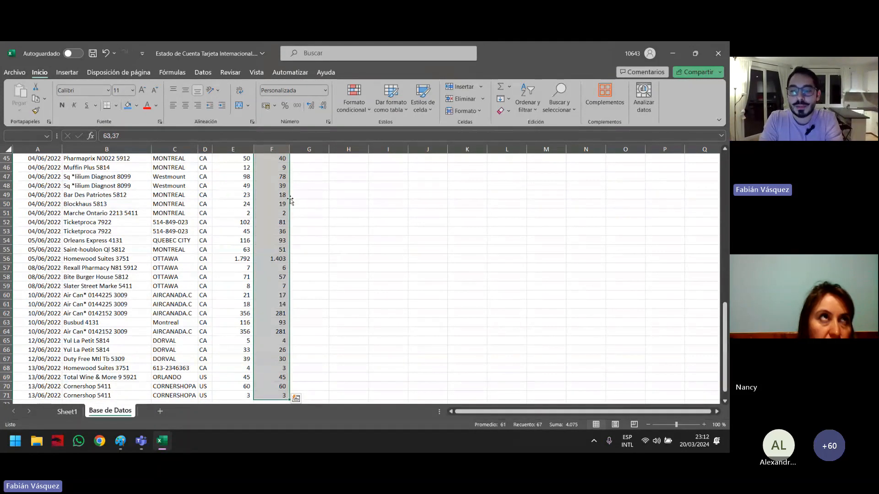
{"action": "key", "text": "ctrl+Up"}
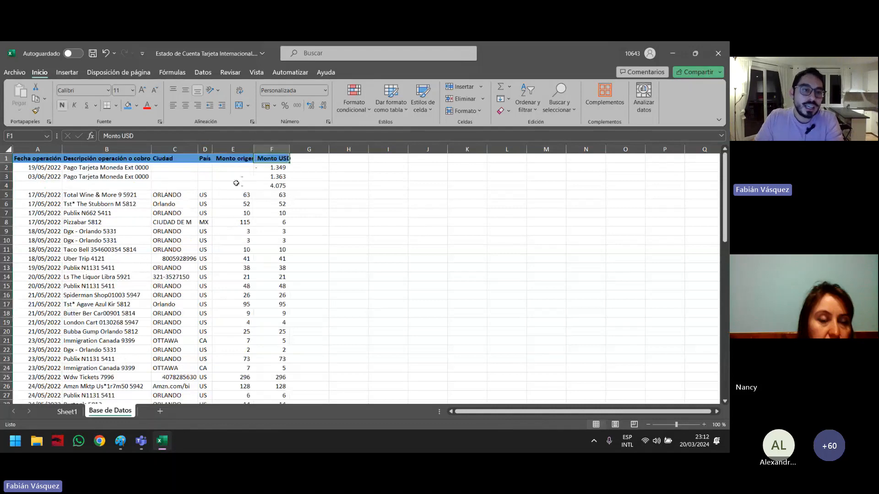
{"action": "left_click", "coordinate": [7, 186]}
{"action": "right_click", "coordinate": [11, 186]}
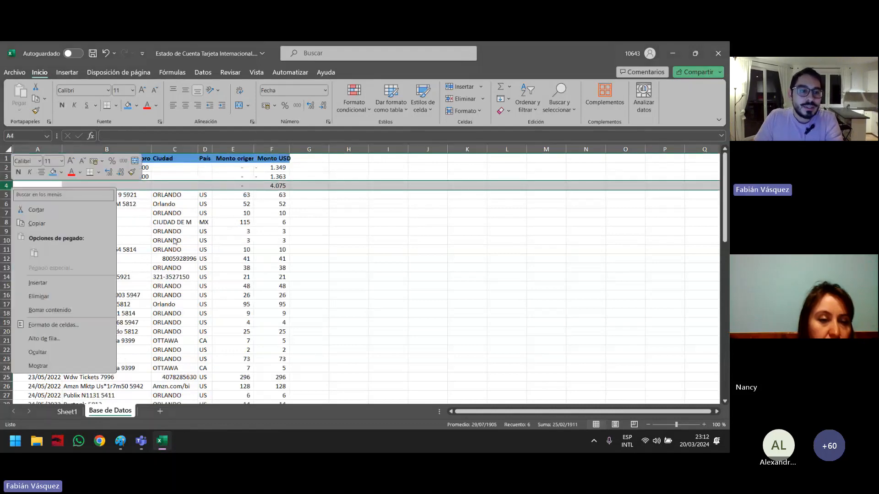
{"action": "left_click", "coordinate": [76, 296]}
{"action": "left_click", "coordinate": [176, 222]}
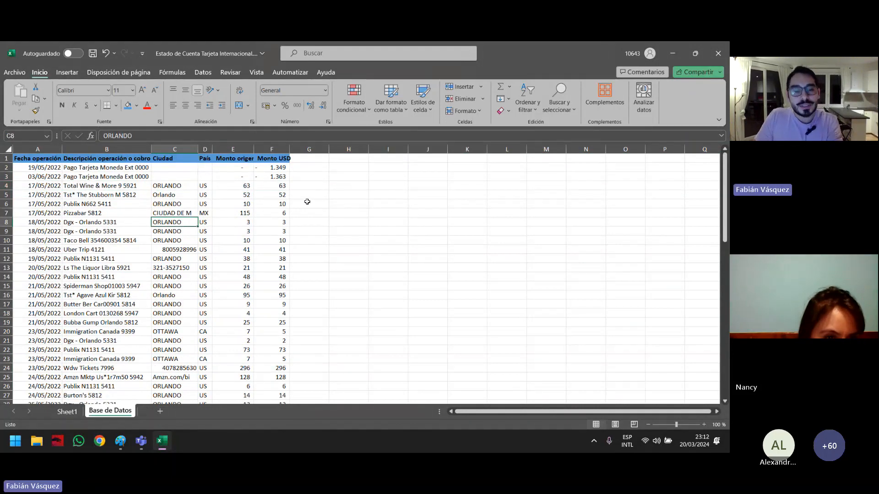
- Check the continuity of the Fecha operación column from A2 to the last record and return to the top
{"action": "left_click_drag", "start_coordinate": [727, 194], "coordinate": [726, 193]}
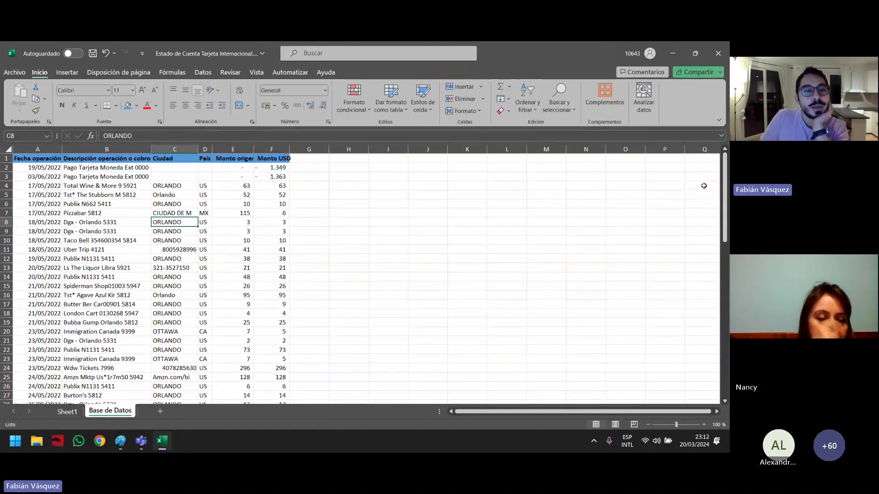
{"action": "left_click", "coordinate": [51, 169]}
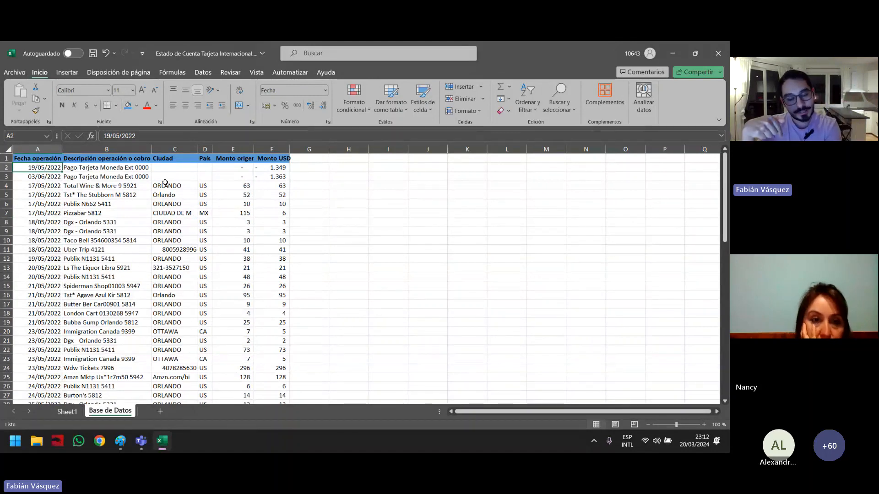
{"action": "key", "text": "ctrl+Down"}
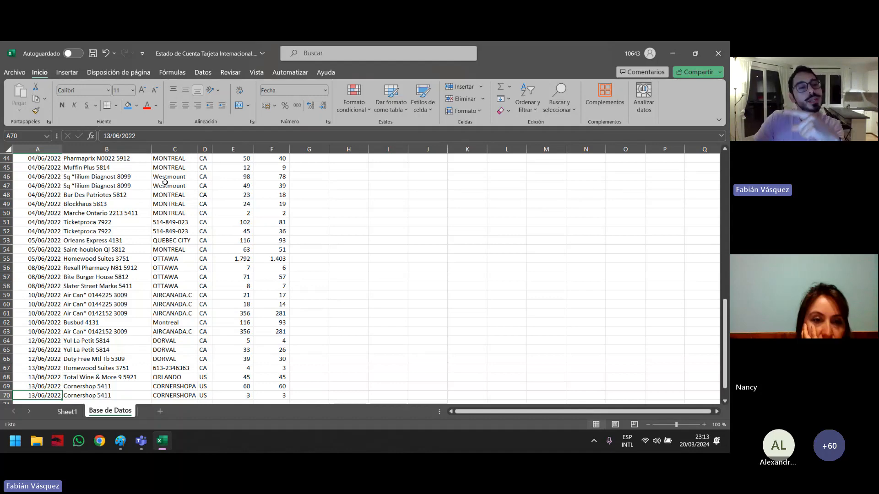
{"action": "left_click_drag", "start_coordinate": [724, 344], "coordinate": [727, 264]}
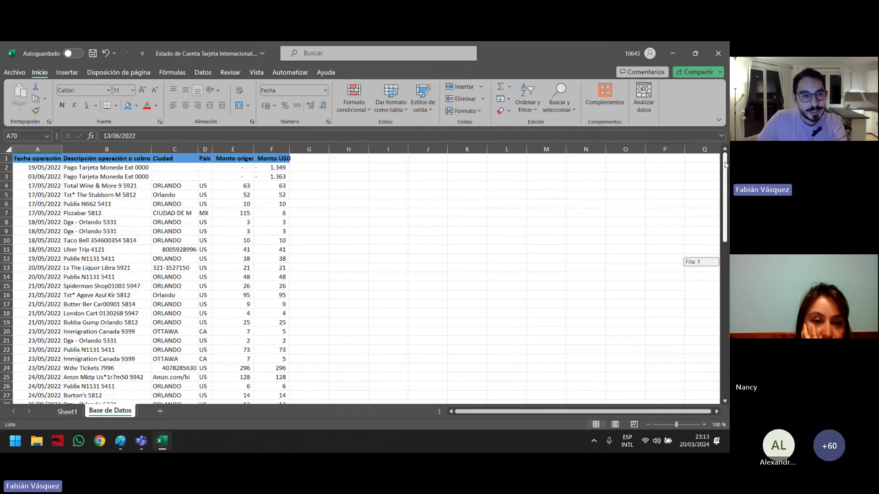
- Insert a blank row at row 21 and test jumping down the Fecha operación column from A1
{"action": "left_click", "coordinate": [6, 341]}
{"action": "right_click", "coordinate": [7, 341]}
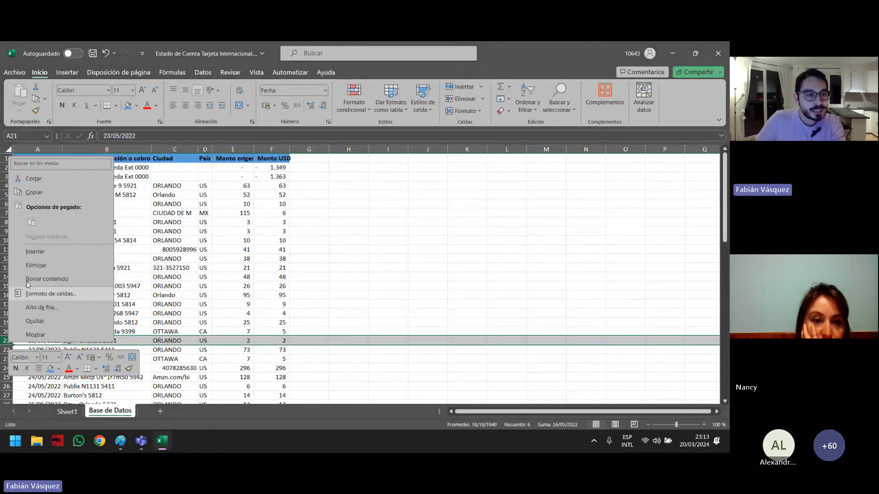
{"action": "left_click", "coordinate": [35, 251]}
{"action": "left_click", "coordinate": [107, 276]}
{"action": "left_click", "coordinate": [44, 160]}
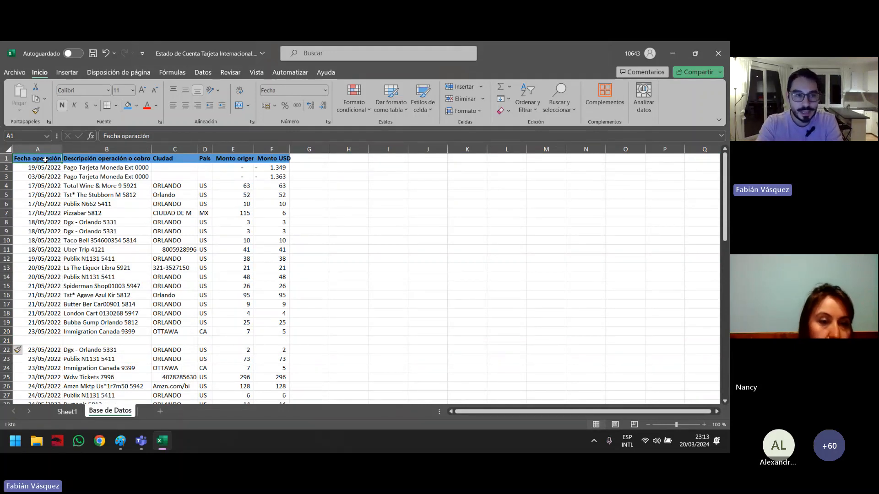
{"action": "key", "text": "ctrl+Down"}
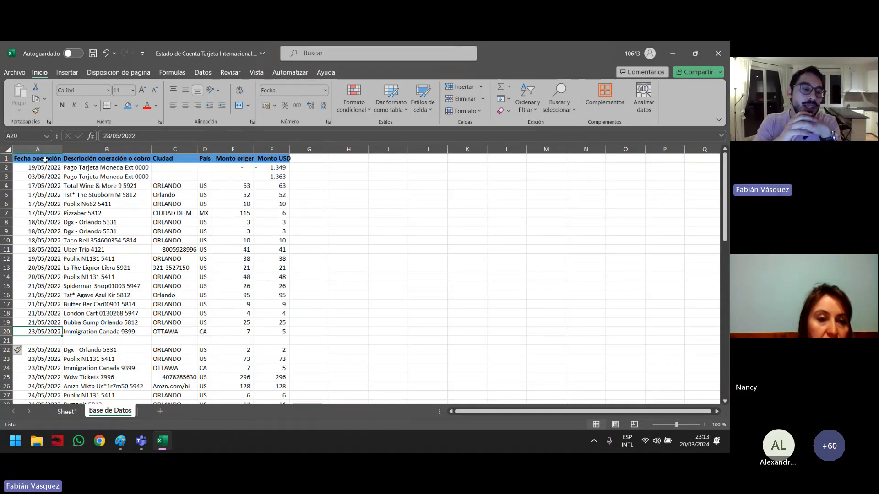
- Delete the blank row 21 from the data table
{"action": "left_click", "coordinate": [7, 340]}
{"action": "right_click", "coordinate": [8, 340]}
{"action": "left_click", "coordinate": [53, 265]}
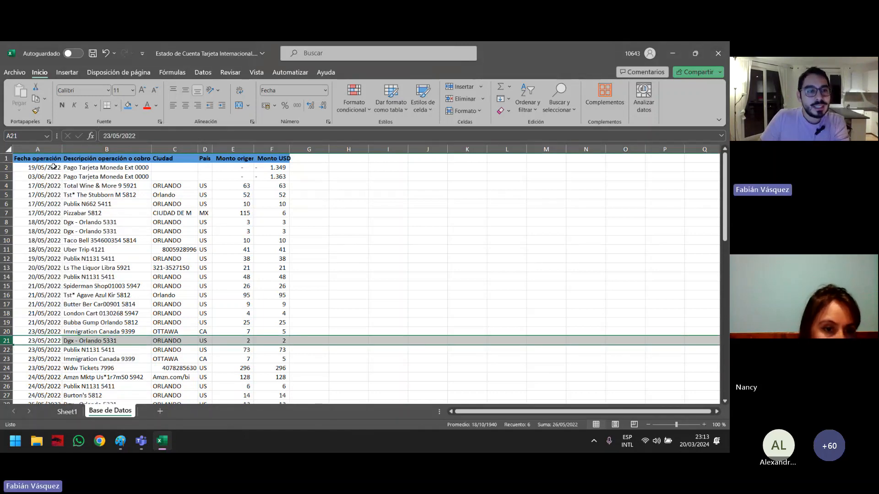
- Check the continuity of the Fecha operación column from A1 to the last record and sheet end, and return to the top
{"action": "left_click", "coordinate": [58, 160]}
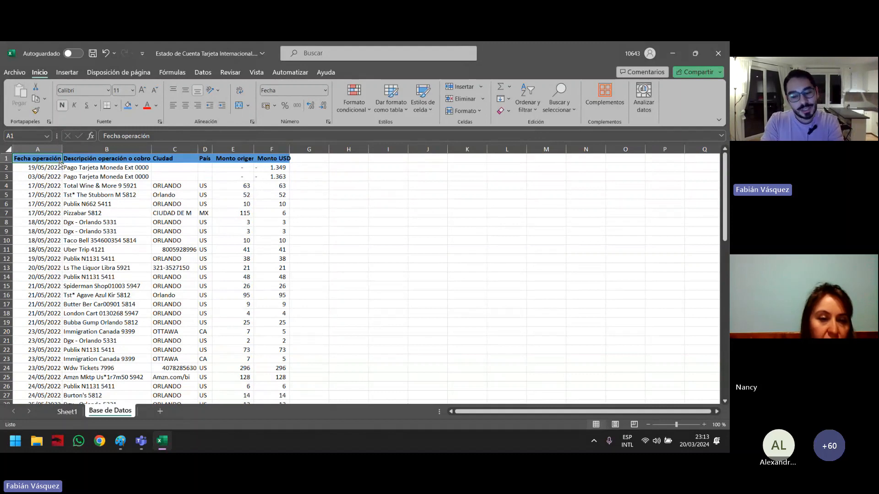
{"action": "key", "text": "ctrl+Down"}
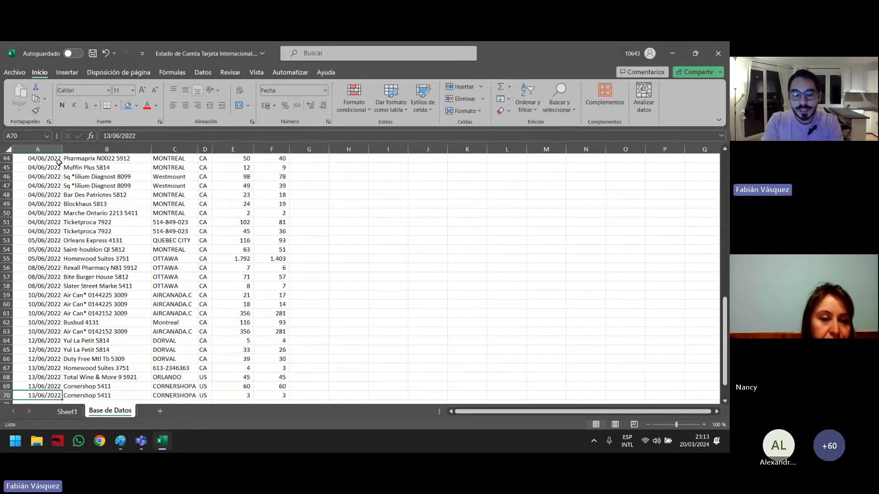
{"action": "key", "text": "ctrl+Down"}
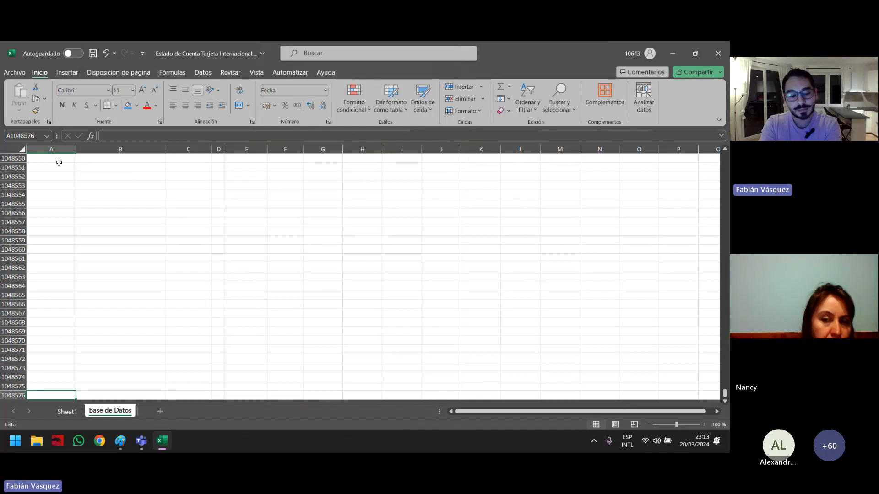
{"action": "key", "text": "ctrl+Home"}
{"action": "key", "text": "ctrl+shift+Right"}
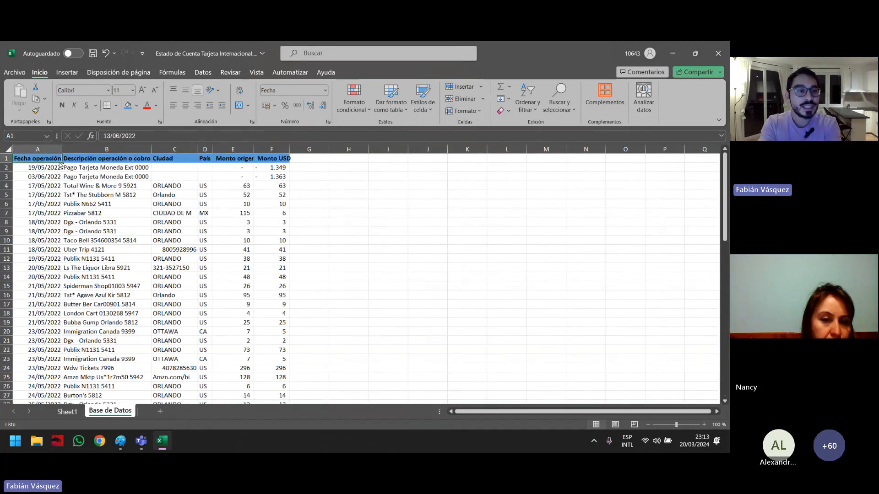
- Insert the recommended pivot table Suma de Monto origen por País from columns A to F of Base de Datos
{"action": "left_click", "coordinate": [275, 213]}
{"action": "left_click_drag", "start_coordinate": [31, 151], "coordinate": [274, 150]}
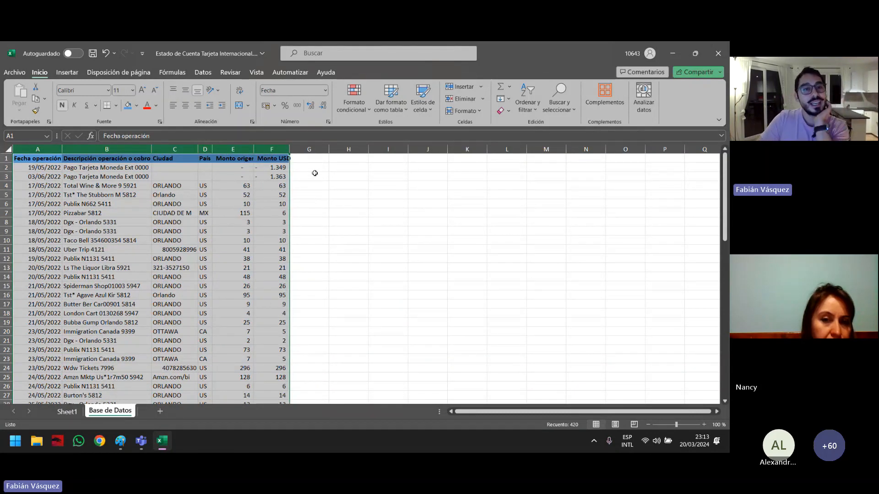
{"action": "left_click_drag", "start_coordinate": [44, 149], "coordinate": [275, 149]}
{"action": "left_click", "coordinate": [67, 72]}
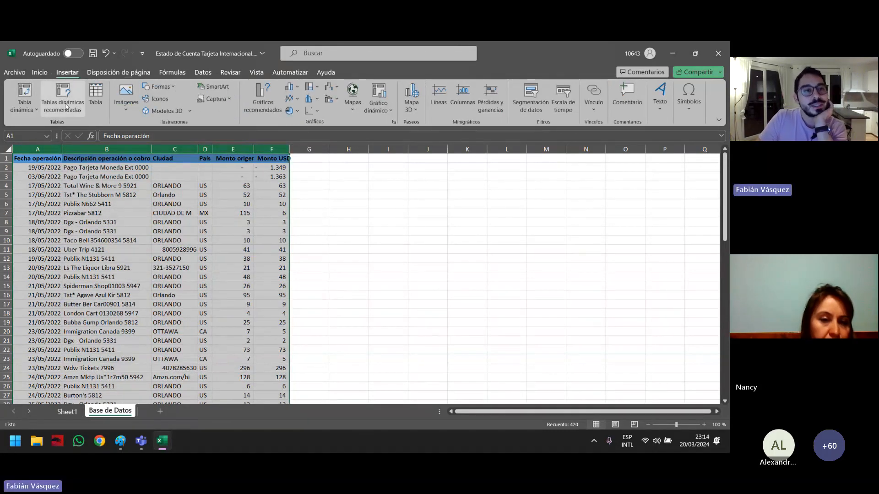
{"action": "left_click", "coordinate": [65, 106]}
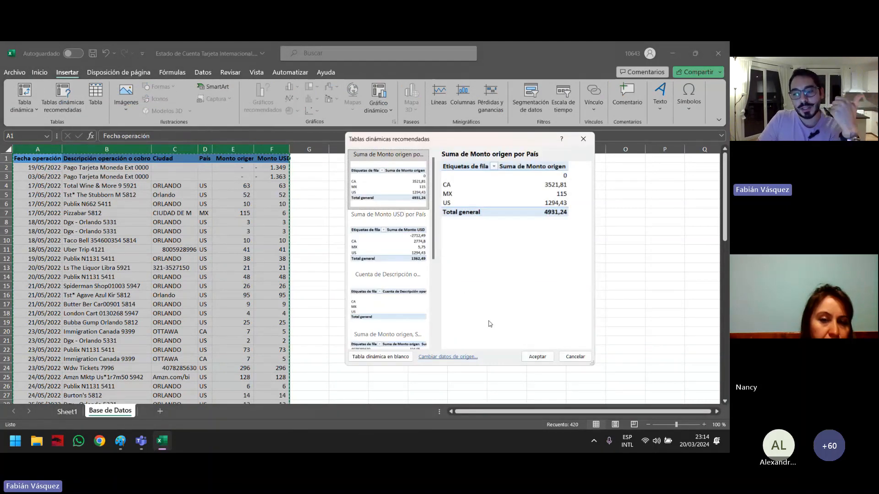
{"action": "left_click", "coordinate": [537, 358]}
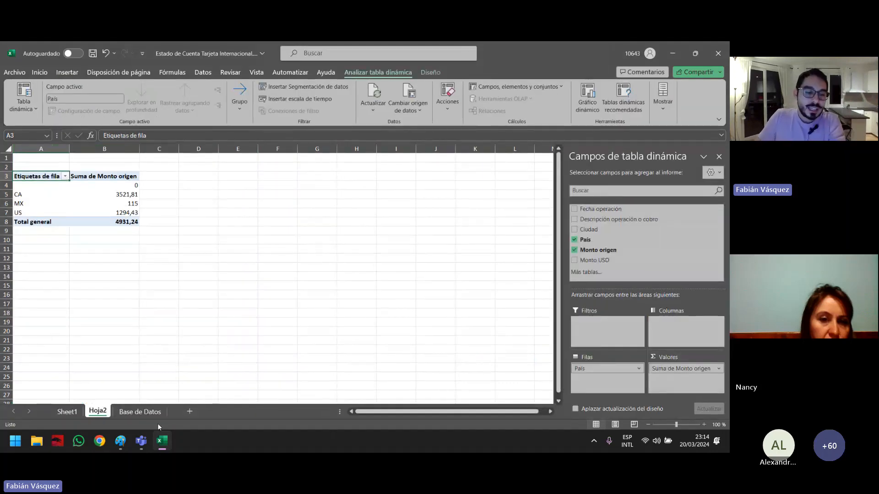
- Move the new pivot table sheet after Base de Datos and rename it Tabla Dinamica
{"action": "left_click_drag", "start_coordinate": [101, 414], "coordinate": [165, 411]}
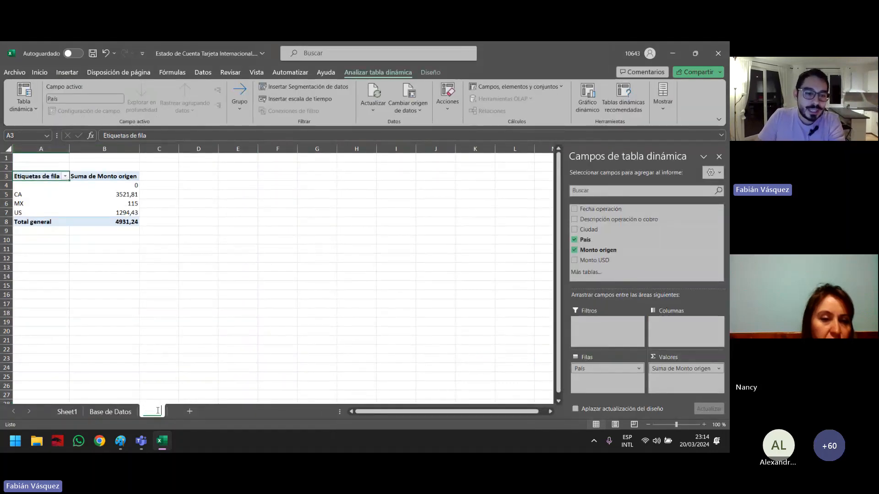
{"action": "double_click", "coordinate": [152, 411]}
{"action": "type", "text": "Tabla"}
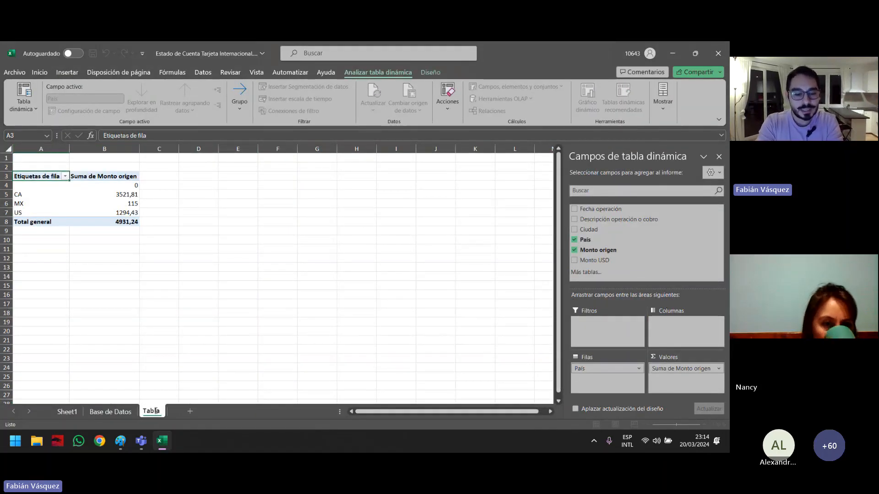
{"action": "type", "text": " Dinámica"}
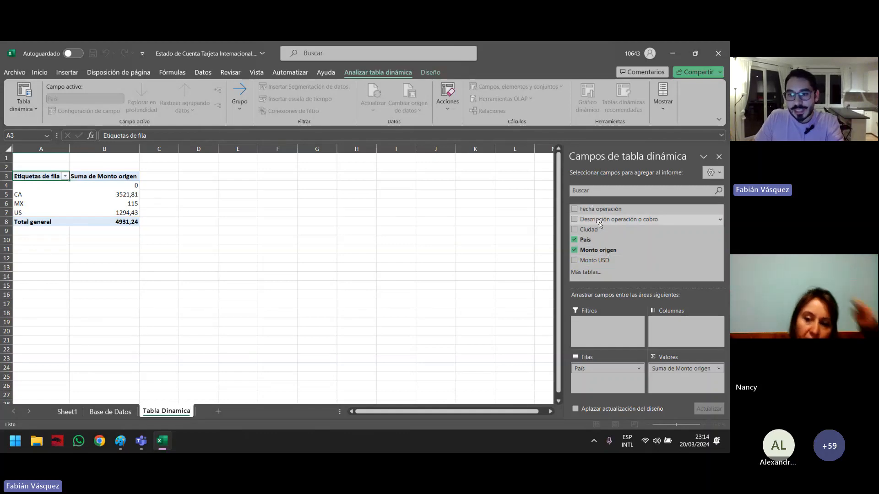
- Review the header row on Base de Datos and add Monto USD as a second value field in the pivot table
{"action": "left_click", "coordinate": [110, 412]}
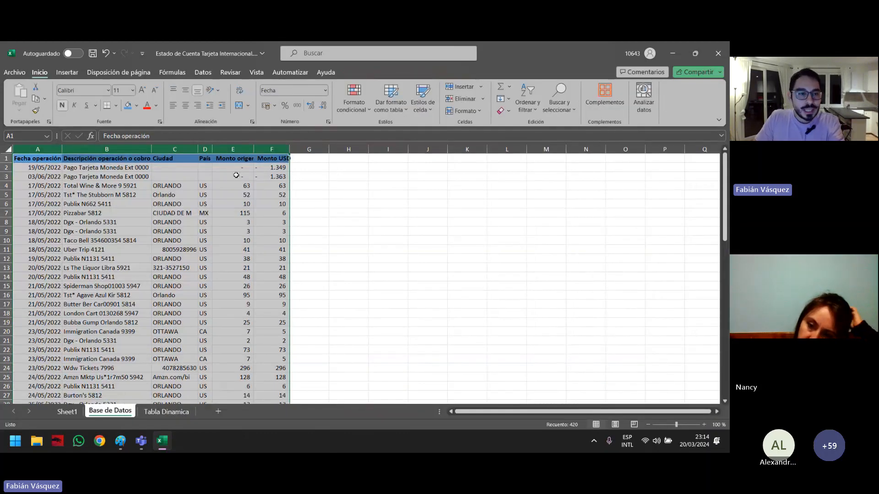
{"action": "left_click_drag", "start_coordinate": [37, 158], "coordinate": [284, 158]}
{"action": "left_click", "coordinate": [158, 412]}
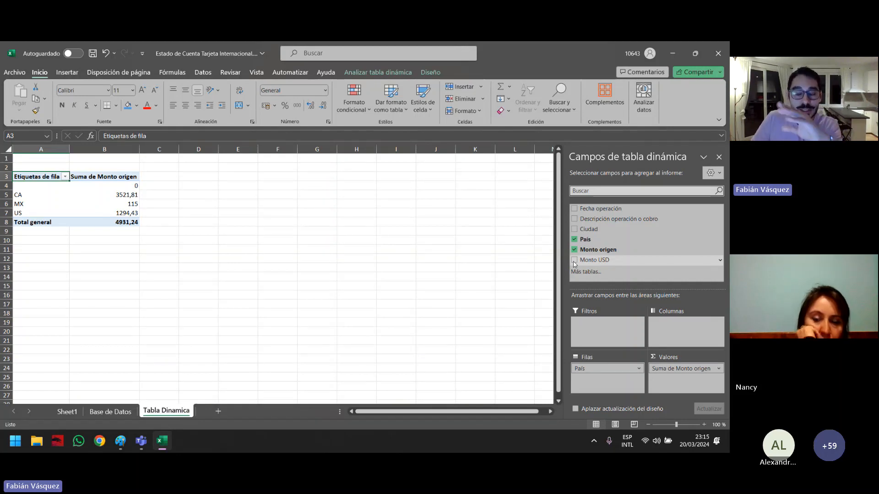
{"action": "left_click_drag", "start_coordinate": [576, 265], "coordinate": [667, 384]}
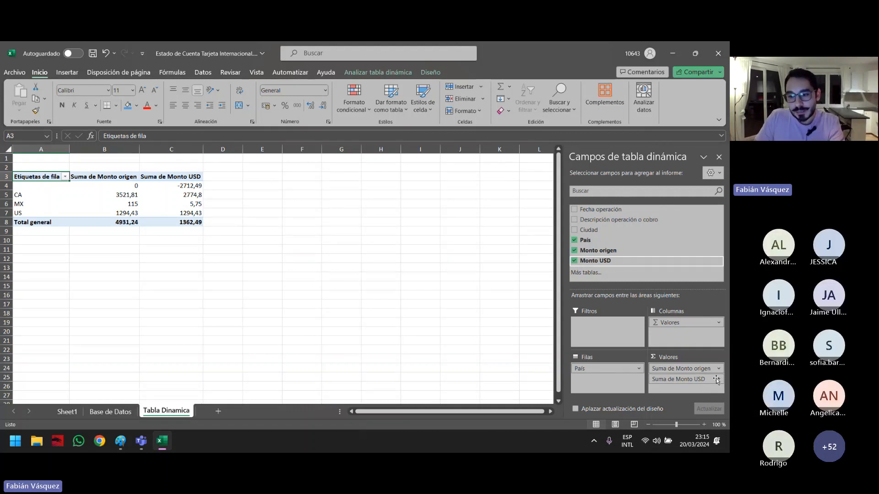
{"action": "left_click", "coordinate": [704, 424]}
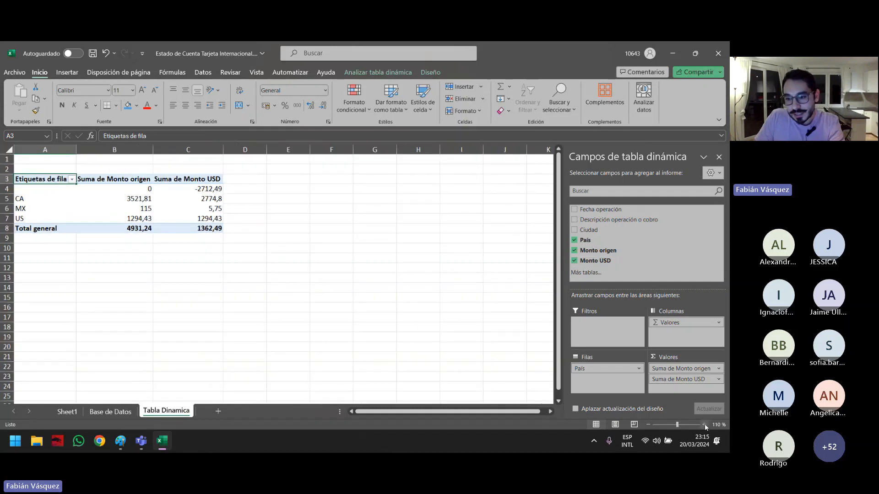
- Summarize the Monto USD value field of the pivot table by Recuento
{"action": "left_click", "coordinate": [719, 380]}
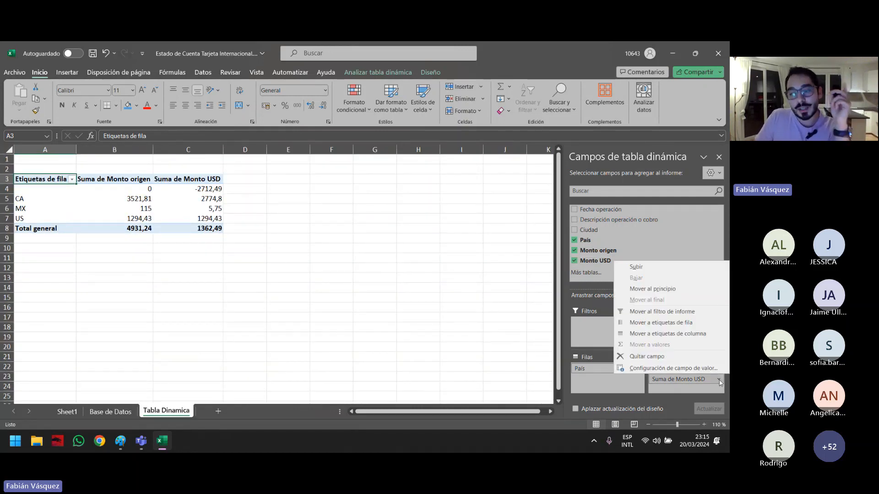
{"action": "left_click", "coordinate": [681, 368]}
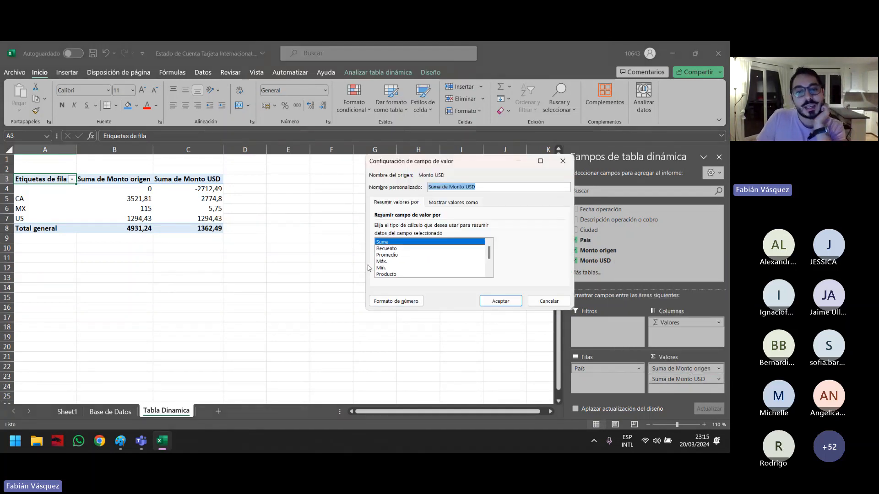
{"action": "left_click", "coordinate": [395, 249]}
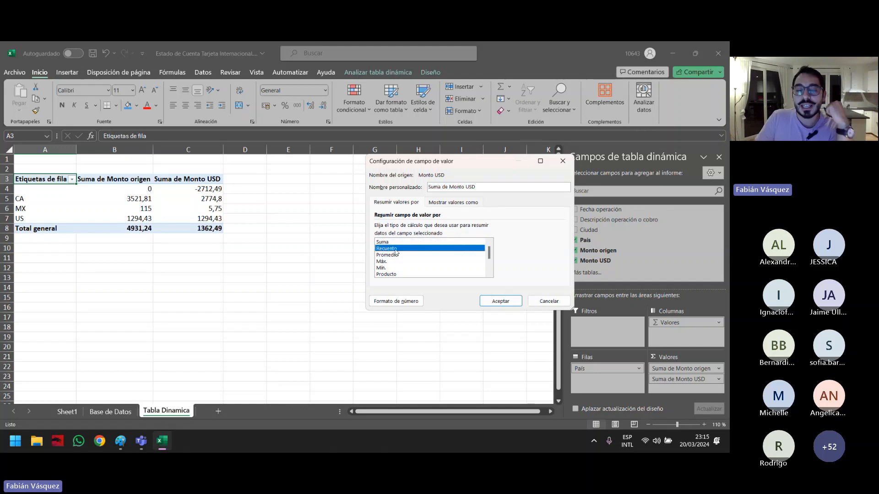
{"action": "left_click", "coordinate": [501, 301]}
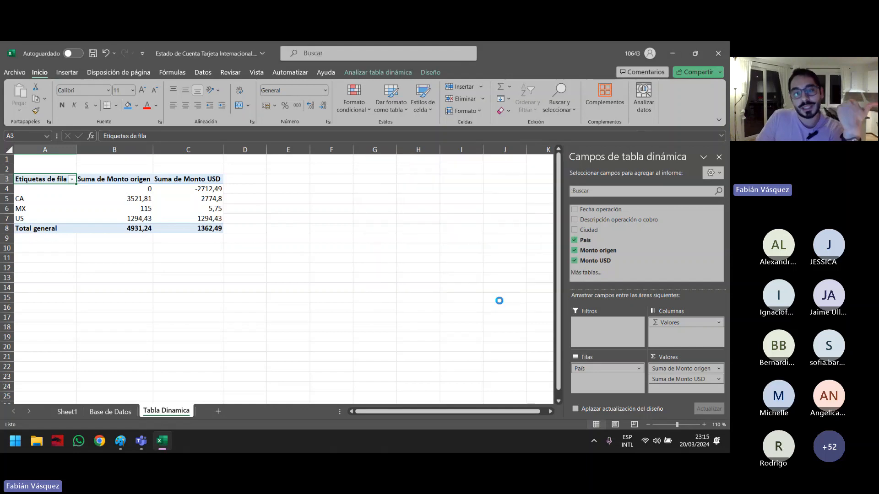
- Examine the transaction counts for CA, MX and US in the pivot table rows
{"action": "left_click", "coordinate": [225, 208]}
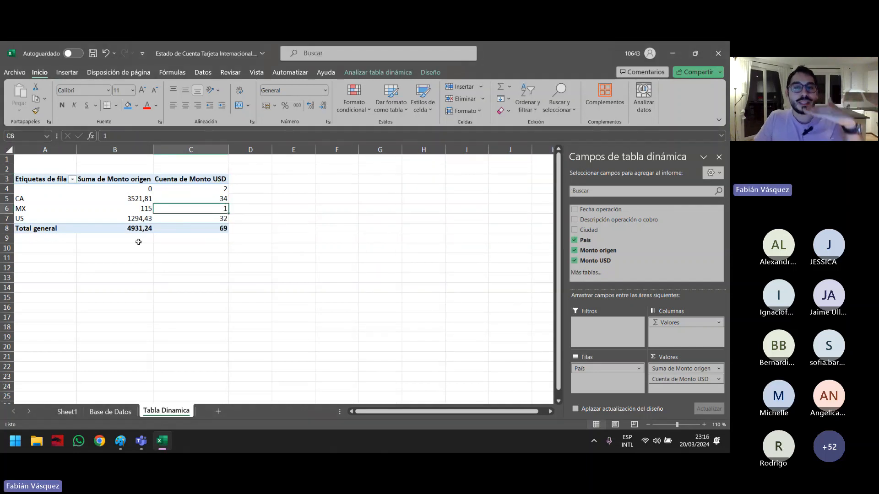
{"action": "left_click", "coordinate": [173, 198]}
{"action": "left_click", "coordinate": [21, 199]}
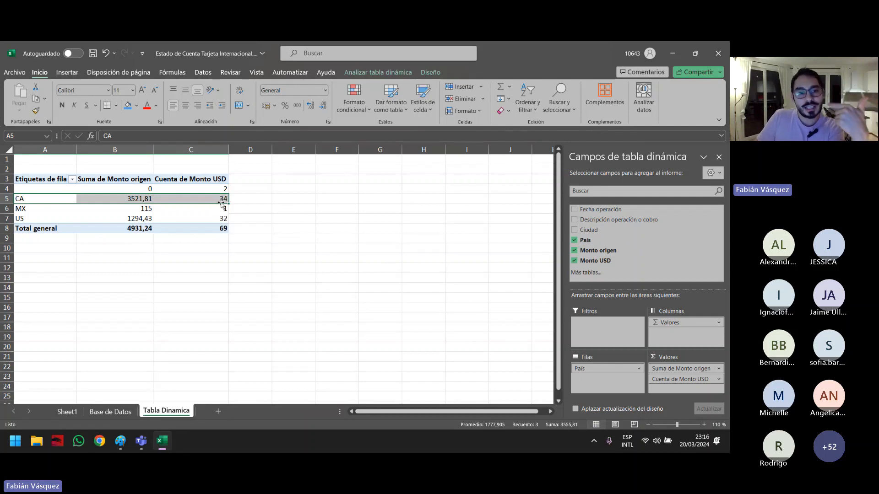
{"action": "left_click", "coordinate": [69, 212]}
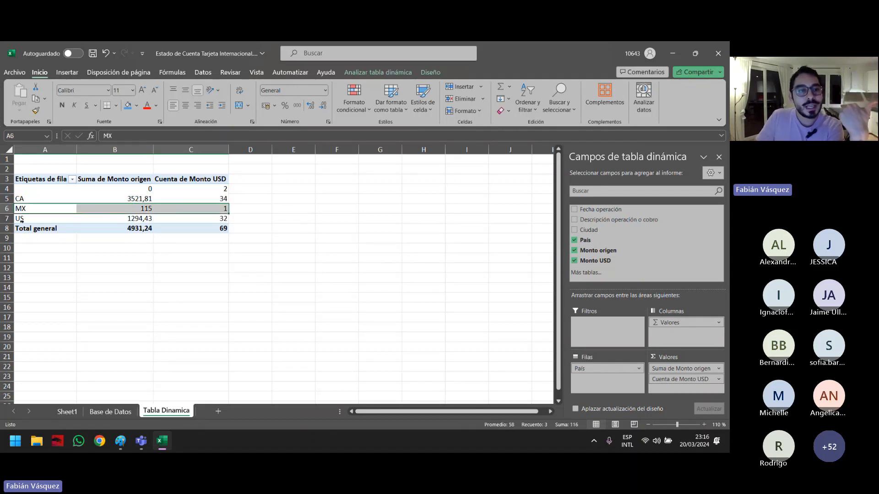
{"action": "left_click", "coordinate": [19, 219]}
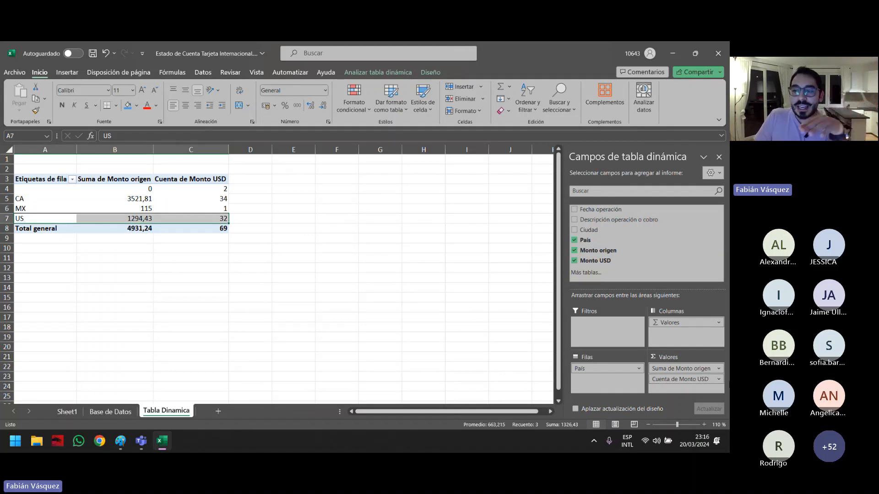
- Change the calculation of the pivot table's Monto USD value field to Máx
{"action": "left_click", "coordinate": [718, 379]}
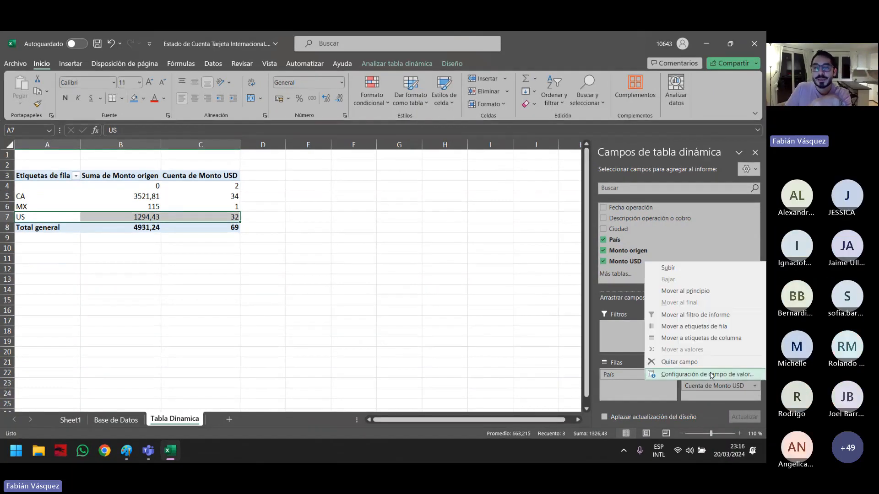
{"action": "left_click", "coordinate": [712, 375]}
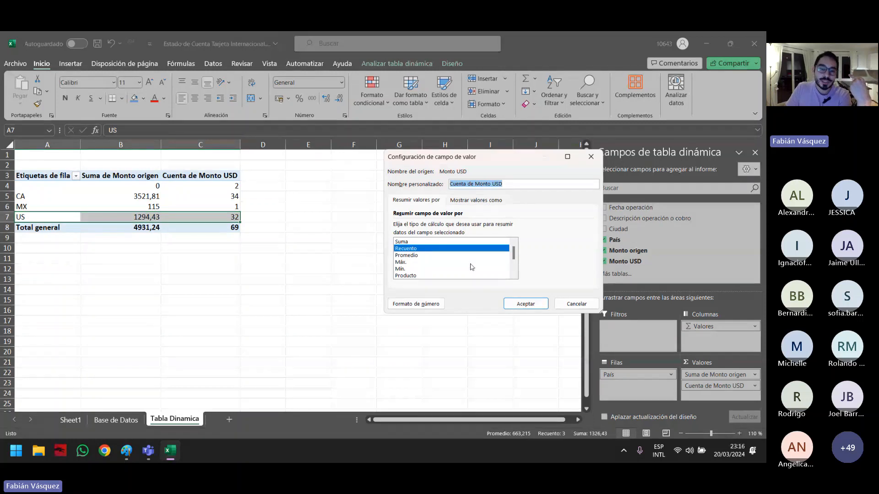
{"action": "left_click", "coordinate": [411, 262]}
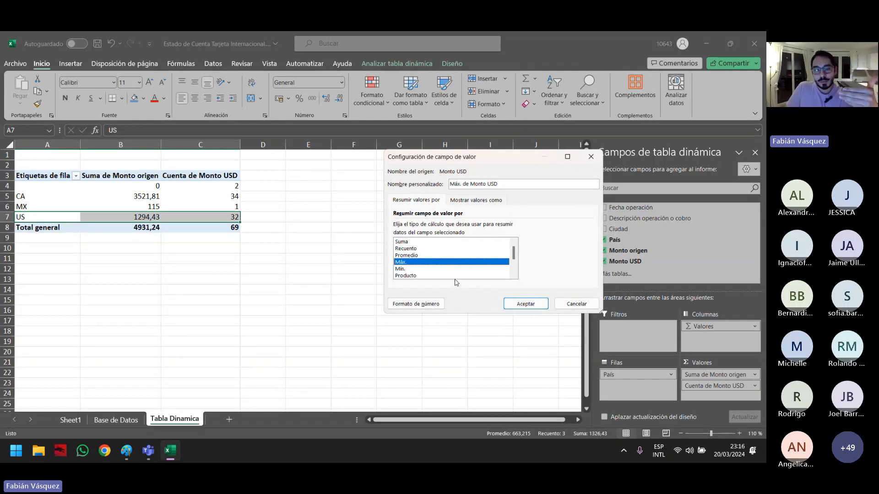
{"action": "left_click", "coordinate": [531, 305]}
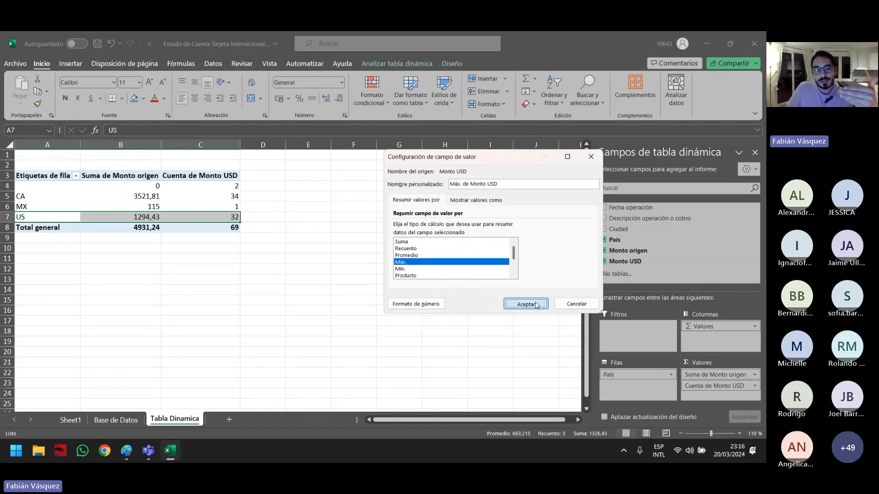
- Format the pivot table amounts in columns B and C with a thousands separator and no decimals
{"action": "left_click", "coordinate": [222, 217]}
{"action": "left_click", "coordinate": [221, 196]}
{"action": "left_click_drag", "start_coordinate": [131, 187], "coordinate": [216, 223]}
{"action": "left_click", "coordinate": [311, 99]}
{"action": "left_click", "coordinate": [339, 98]}
{"action": "left_click", "coordinate": [339, 99]}
{"action": "left_click", "coordinate": [225, 218]}
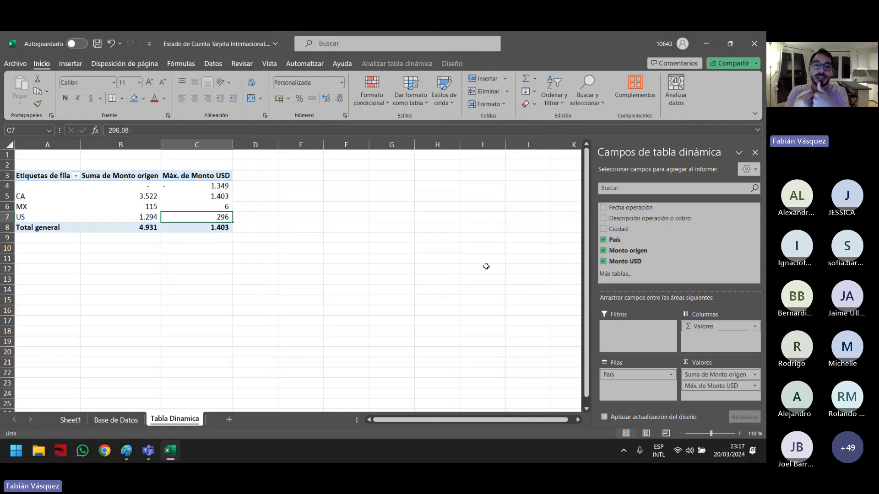
- Set the Monto USD of the MX purchase in cell F7 of Base de Datos to 20
{"action": "left_click", "coordinate": [116, 420]}
{"action": "left_click", "coordinate": [289, 199]}
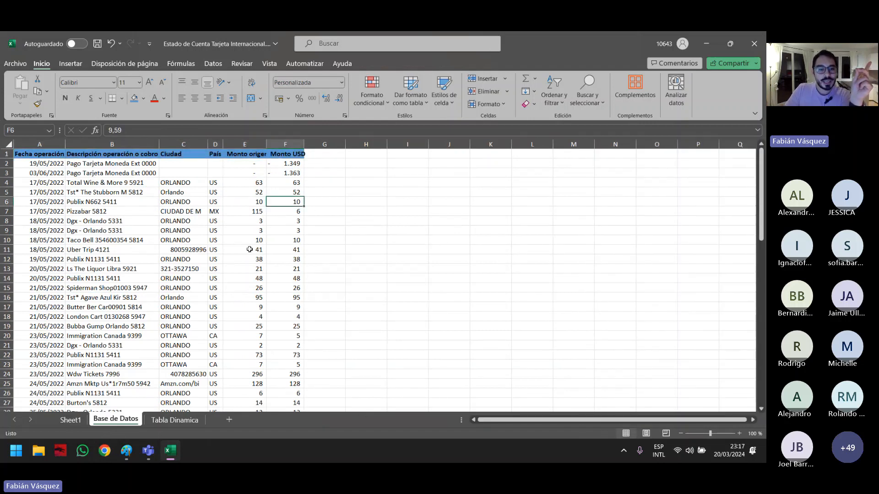
{"action": "left_click", "coordinate": [216, 214]}
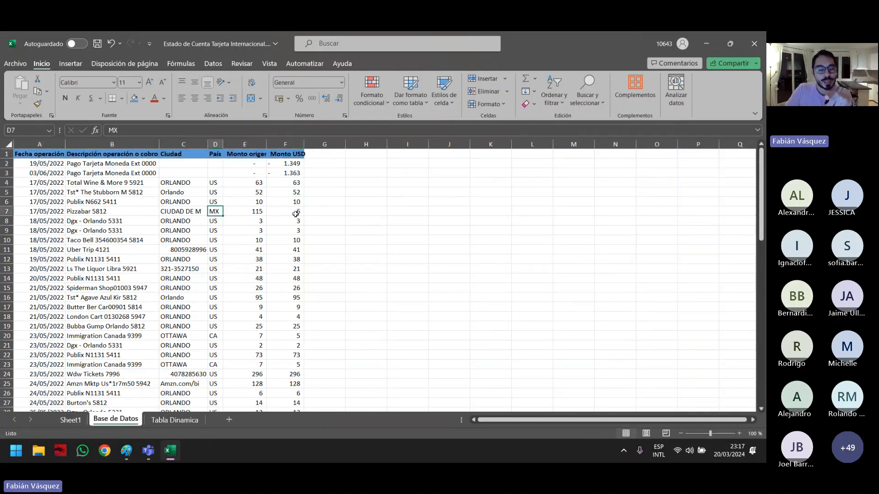
{"action": "left_click", "coordinate": [298, 214]}
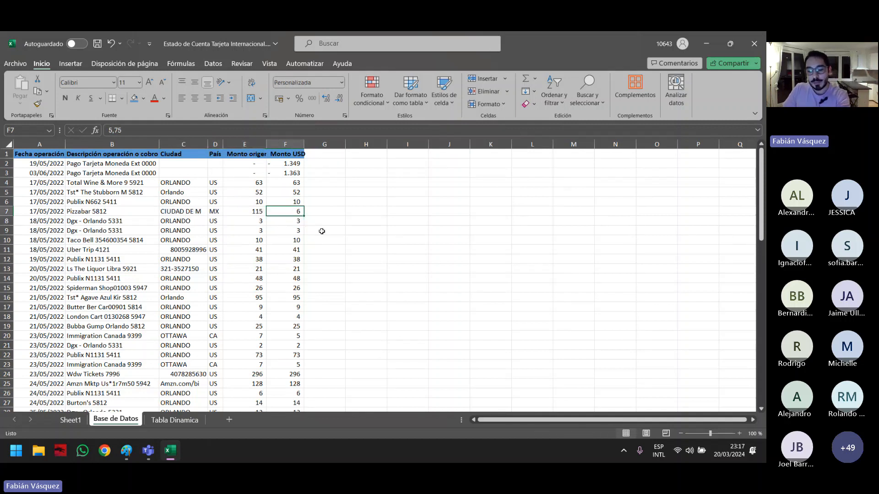
{"action": "key", "text": "Down"}
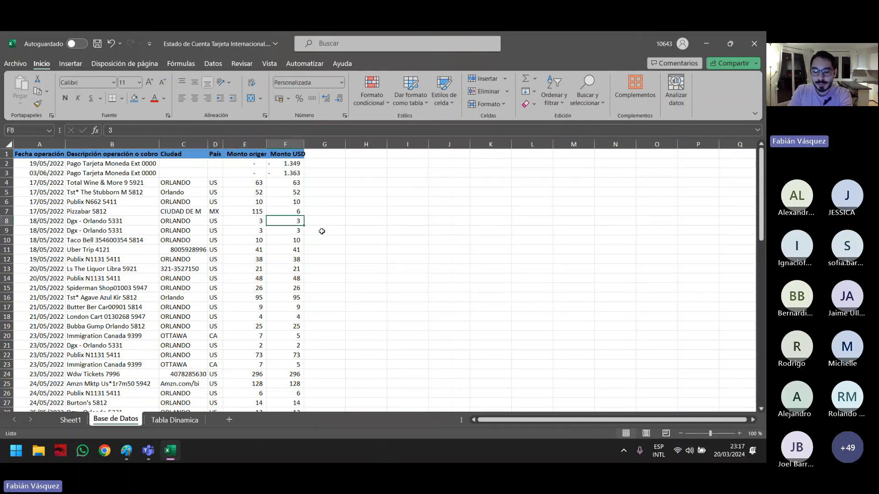
{"action": "left_click", "coordinate": [297, 211]}
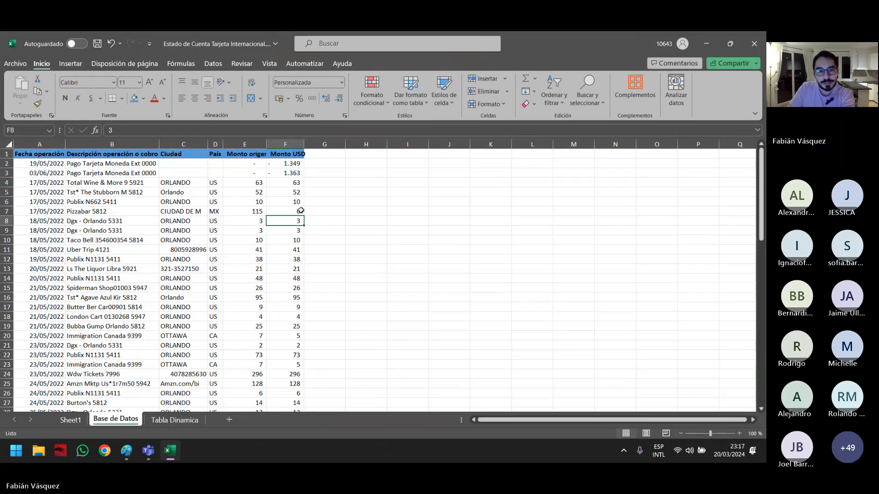
{"action": "type", "text": "20"}
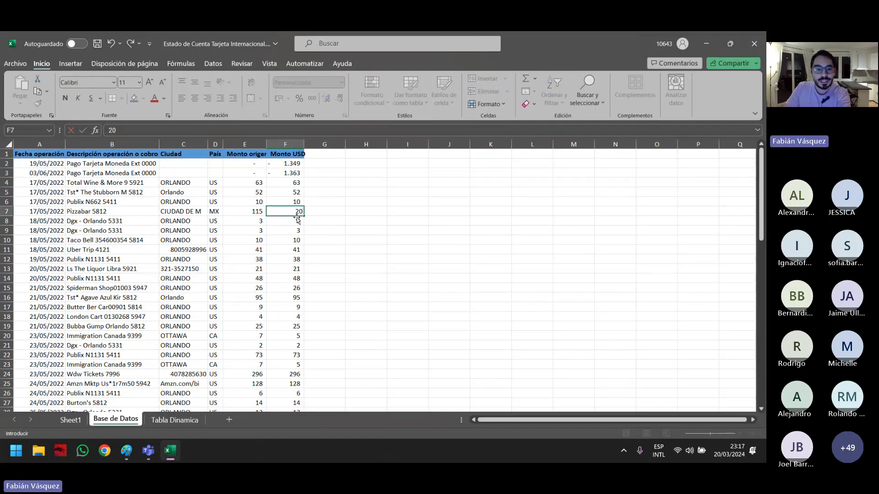
{"action": "key", "text": "Return"}
- Check the maximum Monto USD for MX in the pivot table on the Tabla Dinamica sheet
{"action": "left_click", "coordinate": [175, 419]}
{"action": "left_click", "coordinate": [185, 196]}
{"action": "left_click", "coordinate": [226, 208]}
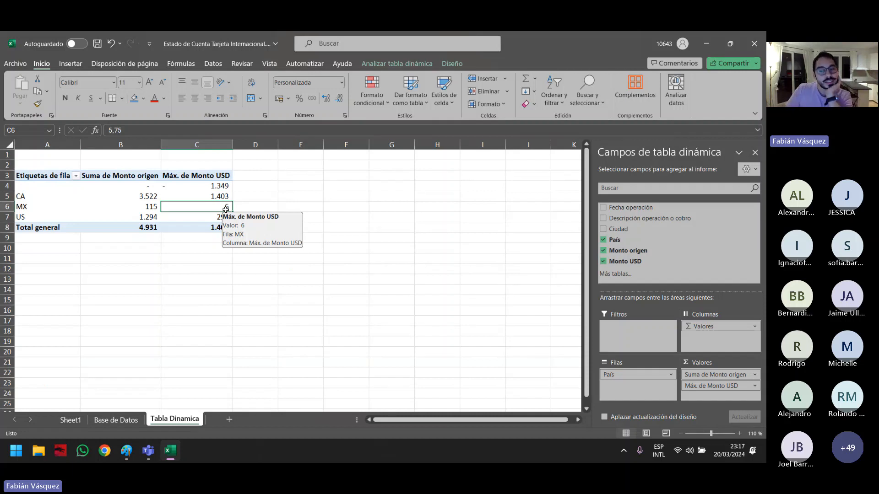
- Refresh the pivot table with the updated source data and remove Suma de Monto origen from its values
{"action": "left_click", "coordinate": [400, 67]}
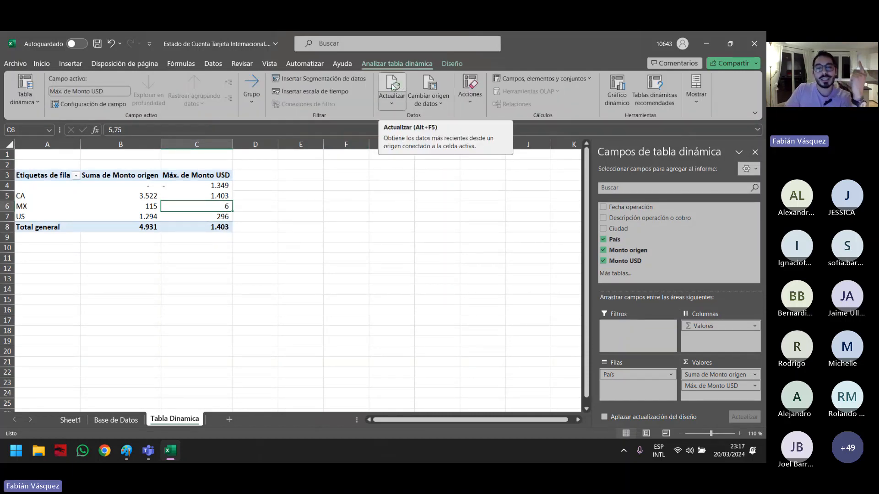
{"action": "left_click", "coordinate": [392, 86]}
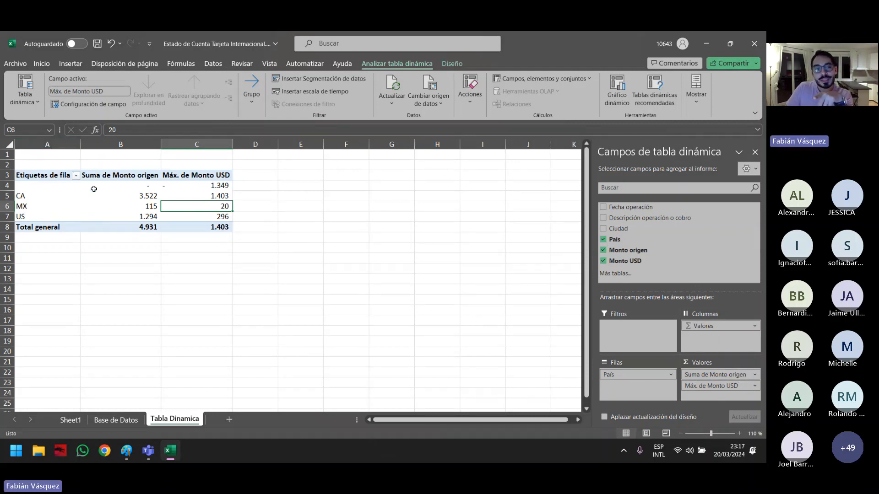
{"action": "left_click", "coordinate": [133, 182]}
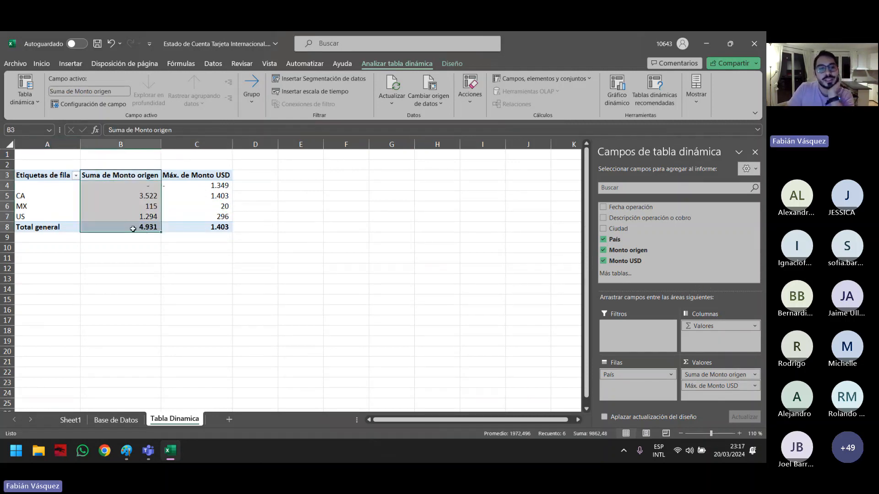
{"action": "left_click", "coordinate": [138, 207]}
{"action": "left_click_drag", "start_coordinate": [715, 375], "coordinate": [504, 323]}
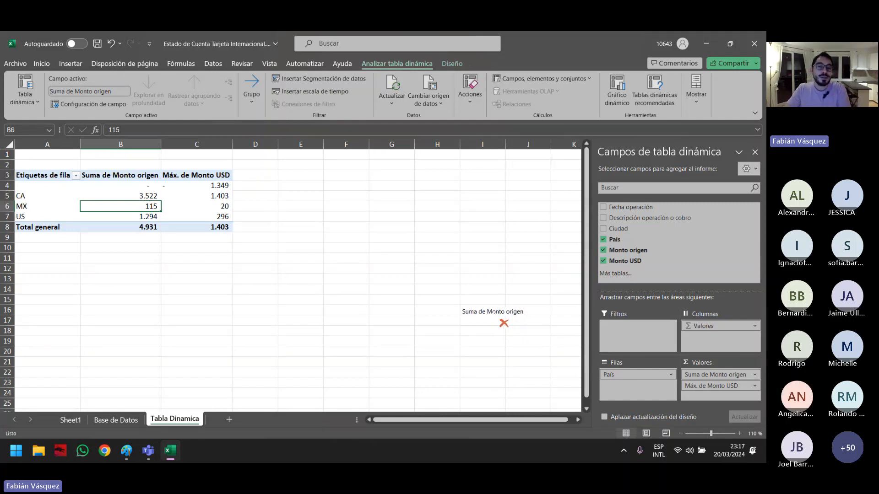
{"action": "left_click_drag", "start_coordinate": [504, 323], "coordinate": [237, 253]}
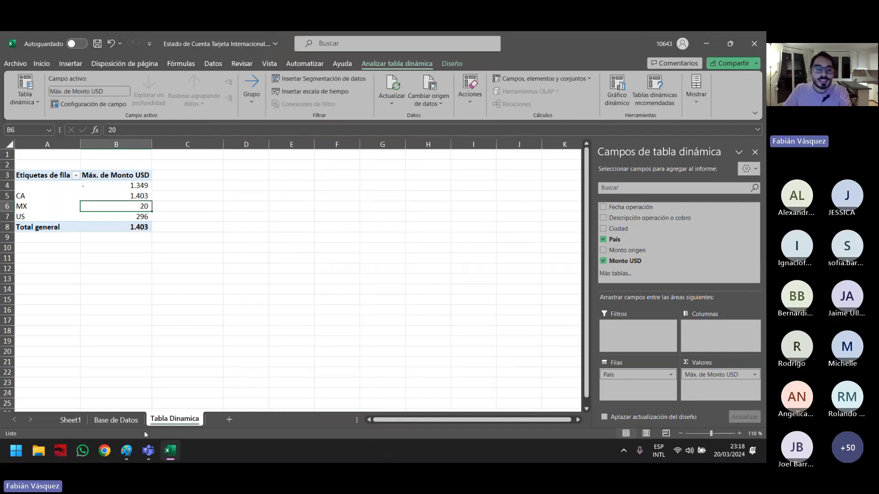
- On the Base de Datos sheet, widen the Monto USD column and add the header Ingreso o Gasto in G1, fitting column G to it
{"action": "left_click", "coordinate": [110, 420]}
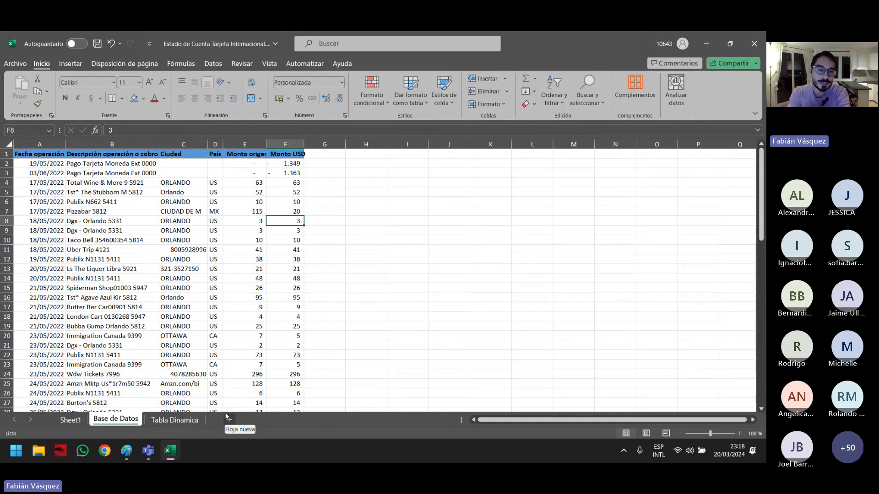
{"action": "left_click_drag", "start_coordinate": [303, 146], "coordinate": [309, 146]}
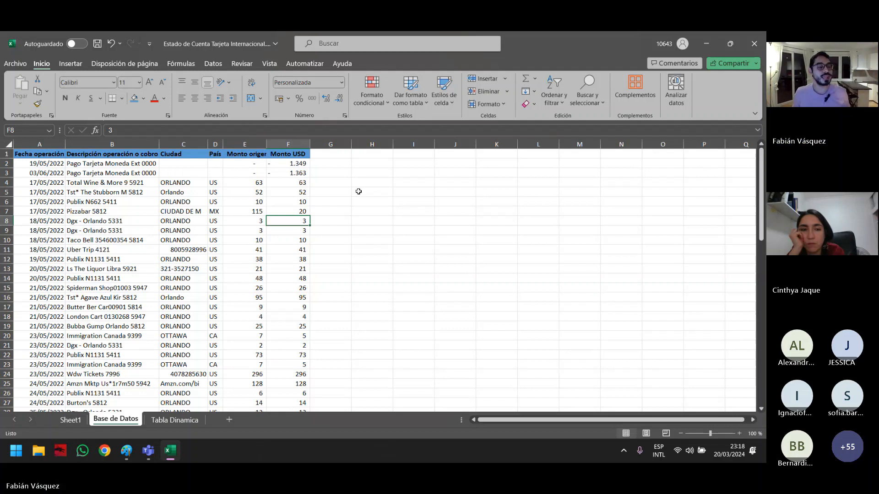
{"action": "left_click", "coordinate": [344, 154]}
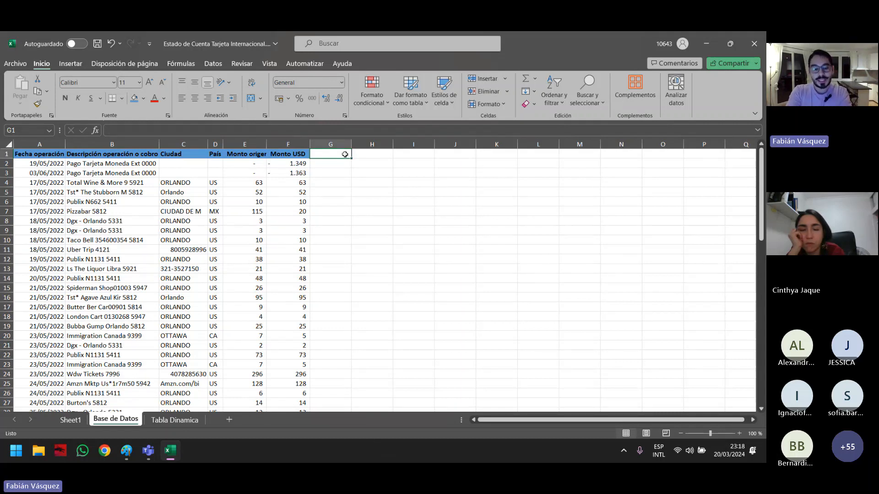
{"action": "type", "text": "Ingre"}
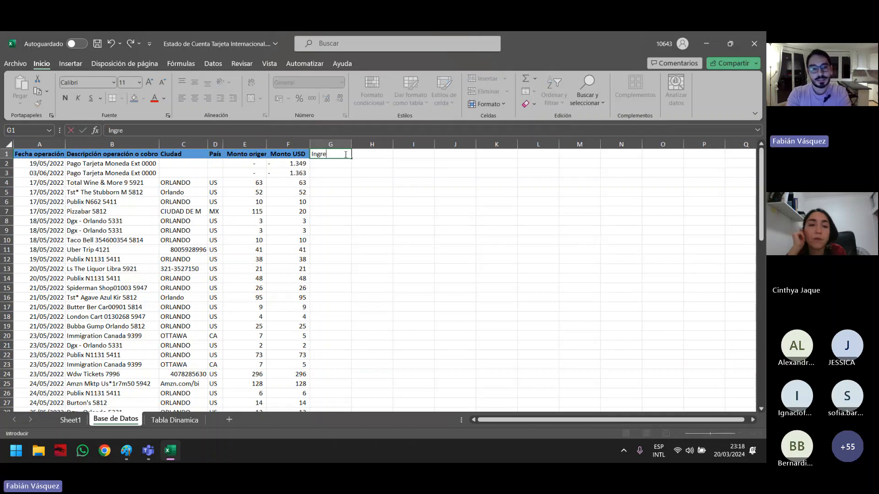
{"action": "type", "text": "so o Gast"}
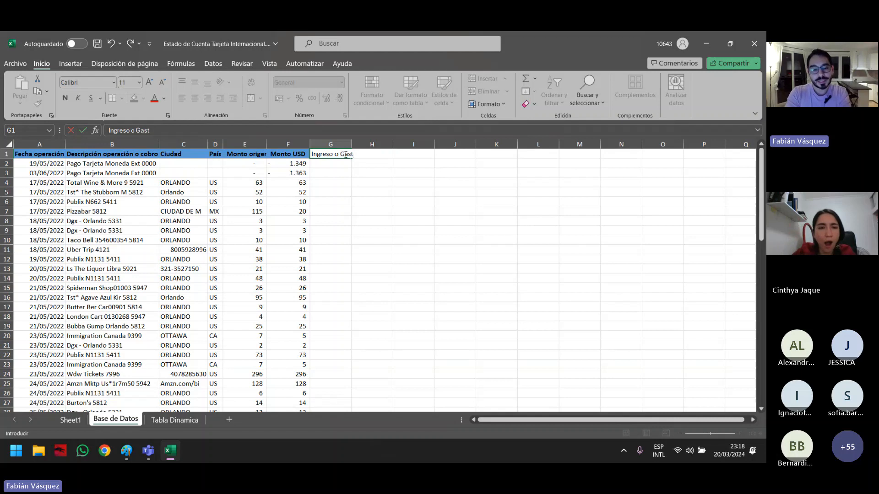
{"action": "type", "text": "o"}
{"action": "key", "text": "Return"}
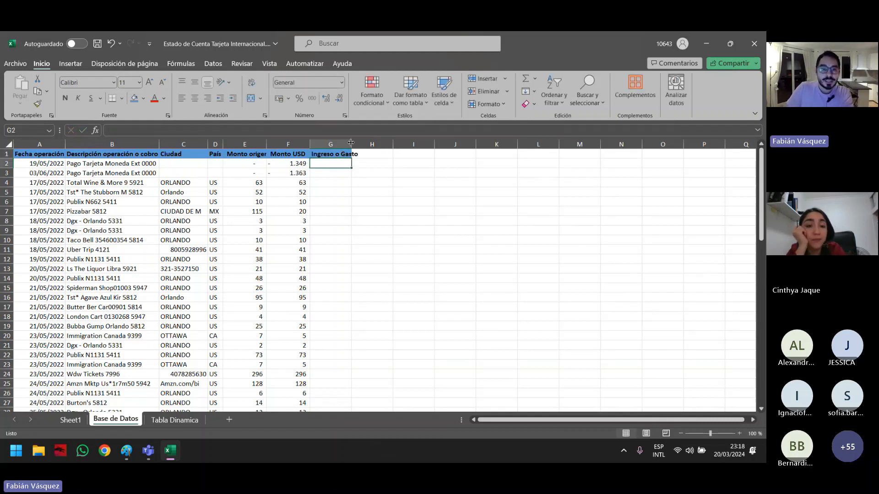
{"action": "double_click", "coordinate": [352, 140]}
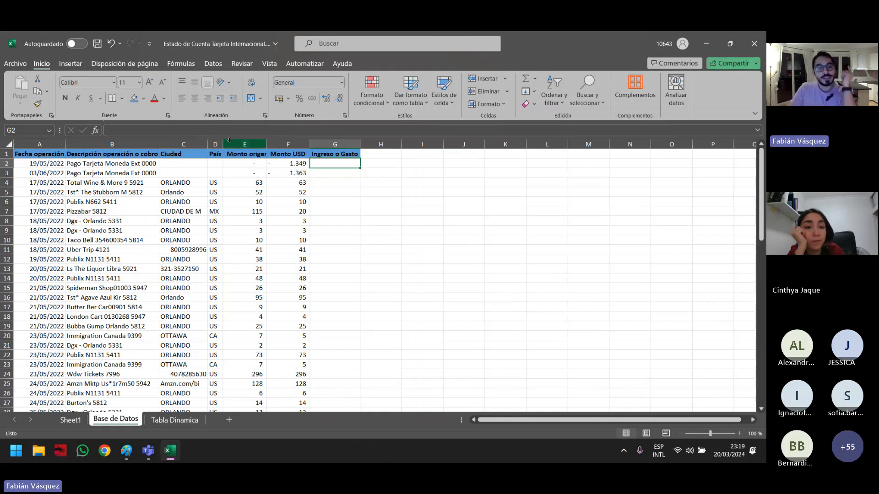
- Compare the Monto USD values of the card payment rows with those of the purchase rows
{"action": "left_click_drag", "start_coordinate": [82, 164], "coordinate": [292, 163]}
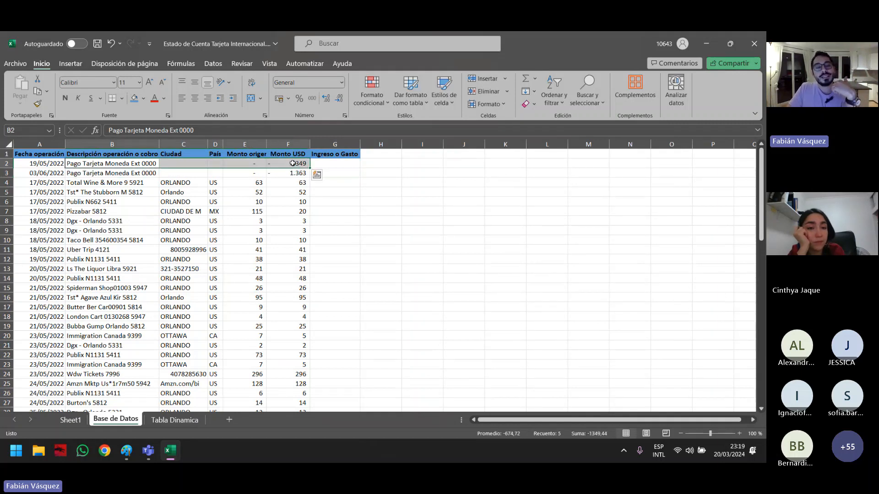
{"action": "left_click_drag", "start_coordinate": [114, 183], "coordinate": [295, 194]}
{"action": "left_click", "coordinate": [288, 174]}
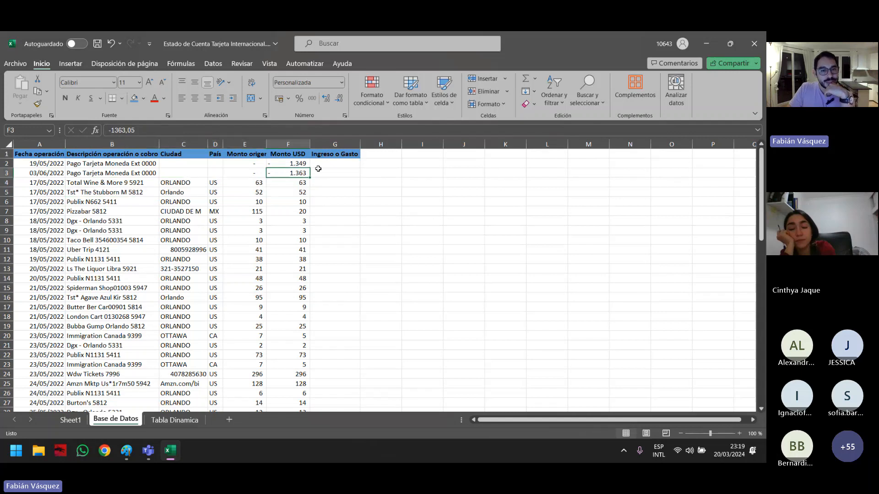
{"action": "left_click", "coordinate": [349, 171]}
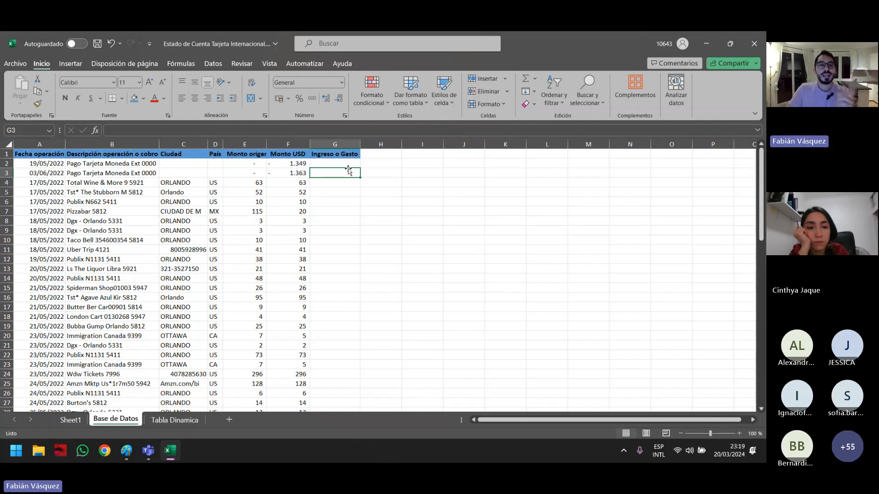
{"action": "left_click", "coordinate": [293, 143]}
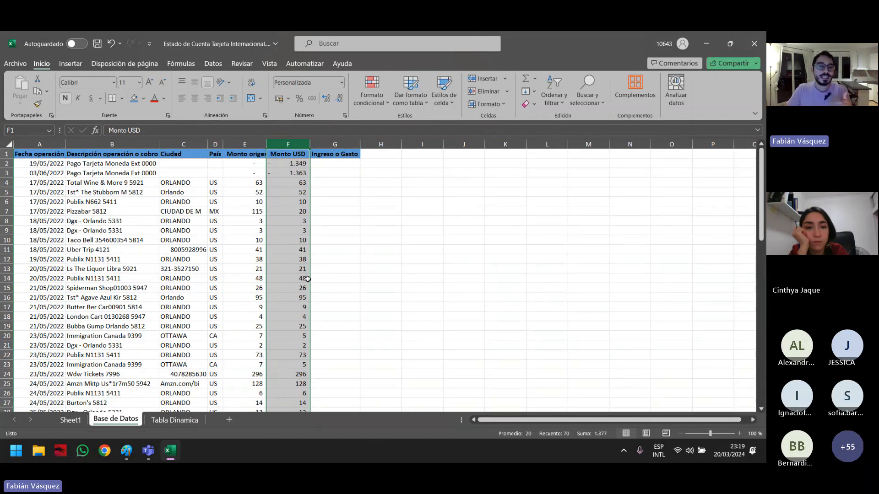
{"action": "left_click", "coordinate": [338, 167]}
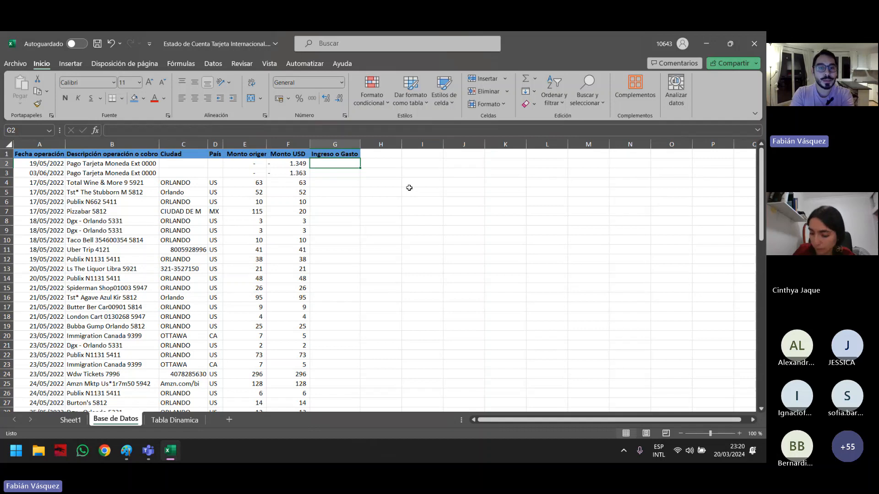
{"action": "type", "text": "="}
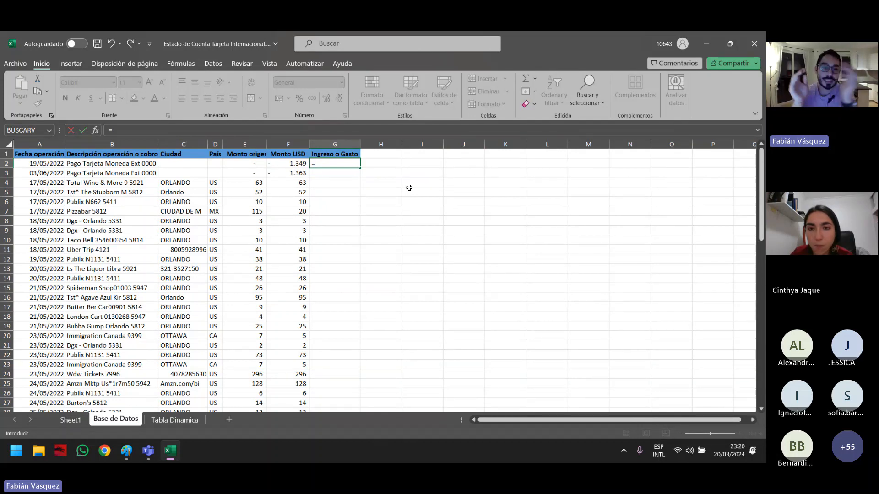
{"action": "type", "text": "si"}
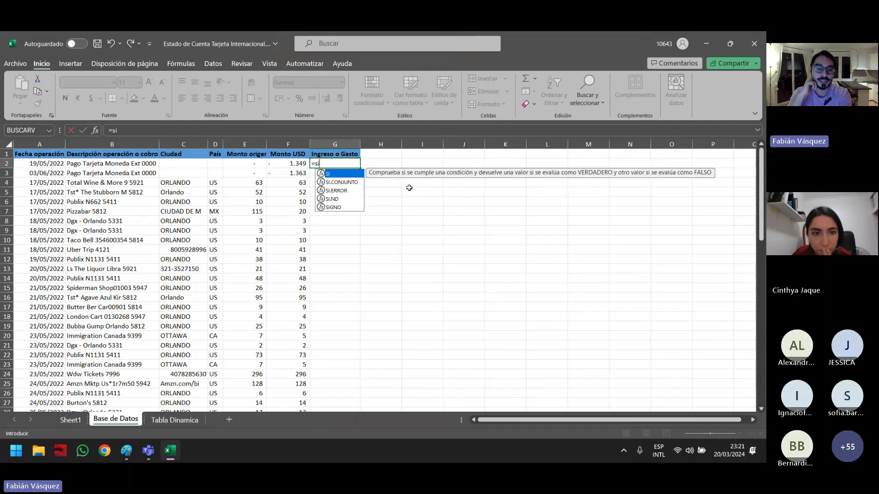
{"action": "key", "text": "Tab"}
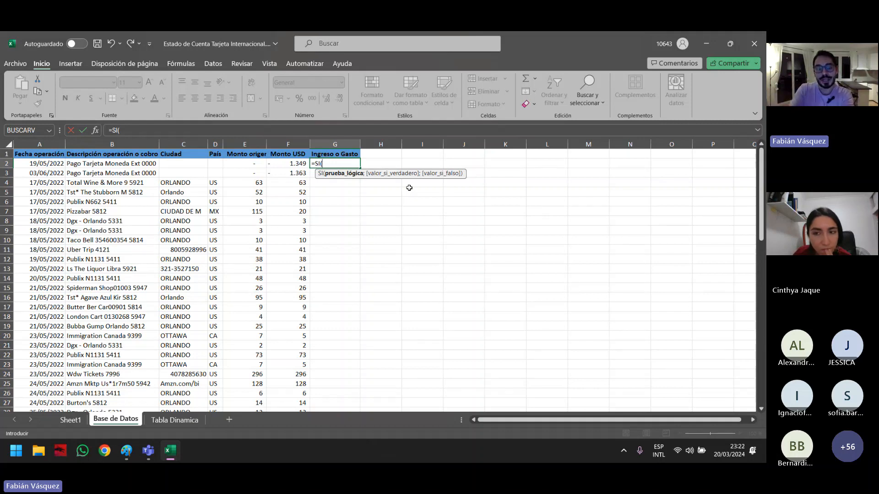
{"action": "key", "text": "BackSpace"}
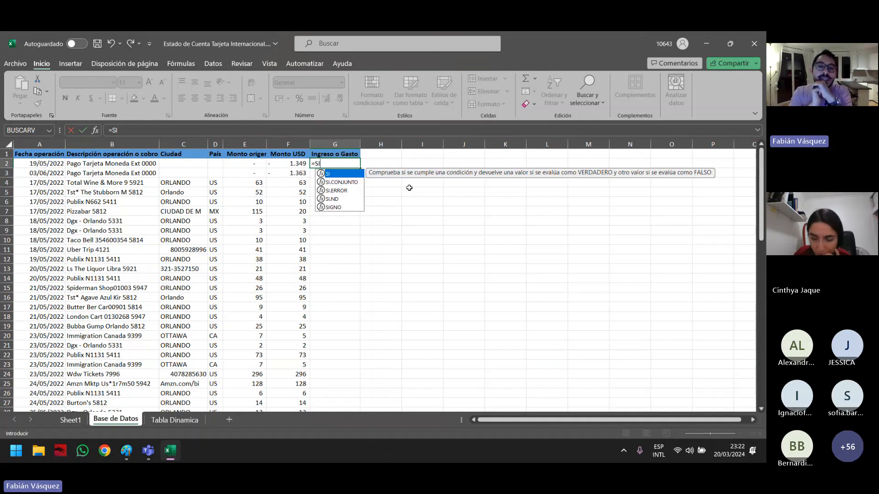
{"action": "key", "text": "Escape"}
{"action": "key", "text": "Escape"}
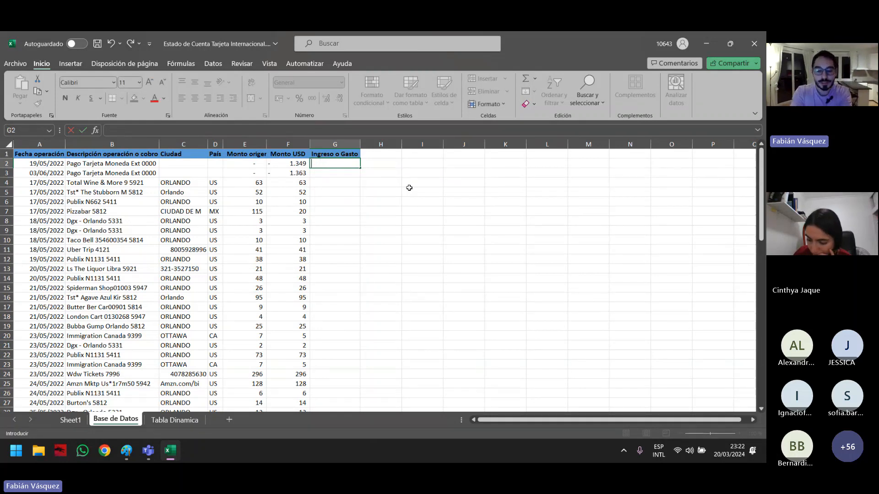
{"action": "type", "text": "+"}
{"action": "key", "text": "BackSpace"}
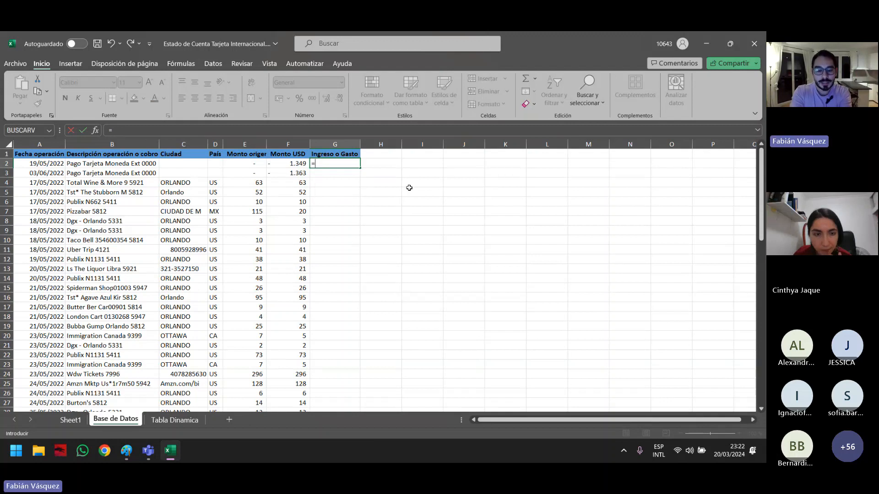
{"action": "type", "text": "=si"}
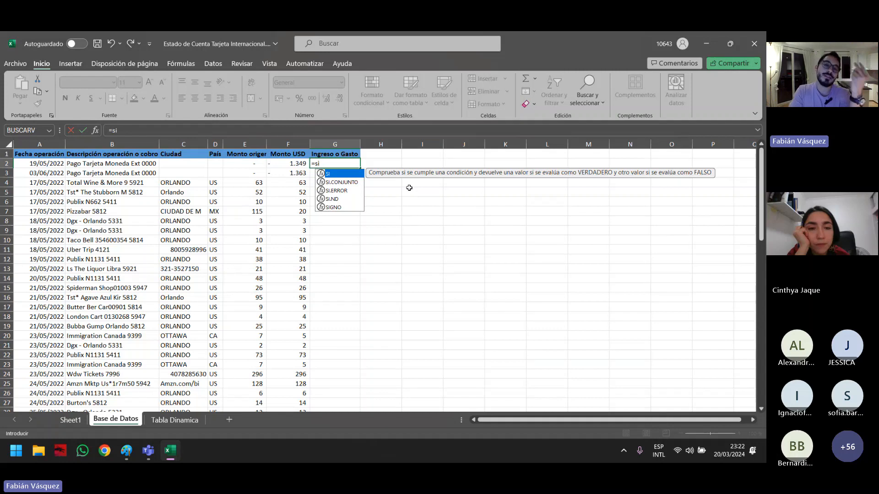
{"action": "key", "text": "Down"}
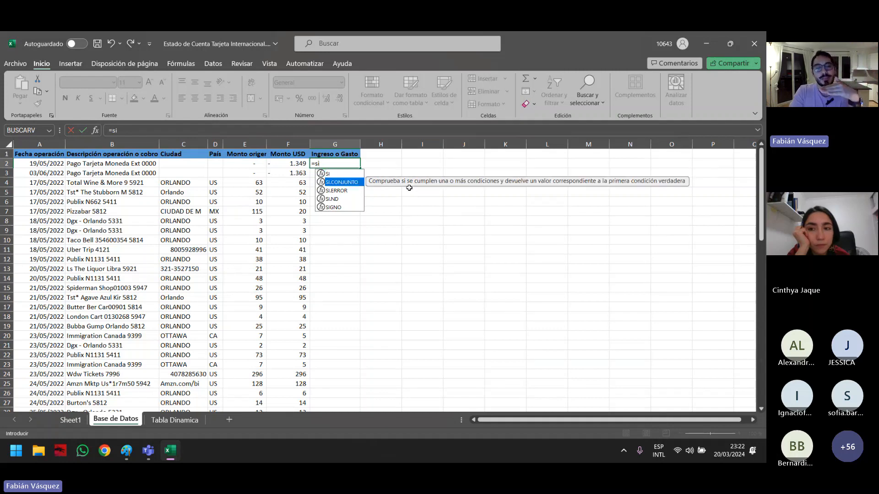
{"action": "key", "text": "Down"}
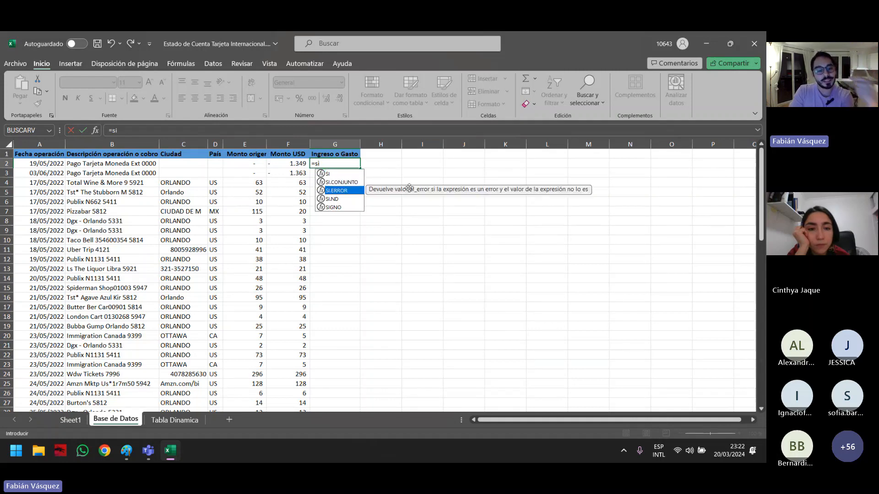
{"action": "key", "text": "Tab"}
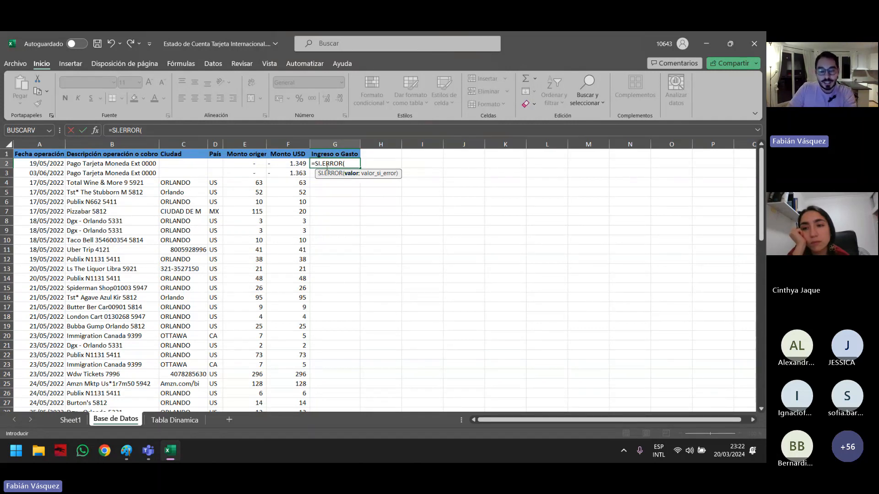
{"action": "left_click_drag", "start_coordinate": [331, 165], "coordinate": [311, 165]}
{"action": "key", "text": "BackSpace"}
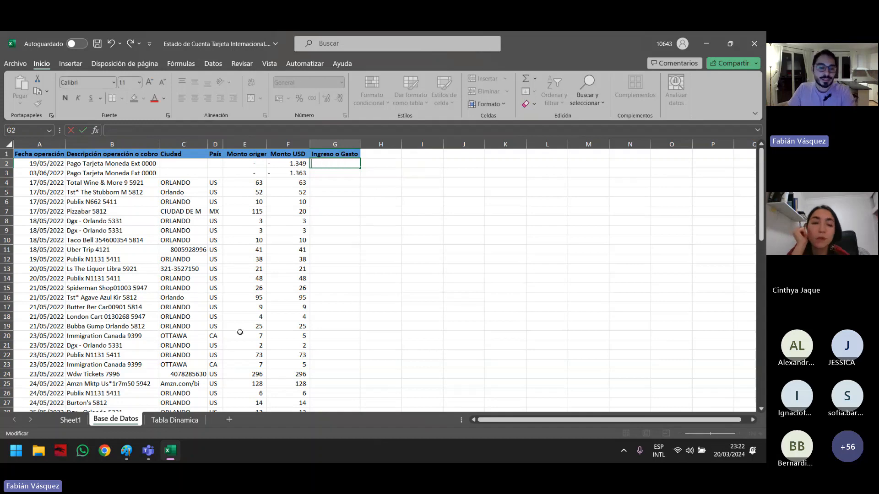
- Switch to Paint and mark the keyboard image with a red rounded rectangle around Tab and a red down arrow over the down arrow key
{"action": "left_click", "coordinate": [127, 450]}
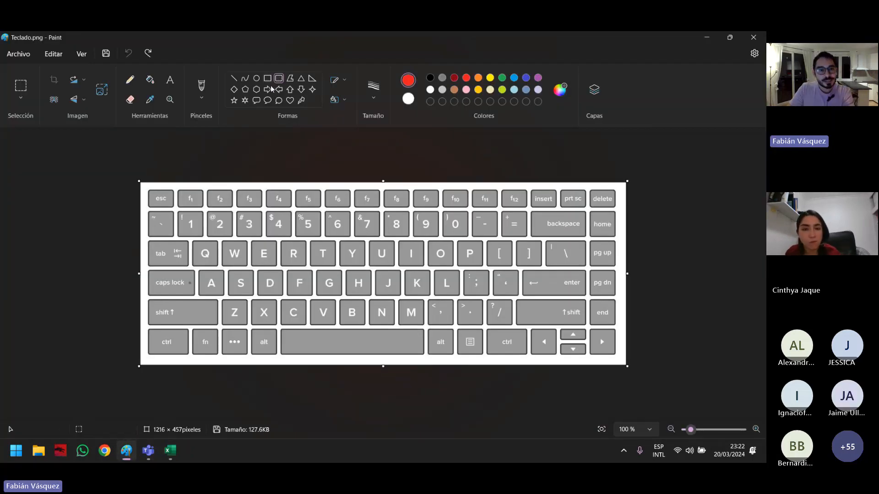
{"action": "left_click_drag", "start_coordinate": [150, 243], "coordinate": [189, 267]}
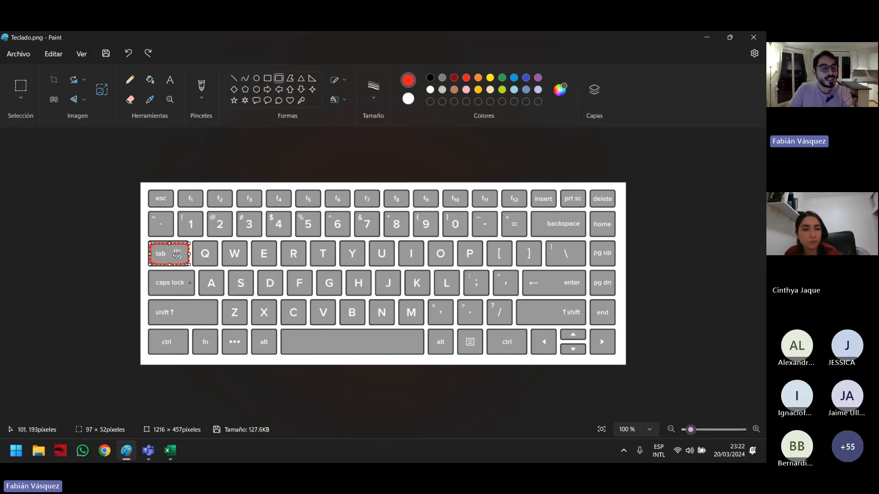
{"action": "left_click", "coordinate": [301, 90]}
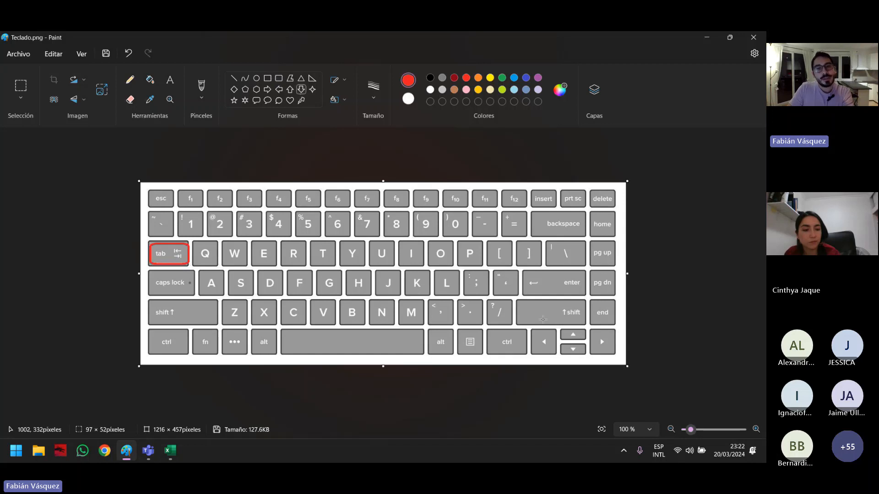
{"action": "left_click_drag", "start_coordinate": [564, 341], "coordinate": [585, 364]}
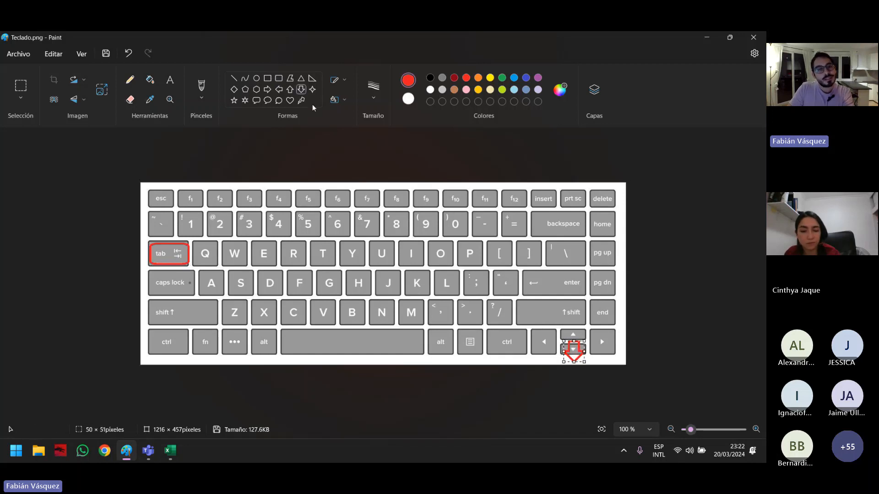
{"action": "left_click_drag", "start_coordinate": [566, 321], "coordinate": [581, 337]}
{"action": "left_click", "coordinate": [709, 37]}
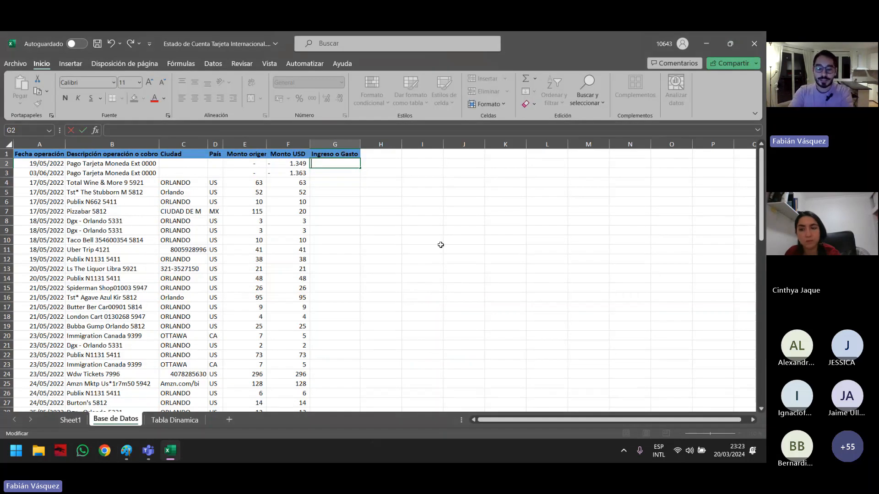
{"action": "type", "text": "+"}
{"action": "key", "text": "BackSpace"}
{"action": "type", "text": "=si"}
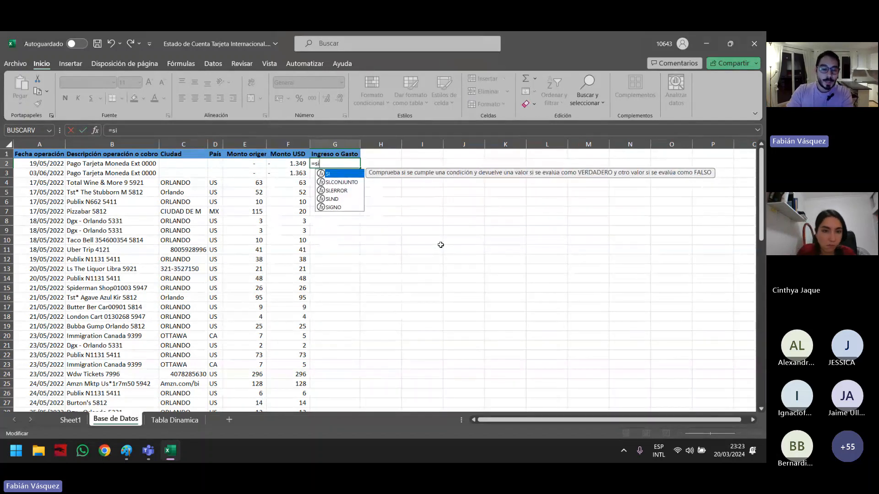
{"action": "key", "text": "Tab"}
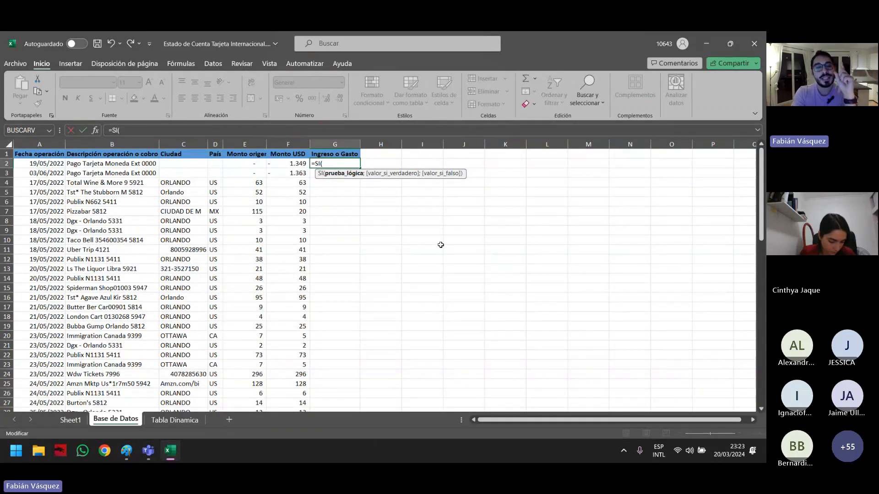
{"action": "key", "text": "Left"}
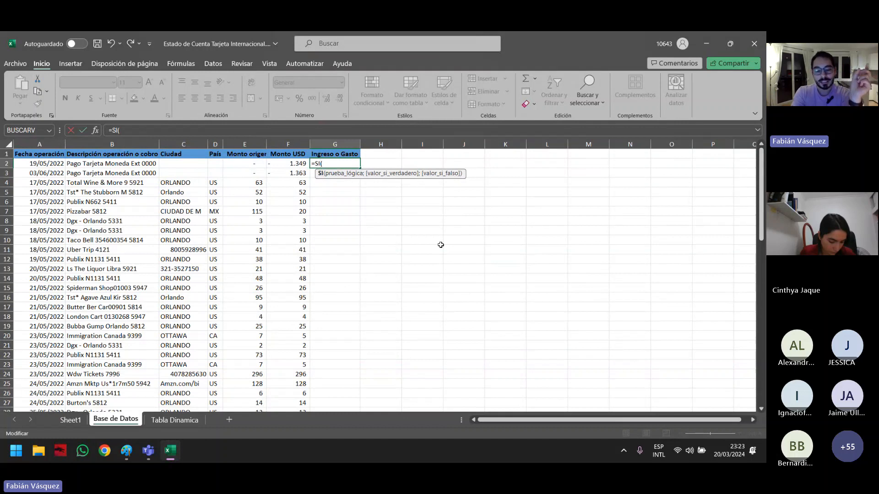
{"action": "key", "text": "Right"}
{"action": "left_click", "coordinate": [375, 275]}
{"action": "key", "text": "Return"}
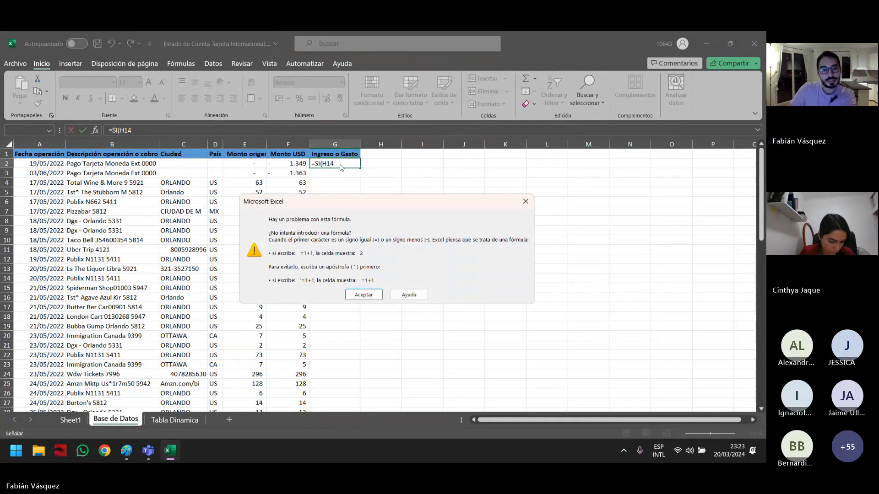
{"action": "left_click", "coordinate": [532, 202]}
{"action": "key", "text": "BackSpace"}
{"action": "key", "text": "BackSpace"}
{"action": "key", "text": "BackSpace"}
{"action": "key", "text": "BackSpace"}
{"action": "key", "text": "BackSpace"}
{"action": "key", "text": "BackSpace"}
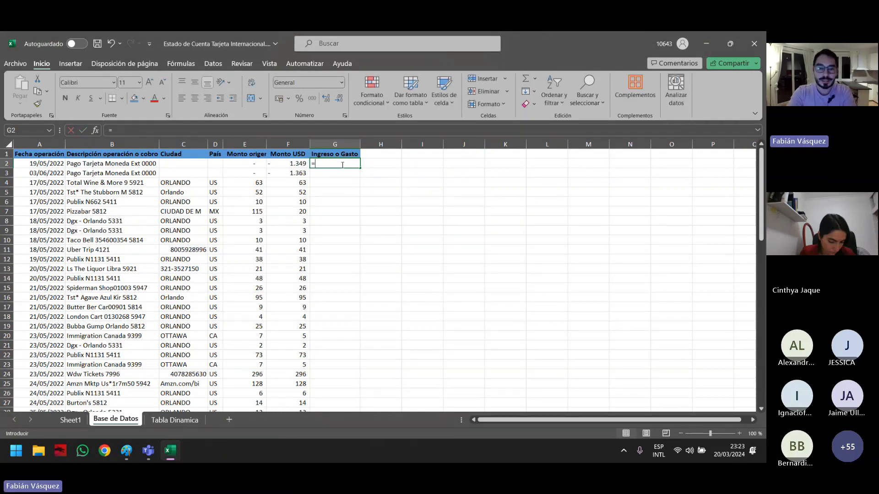
- In G2, start a SI formula with F2>0 as its logical test
{"action": "type", "text": "SI("}
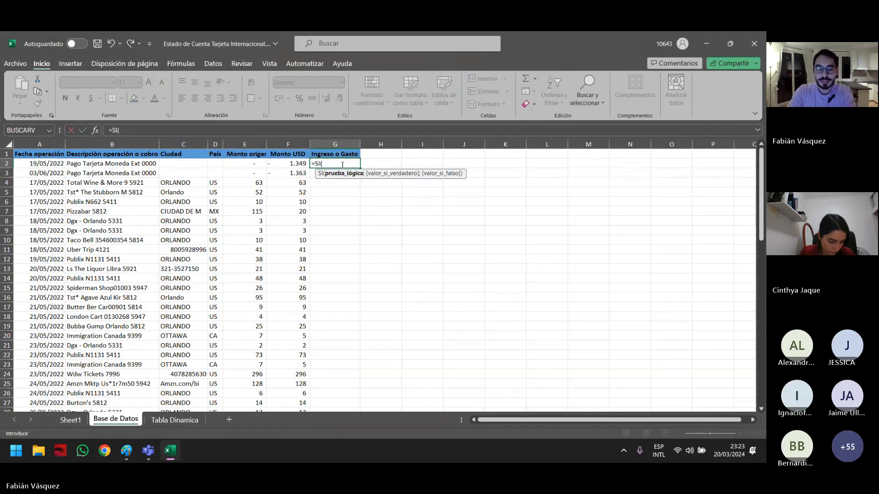
{"action": "key", "text": "Left"}
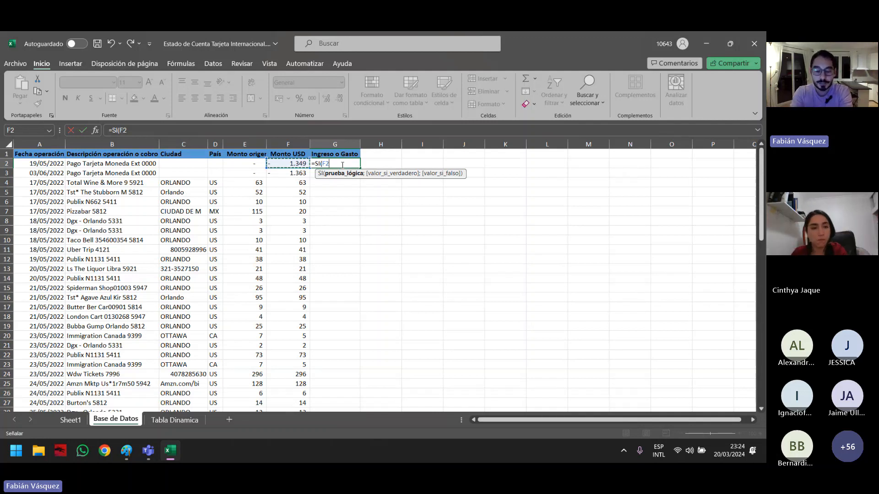
{"action": "type", "text": ">"}
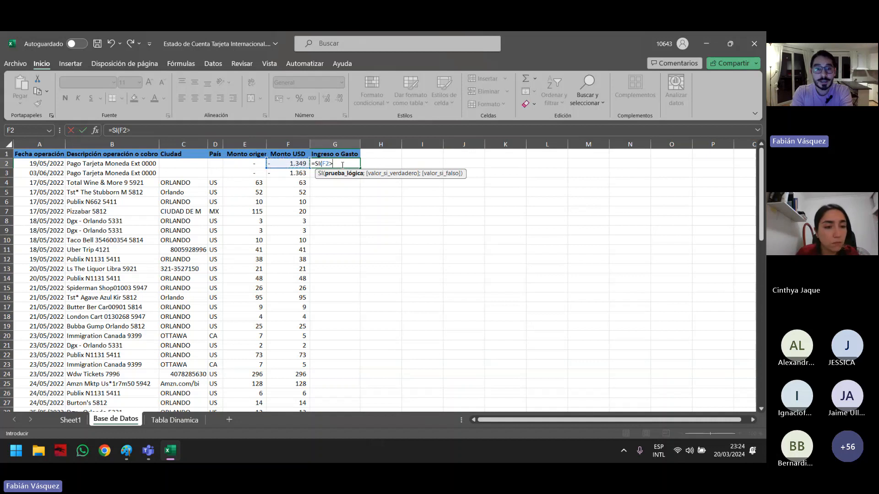
{"action": "type", "text": "0"}
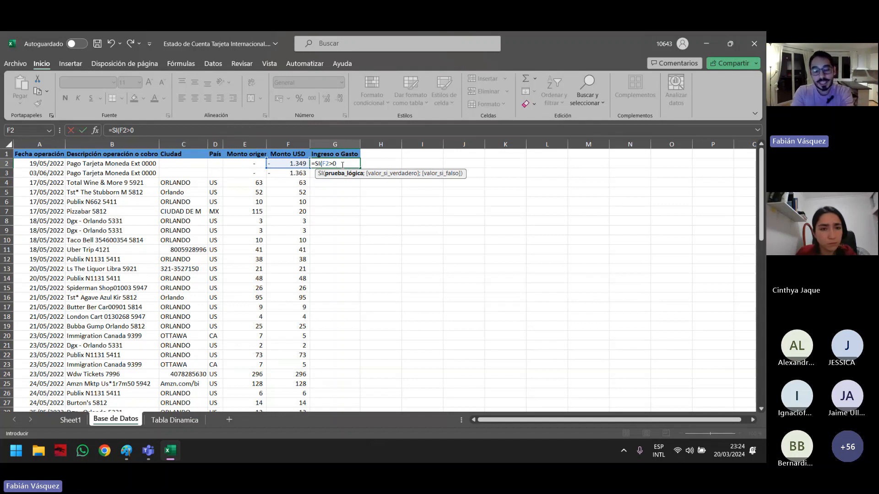
{"action": "key", "text": "Return"}
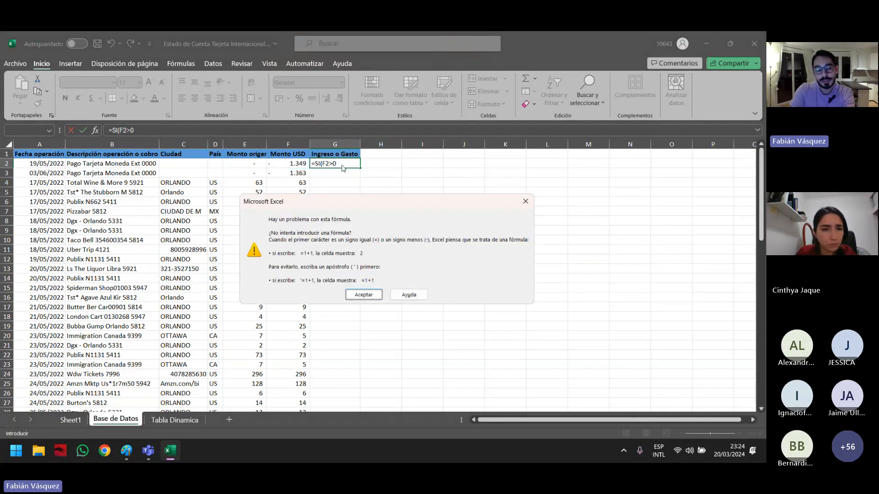
{"action": "key", "text": "Return"}
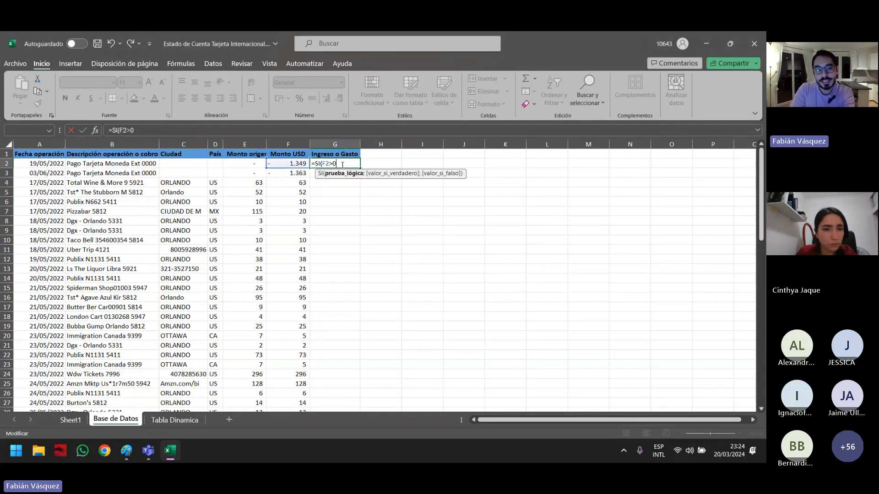
{"action": "key", "text": "BackSpace"}
{"action": "type", "text": ";"}
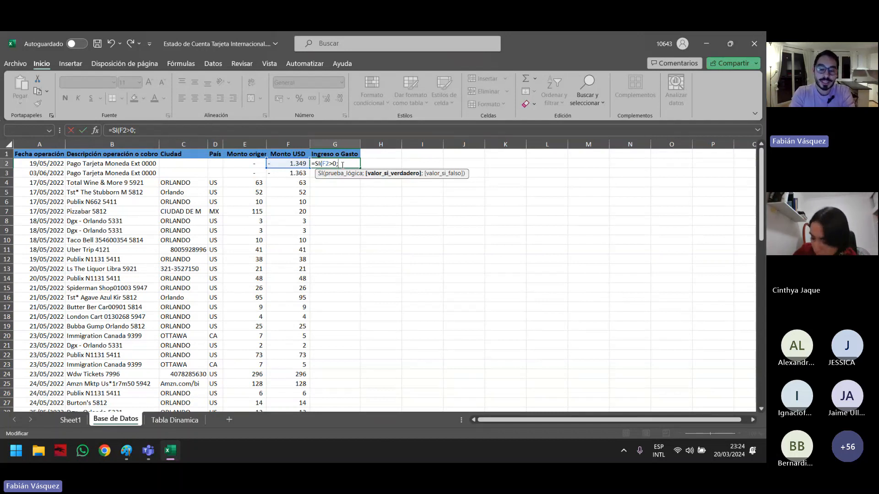
- Complete the G2 formula with "Gasto" as the value if true and "Ingreso" as the value if false
{"action": "type", "text": "\"\""}
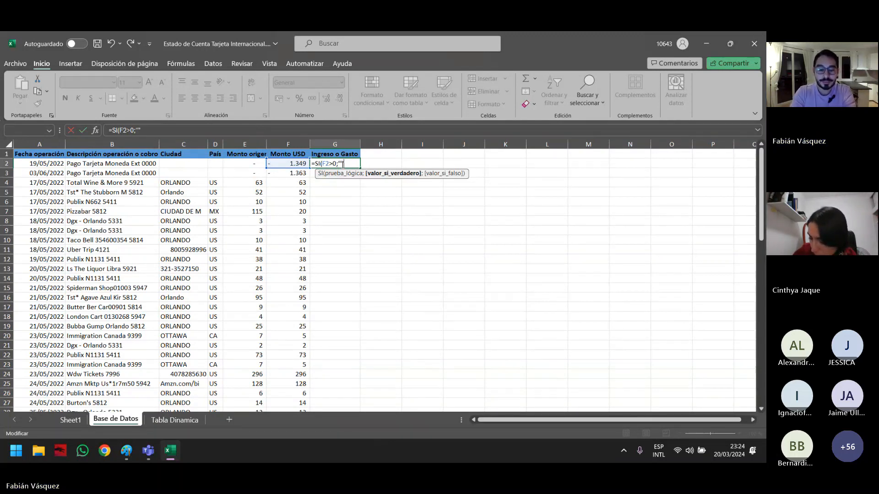
{"action": "type", "text": "G"}
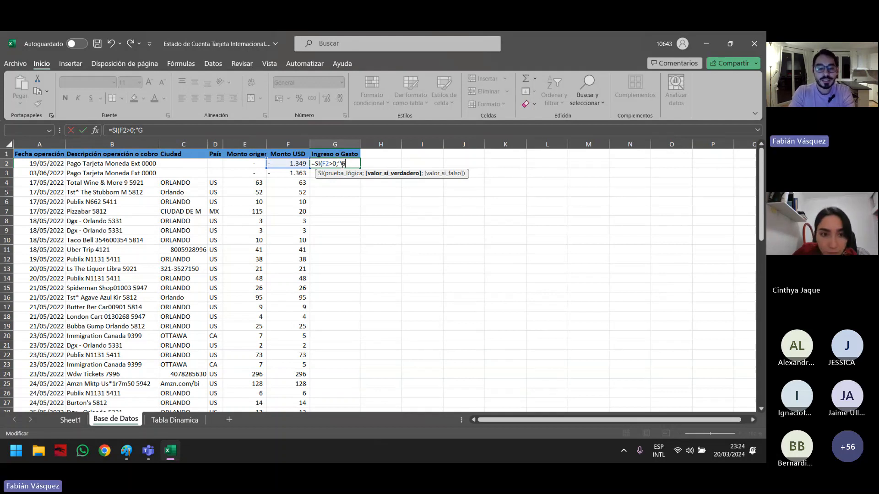
{"action": "type", "text": "asto"}
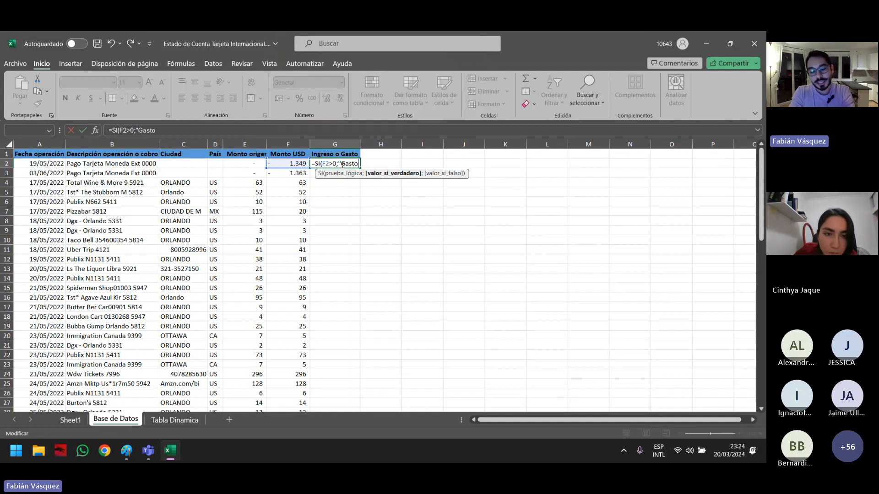
{"action": "type", "text": "\""}
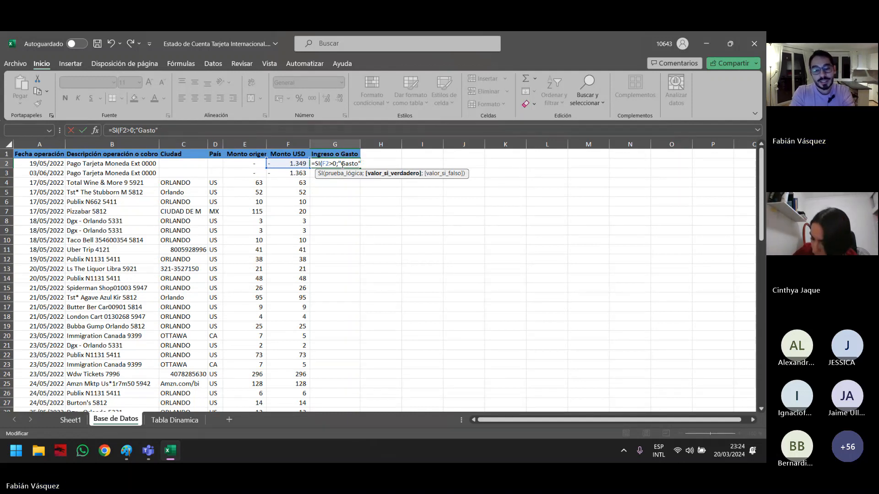
{"action": "type", "text": ";"}
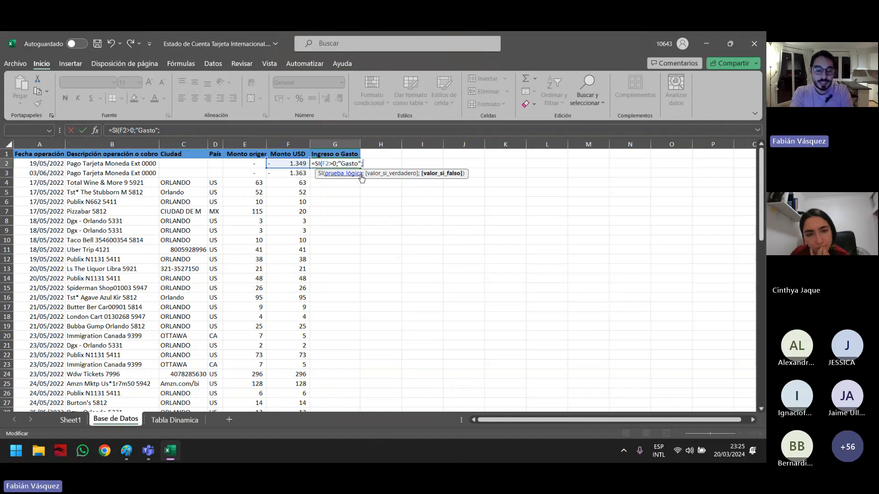
{"action": "type", "text": "\""}
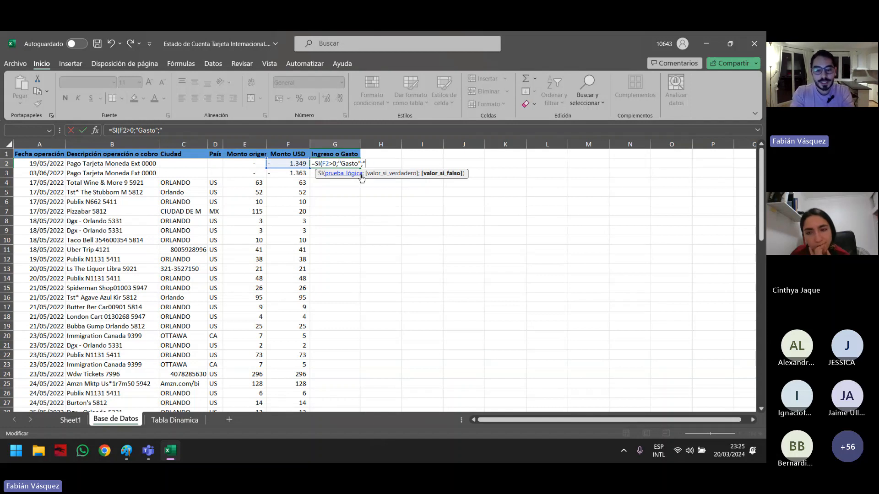
{"action": "type", "text": "Ingres"}
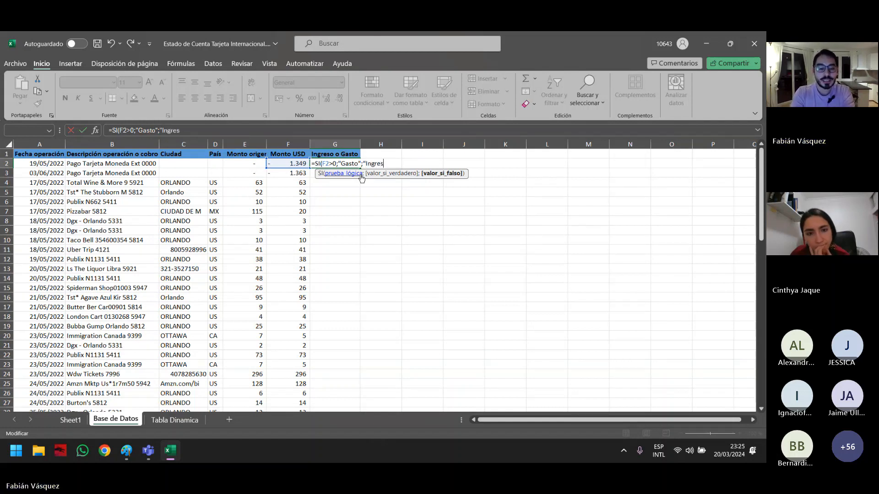
{"action": "type", "text": "o\"\""}
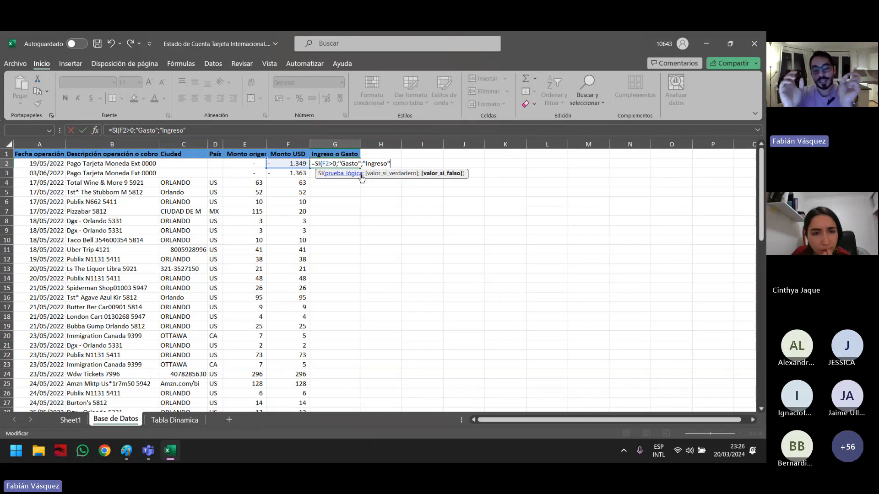
{"action": "type", "text": ")"}
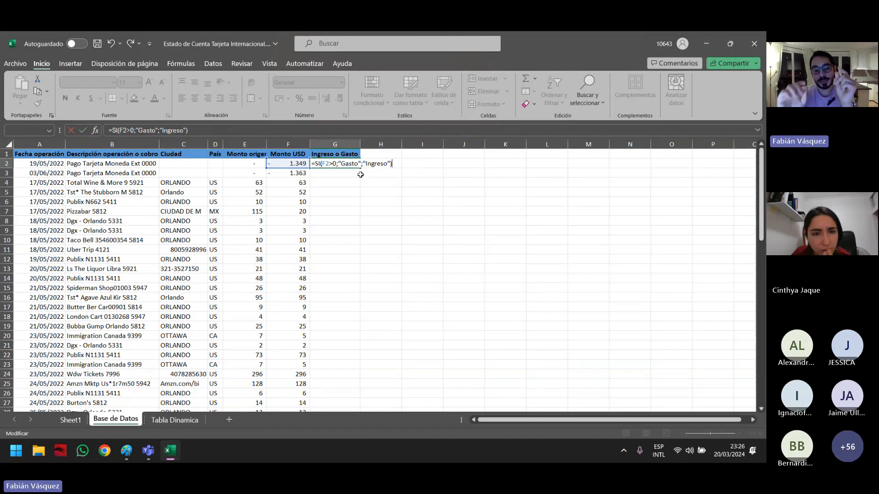
{"action": "key", "text": "Return"}
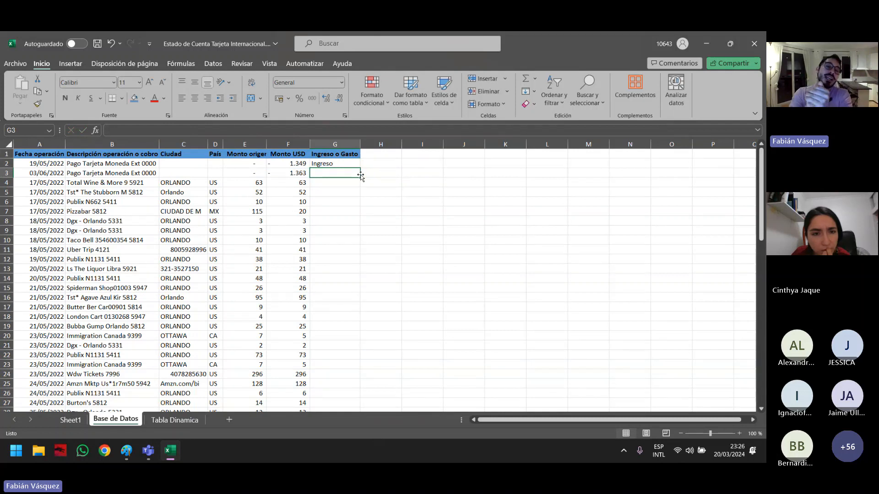
- Check the G2 classification against the Monto USD amount in F2
{"action": "left_click", "coordinate": [313, 161]}
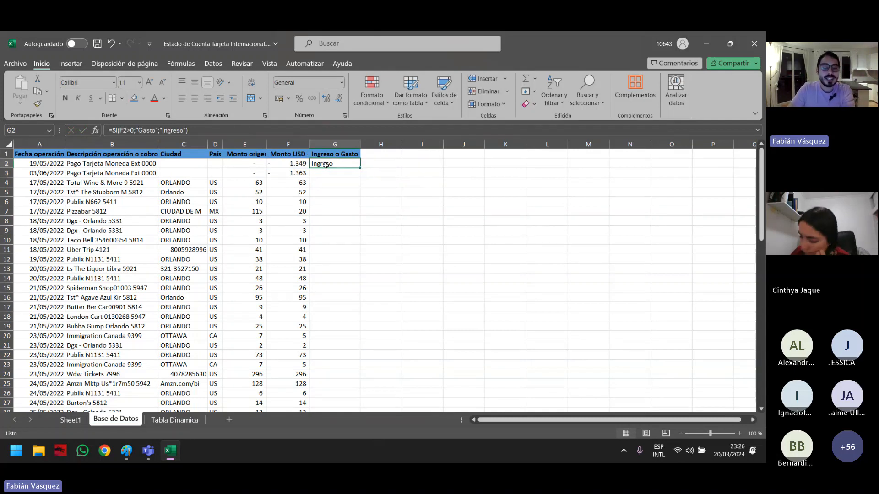
{"action": "left_click", "coordinate": [299, 165]}
{"action": "left_click", "coordinate": [317, 164]}
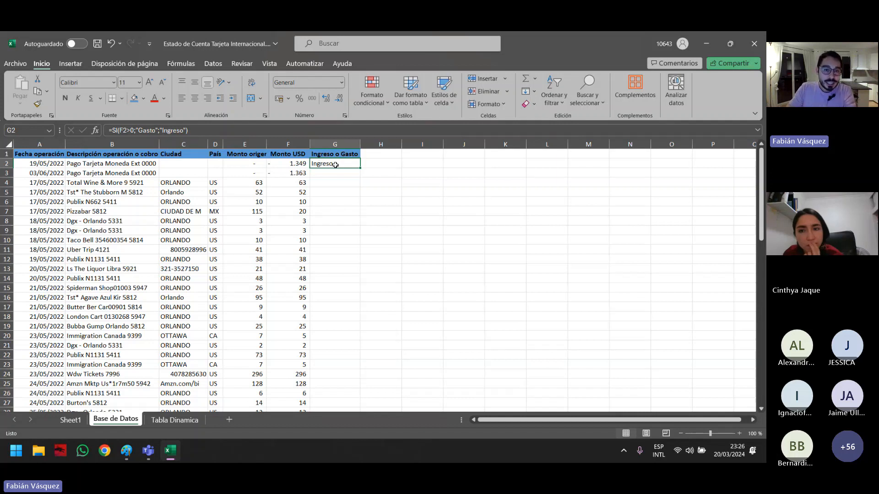
{"action": "left_click", "coordinate": [348, 172]}
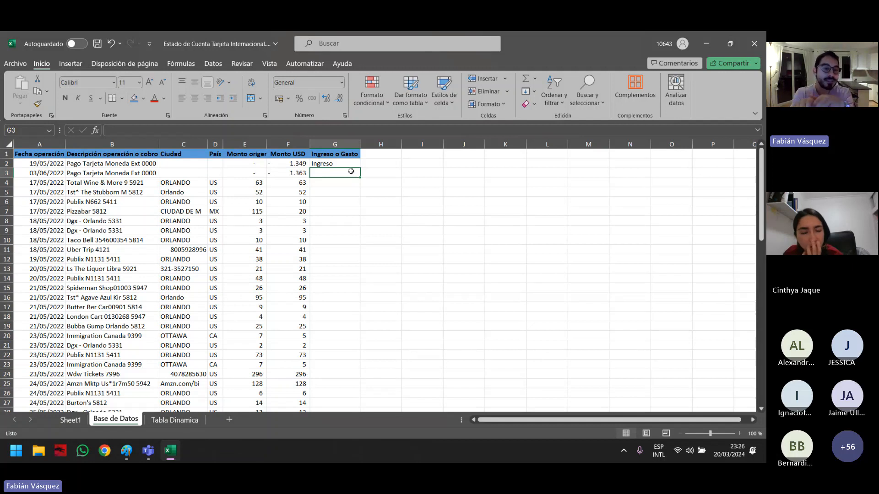
{"action": "type", "text": "+"}
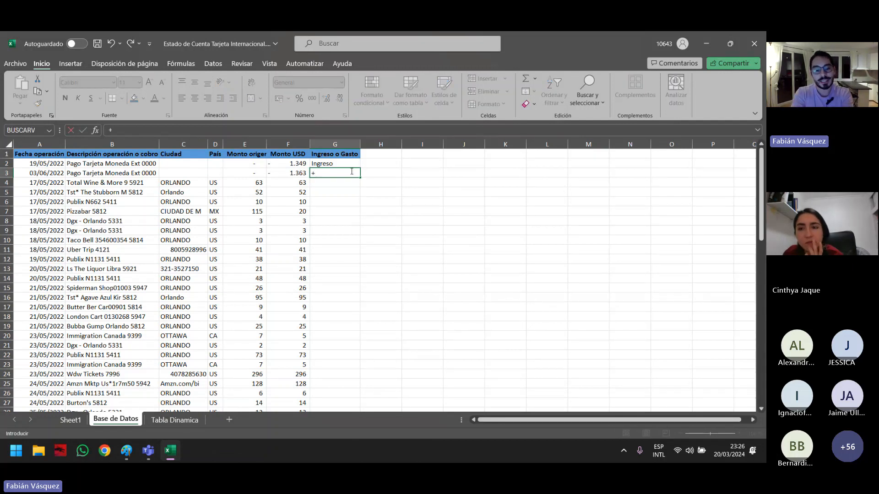
{"action": "key", "text": "BackSpace"}
{"action": "type", "text": "=si"}
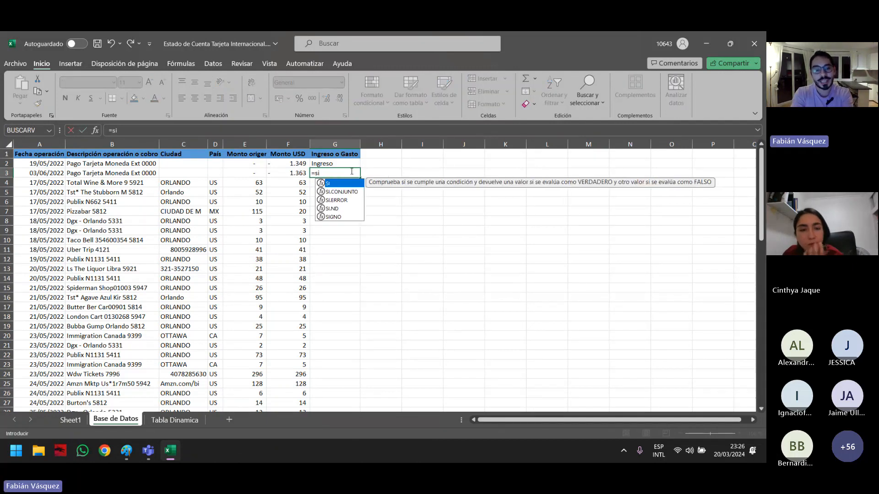
{"action": "key", "text": "Escape"}
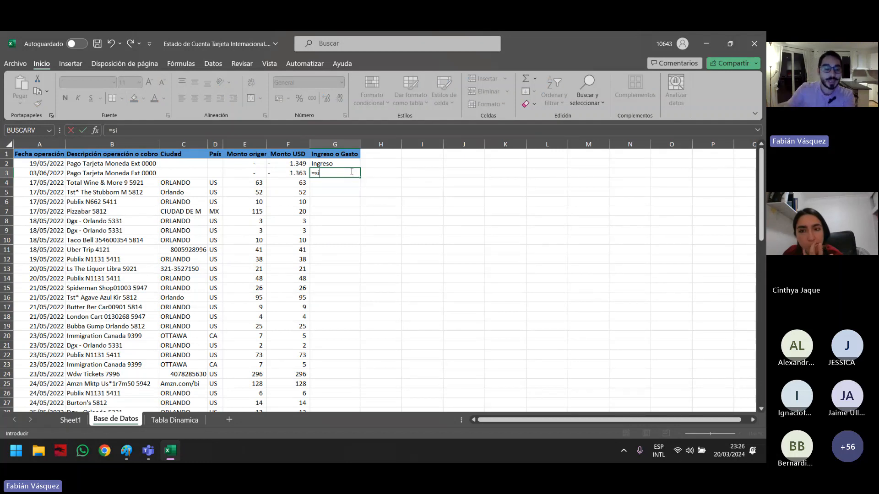
{"action": "key", "text": "Escape"}
- Fill the G2 SI formula down column G to the last transaction row and go to cell G70
{"action": "left_click", "coordinate": [350, 164]}
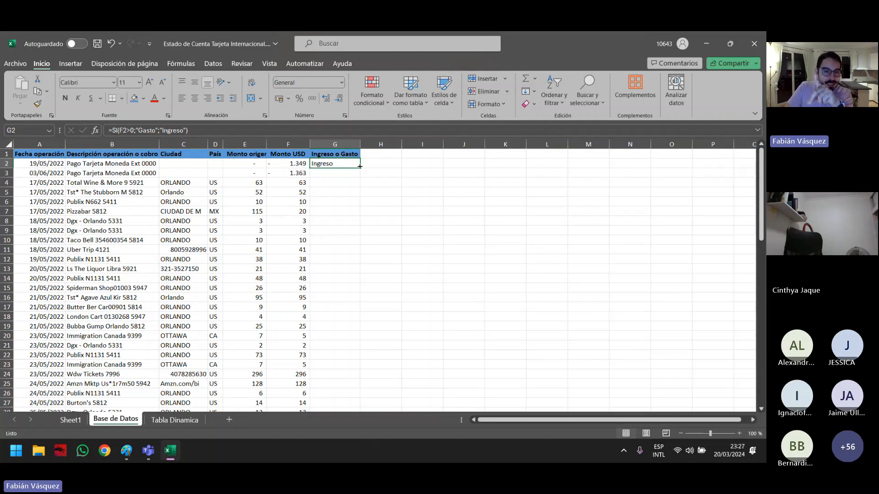
{"action": "double_click", "coordinate": [360, 167]}
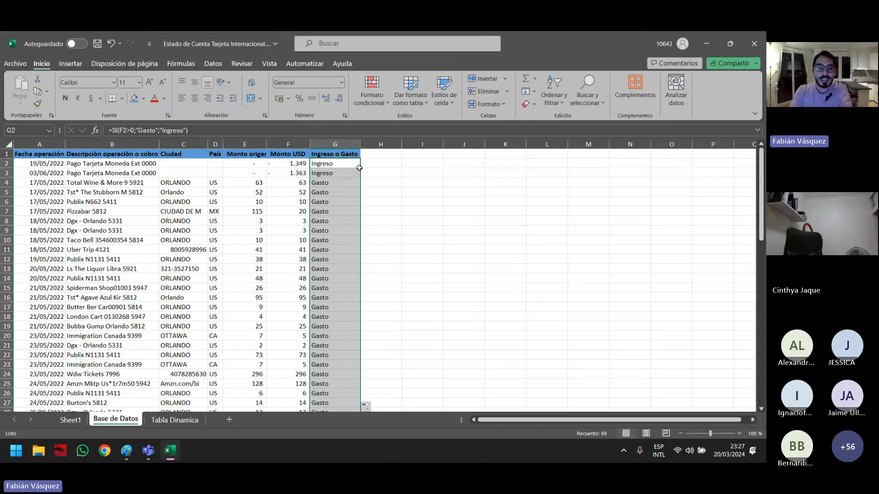
{"action": "key", "text": "Left"}
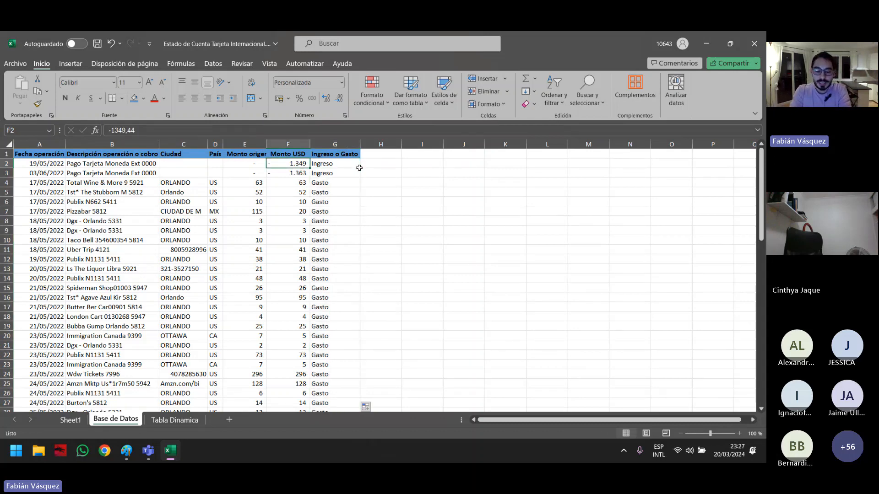
{"action": "key", "text": "ctrl+Down"}
{"action": "key", "text": "Right"}
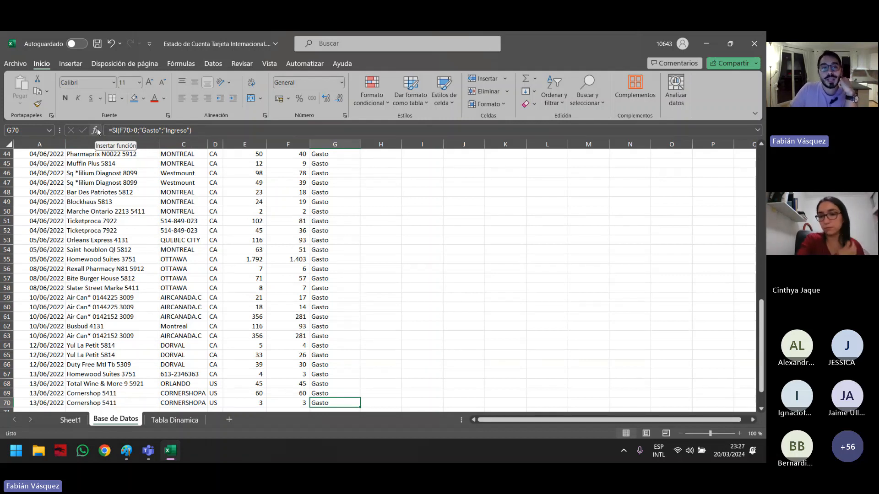
- Examine which cell the SI formula in G70 refers to and return to the header row
{"action": "left_click", "coordinate": [215, 130]}
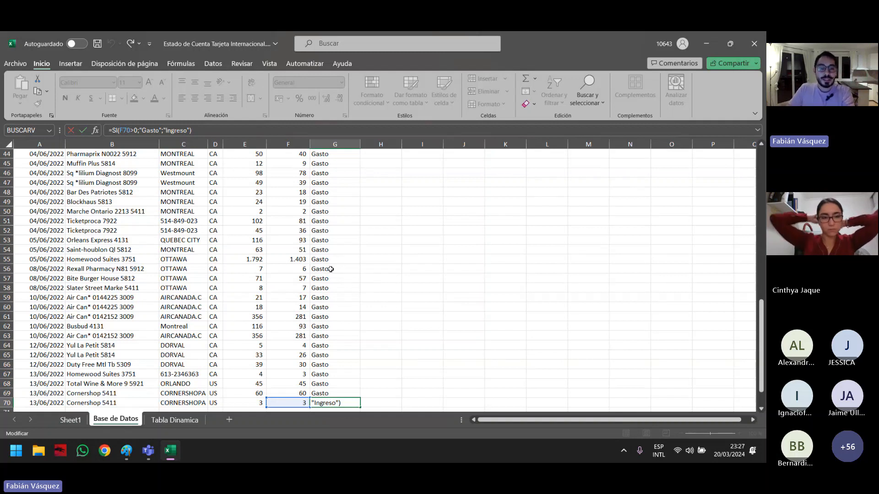
{"action": "left_click", "coordinate": [192, 221]}
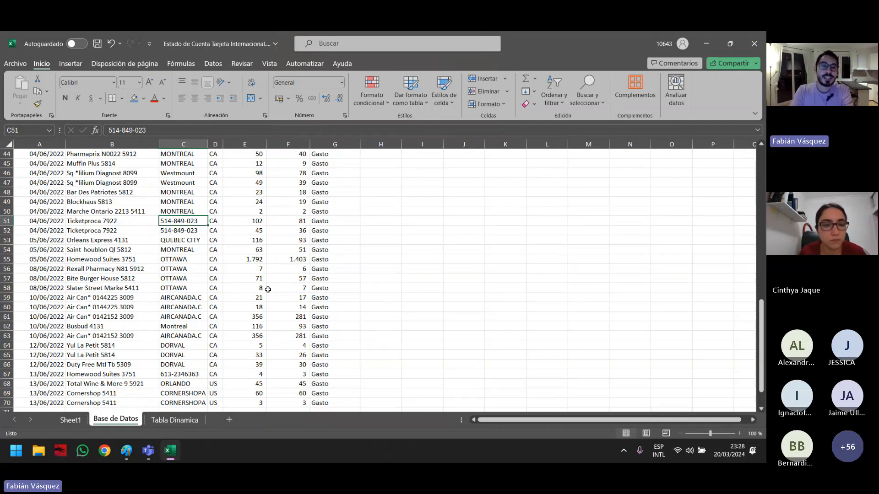
{"action": "key", "text": "ctrl+Up"}
{"action": "key", "text": "ctrl+Up"}
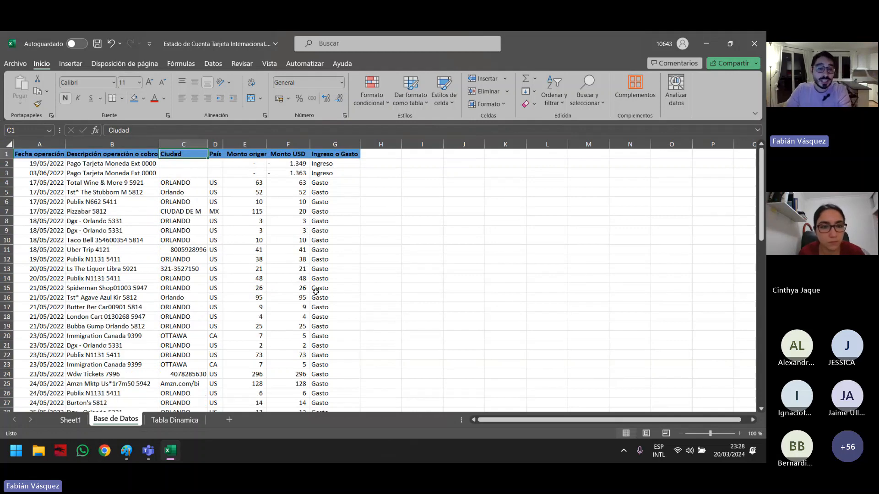
- Compare the pivot table's available fields with the Base de Datos columns to look for Ingreso o Gasto
{"action": "left_click", "coordinate": [40, 151]}
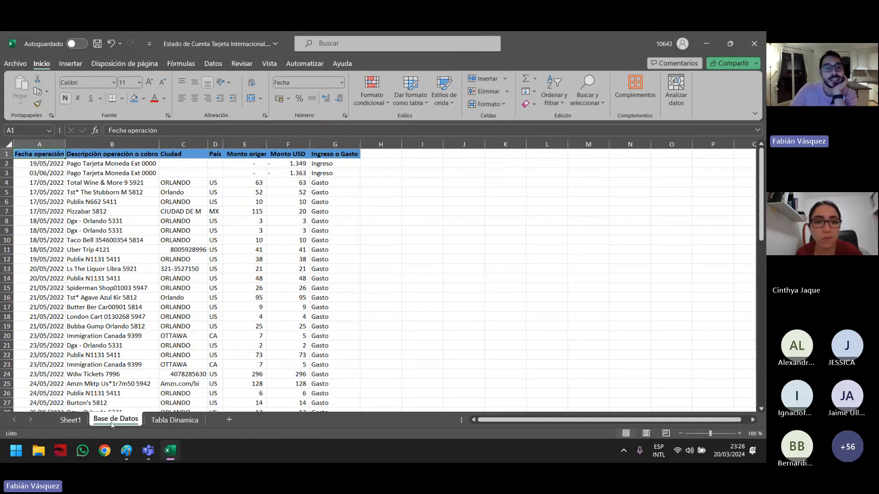
{"action": "left_click", "coordinate": [172, 425]}
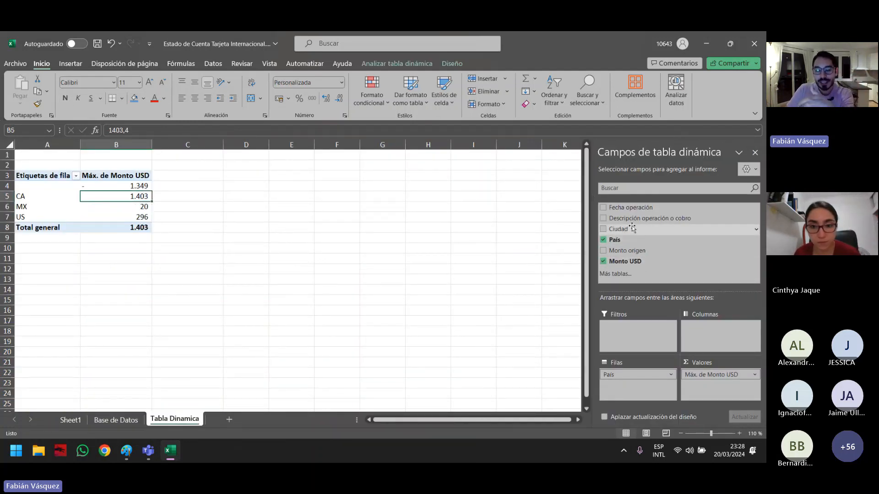
{"action": "left_click", "coordinate": [419, 66]}
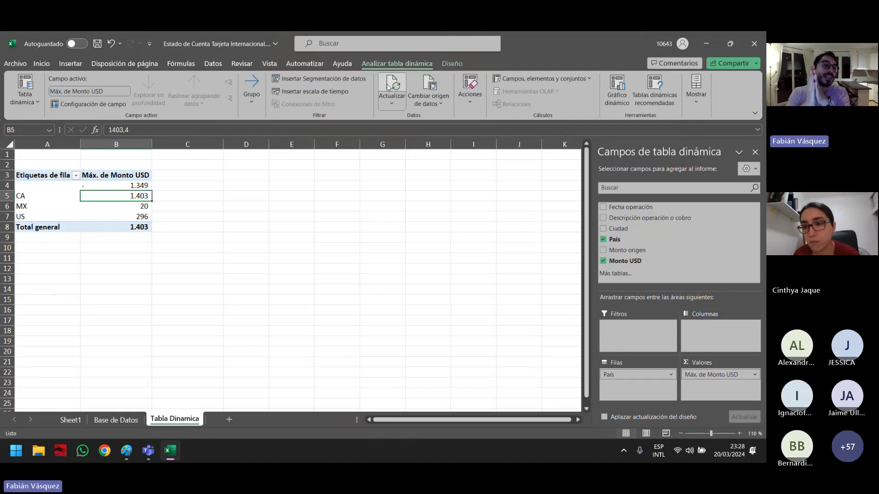
{"action": "left_click", "coordinate": [130, 422]}
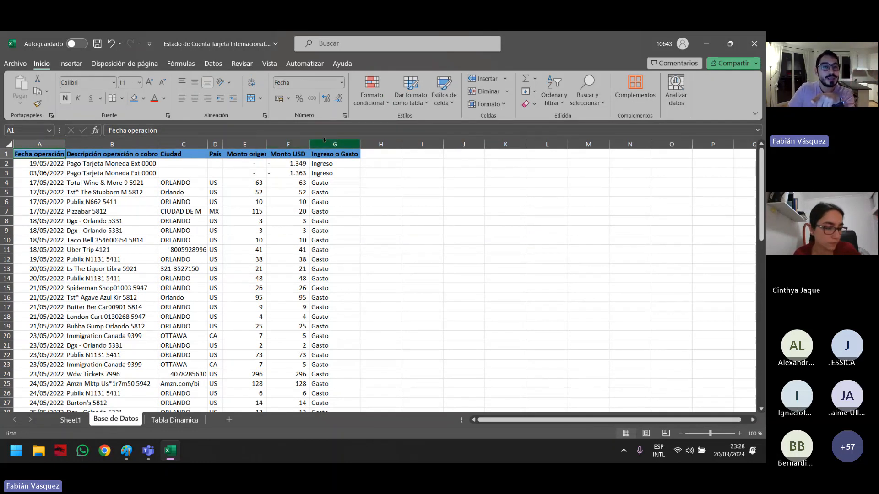
- Change the source of the pivot table on Tabla Dinamica to columns A:G of Base de Datos
{"action": "left_click", "coordinate": [174, 420]}
{"action": "left_click", "coordinate": [120, 217]}
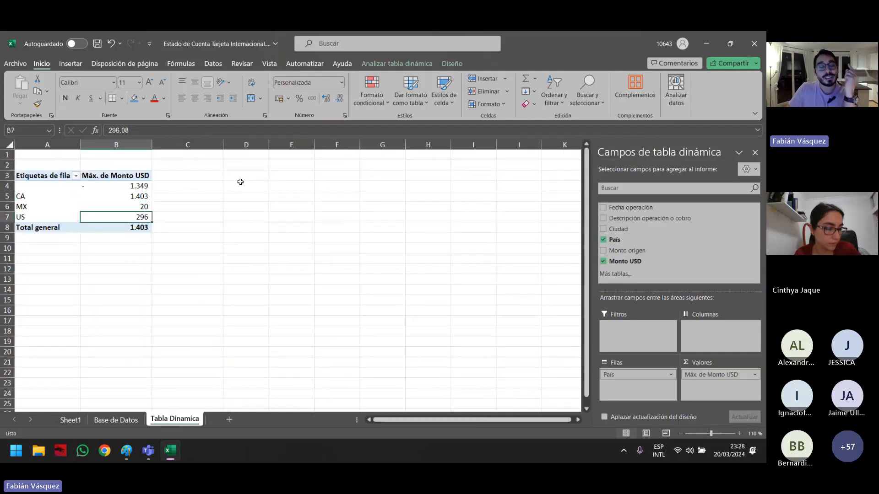
{"action": "left_click", "coordinate": [380, 67]}
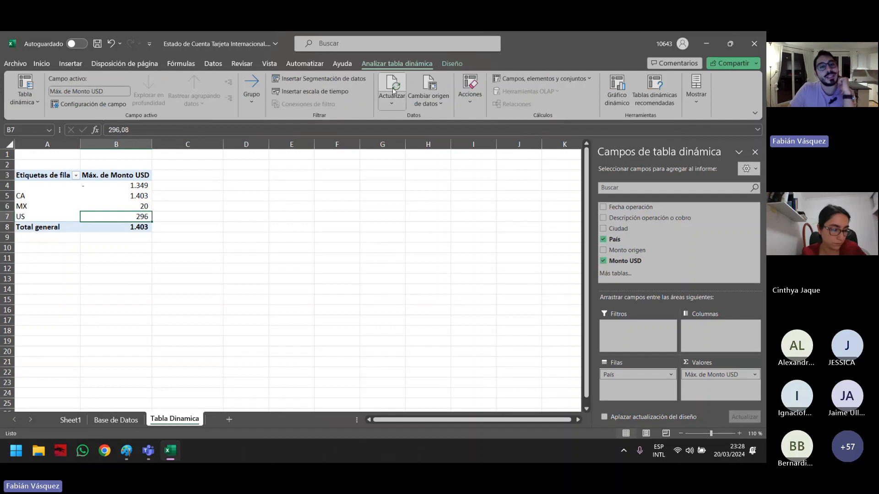
{"action": "left_click", "coordinate": [432, 84]}
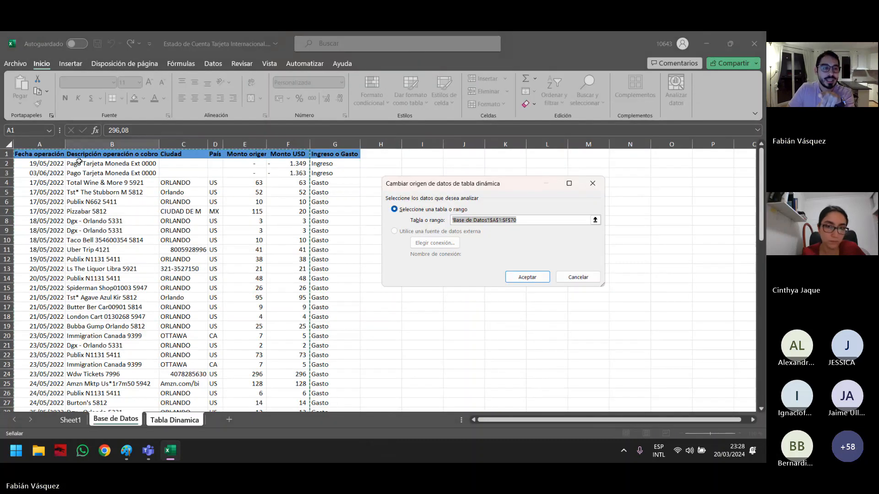
{"action": "left_click_drag", "start_coordinate": [40, 143], "coordinate": [331, 142]}
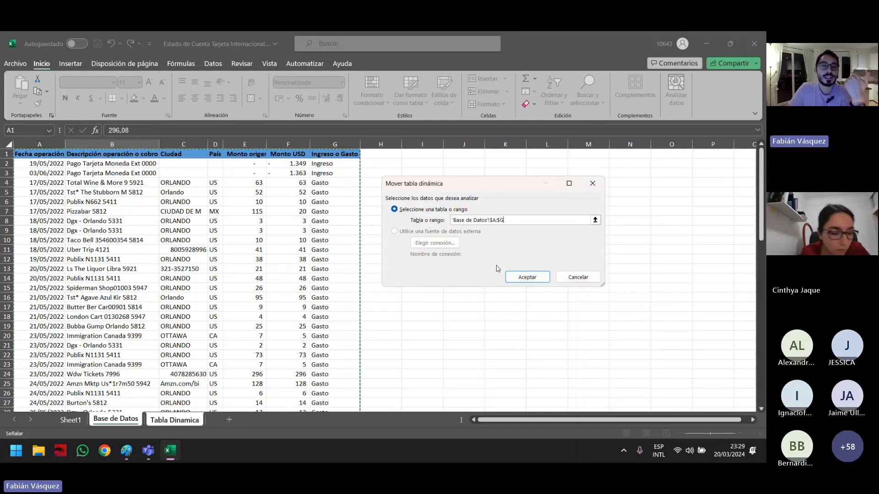
{"action": "left_click", "coordinate": [525, 278]}
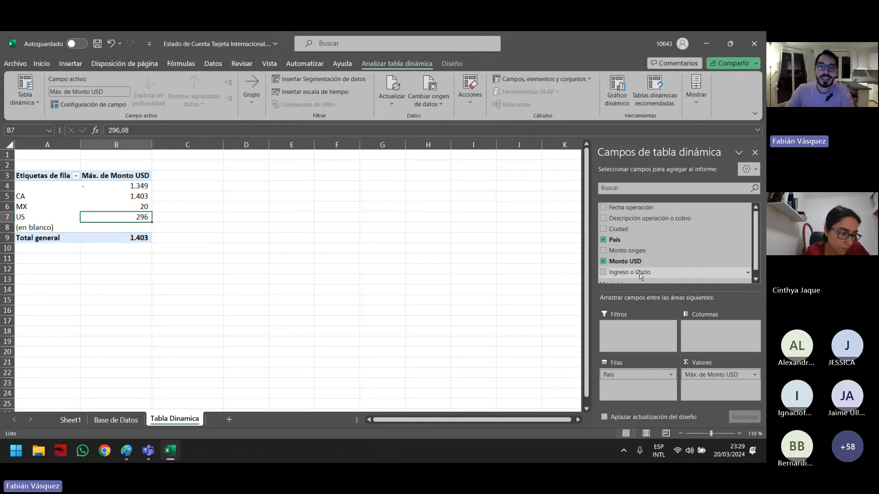
- Delete the Tabla Dinamica sheet from the workbook
{"action": "right_click", "coordinate": [175, 419]}
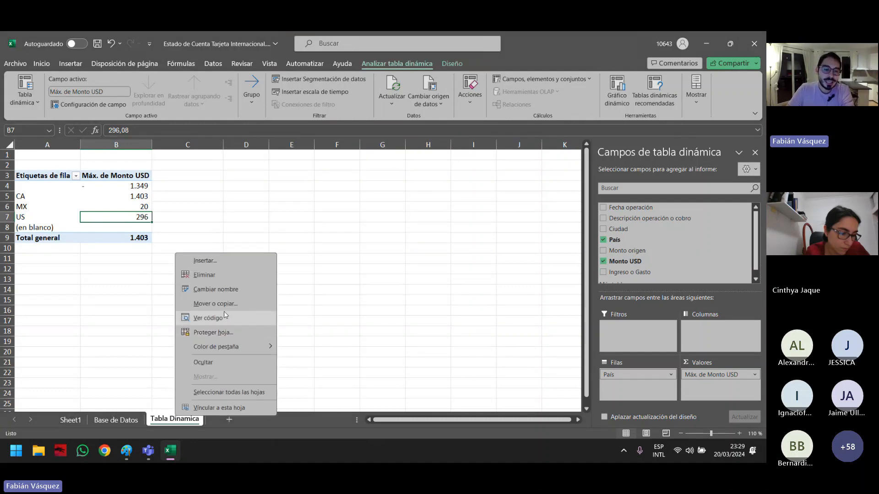
{"action": "left_click", "coordinate": [231, 275]}
{"action": "left_click", "coordinate": [357, 269]}
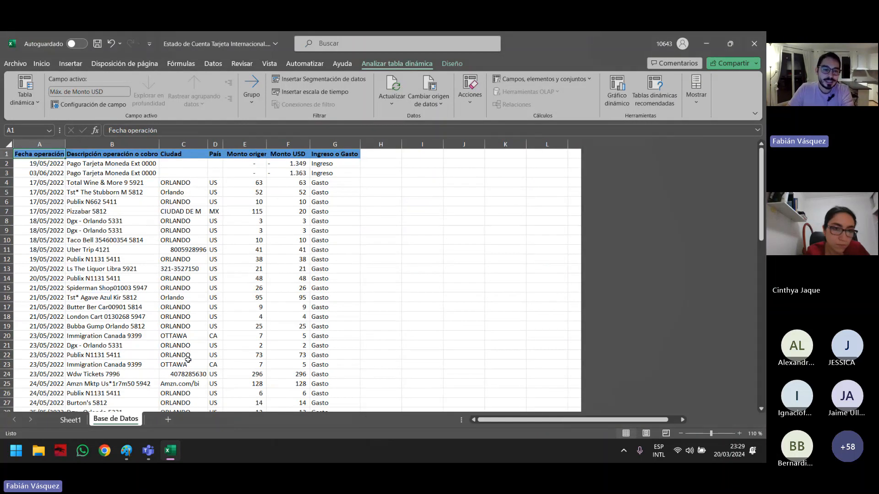
- Create a recommended pivot table from Base de Datos columns A:G, summing Monto origen by País on a new sheet
{"action": "left_click_drag", "start_coordinate": [40, 144], "coordinate": [323, 134]}
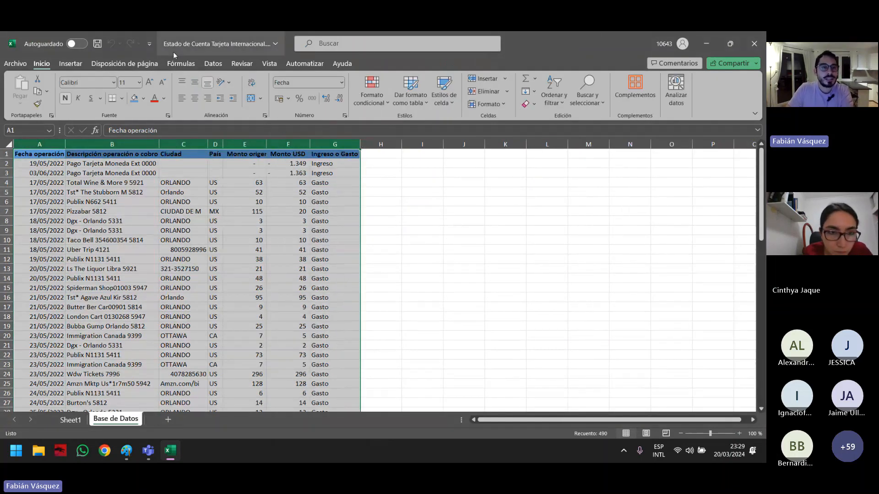
{"action": "left_click", "coordinate": [213, 64]}
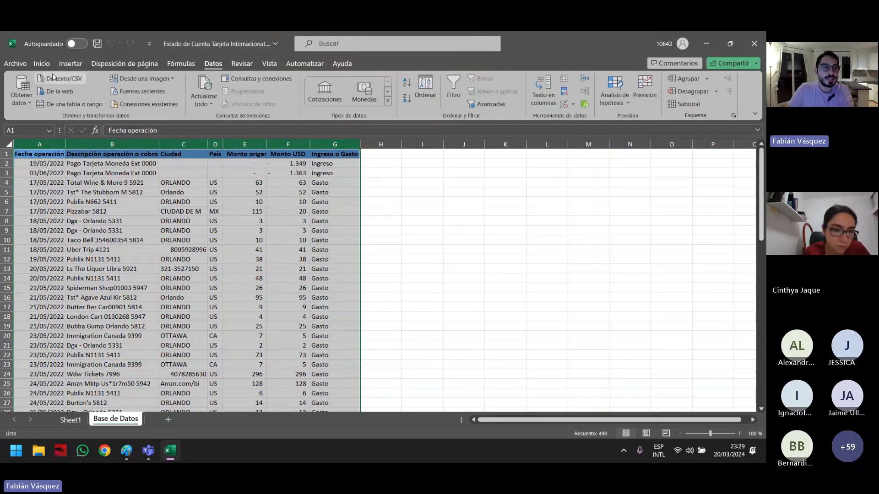
{"action": "left_click", "coordinate": [70, 64]}
{"action": "left_click", "coordinate": [66, 90]}
{"action": "left_click", "coordinate": [563, 362]}
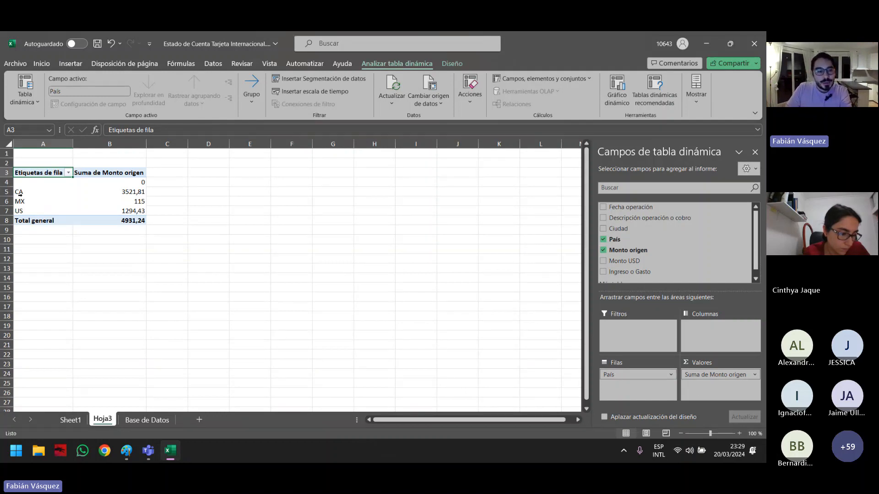
- Format the Suma de Monto origen values in B4:B8 with thousands separators and no decimals
{"action": "left_click", "coordinate": [53, 192]}
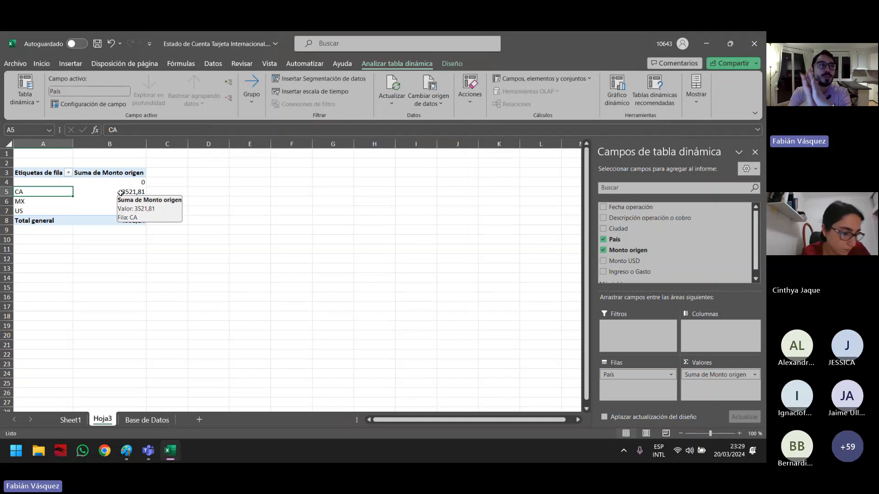
{"action": "left_click", "coordinate": [92, 191]}
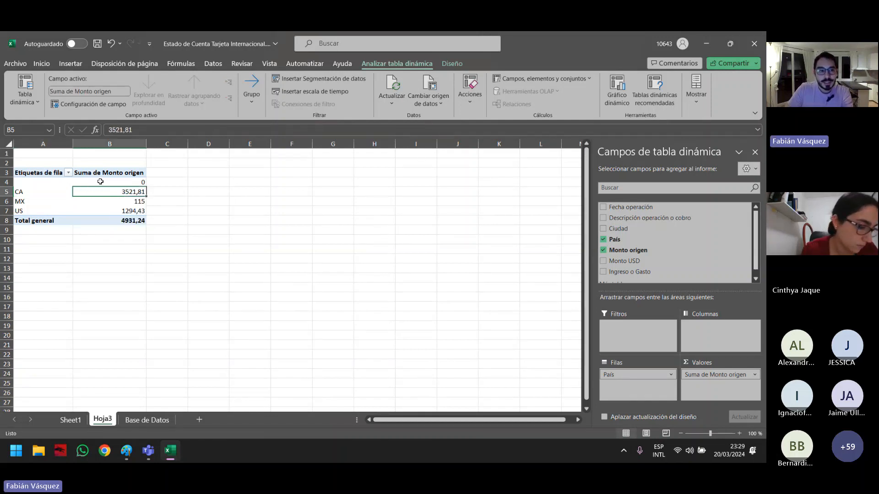
{"action": "left_click_drag", "start_coordinate": [102, 181], "coordinate": [122, 222]}
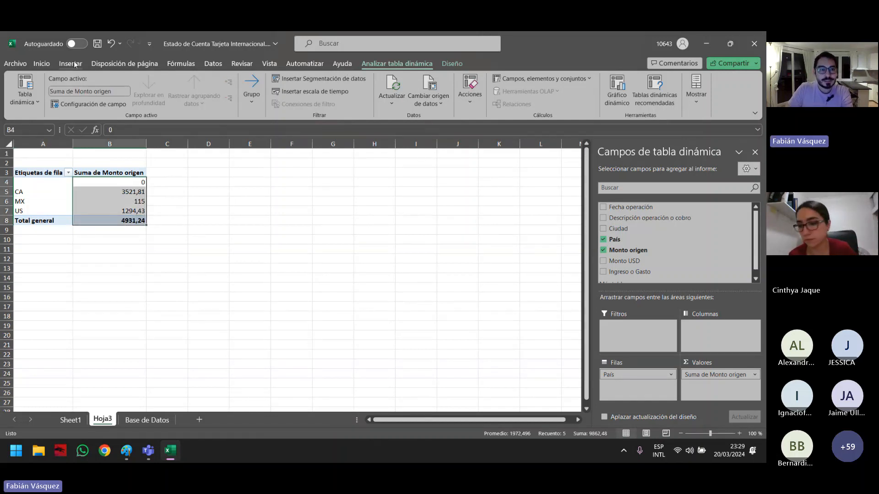
{"action": "left_click", "coordinate": [41, 64]}
{"action": "left_click", "coordinate": [313, 98]}
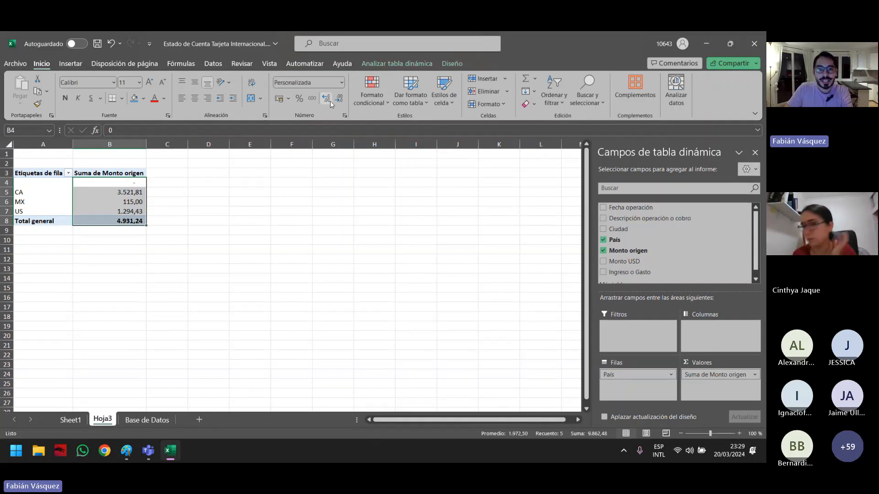
{"action": "left_click", "coordinate": [339, 99]}
{"action": "left_click", "coordinate": [339, 99]}
- Add Ingreso o Gasto as a report filter of the pivot table and filter it to Gasto only
{"action": "left_click", "coordinate": [116, 194]}
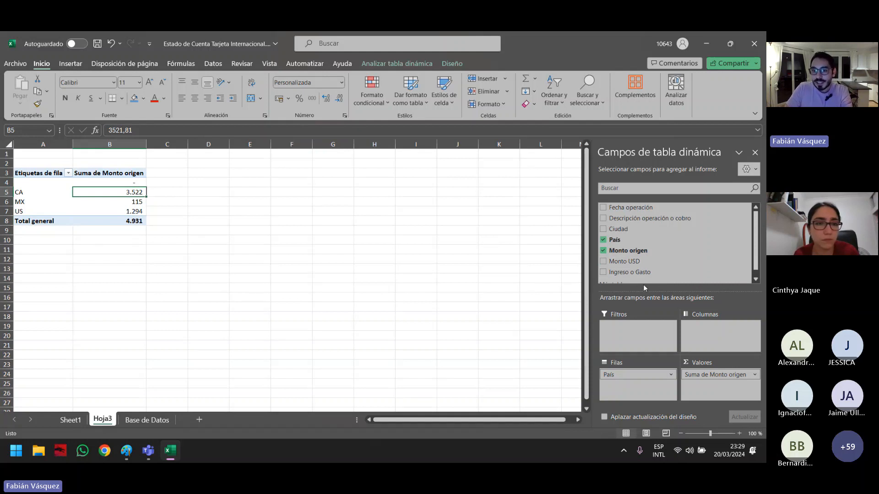
{"action": "left_click_drag", "start_coordinate": [631, 272], "coordinate": [659, 344]}
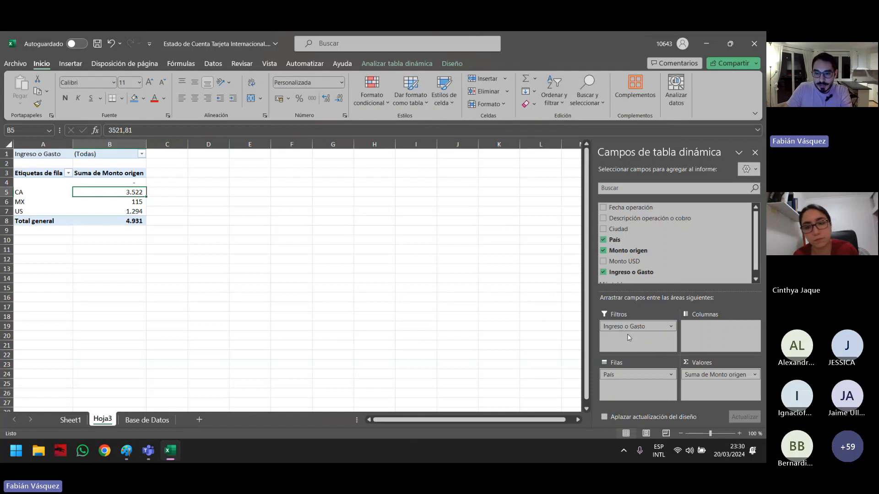
{"action": "left_click", "coordinate": [142, 154]}
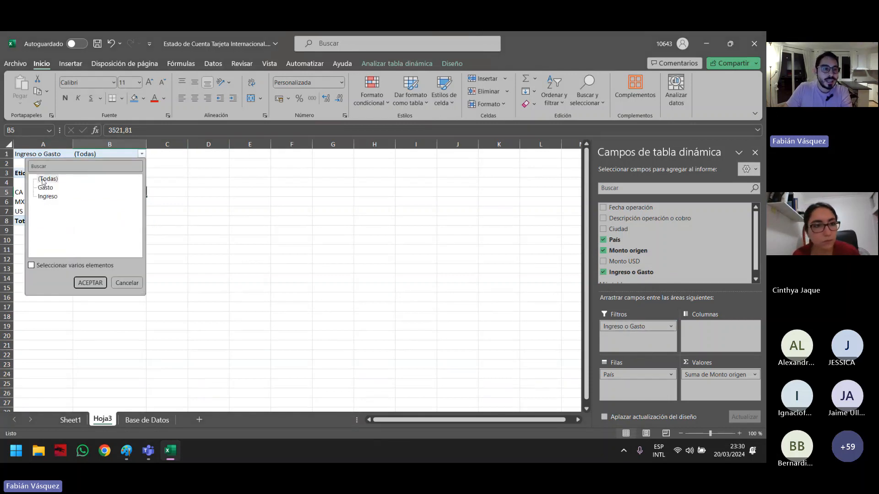
{"action": "left_click", "coordinate": [45, 189]}
{"action": "left_click", "coordinate": [48, 266]}
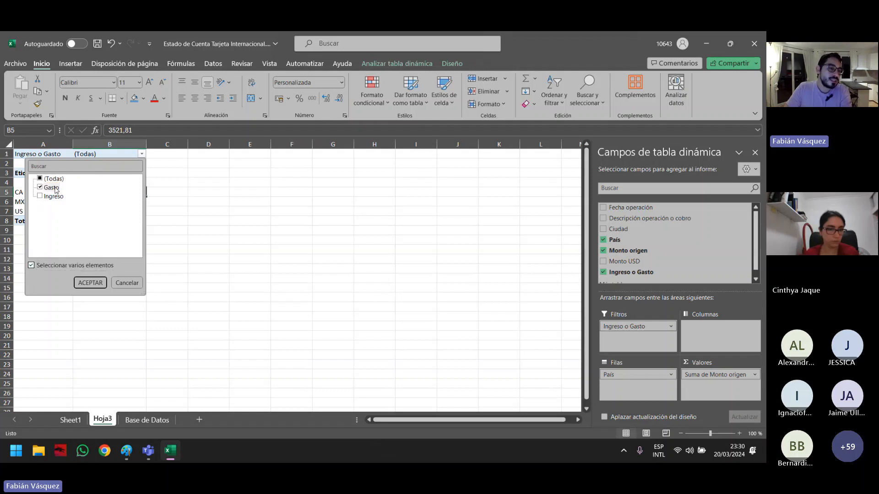
{"action": "left_click", "coordinate": [101, 283]}
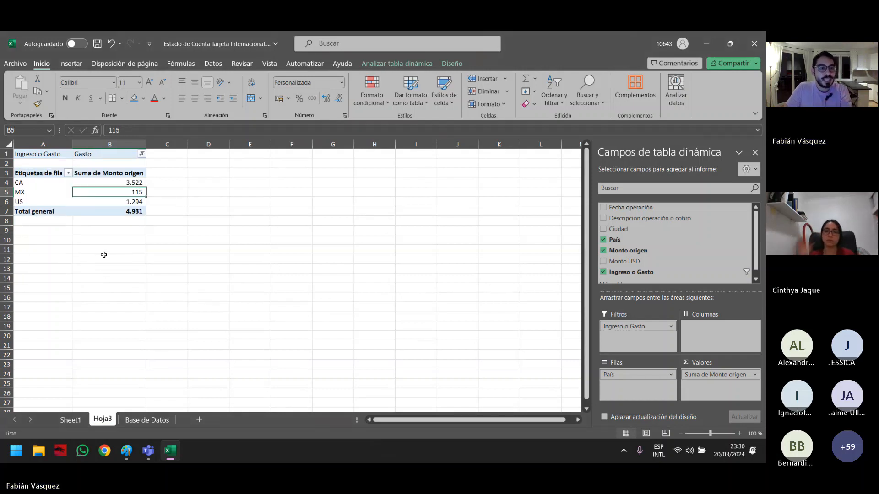
- Copy the pivot table headers and country rows in A3:B6, leaving out the grand total
{"action": "left_click", "coordinate": [35, 185]}
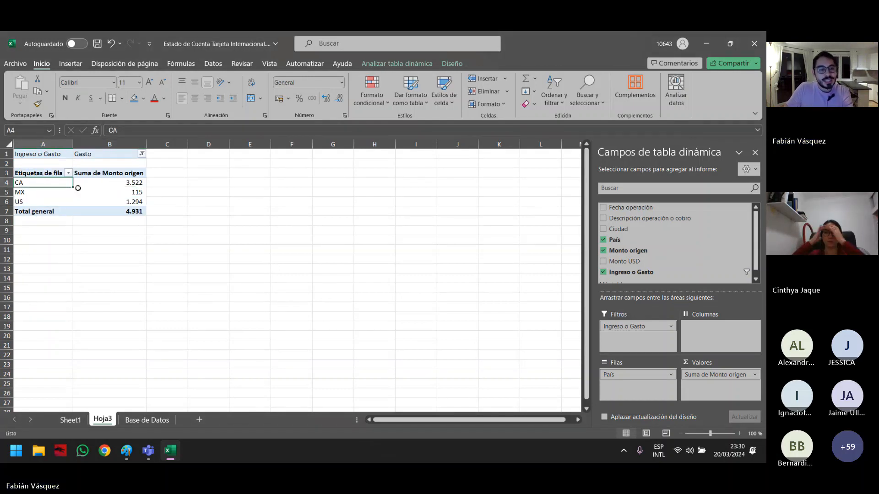
{"action": "left_click_drag", "start_coordinate": [35, 174], "coordinate": [125, 203]}
{"action": "key", "text": "ctrl+c"}
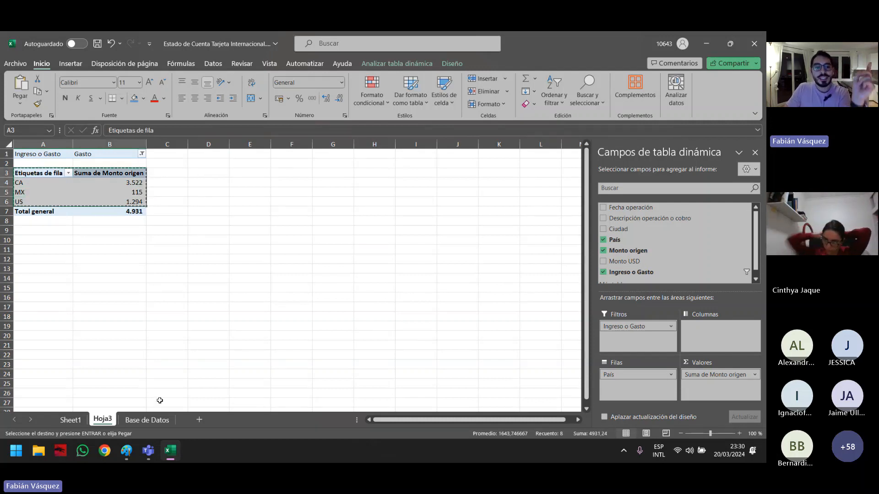
- Rename the new pivot table sheet as Tabla Dinamica
{"action": "double_click", "coordinate": [103, 419]}
{"action": "type", "text": "Tabla Dinamica"}
{"action": "key", "text": "Return"}
- Copy pivot table range A3:B6 and paste it at A1 of a new sheet
{"action": "left_click", "coordinate": [37, 170]}
{"action": "left_click_drag", "start_coordinate": [38, 174], "coordinate": [116, 198]}
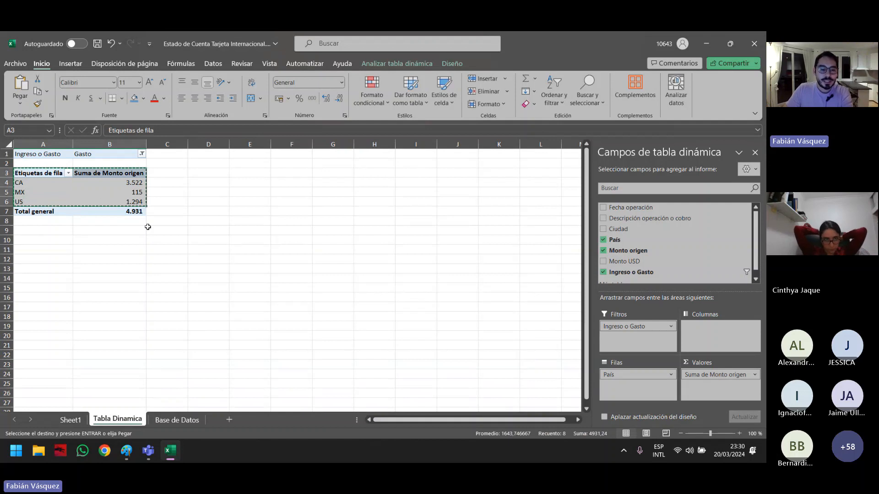
{"action": "left_click", "coordinate": [229, 419]}
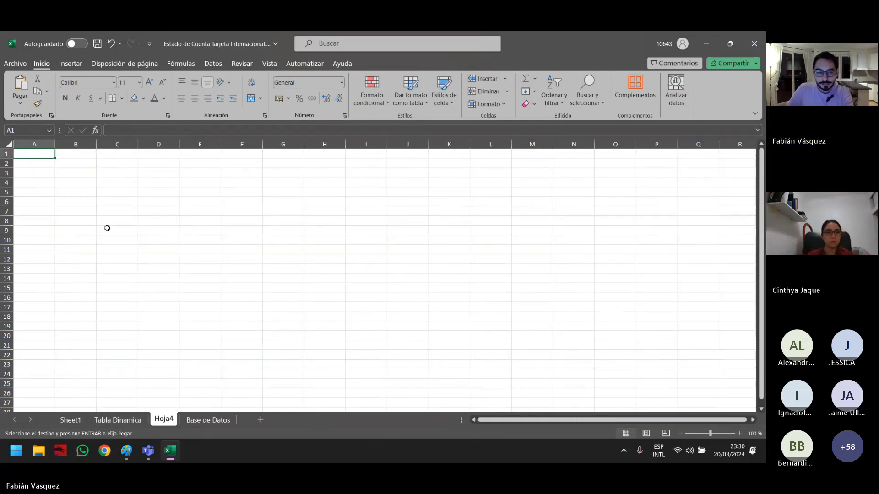
{"action": "key", "text": "ctrl+v"}
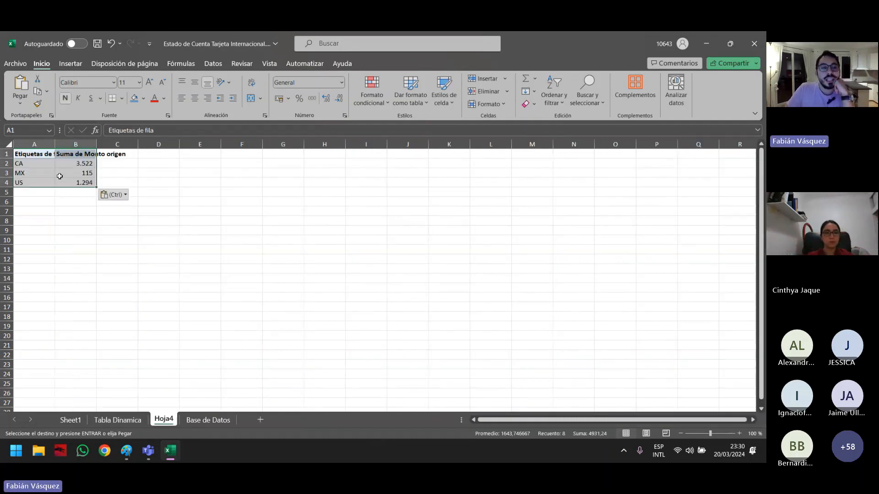
- Autofit the widths of columns A and B around the pasted country table
{"action": "double_click", "coordinate": [55, 144]}
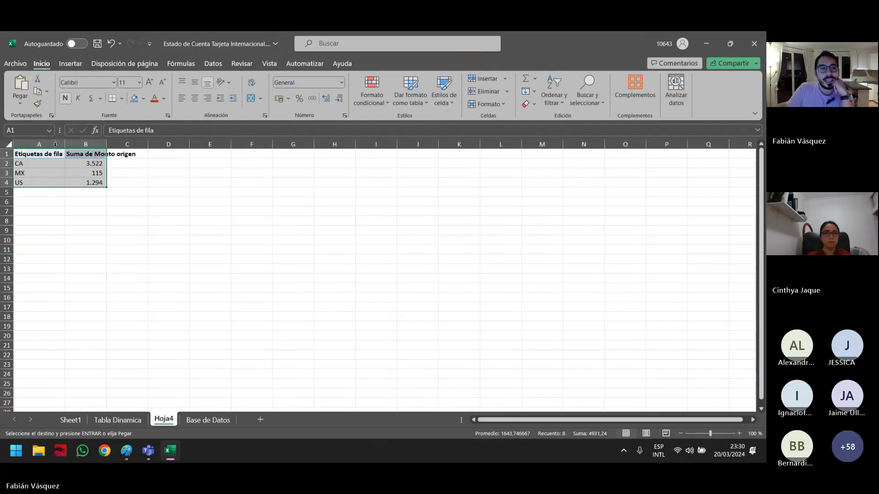
{"action": "double_click", "coordinate": [106, 144]}
{"action": "left_click", "coordinate": [201, 192]}
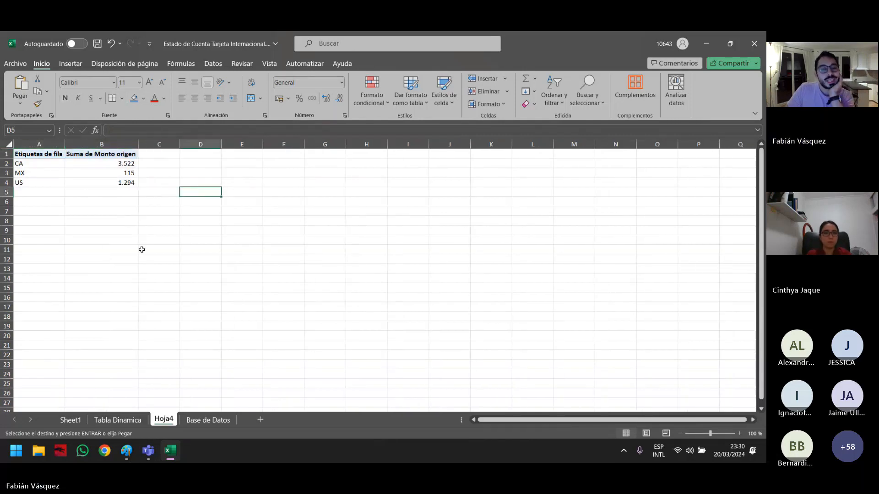
{"action": "left_click", "coordinate": [214, 278]}
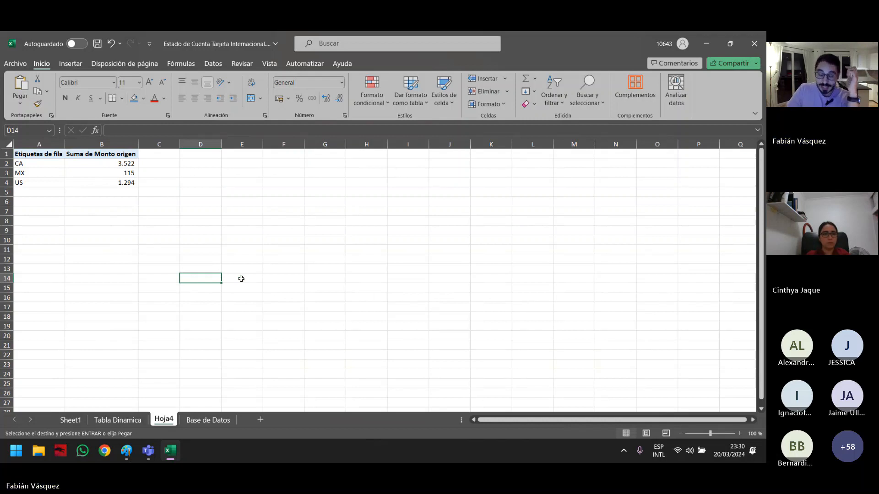
- Insert a 2-D clustered column chart from the country table in A1:B4
{"action": "left_click_drag", "start_coordinate": [34, 156], "coordinate": [98, 188]}
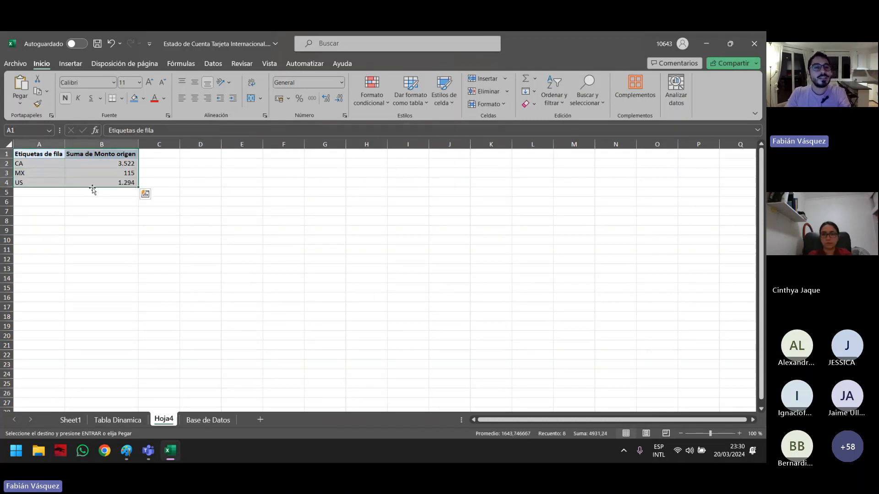
{"action": "left_click", "coordinate": [89, 231]}
{"action": "left_click", "coordinate": [30, 156]}
{"action": "key", "text": "ctrl+a"}
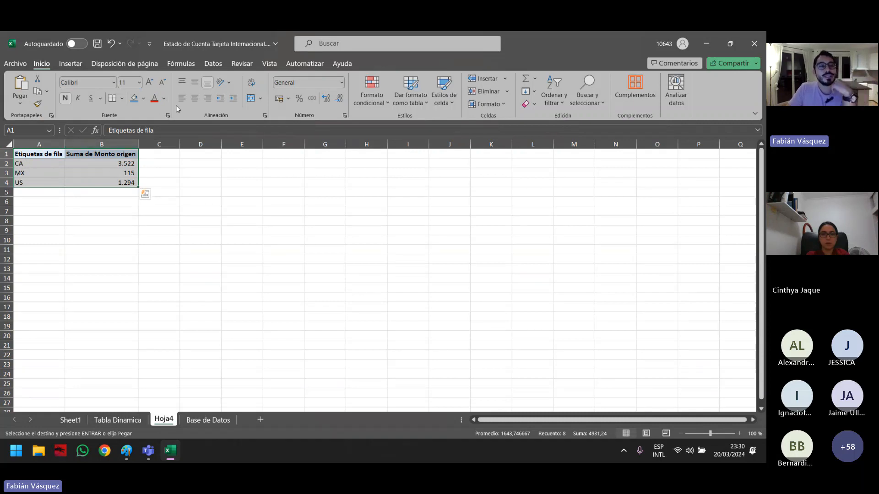
{"action": "left_click", "coordinate": [71, 63]}
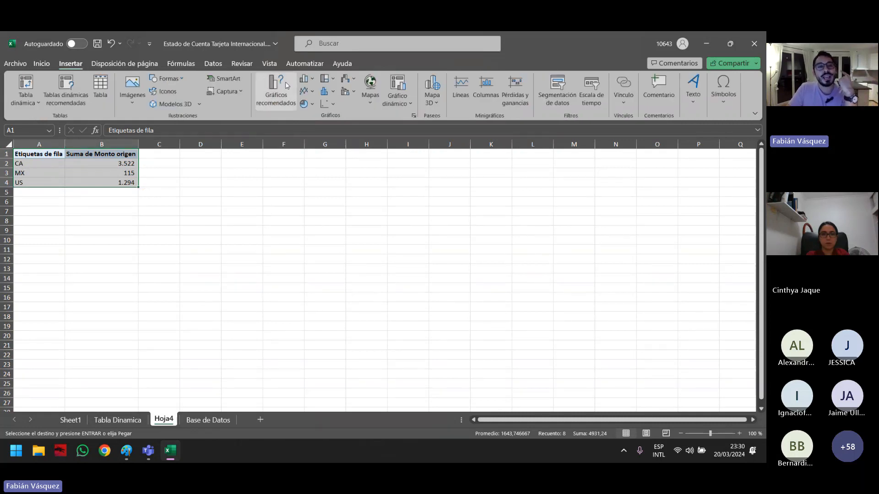
{"action": "left_click", "coordinate": [312, 79]}
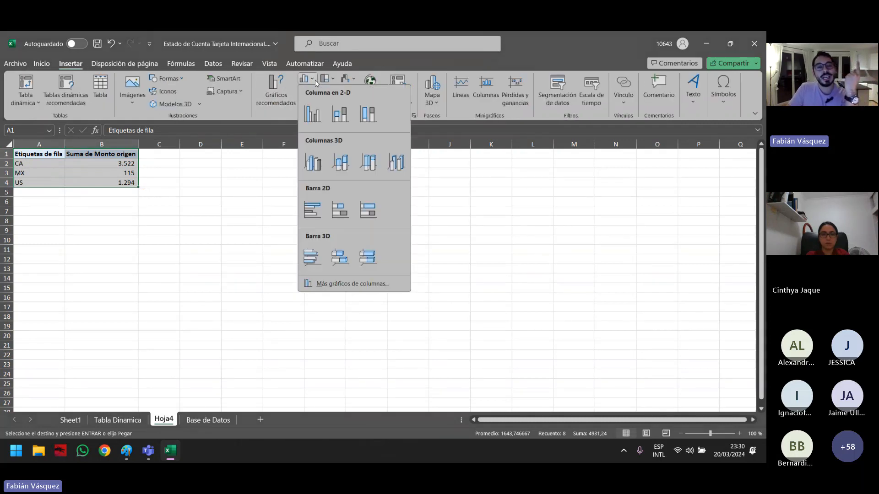
{"action": "left_click", "coordinate": [312, 112]}
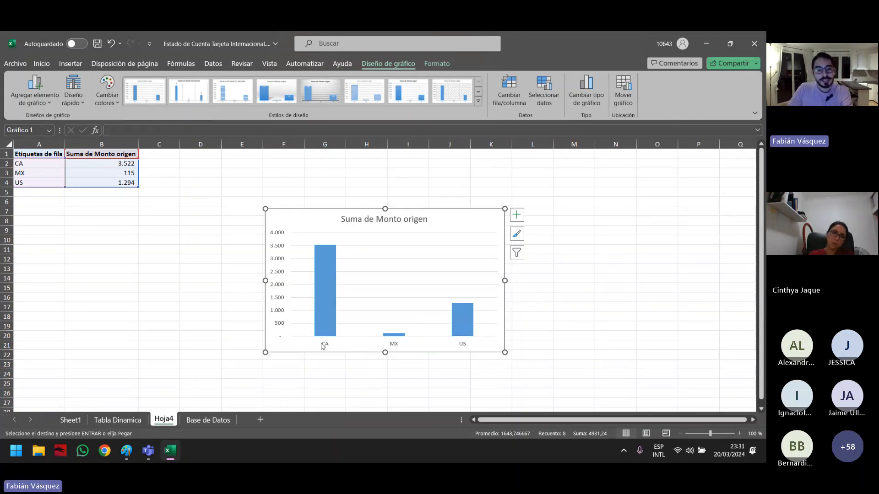
- Try swapping the chart's rows and columns, and restore the countries as the horizontal axis categories
{"action": "left_click", "coordinate": [327, 330]}
{"action": "left_click", "coordinate": [473, 322]}
{"action": "left_click", "coordinate": [472, 257]}
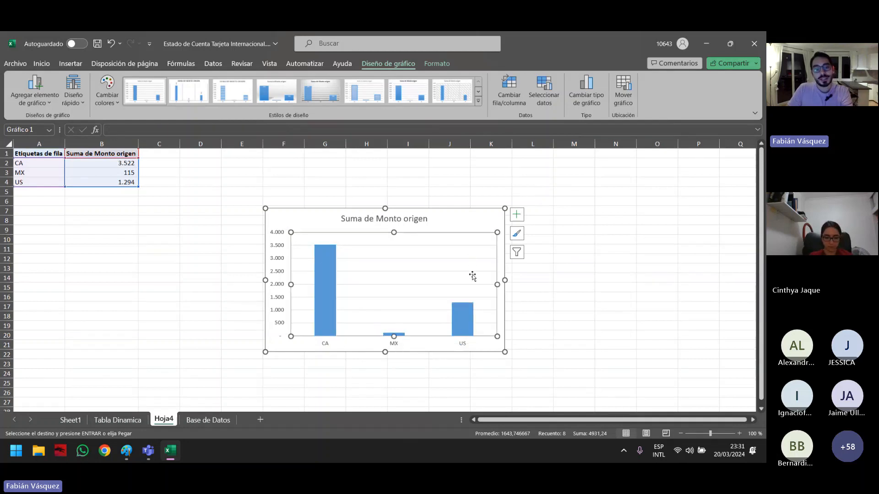
{"action": "left_click", "coordinate": [491, 227]}
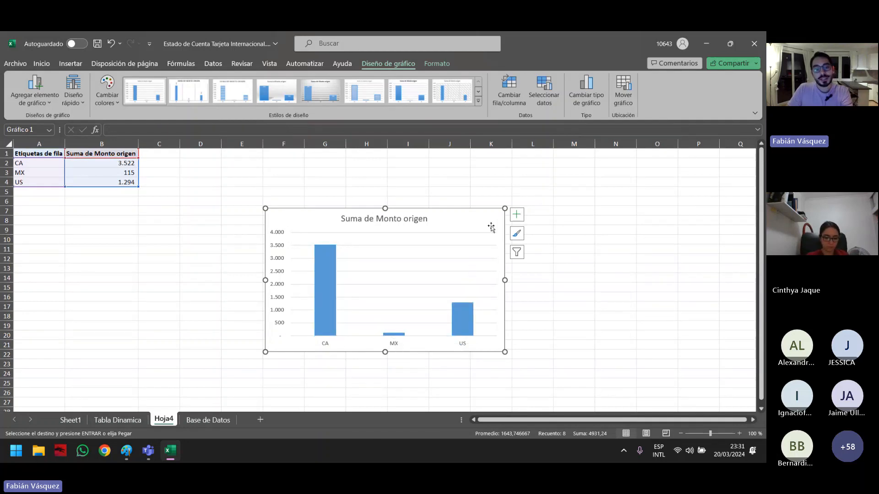
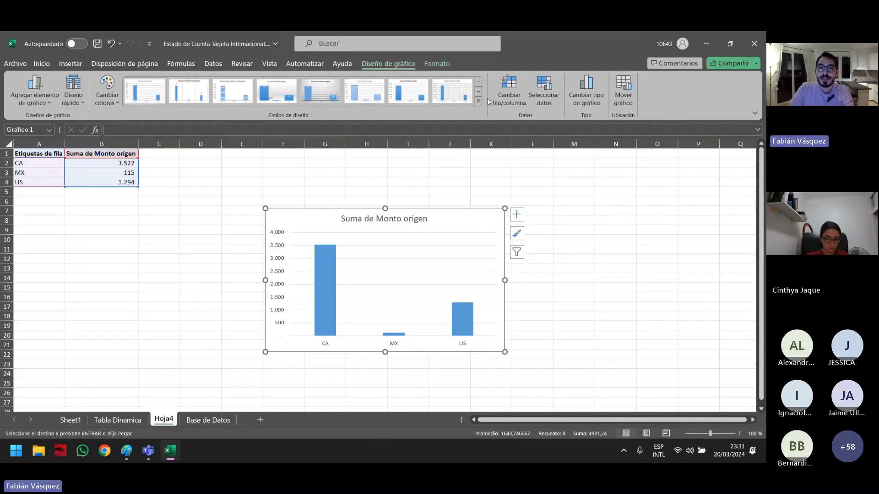
{"action": "left_click", "coordinate": [514, 95]}
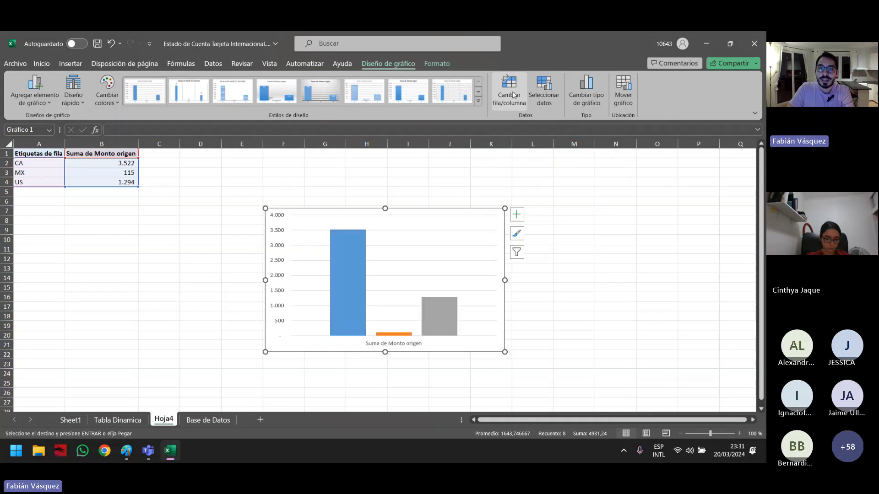
{"action": "left_click", "coordinate": [513, 94]}
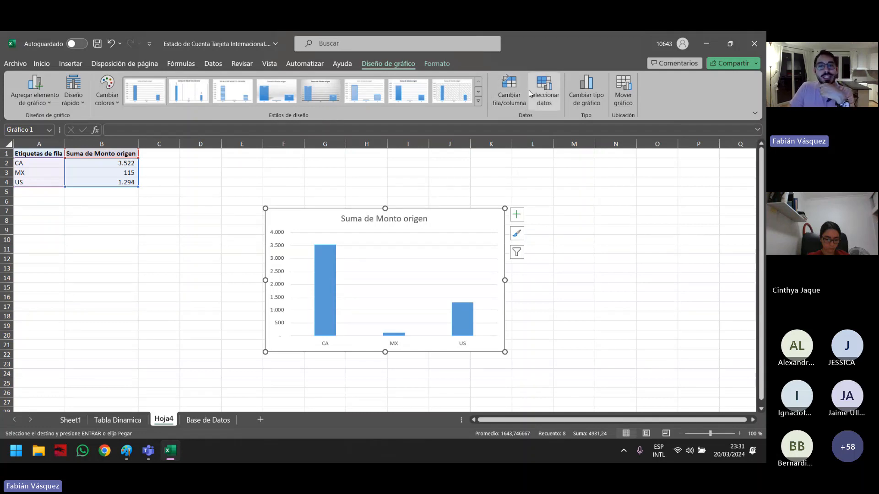
- Change the column chart to the Barras type with horizontal bars
{"action": "left_click", "coordinate": [593, 99]}
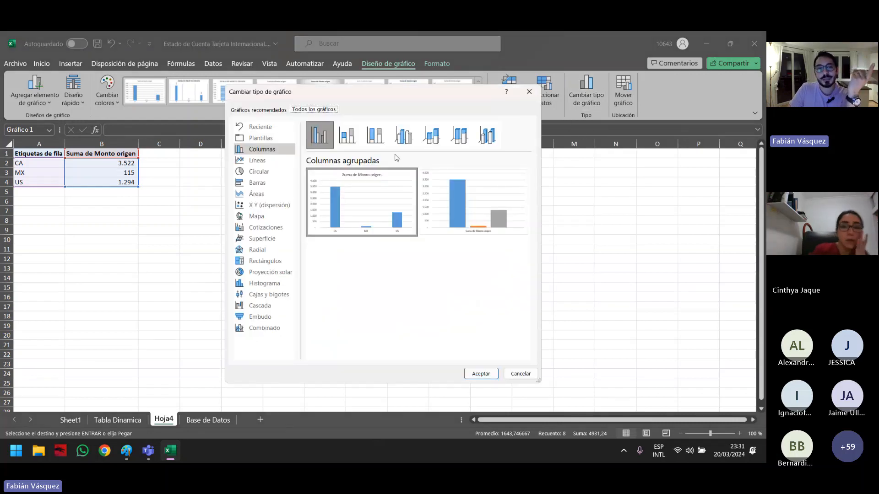
{"action": "left_click", "coordinate": [257, 182]}
{"action": "left_click", "coordinate": [481, 373]}
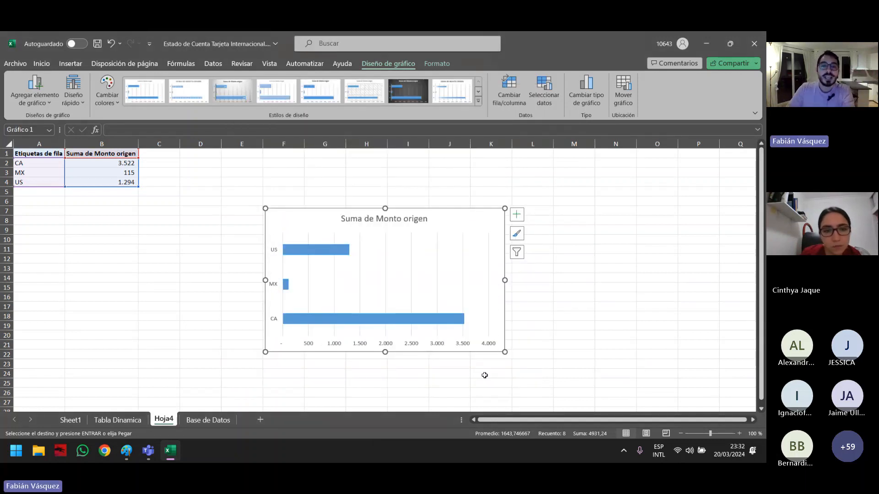
- Replace the chart title with Compras por País
{"action": "left_click", "coordinate": [391, 220]}
{"action": "double_click", "coordinate": [393, 219]}
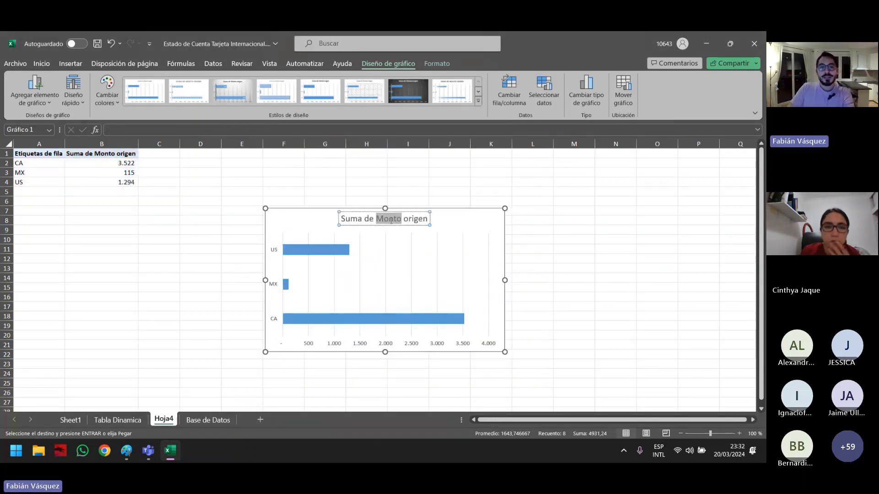
{"action": "triple_click", "coordinate": [391, 222]}
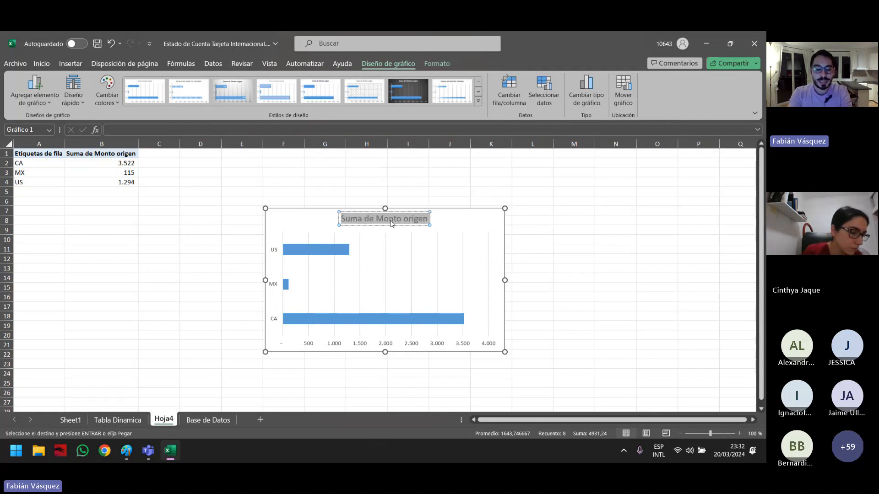
{"action": "type", "text": "Compras por"}
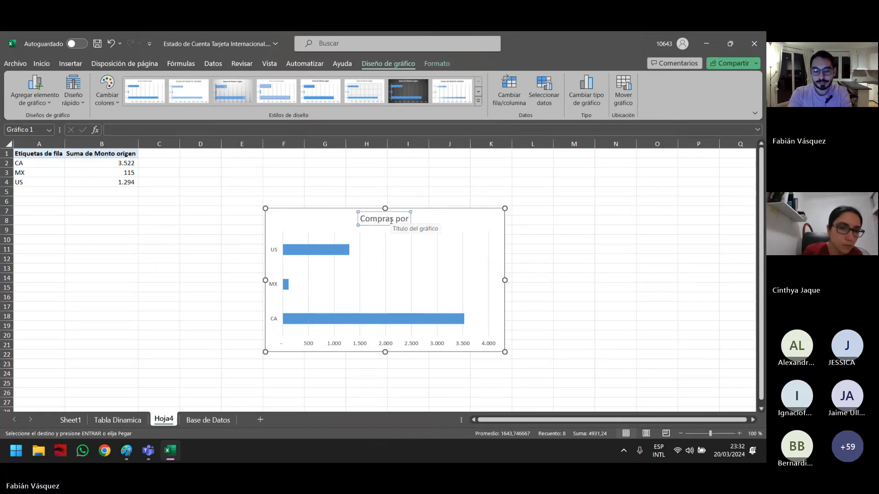
{"action": "type", "text": " PaisEtiquetas de fila Suma de"}
{"action": "type", "text": "Etiquetas de fila\tSuma de Monto origen CA\t3.522 MX\t115 US\t1.294"}
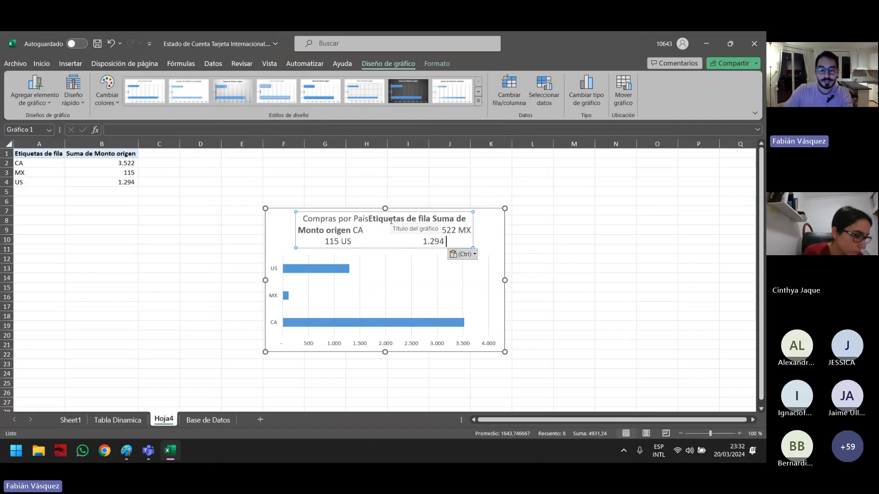
{"action": "key", "text": "ctrl+z"}
{"action": "key", "text": "BackSpace"}
{"action": "key", "text": "BackSpace"}
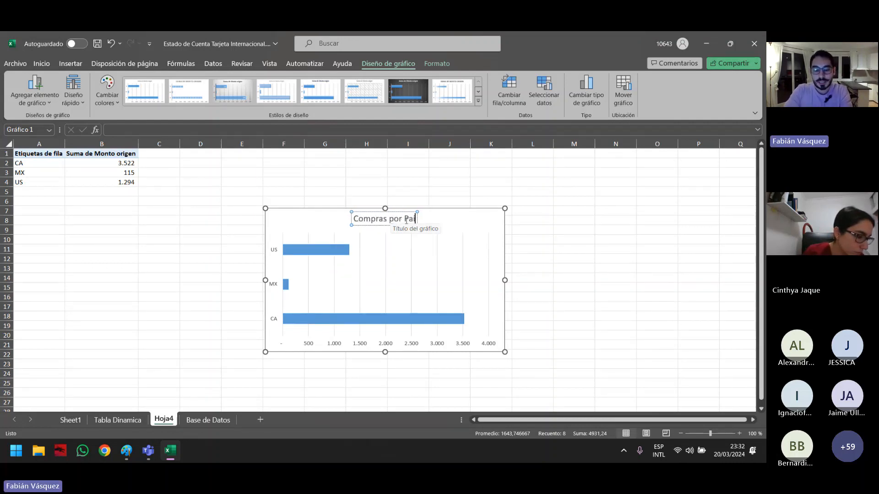
{"action": "type", "text": "ís"}
{"action": "key", "text": "Return"}
{"action": "key", "text": "BackSpace"}
{"action": "left_click", "coordinate": [456, 217]}
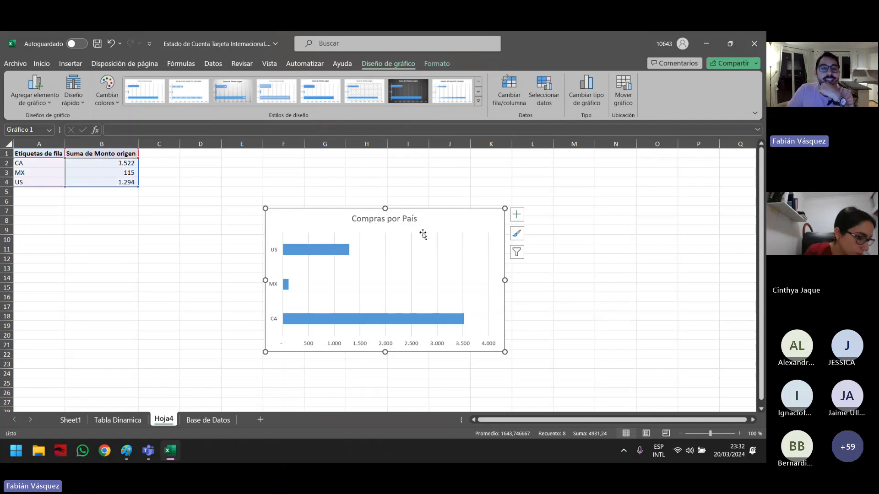
{"action": "left_click", "coordinate": [310, 253]}
{"action": "left_click", "coordinate": [445, 221]}
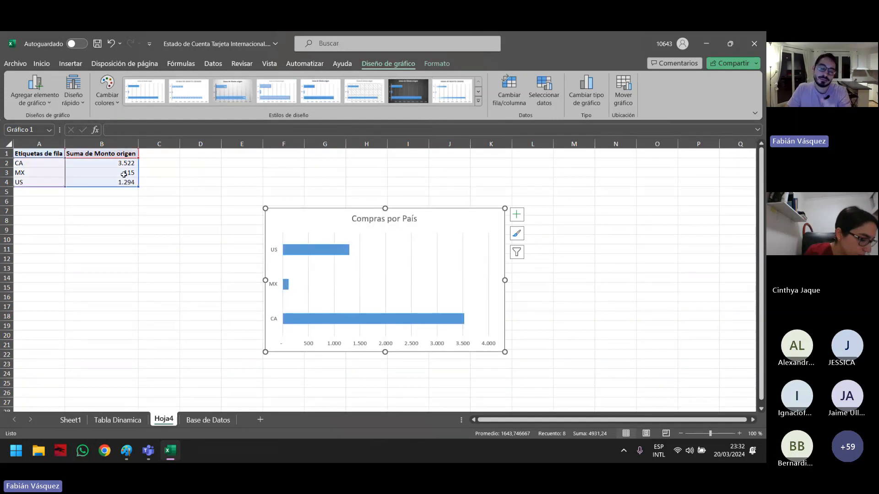
{"action": "left_click", "coordinate": [120, 102]}
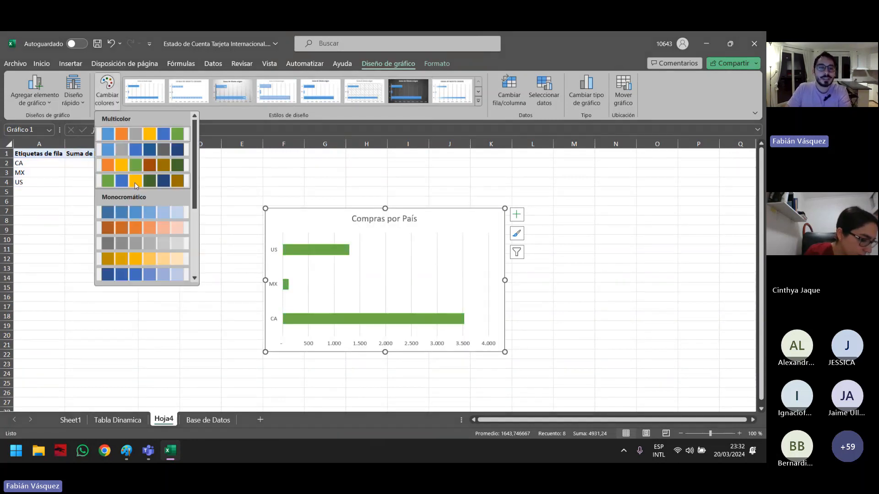
{"action": "left_click", "coordinate": [336, 297]}
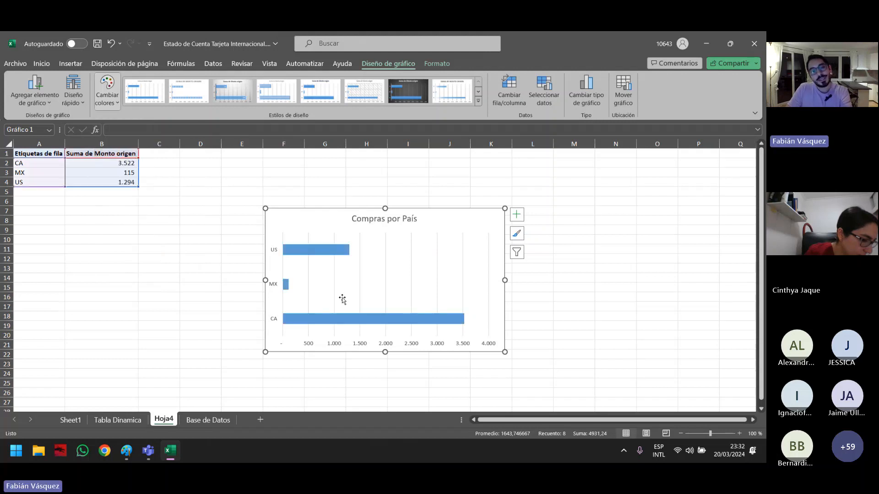
- Fill the chart's bar series with the orange theme color
{"action": "left_click", "coordinate": [325, 251]}
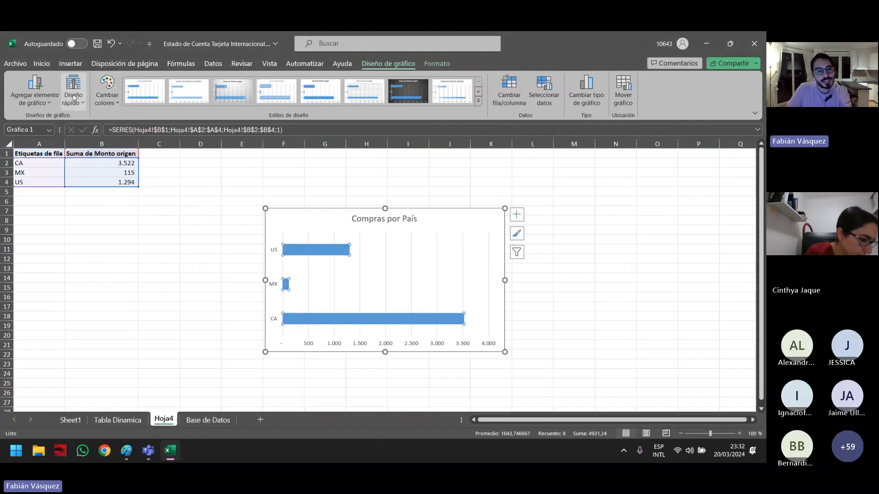
{"action": "left_click", "coordinate": [42, 63]}
{"action": "left_click", "coordinate": [144, 102]}
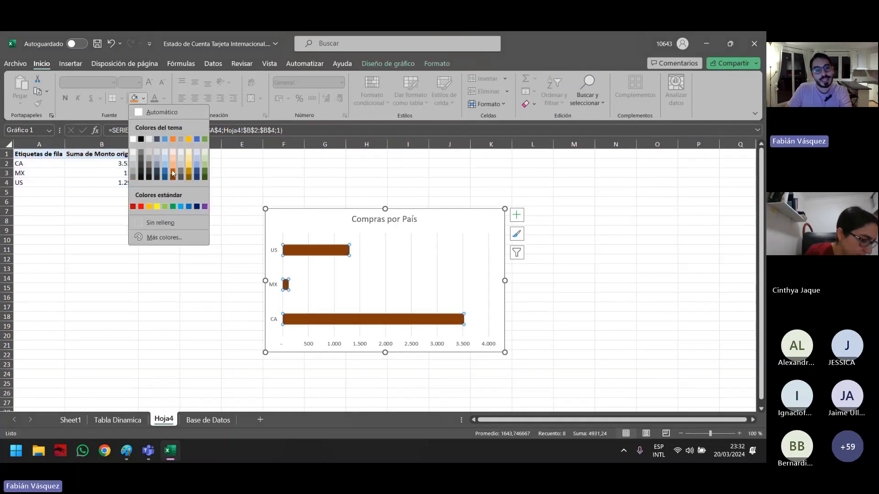
{"action": "left_click", "coordinate": [173, 139]}
{"action": "left_click", "coordinate": [449, 226]}
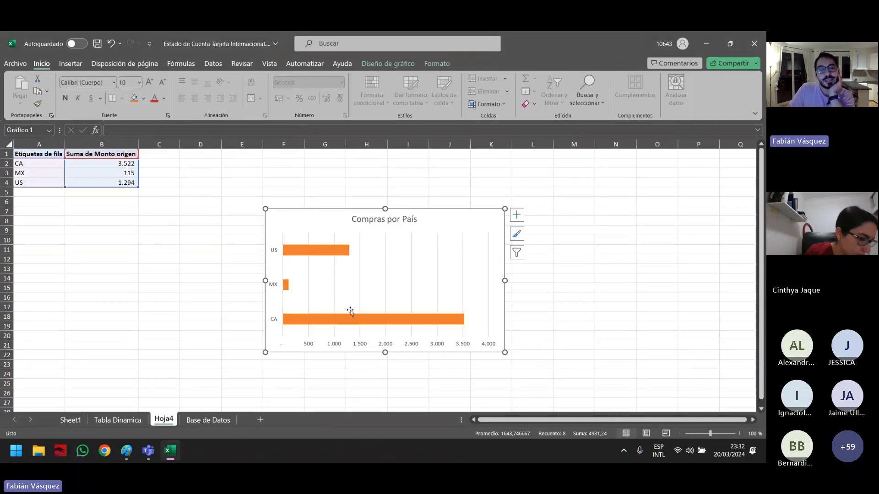
{"action": "left_click", "coordinate": [402, 258]}
{"action": "left_click", "coordinate": [453, 225]}
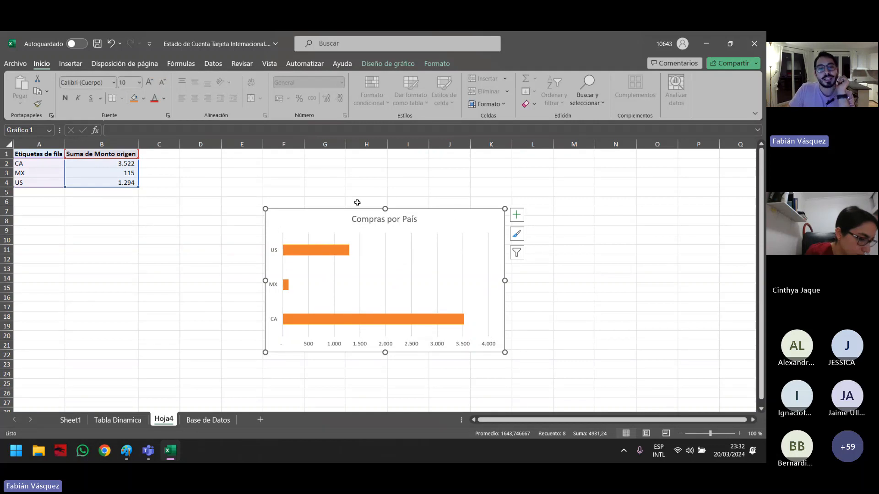
- Open the data label options among the elements that can be added to the bar chart
{"action": "left_click", "coordinate": [380, 63]}
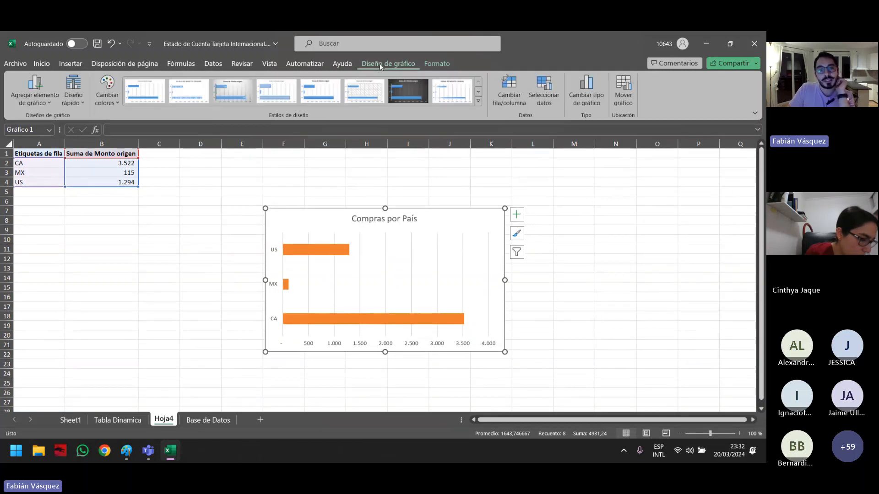
{"action": "left_click", "coordinate": [31, 108]}
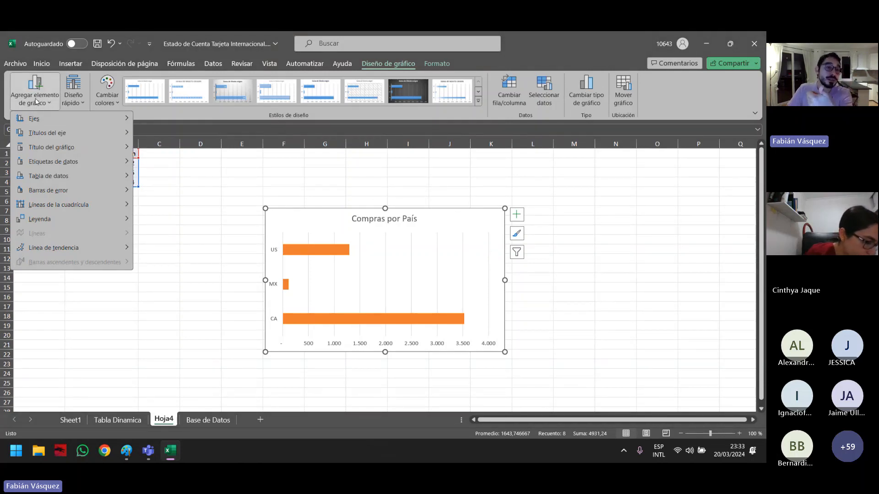
{"action": "mouse_move", "coordinate": [43, 158]}
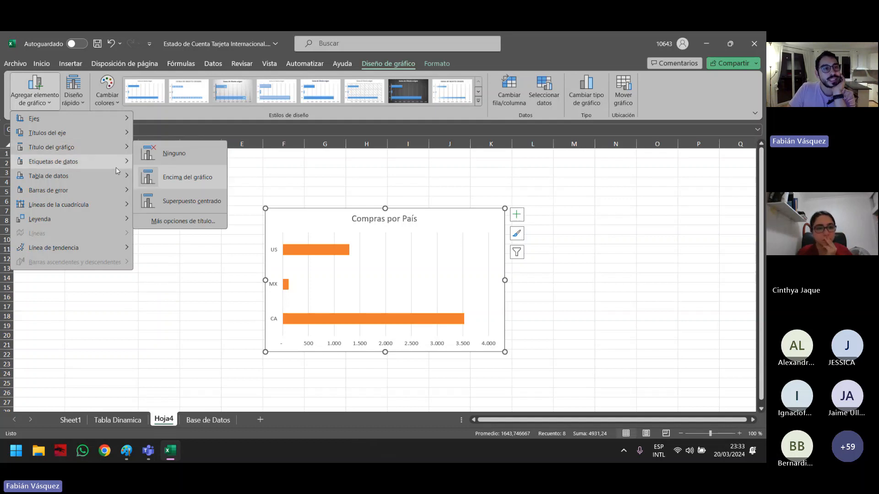
- Add data callout labels to the Compras por País chart and reposition the US, MX and CA callouts near their bars
{"action": "mouse_move", "coordinate": [116, 169]}
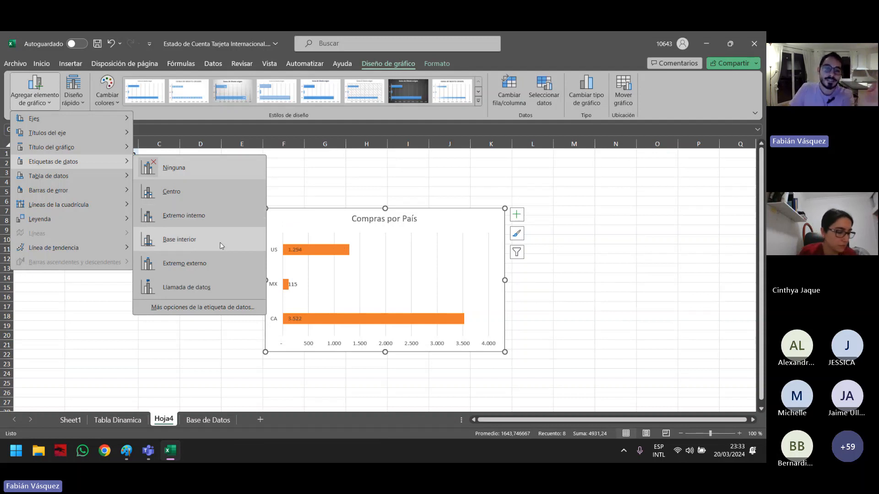
{"action": "left_click", "coordinate": [229, 286]}
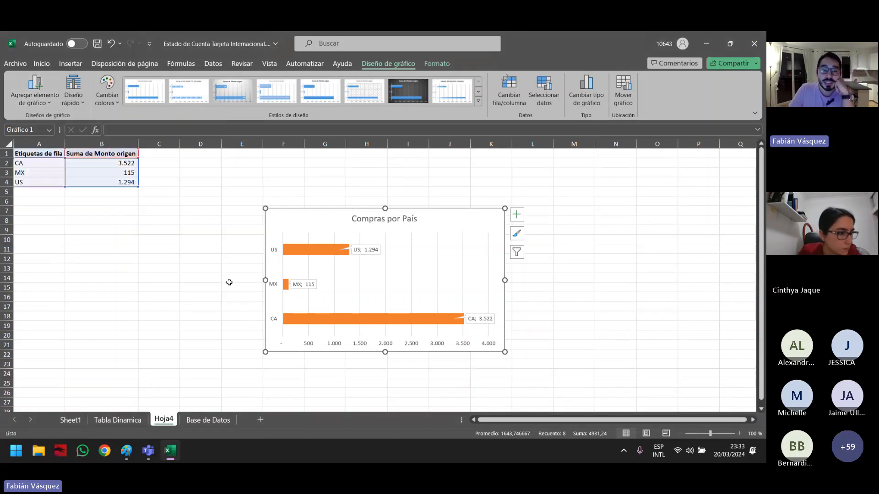
{"action": "left_click", "coordinate": [378, 253]}
{"action": "left_click", "coordinate": [364, 249]}
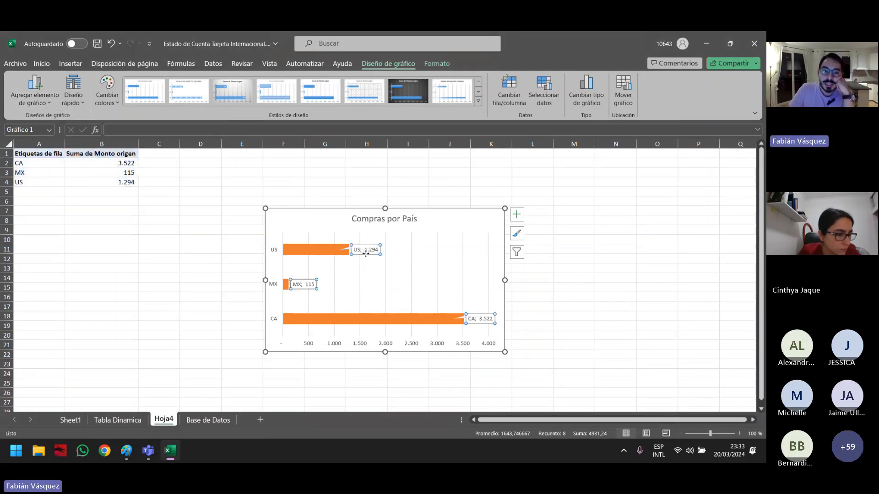
{"action": "left_click_drag", "start_coordinate": [365, 250], "coordinate": [366, 261]}
{"action": "left_click", "coordinate": [313, 284]}
{"action": "left_click_drag", "start_coordinate": [311, 285], "coordinate": [316, 278]}
{"action": "left_click", "coordinate": [362, 283]}
{"action": "left_click", "coordinate": [477, 315]}
{"action": "left_click_drag", "start_coordinate": [477, 315], "coordinate": [467, 302]}
{"action": "left_click", "coordinate": [439, 280]}
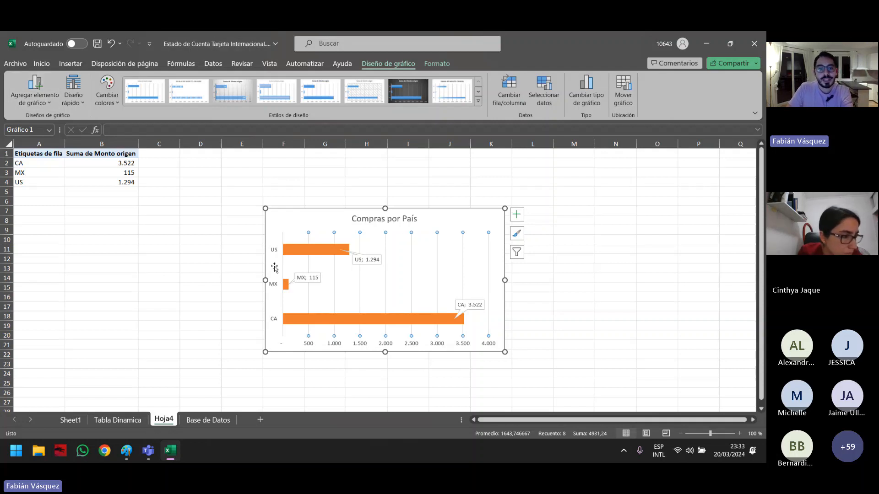
- Add primary minor vertical gridlines to the Compras por País chart and deselect it
{"action": "left_click", "coordinate": [73, 97]}
{"action": "left_click", "coordinate": [40, 105]}
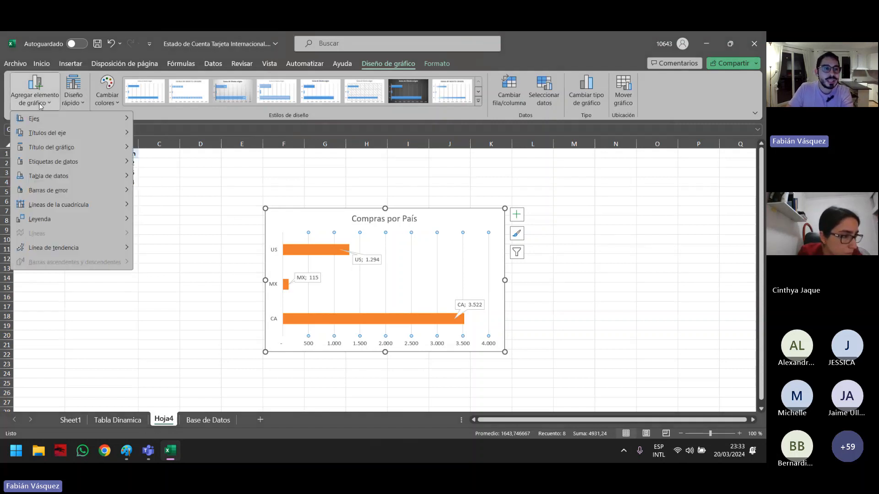
{"action": "mouse_move", "coordinate": [65, 204]}
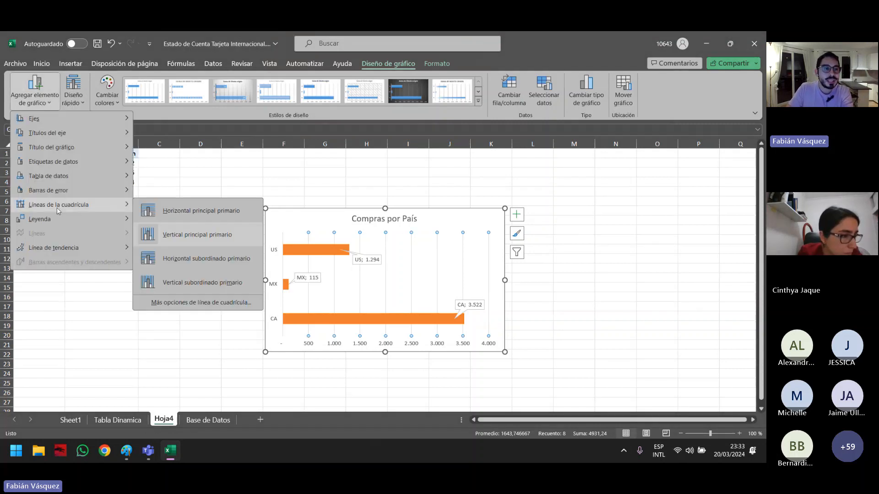
{"action": "left_click", "coordinate": [219, 283]}
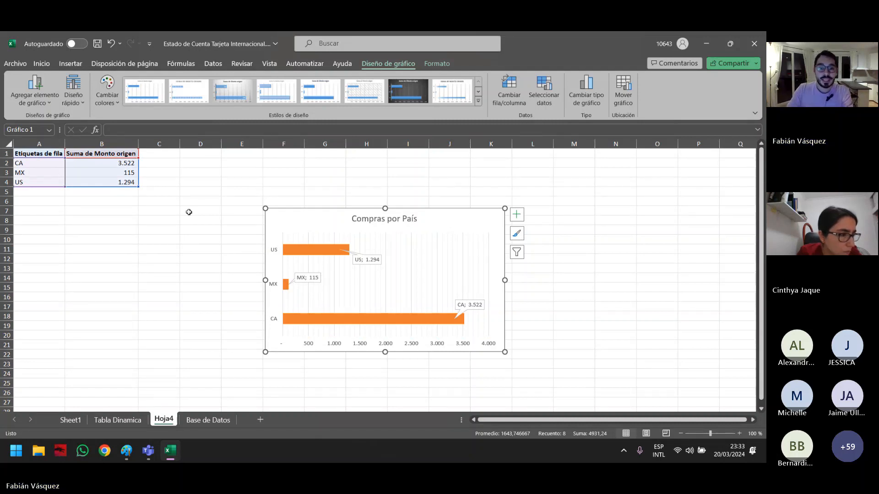
{"action": "left_click", "coordinate": [594, 167]}
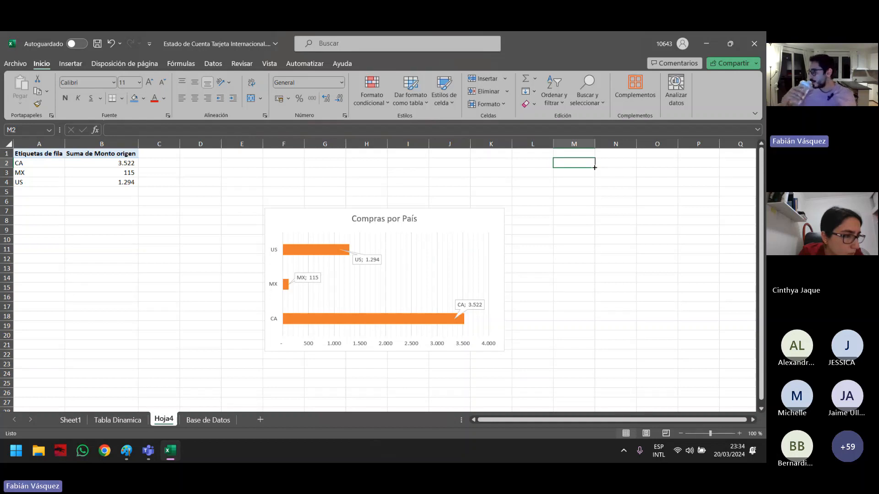
- Switch to the Balance Historico sheet of the Base_De_Datos workbook and move its column chart slightly up and to the right
{"action": "left_click", "coordinate": [746, 49]}
{"action": "left_click", "coordinate": [344, 252]}
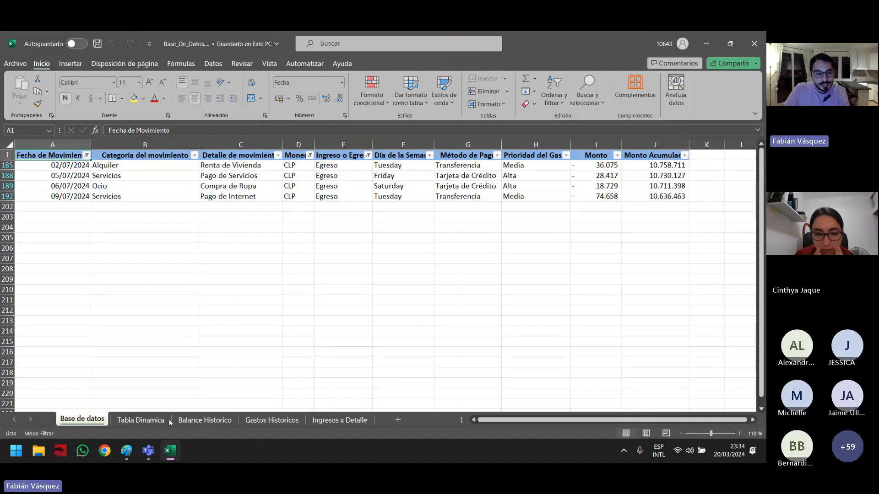
{"action": "left_click", "coordinate": [261, 421]}
{"action": "left_click", "coordinate": [221, 421]}
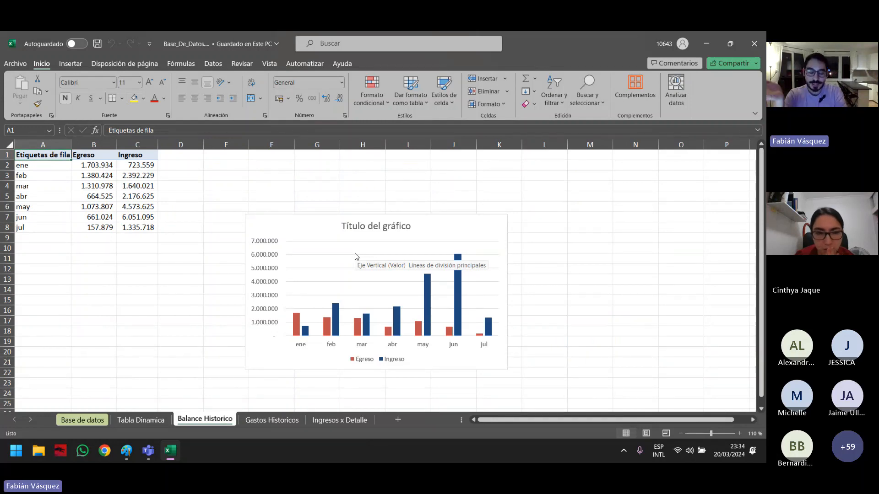
{"action": "left_click_drag", "start_coordinate": [446, 249], "coordinate": [466, 216]}
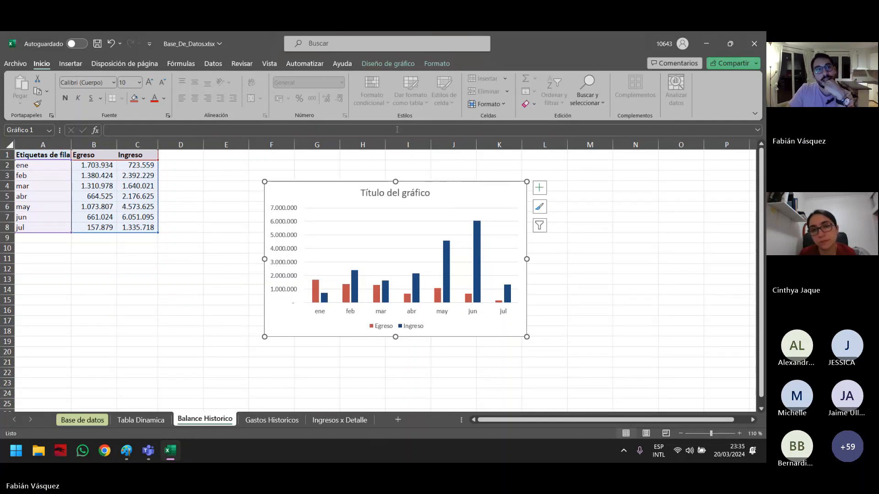
{"action": "left_click", "coordinate": [368, 64]}
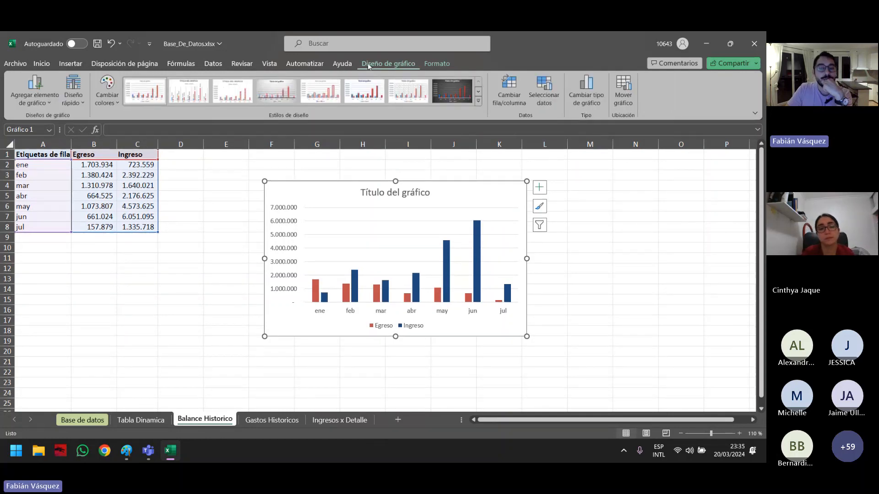
{"action": "left_click", "coordinate": [552, 97]}
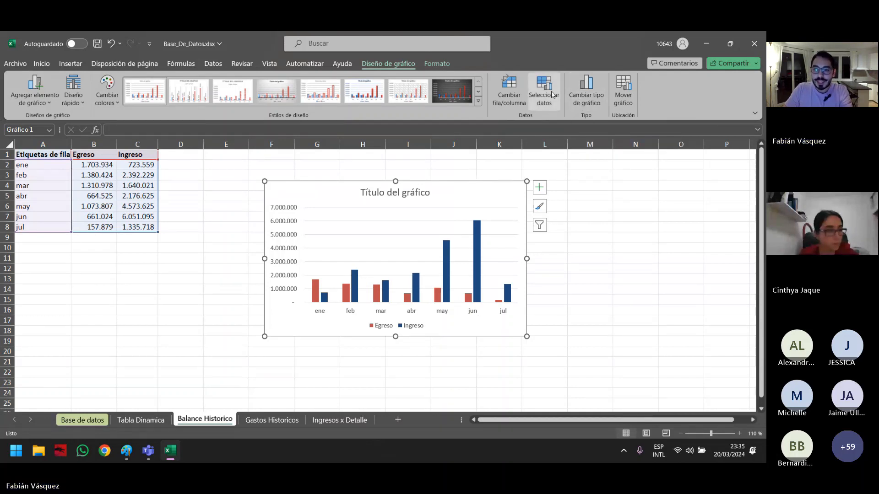
{"action": "left_click", "coordinate": [586, 94]}
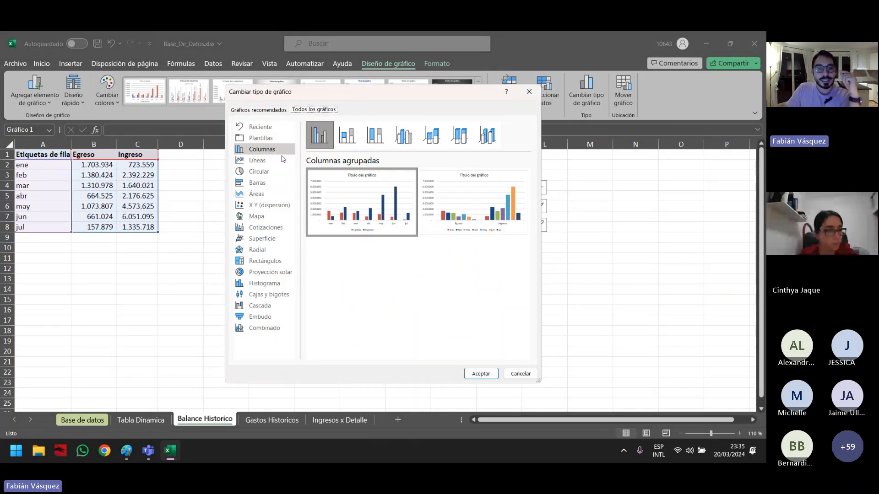
{"action": "left_click", "coordinate": [274, 185]}
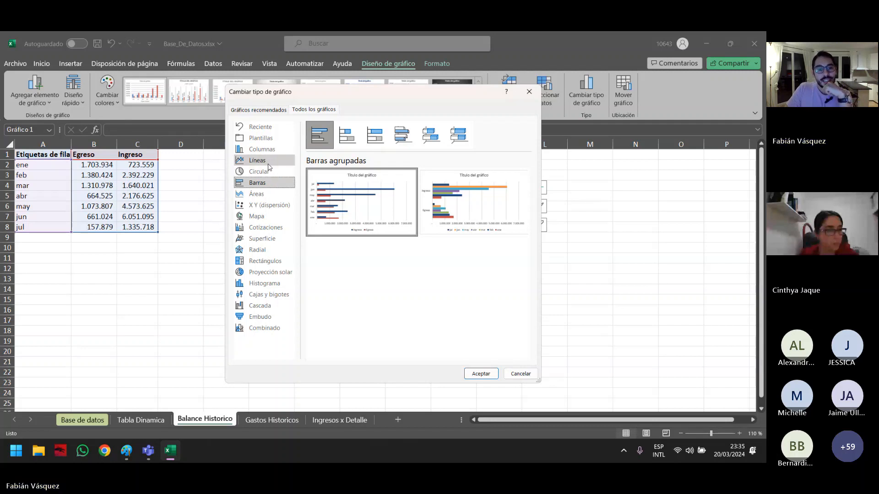
{"action": "left_click", "coordinate": [528, 87]}
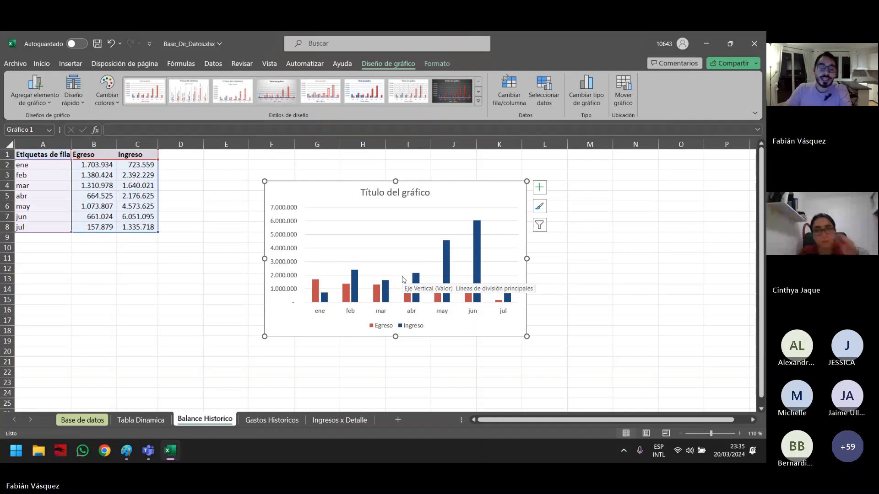
{"action": "left_click", "coordinate": [317, 311]}
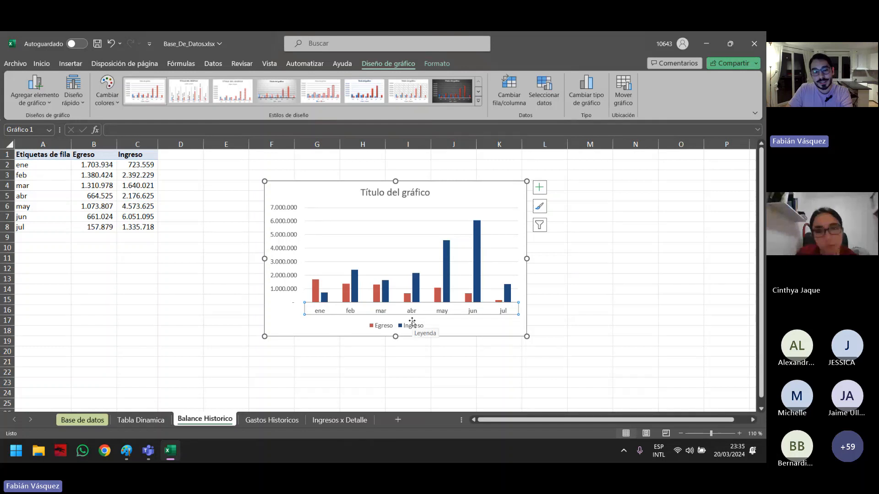
{"action": "mouse_move", "coordinate": [358, 299]}
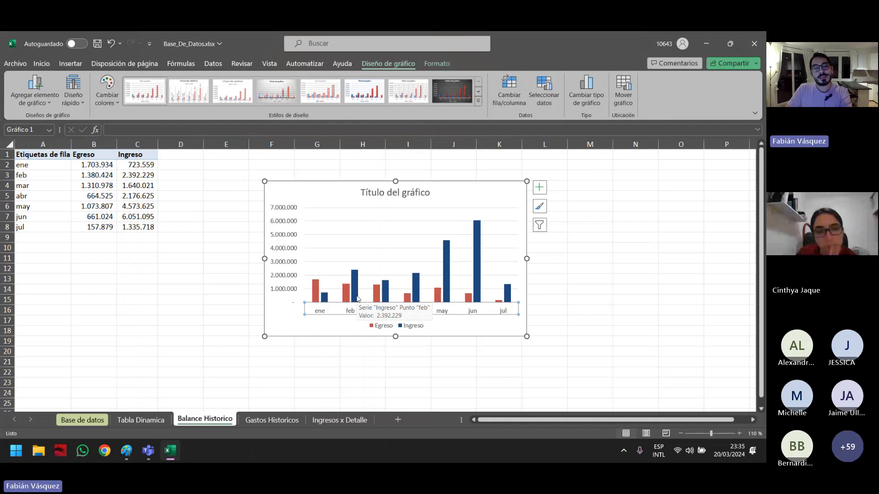
{"action": "left_click", "coordinate": [51, 167]}
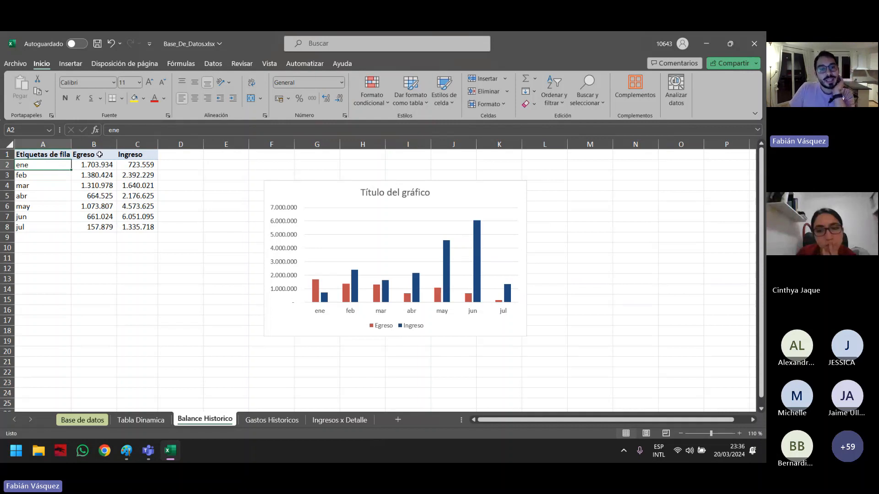
- Change the chart title on the Balance Historico sheet to "Ingresos y Gastos por Mes"
{"action": "double_click", "coordinate": [408, 190]}
{"action": "triple_click", "coordinate": [408, 190]}
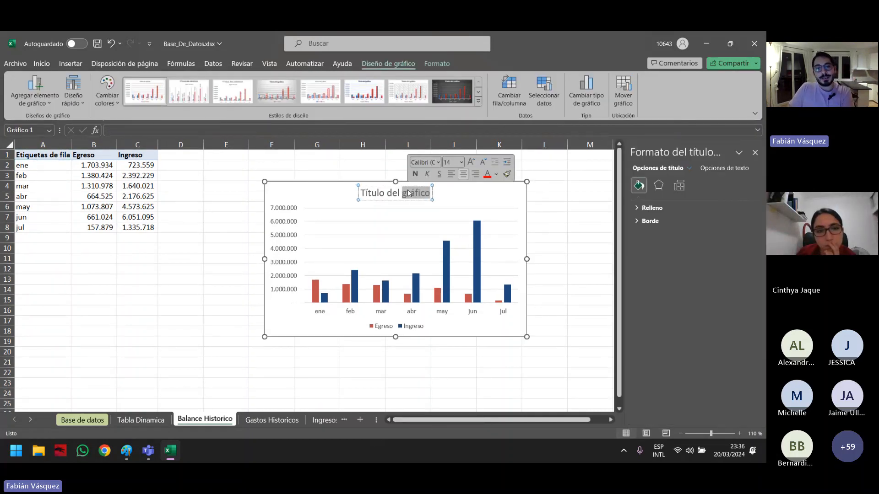
{"action": "triple_click", "coordinate": [408, 191]}
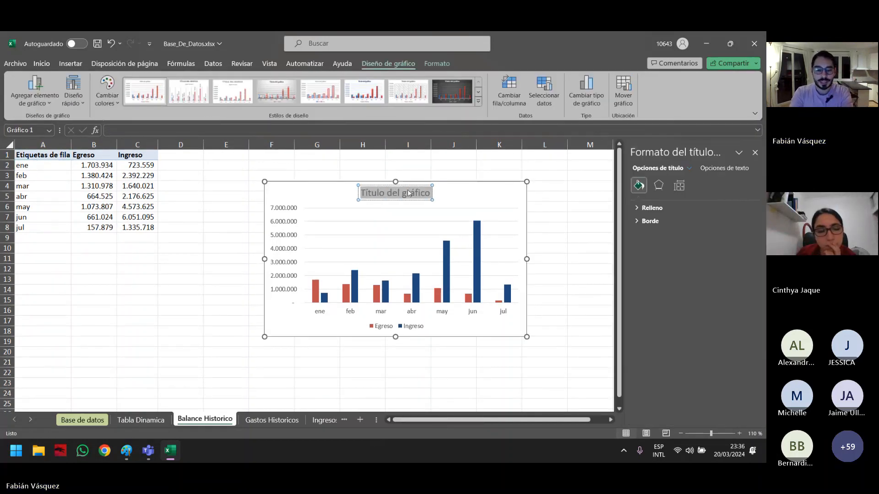
{"action": "type", "text": "Ingreso"}
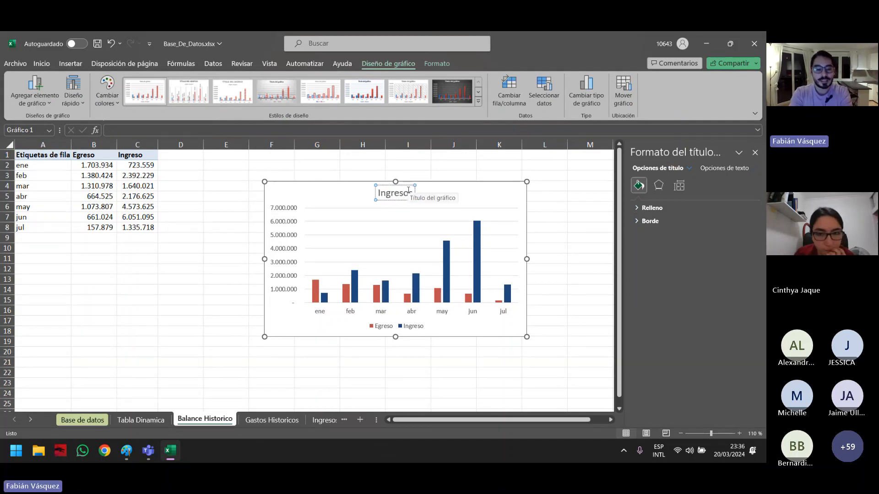
{"action": "type", "text": "s y Gastos por MEs"}
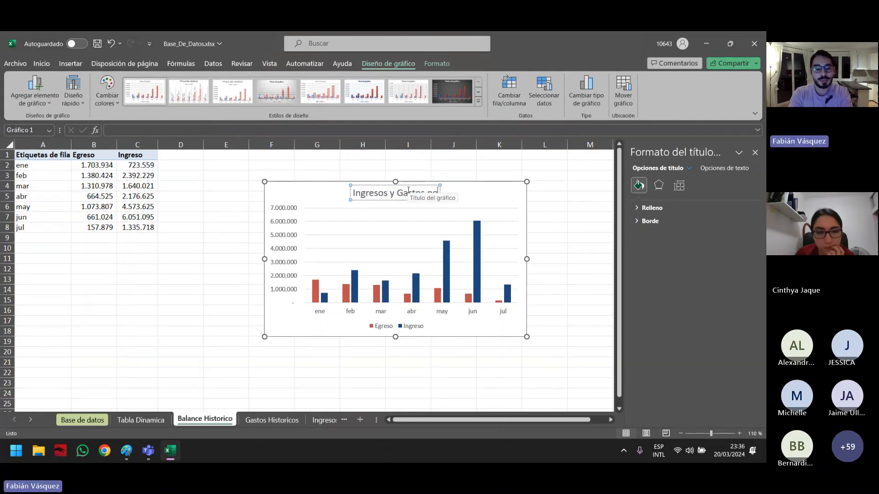
{"action": "key", "text": "BackSpace"}
{"action": "key", "text": "BackSpace"}
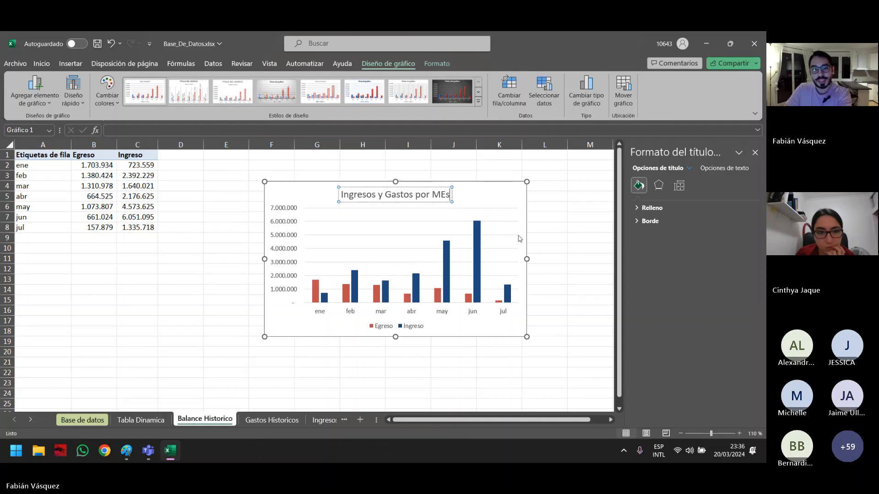
{"action": "type", "text": "es"}
{"action": "left_click", "coordinate": [523, 169]}
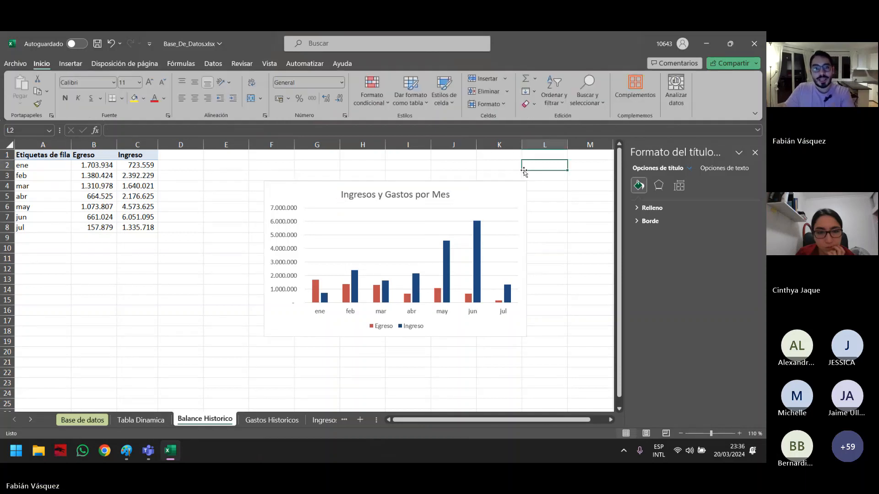
- Replace the month label in cell A2 with "Estacionamiento 1"
{"action": "left_click", "coordinate": [53, 165]}
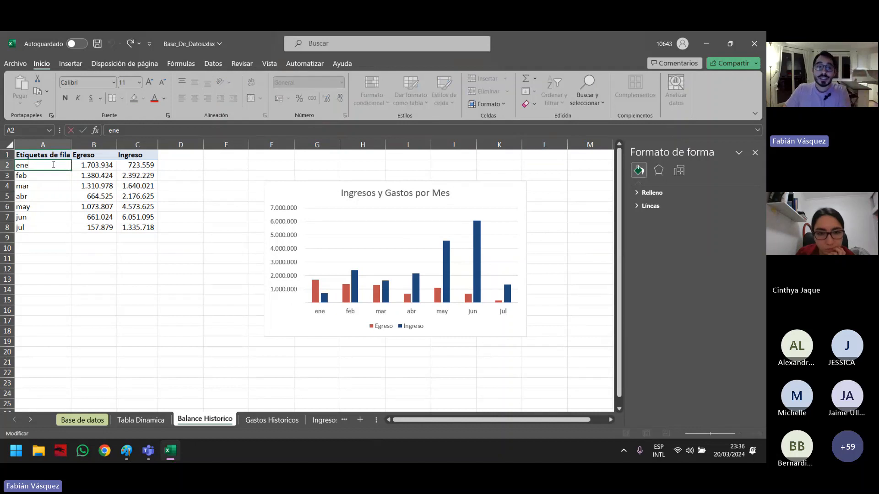
{"action": "double_click", "coordinate": [53, 164]}
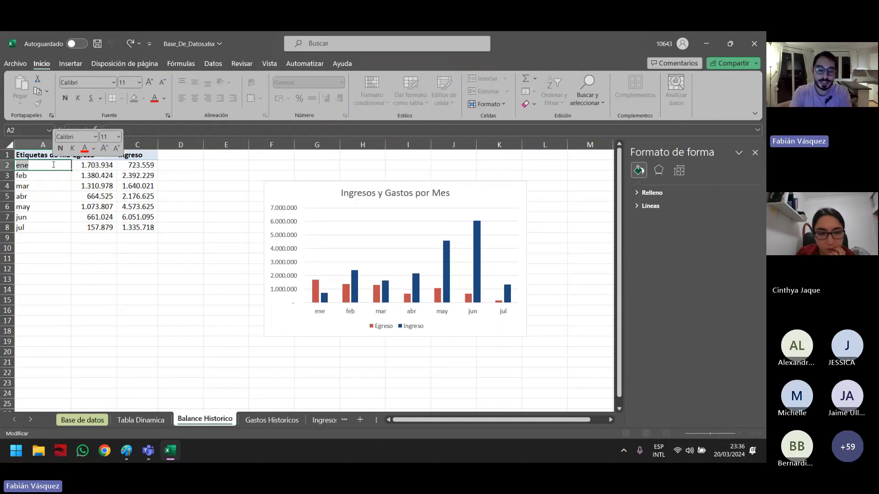
{"action": "type", "text": "Es"}
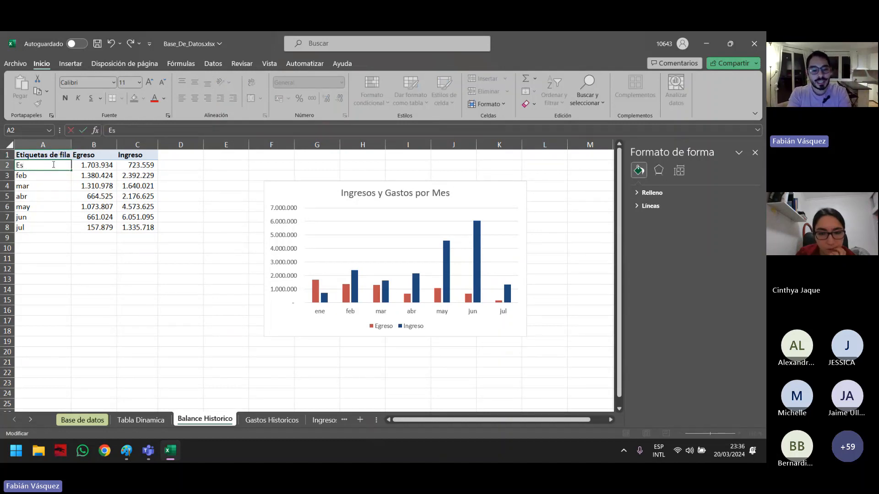
{"action": "type", "text": "tacionamiento 1"}
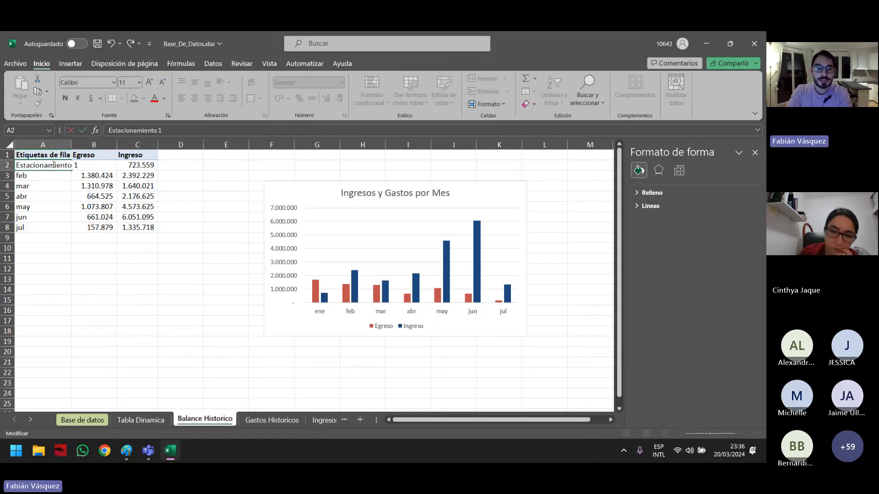
{"action": "key", "text": "Return"}
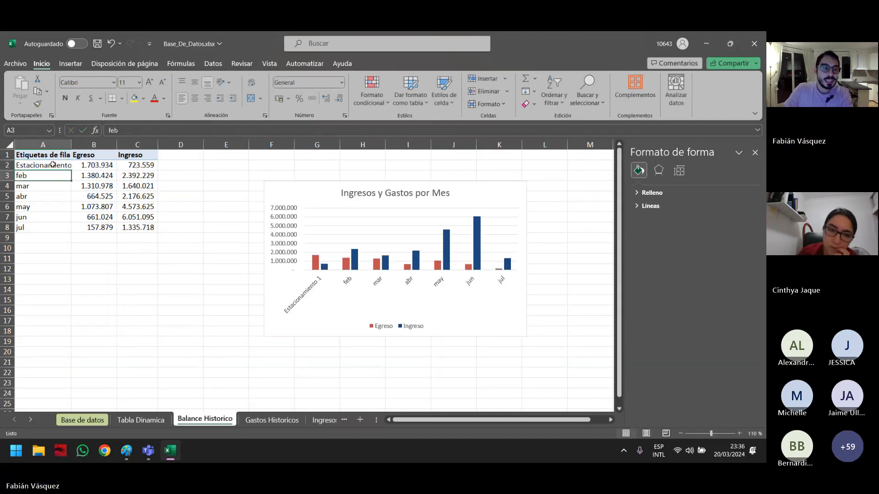
- Autofit column A and fill the numbered Estacionamiento labels down from A2 to A8
{"action": "double_click", "coordinate": [72, 144]}
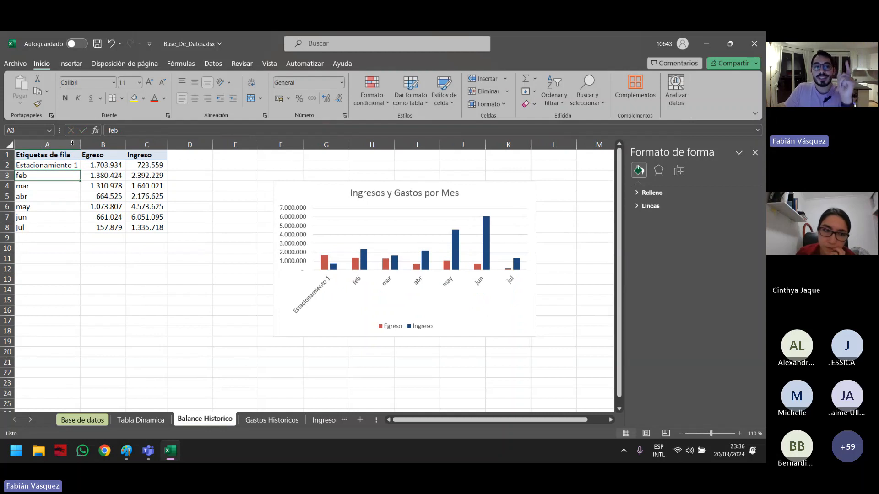
{"action": "left_click", "coordinate": [72, 165]}
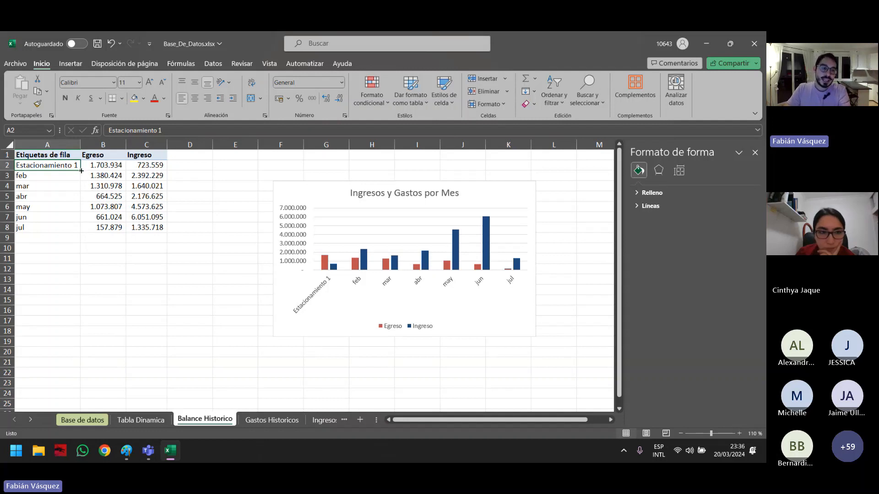
{"action": "double_click", "coordinate": [81, 171]}
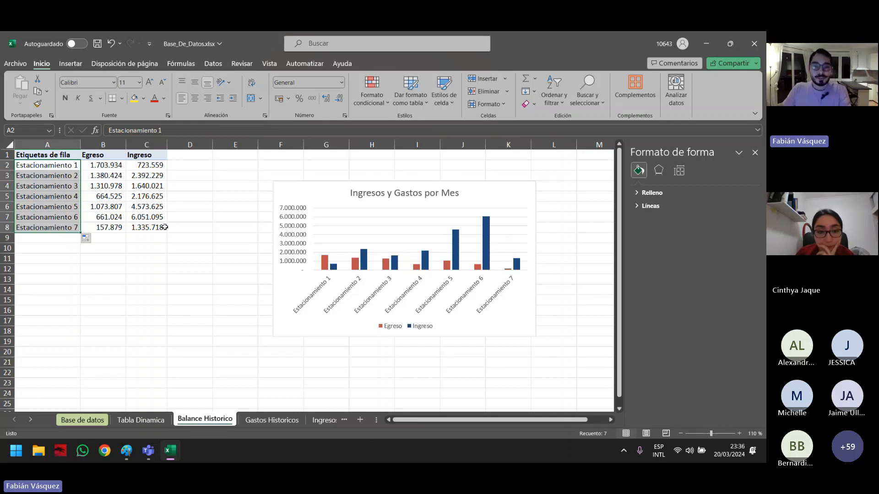
- Close the shape formatting pane and enlarge the chart slightly from its upper-left corner
{"action": "left_click", "coordinate": [392, 300]}
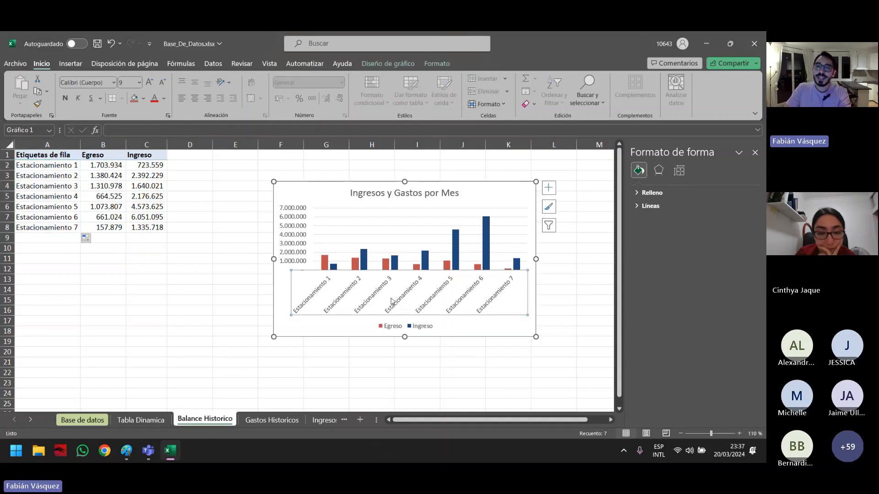
{"action": "left_click", "coordinate": [755, 152]}
{"action": "left_click_drag", "start_coordinate": [273, 181], "coordinate": [265, 179]}
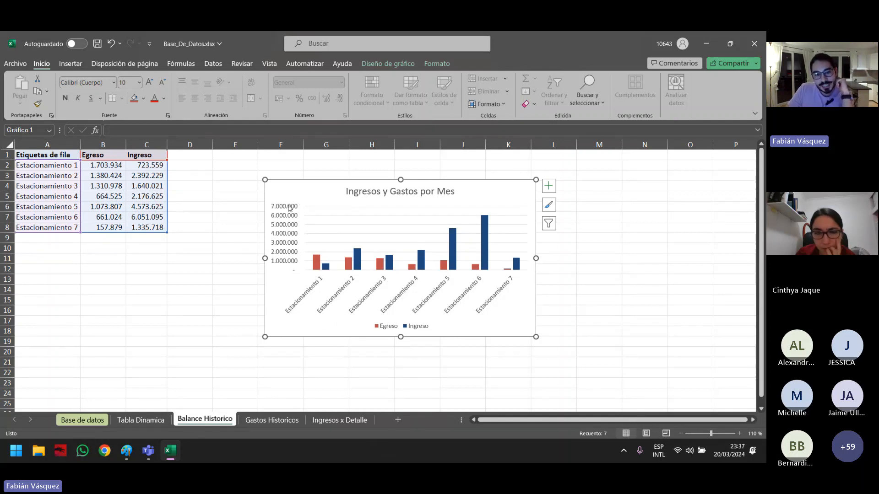
- Change the "Ingresos y Gastos por Mes" chart to clustered bars (Barras agrupadas) and enlarge it from its lower-right and upper-left corners
{"action": "left_click", "coordinate": [388, 64]}
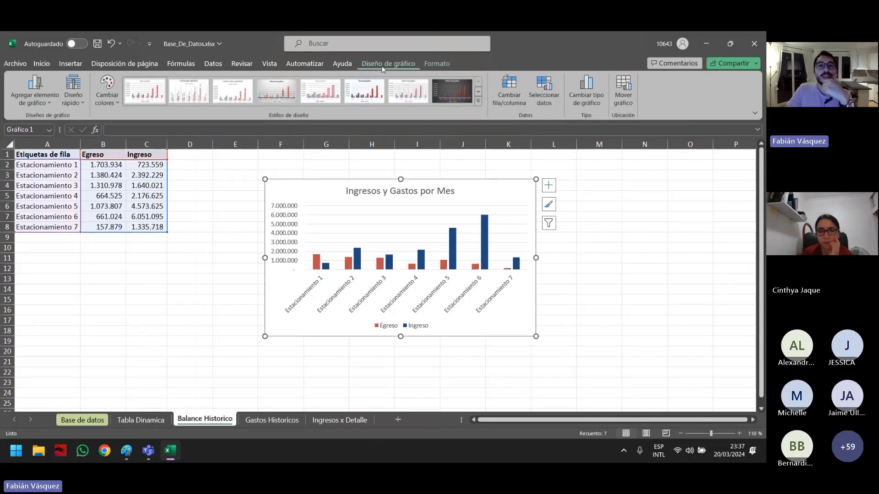
{"action": "left_click", "coordinate": [578, 104]}
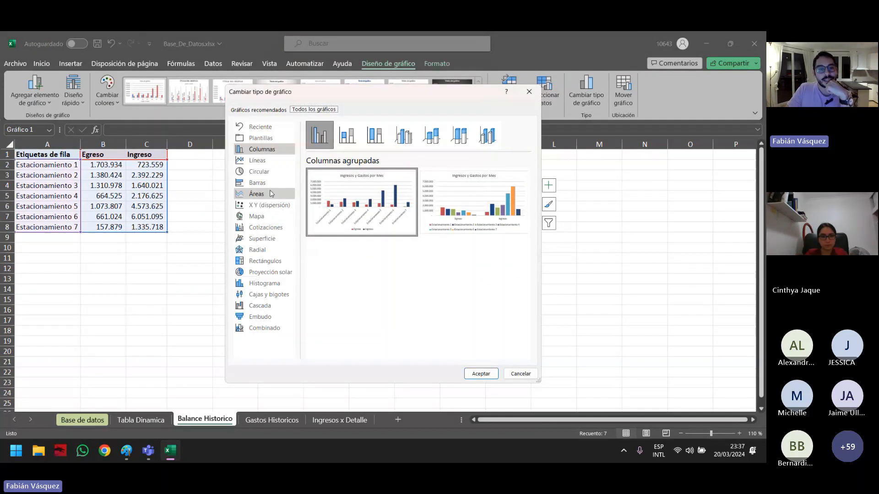
{"action": "left_click", "coordinate": [258, 183]}
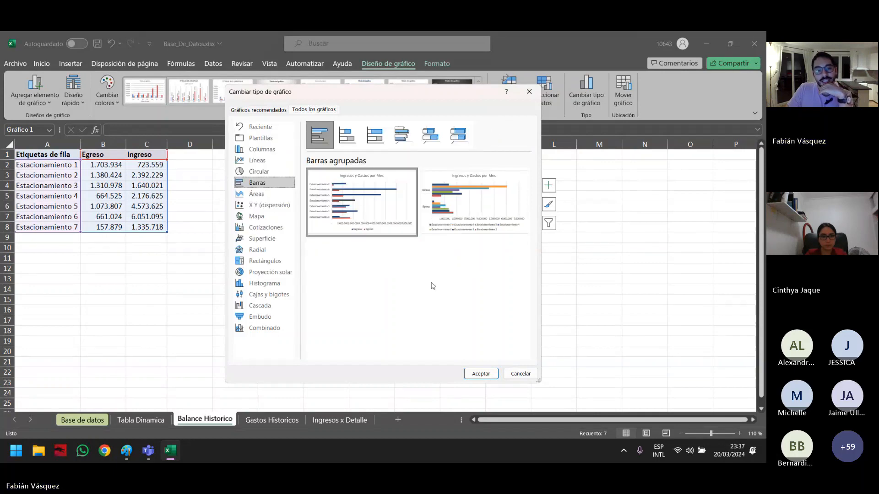
{"action": "left_click", "coordinate": [481, 374]}
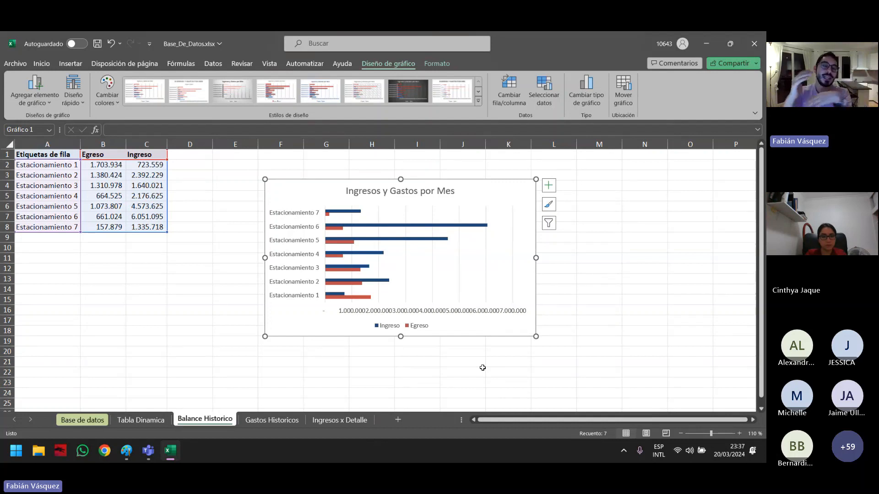
{"action": "left_click_drag", "start_coordinate": [536, 336], "coordinate": [632, 377]}
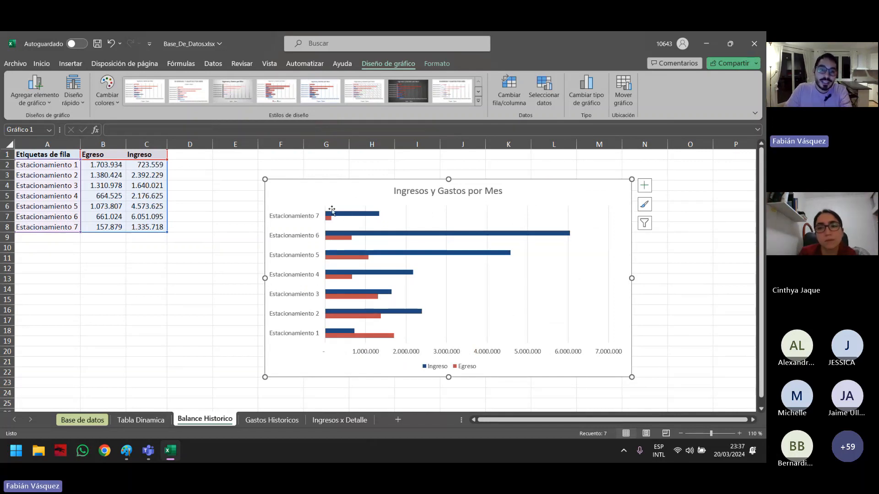
{"action": "left_click_drag", "start_coordinate": [265, 178], "coordinate": [209, 164]}
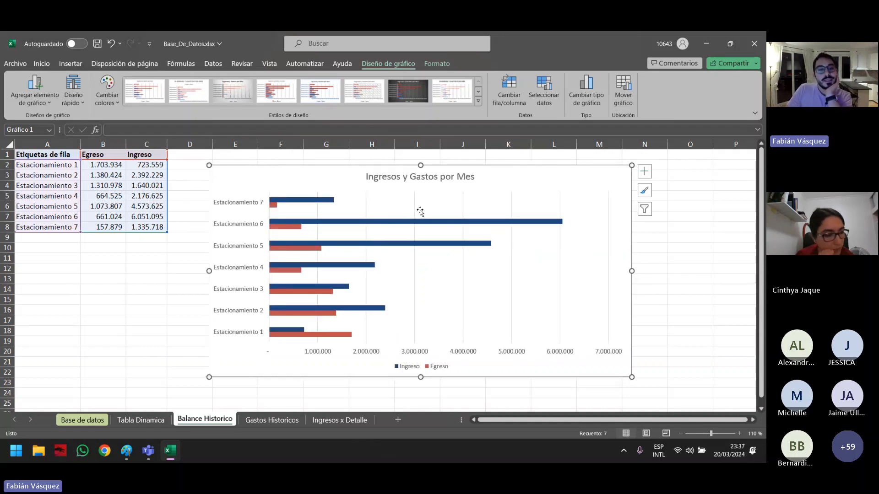
- Sort the table by the Ingreso column from smallest to largest, expanding the selection to the neighbouring columns
{"action": "left_click", "coordinate": [146, 144]}
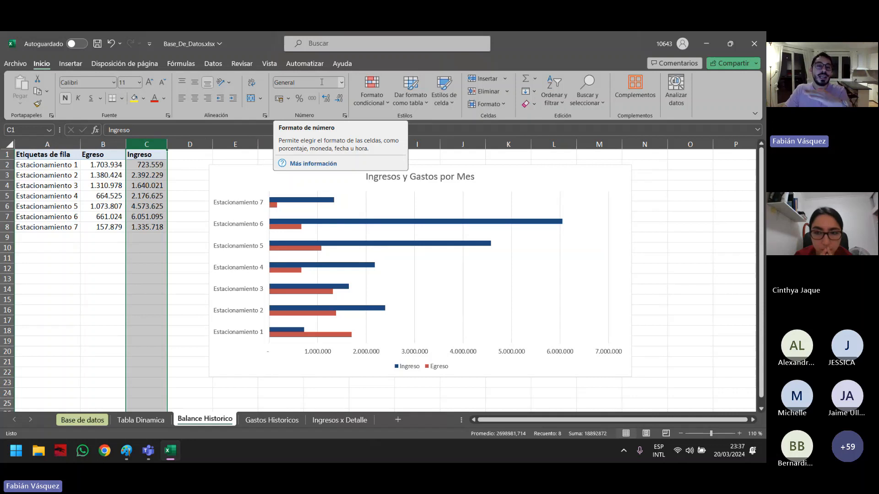
{"action": "left_click", "coordinate": [214, 67]}
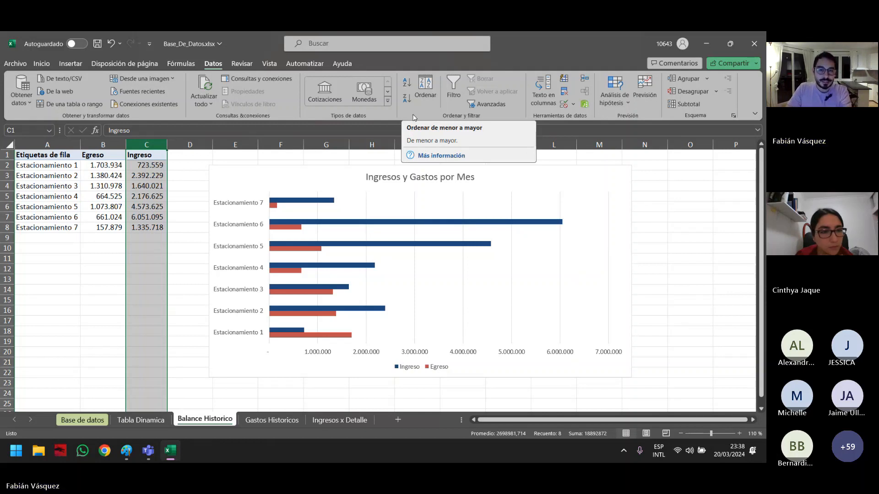
{"action": "left_click", "coordinate": [406, 86]}
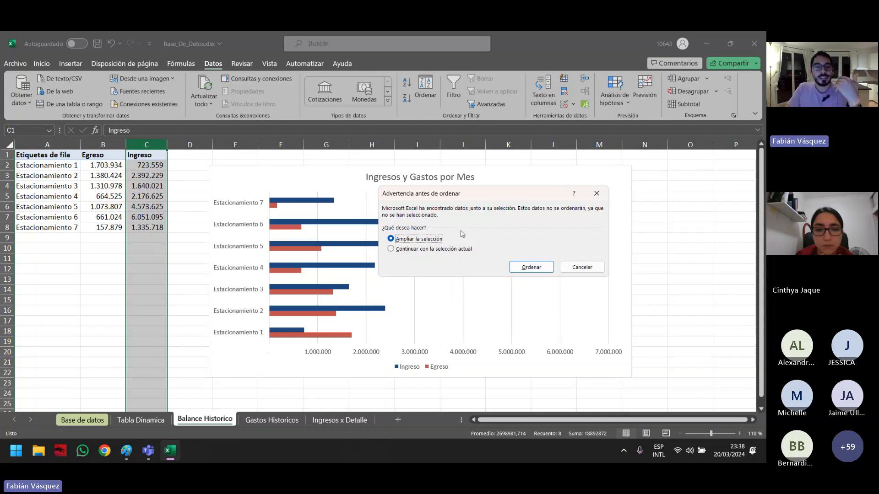
{"action": "left_click", "coordinate": [533, 268]}
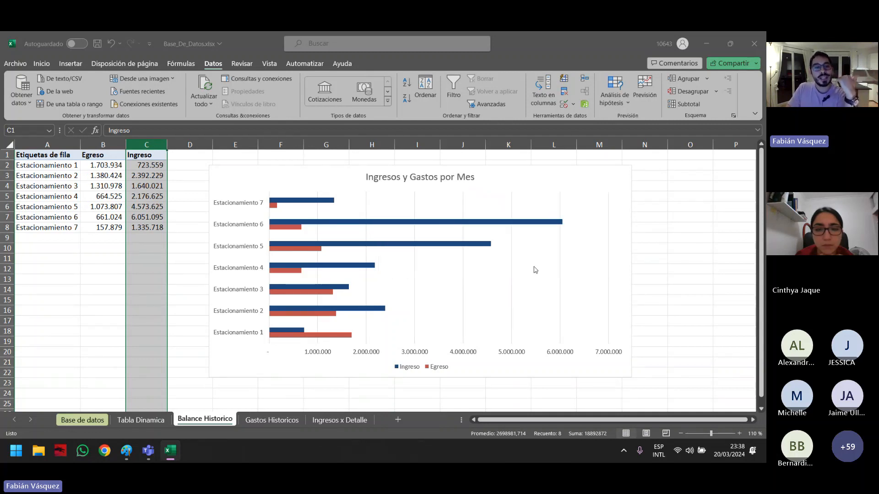
{"action": "left_click", "coordinate": [408, 84]}
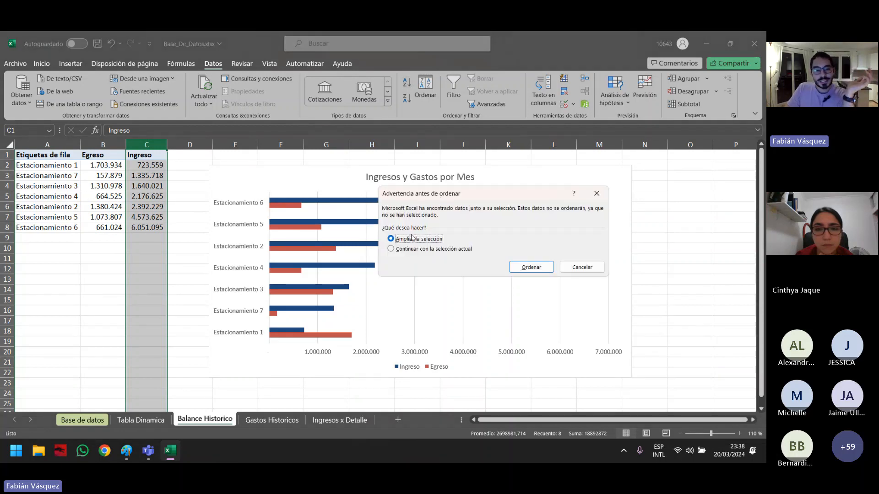
{"action": "left_click", "coordinate": [409, 250]}
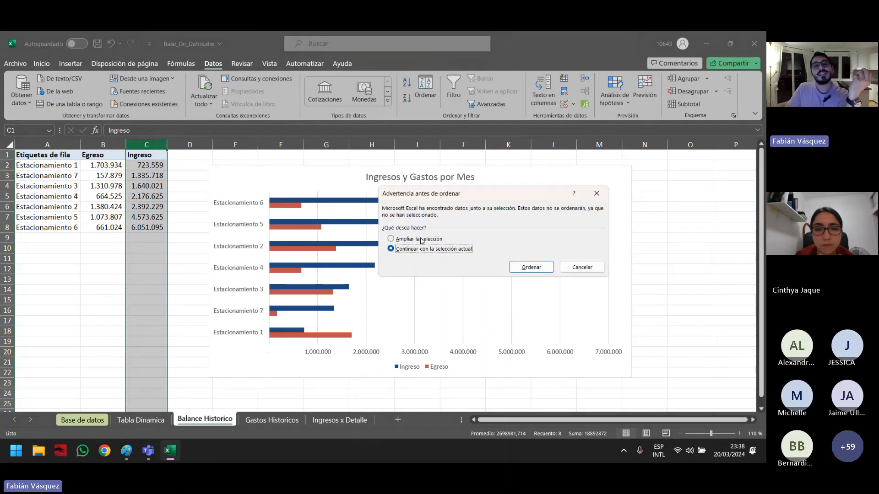
{"action": "left_click", "coordinate": [596, 194]}
{"action": "left_click", "coordinate": [206, 198]}
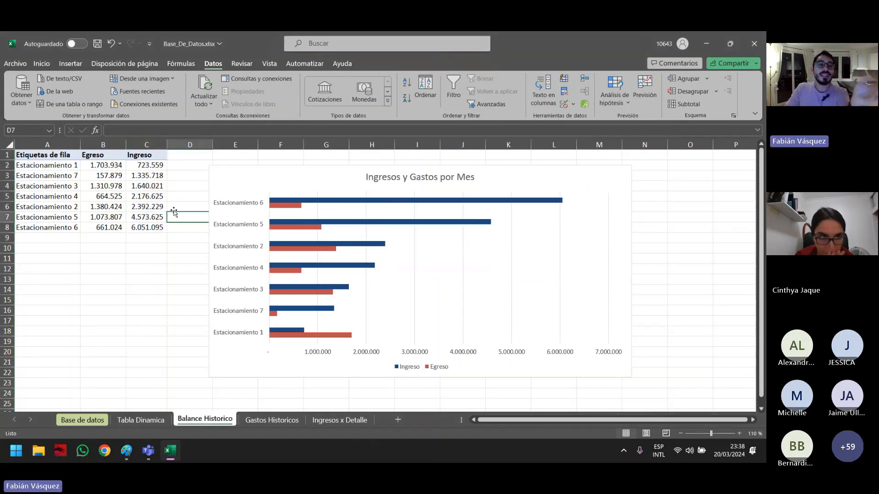
{"action": "left_click", "coordinate": [154, 189]}
{"action": "left_click", "coordinate": [380, 236]}
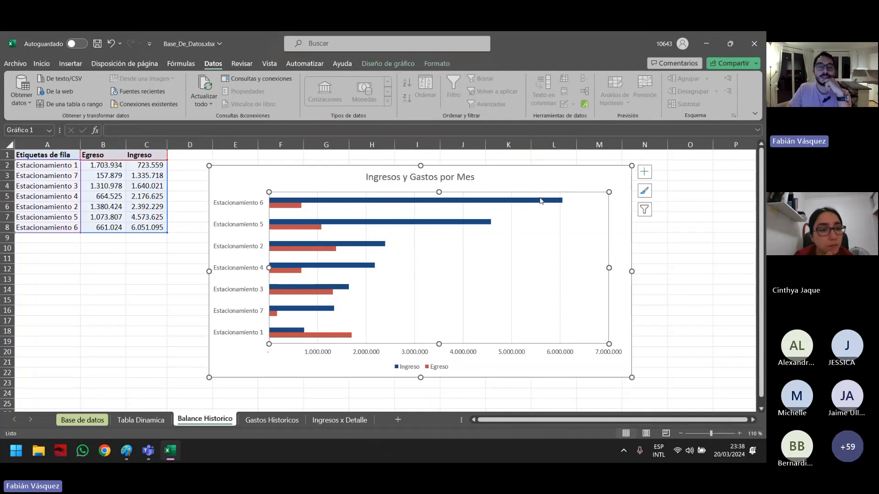
{"action": "left_click", "coordinate": [175, 309]}
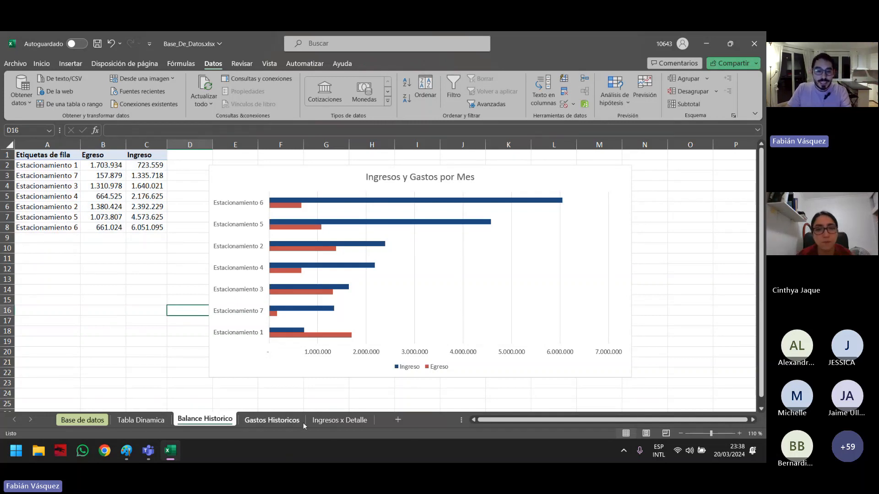
- On the Ingresos x Detalle sheet, enlarge the pie chart from its upper-left corner and retitle it "Ingreso por Detalle de Movimiento"
{"action": "left_click", "coordinate": [326, 421]}
{"action": "left_click_drag", "start_coordinate": [298, 215], "coordinate": [215, 168]}
{"action": "double_click", "coordinate": [397, 181]}
{"action": "double_click", "coordinate": [397, 181]}
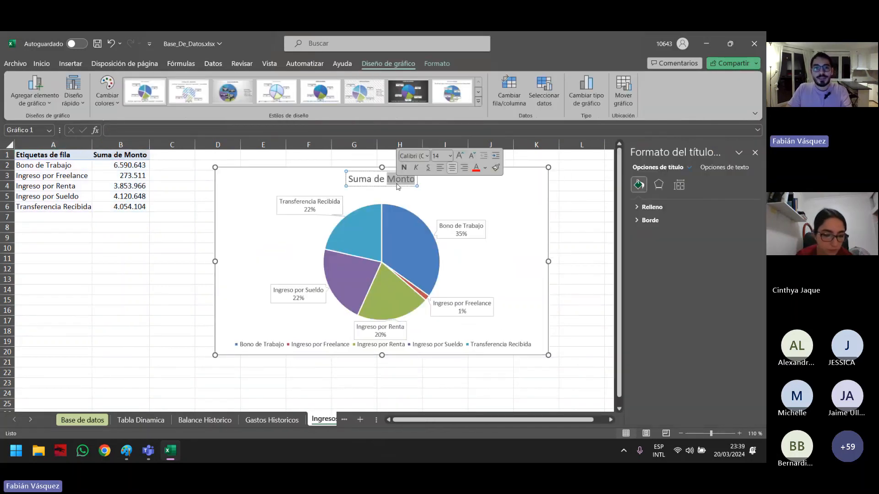
{"action": "triple_click", "coordinate": [397, 181]}
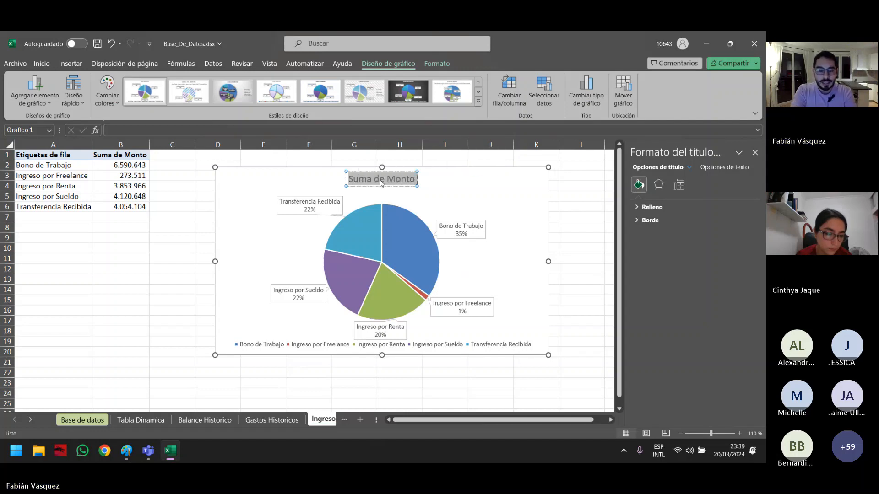
{"action": "type", "text": "Ingreso por Detalle"}
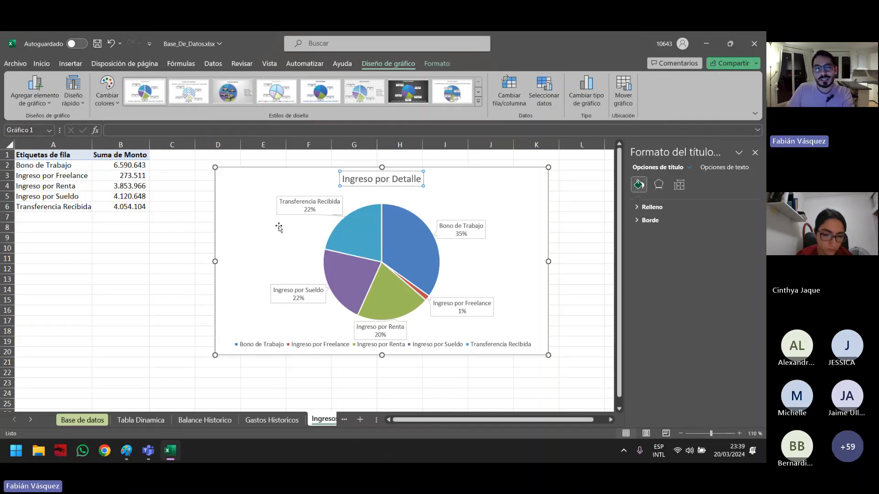
{"action": "type", "text": "de MO"}
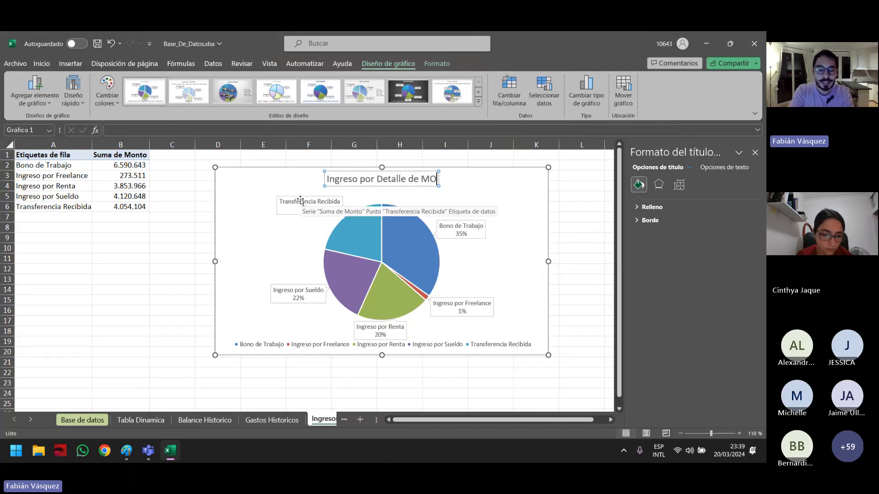
{"action": "key", "text": "BackSpace"}
{"action": "type", "text": "ovu=imiento"}
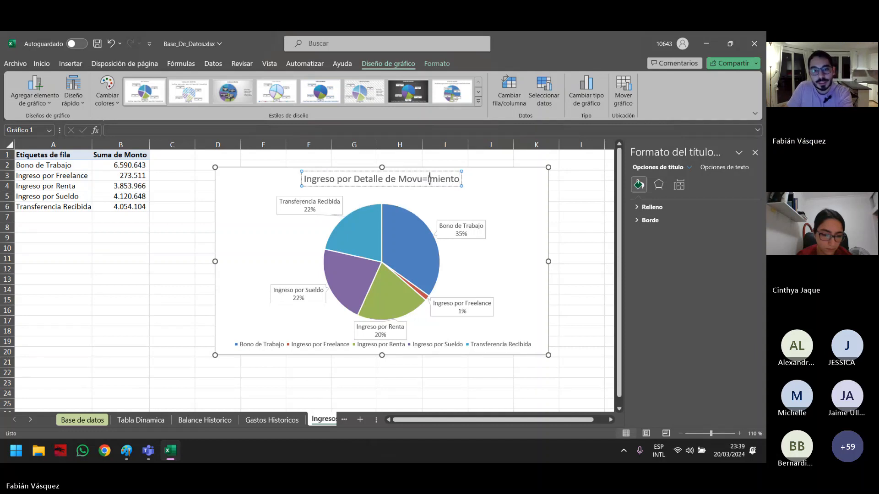
{"action": "key", "text": "BackSpace"}
{"action": "key", "text": "BackSpace"}
{"action": "left_click", "coordinate": [488, 180]}
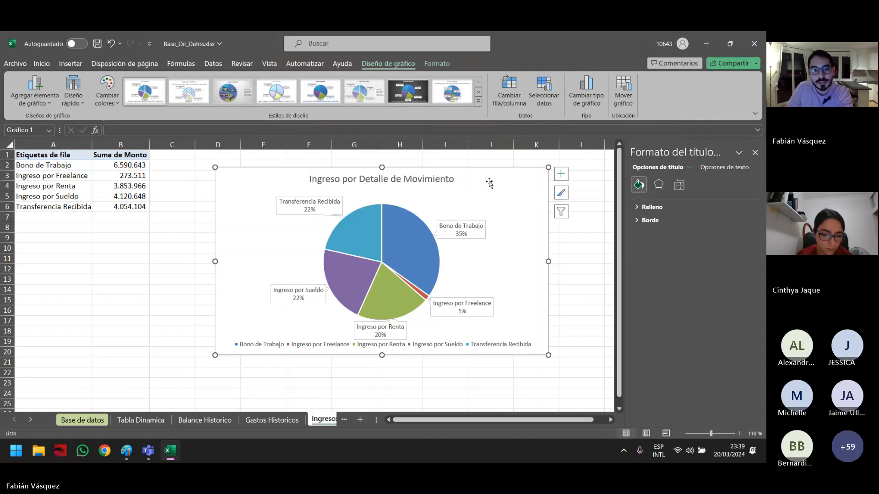
{"action": "left_click", "coordinate": [131, 246]}
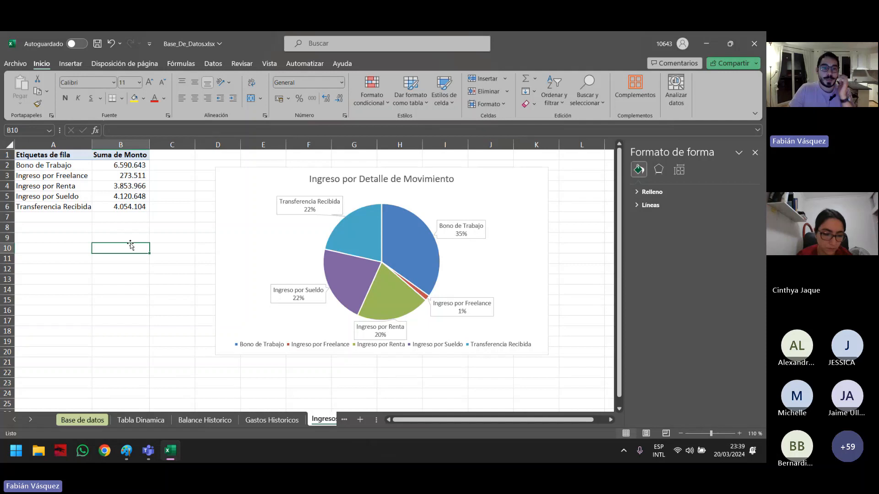
- Move only the Bono de Trabajo data label slightly up and away from its pie slice
{"action": "left_click", "coordinate": [247, 240]}
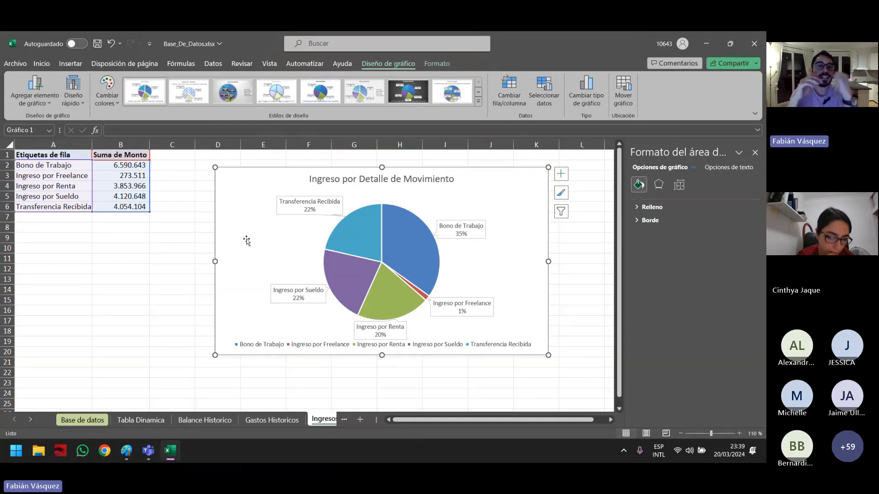
{"action": "left_click", "coordinate": [461, 227]}
{"action": "left_click", "coordinate": [461, 226]}
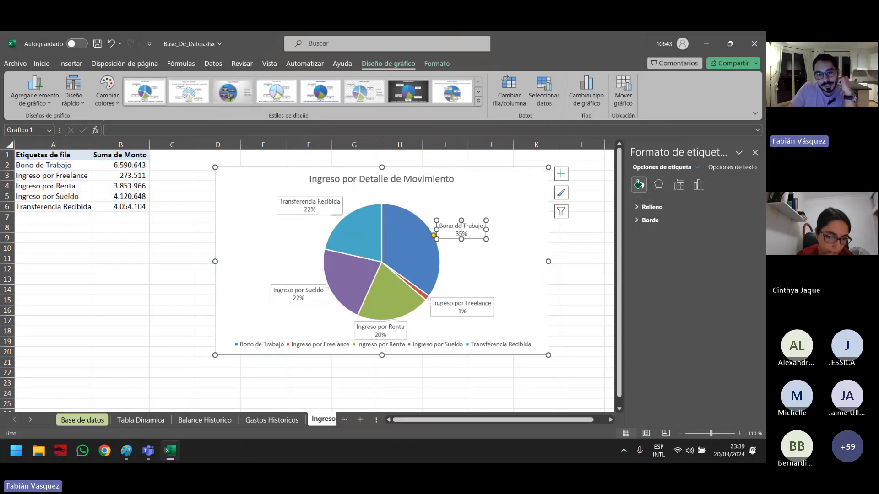
{"action": "left_click_drag", "start_coordinate": [469, 221], "coordinate": [473, 211]}
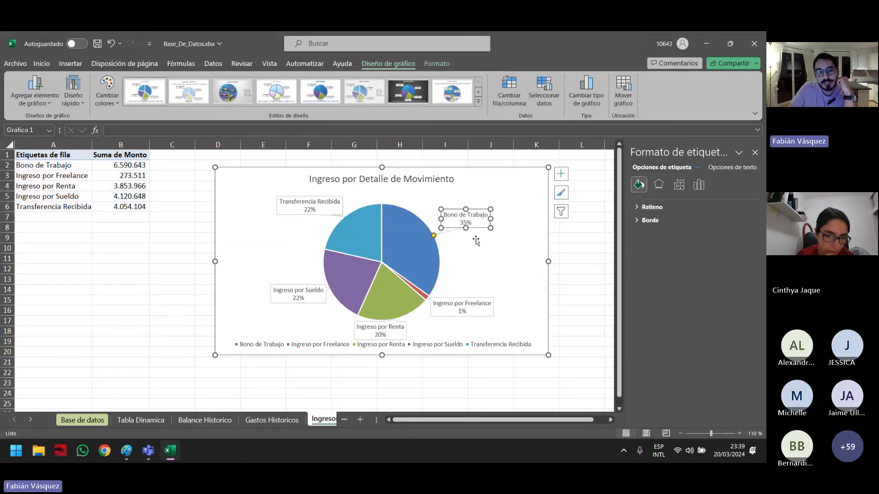
- Change the Ingreso por Detalle de Movimiento pie chart to a doughnut chart (Anillos)
{"action": "left_click", "coordinate": [476, 272]}
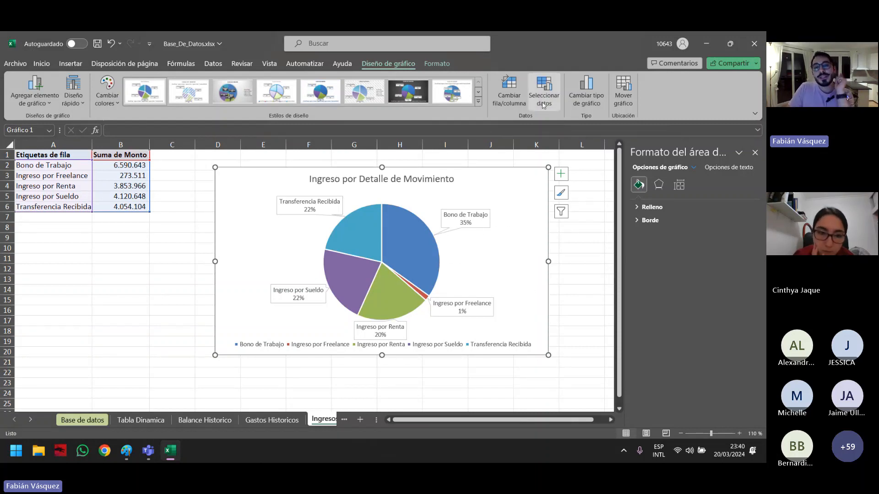
{"action": "left_click", "coordinate": [587, 89]}
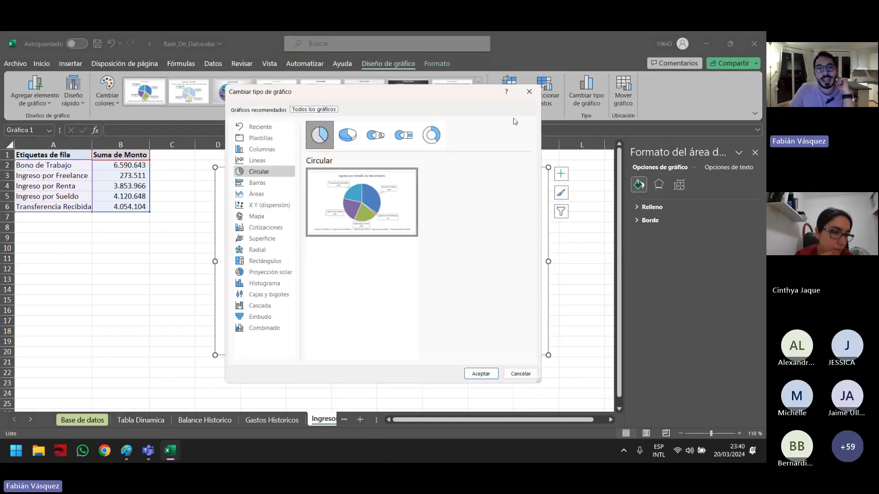
{"action": "left_click", "coordinate": [438, 140]}
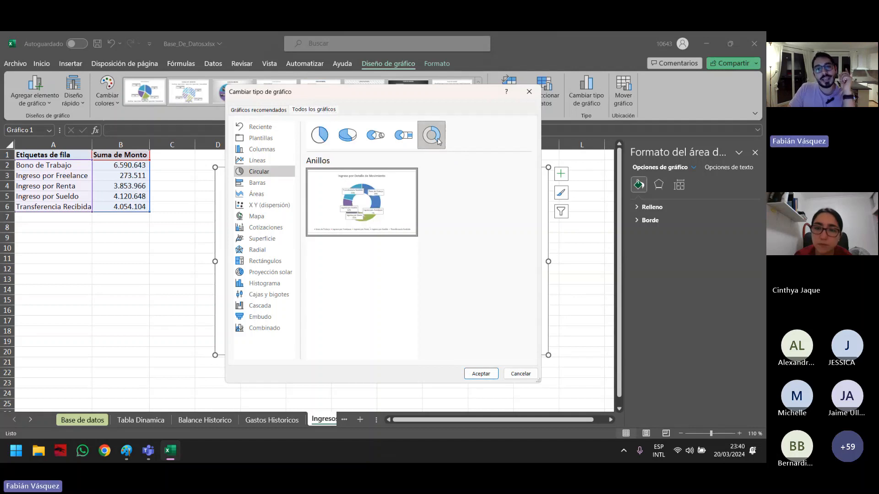
{"action": "left_click", "coordinate": [487, 374]}
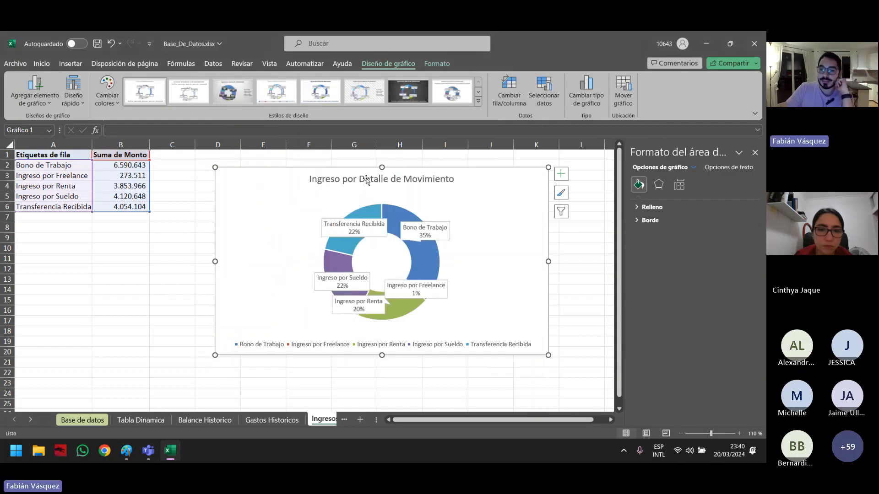
- Move the Transferencia Recibida, Bono de Trabajo and Ingreso por Freelance data labels outside the doughnut ring, beside their segments
{"action": "left_click", "coordinate": [351, 224]}
{"action": "left_click", "coordinate": [352, 224]}
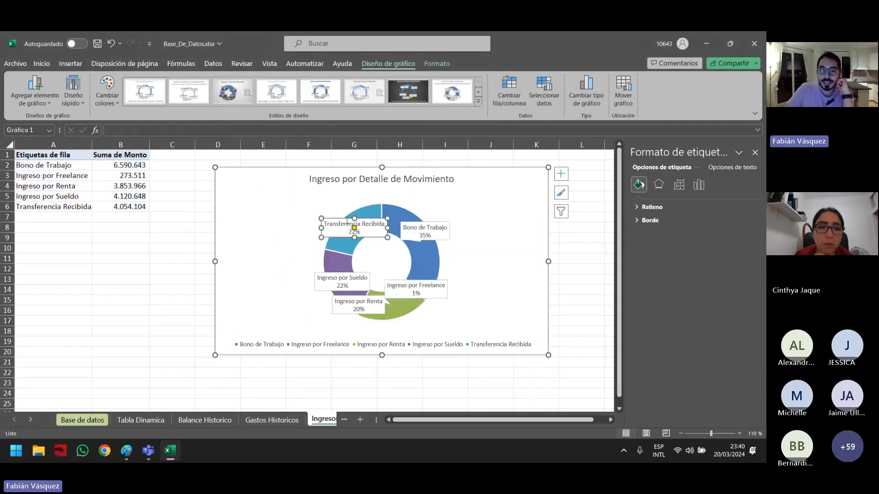
{"action": "left_click_drag", "start_coordinate": [339, 219], "coordinate": [290, 199]}
{"action": "left_click", "coordinate": [440, 223]}
{"action": "left_click_drag", "start_coordinate": [439, 223], "coordinate": [471, 204]}
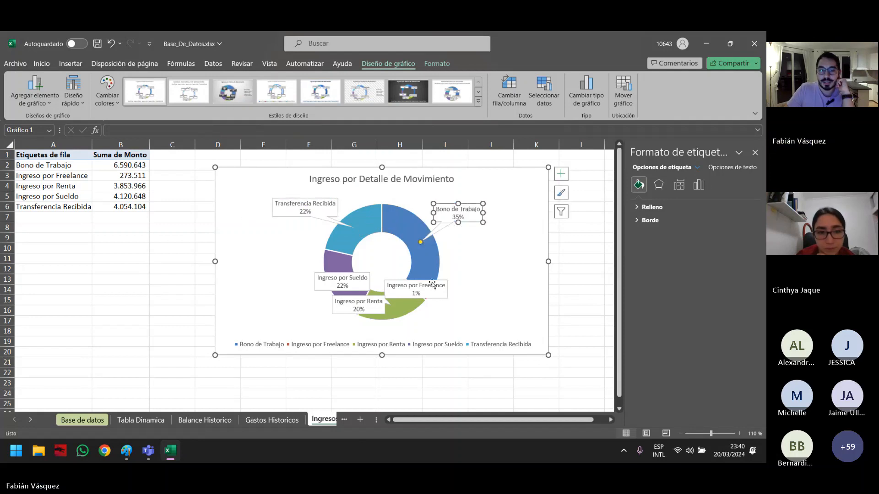
{"action": "left_click", "coordinate": [441, 289]}
{"action": "left_click_drag", "start_coordinate": [432, 280], "coordinate": [487, 290]}
- Move the Ingreso por Renta label below the ring and the Ingreso por Sueldo label to its left, and close the formatting pane
{"action": "left_click", "coordinate": [359, 311]}
{"action": "left_click", "coordinate": [354, 313]}
{"action": "left_click_drag", "start_coordinate": [350, 315], "coordinate": [341, 345]}
{"action": "left_click", "coordinate": [319, 286]}
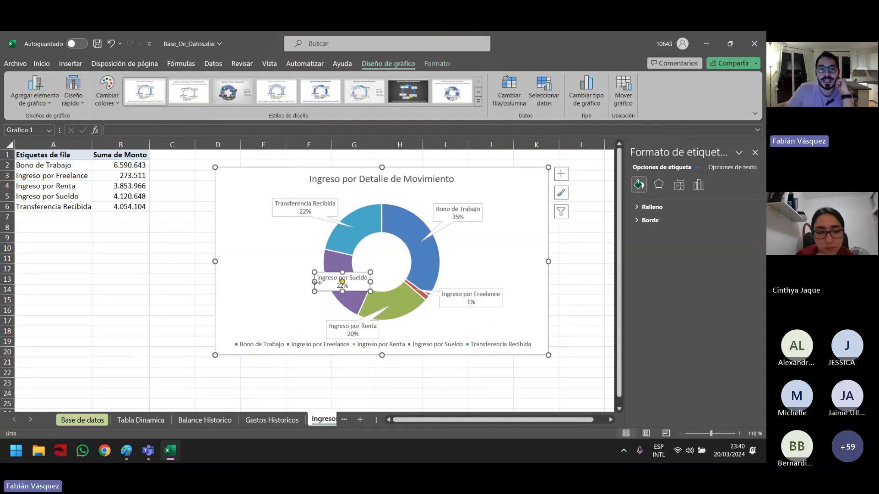
{"action": "left_click", "coordinate": [321, 279]}
{"action": "left_click_drag", "start_coordinate": [325, 272], "coordinate": [256, 274]}
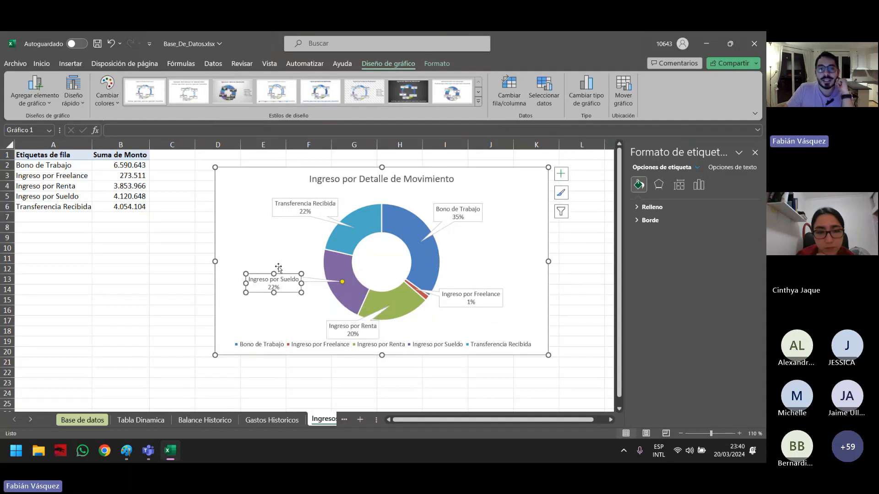
{"action": "left_click", "coordinate": [479, 262]}
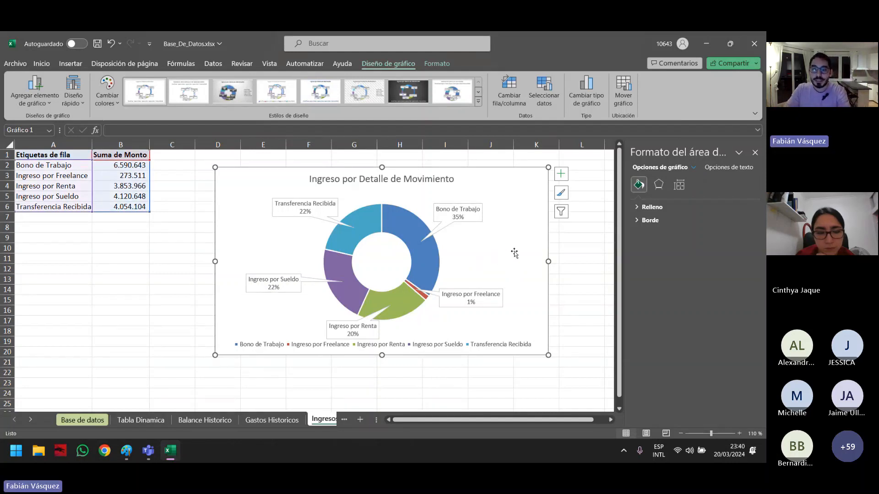
{"action": "left_click", "coordinate": [755, 152]}
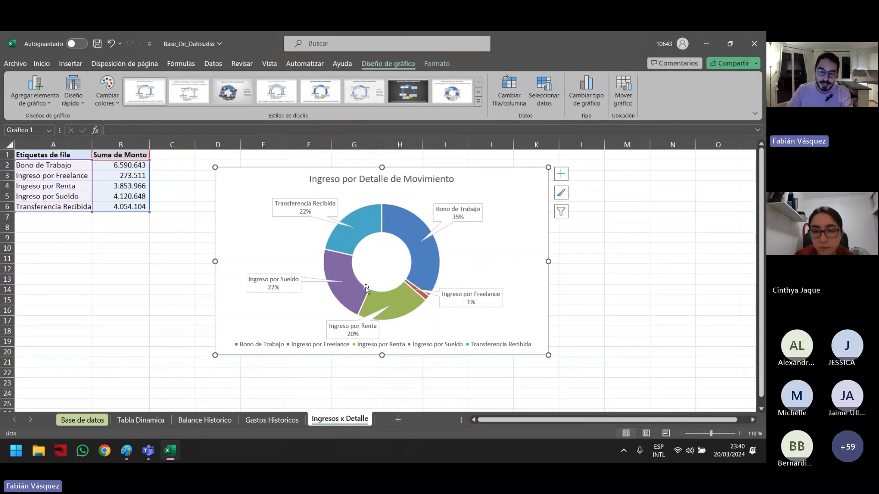
- Copy the monthly Egreso and Ingreso range A5:C12 from the Tabla Dinamica sheet and add a new blank worksheet
{"action": "mouse_move", "coordinate": [366, 289]}
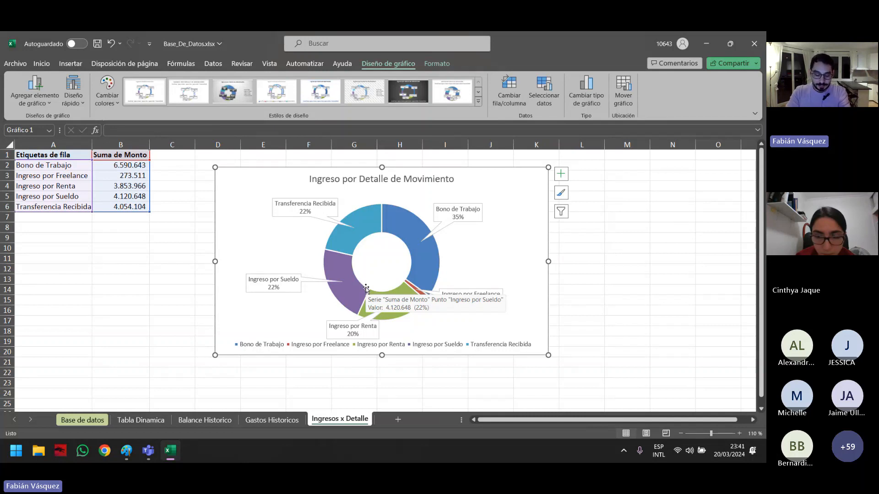
{"action": "left_click", "coordinate": [186, 308]}
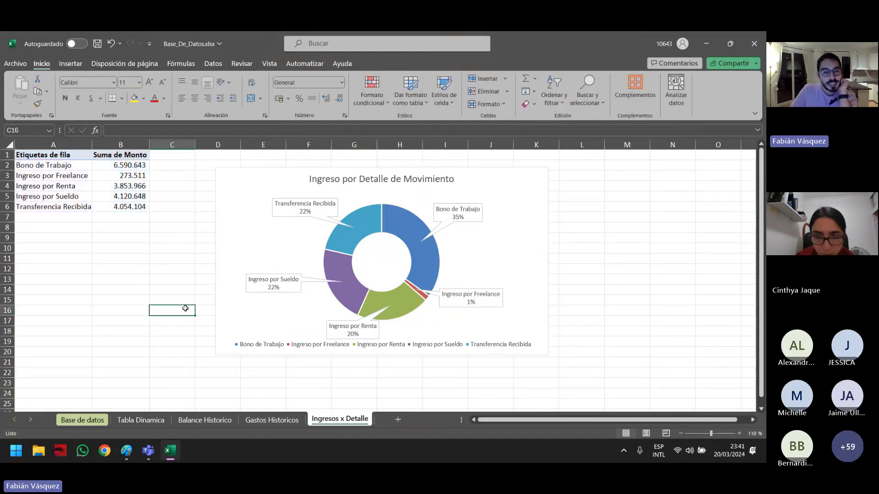
{"action": "left_click", "coordinate": [139, 421]}
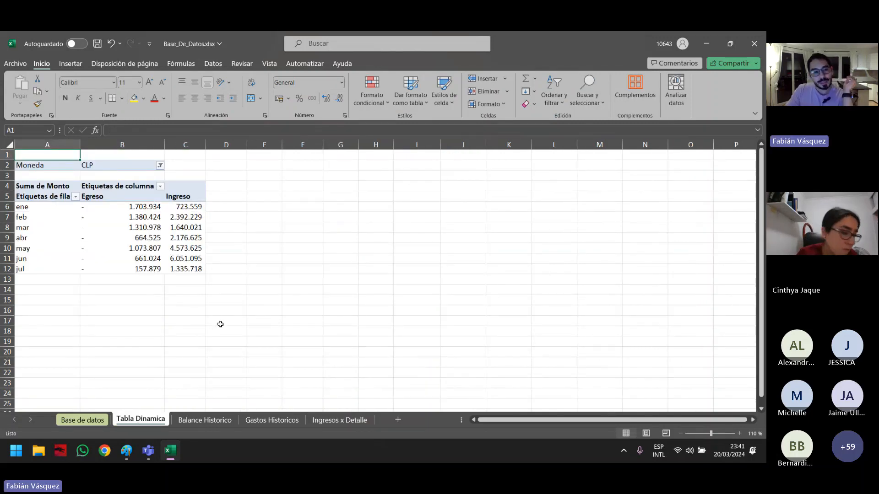
{"action": "left_click", "coordinate": [137, 231]}
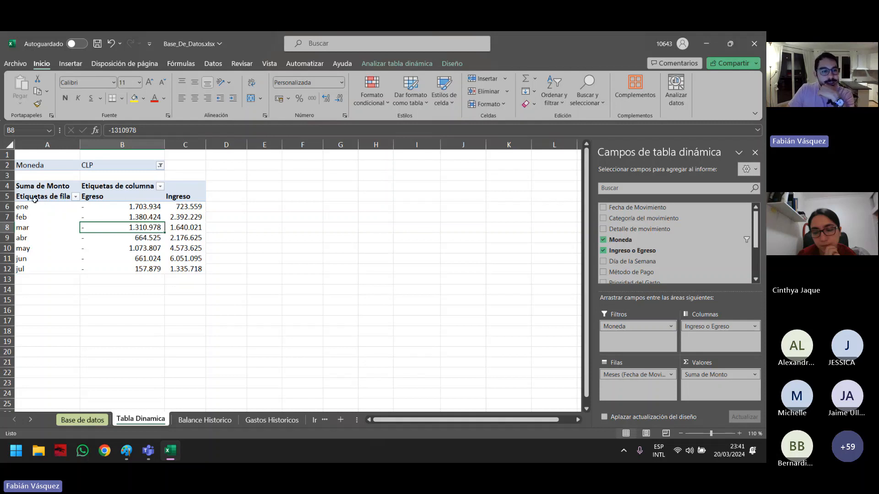
{"action": "left_click_drag", "start_coordinate": [34, 197], "coordinate": [186, 269]}
{"action": "key", "text": "ctrl+c"}
{"action": "left_click", "coordinate": [340, 419]}
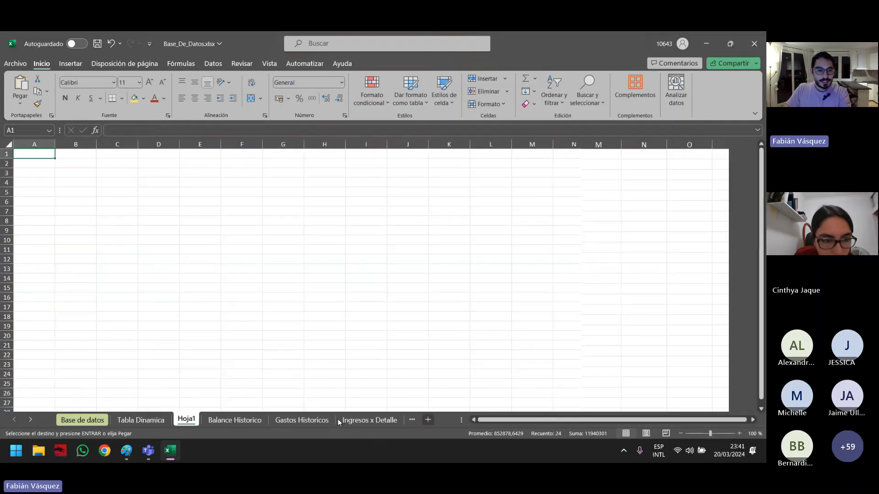
- Rename the new worksheet as Grafico de Lineas
{"action": "double_click", "coordinate": [186, 420]}
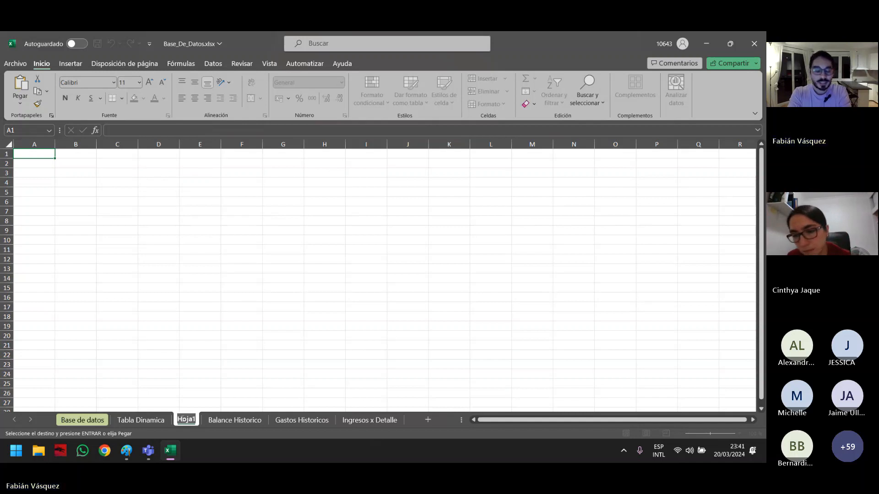
{"action": "type", "text": "Gra"}
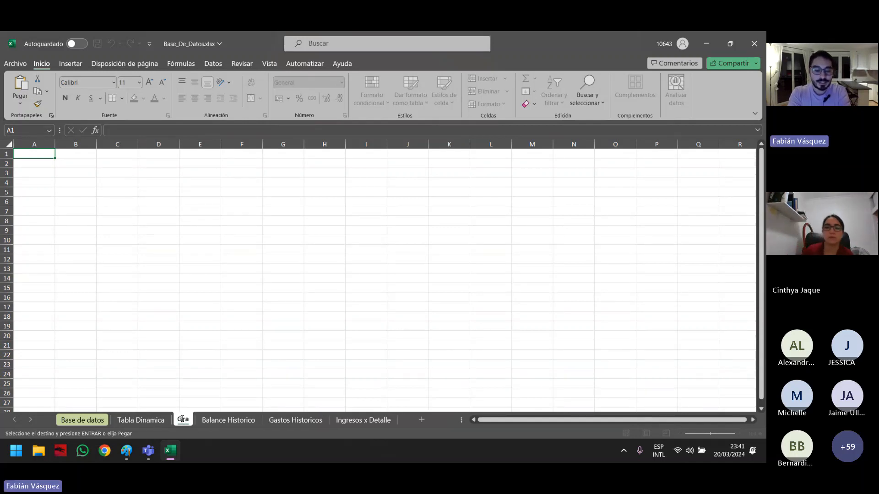
{"action": "type", "text": "fico de L"}
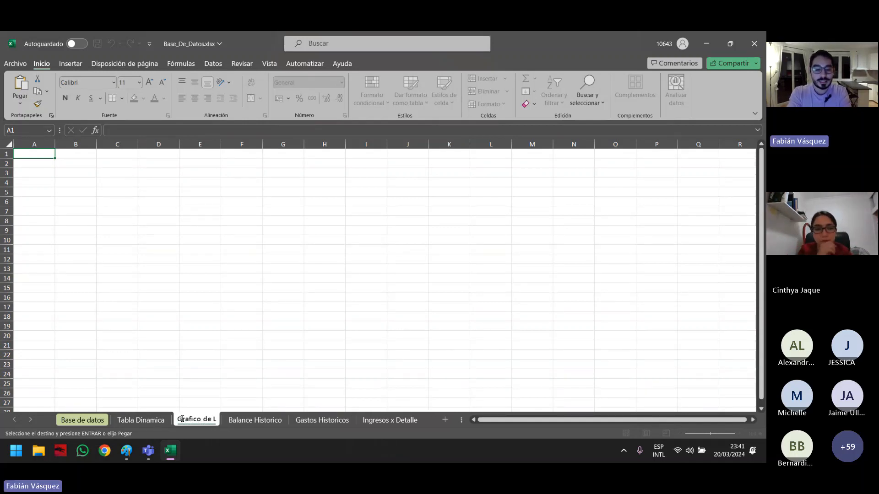
{"action": "type", "text": "ineas"}
{"action": "key", "text": "Return"}
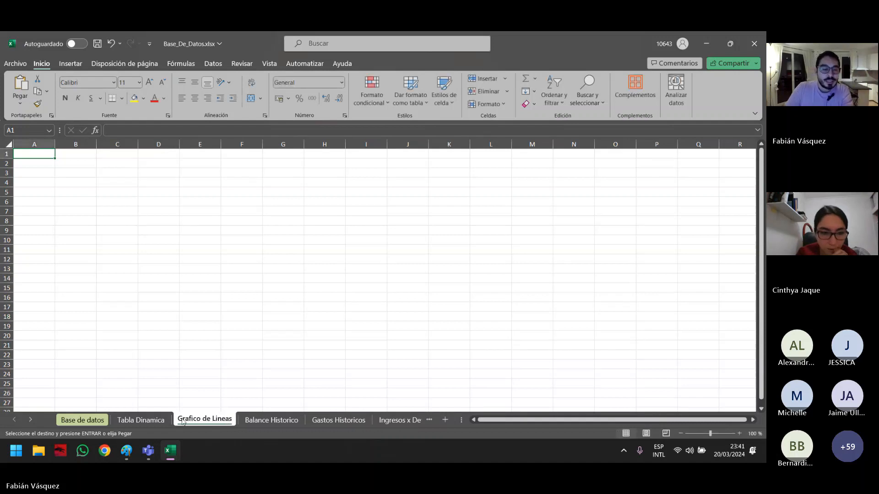
- Paste the copied table at A1 and insert a 2D line chart with markers from it
{"action": "key", "text": "ctrl+v"}
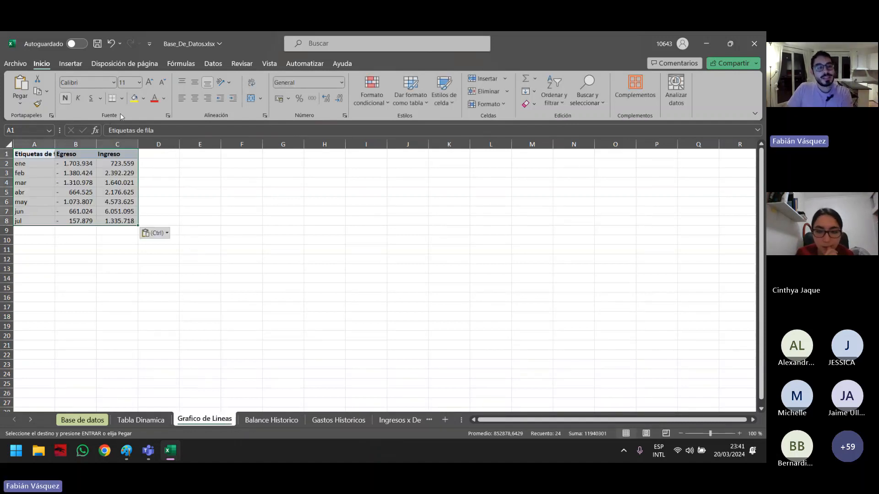
{"action": "left_click", "coordinate": [70, 65]}
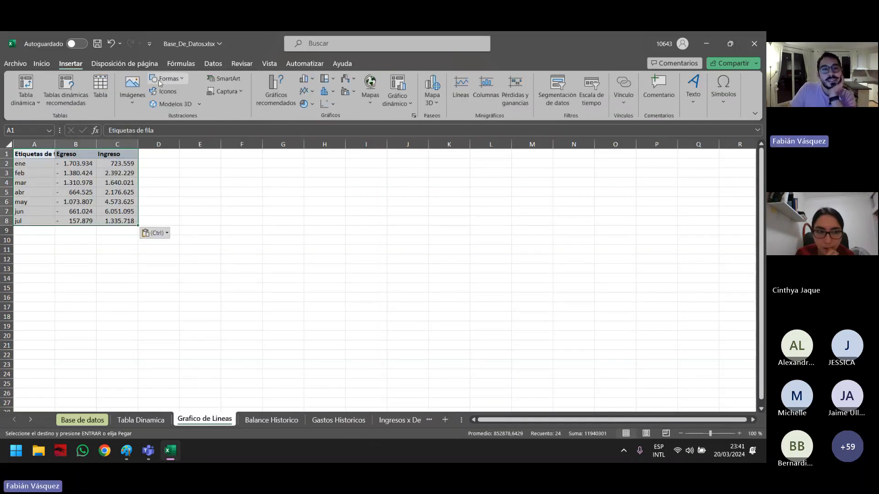
{"action": "left_click", "coordinate": [312, 91]}
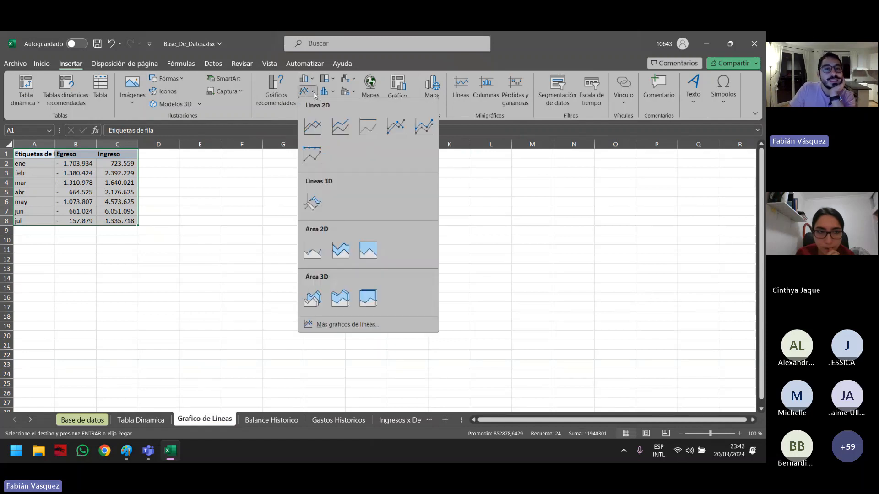
{"action": "left_click", "coordinate": [400, 131]}
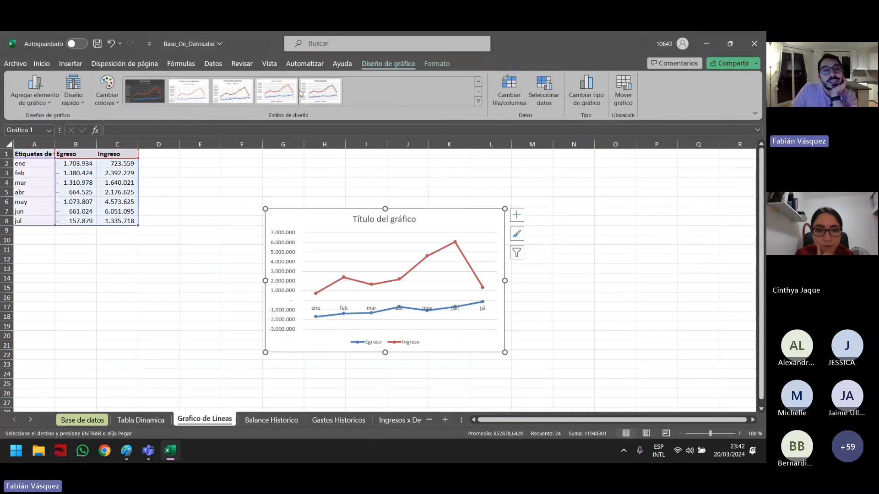
- Apply the dark-background chart style with glowing lines to the line chart
{"action": "left_click", "coordinate": [143, 98]}
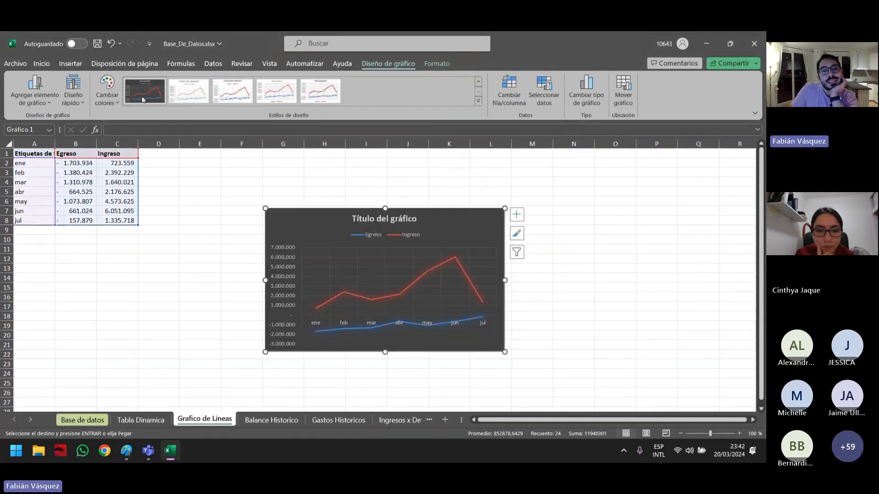
{"action": "left_click", "coordinate": [188, 196]}
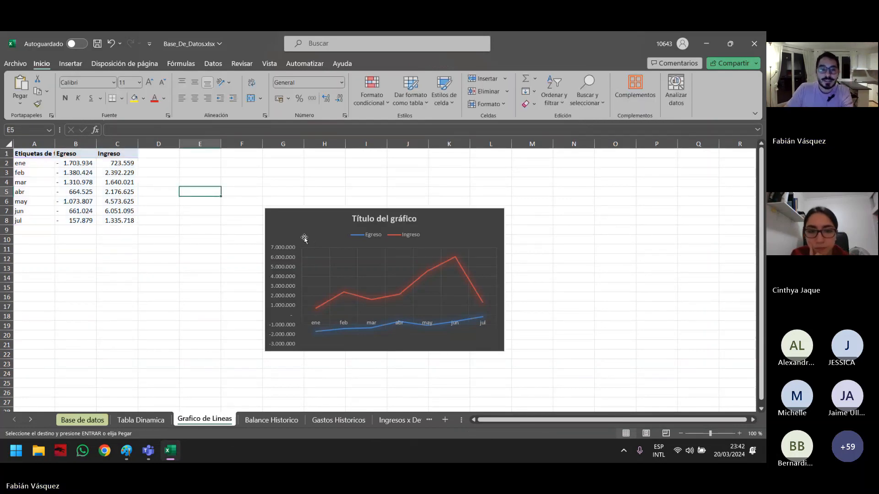
- Exclude the Egreso series from the line chart's data source so that only Ingreso is plotted
{"action": "left_click", "coordinate": [285, 216]}
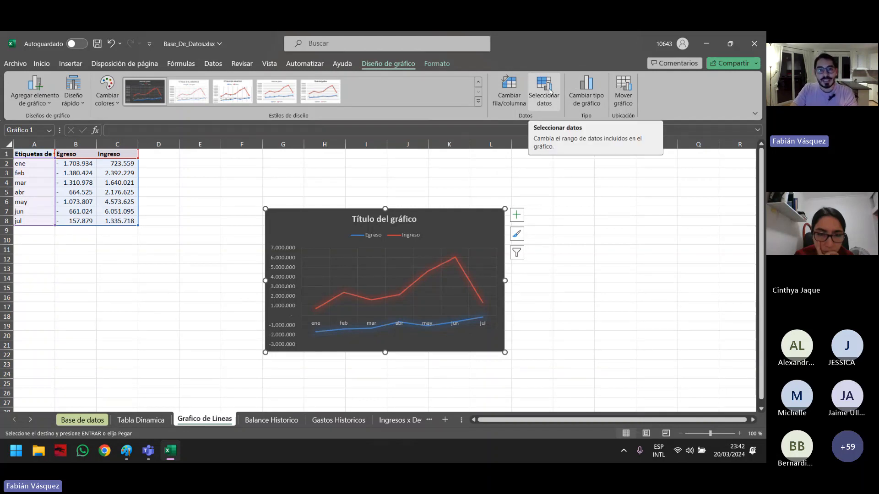
{"action": "left_click", "coordinate": [549, 92]}
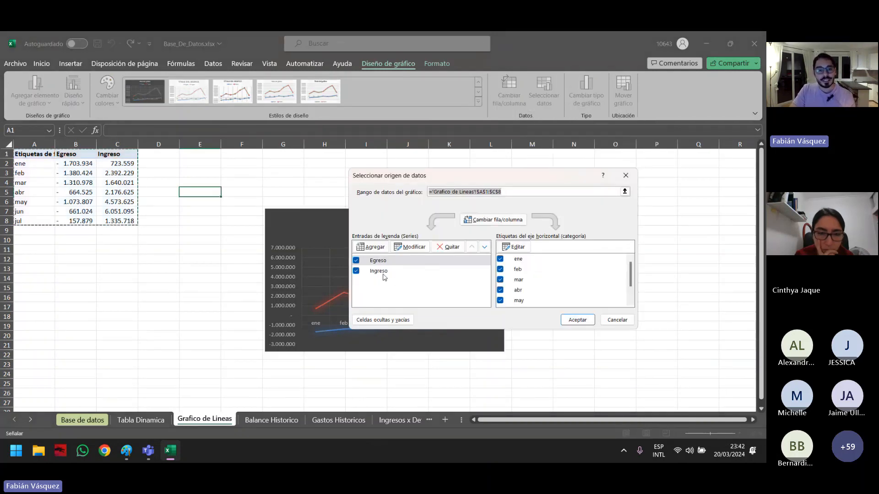
{"action": "left_click", "coordinate": [357, 260]}
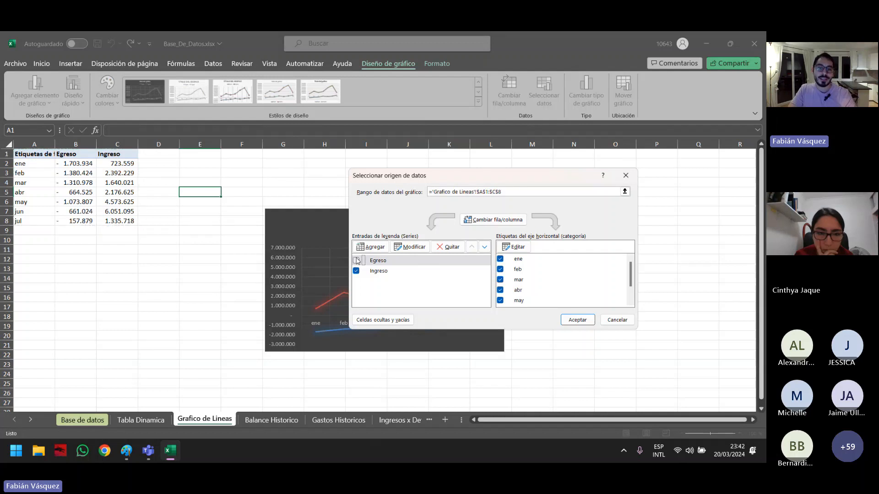
{"action": "left_click", "coordinate": [577, 319]}
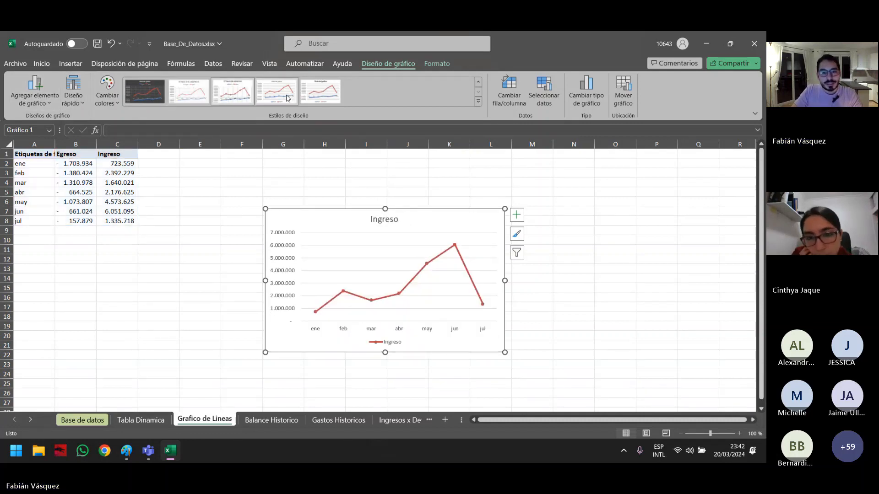
- Apply the white chart style with square markers, vertical gridlines and uppercase month labels to the Ingreso line chart
{"action": "left_click", "coordinate": [184, 100]}
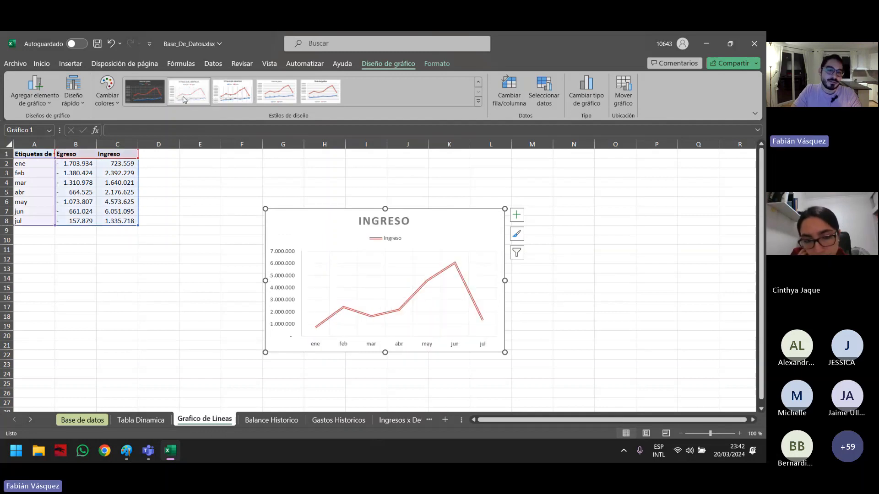
{"action": "left_click", "coordinate": [227, 96]}
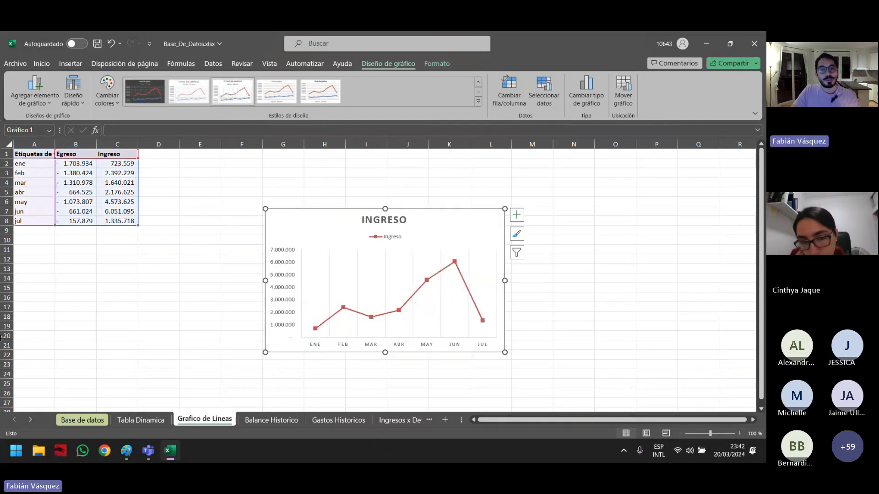
- Add data callout labels (Llamada de datos) to the Ingreso line
{"action": "left_click", "coordinate": [42, 99]}
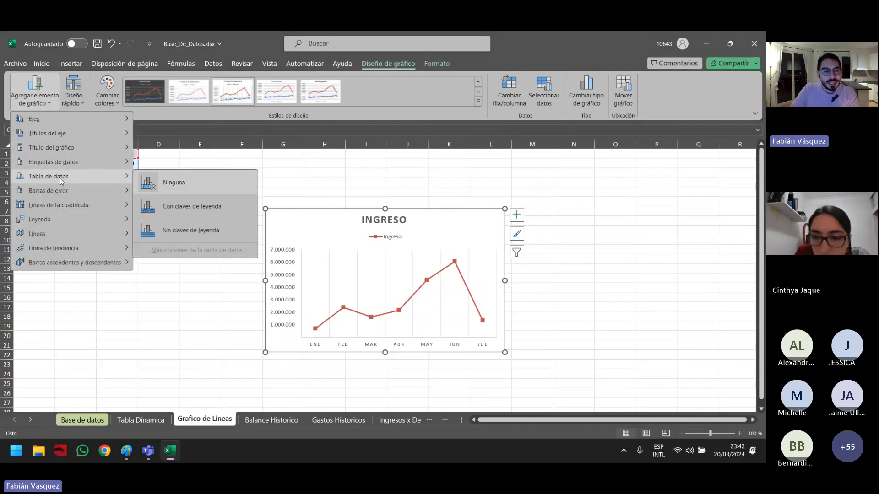
{"action": "mouse_move", "coordinate": [76, 163]}
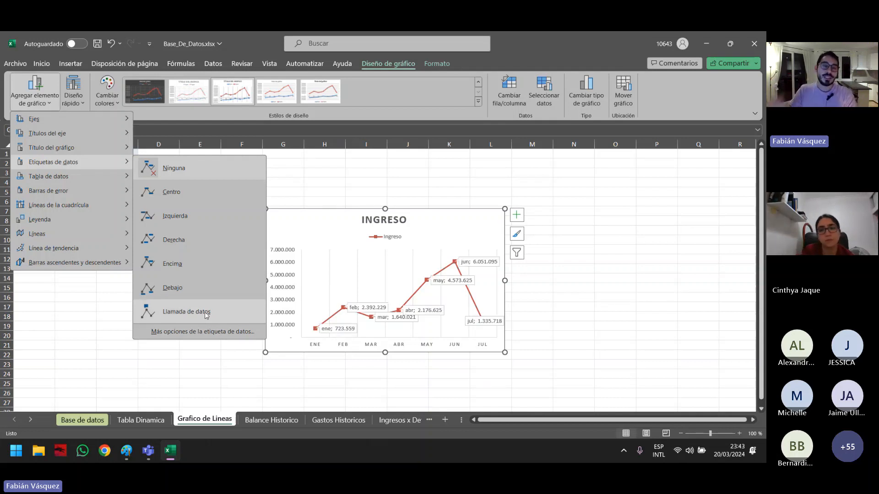
{"action": "left_click", "coordinate": [205, 313]}
- Move the feb, ene and mar data callouts above their points on the line, and deselect the chart
{"action": "left_click", "coordinate": [372, 306]}
{"action": "left_click", "coordinate": [371, 306]}
{"action": "left_click_drag", "start_coordinate": [374, 303], "coordinate": [353, 290]}
{"action": "left_click", "coordinate": [334, 328]}
{"action": "left_click_drag", "start_coordinate": [333, 317], "coordinate": [302, 305]}
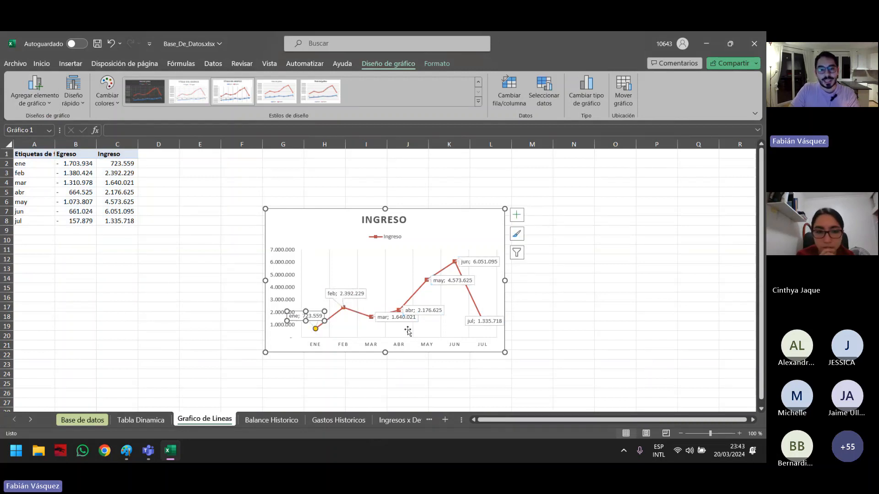
{"action": "left_click", "coordinate": [392, 315]}
{"action": "left_click", "coordinate": [391, 315]}
{"action": "left_click", "coordinate": [388, 315]}
{"action": "left_click_drag", "start_coordinate": [388, 314], "coordinate": [378, 299]}
{"action": "left_click", "coordinate": [564, 306]}
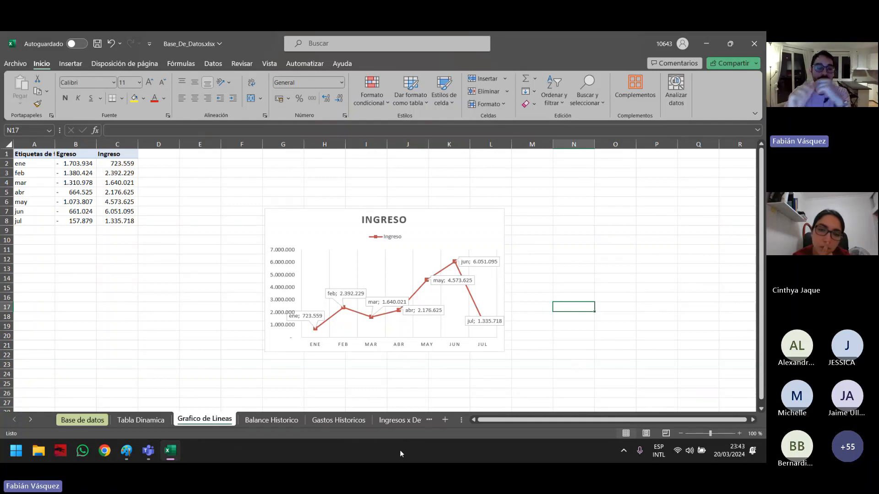
- Review the doughnut chart on the Ingresos x Detalle sheet and return to the Grafico de Lineas sheet
{"action": "left_click", "coordinate": [399, 420]}
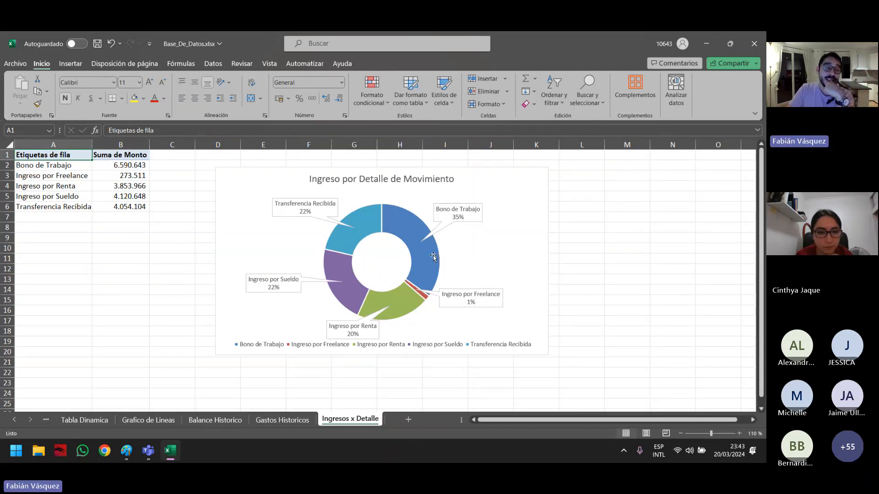
{"action": "left_click", "coordinate": [149, 420]}
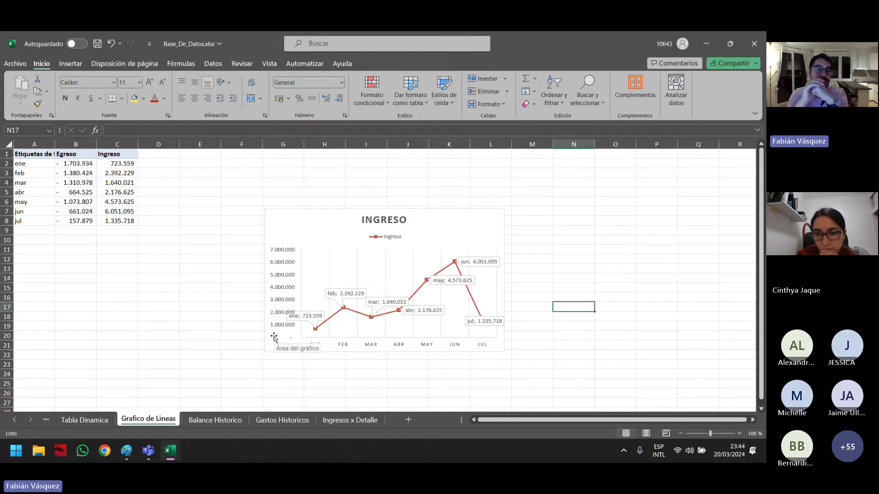
- Move the Ingreso line chart up and to the right, with its upper-left corner in column H at row 4
{"action": "left_click", "coordinate": [122, 165]}
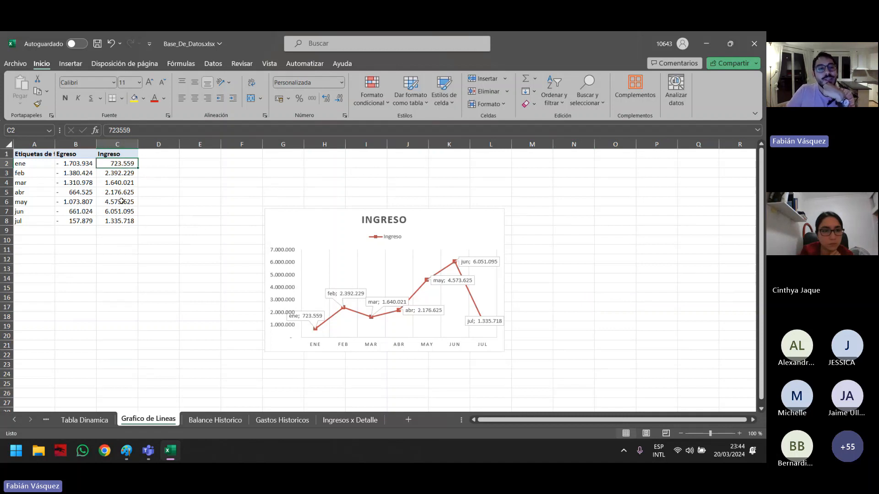
{"action": "left_click_drag", "start_coordinate": [427, 218], "coordinate": [474, 186]}
{"action": "right_click", "coordinate": [170, 421]}
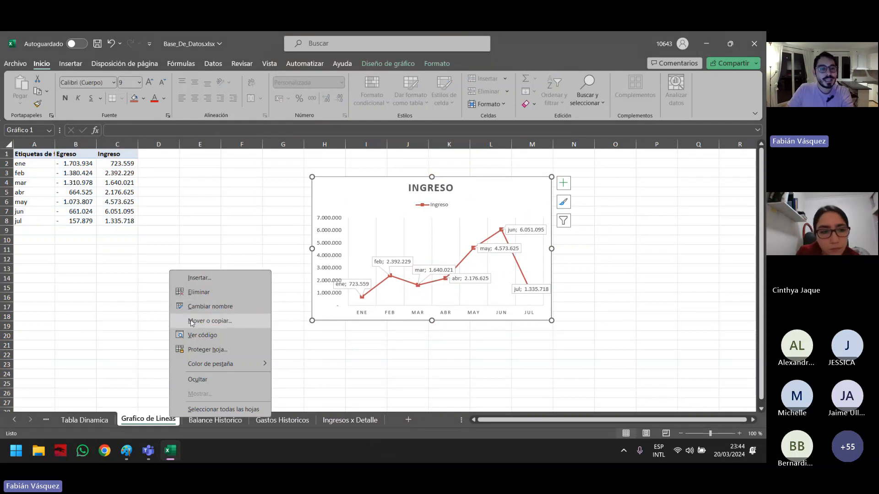
{"action": "left_click", "coordinate": [151, 423]}
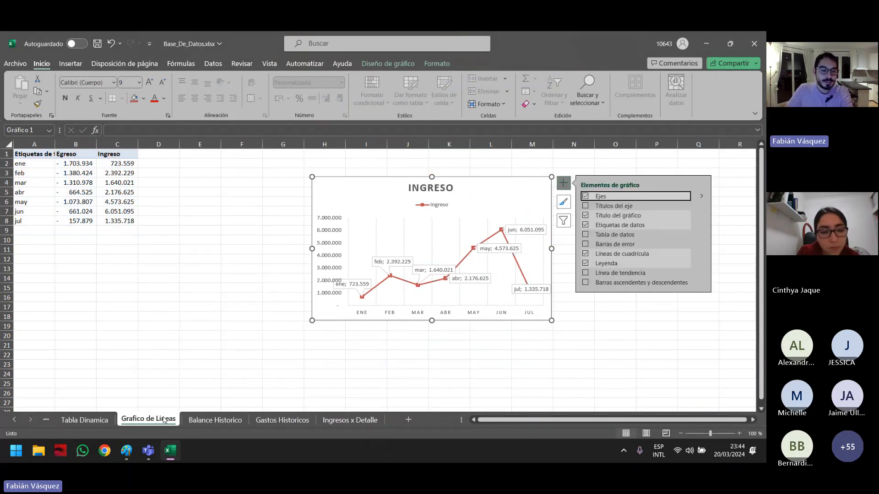
{"action": "right_click", "coordinate": [163, 418]}
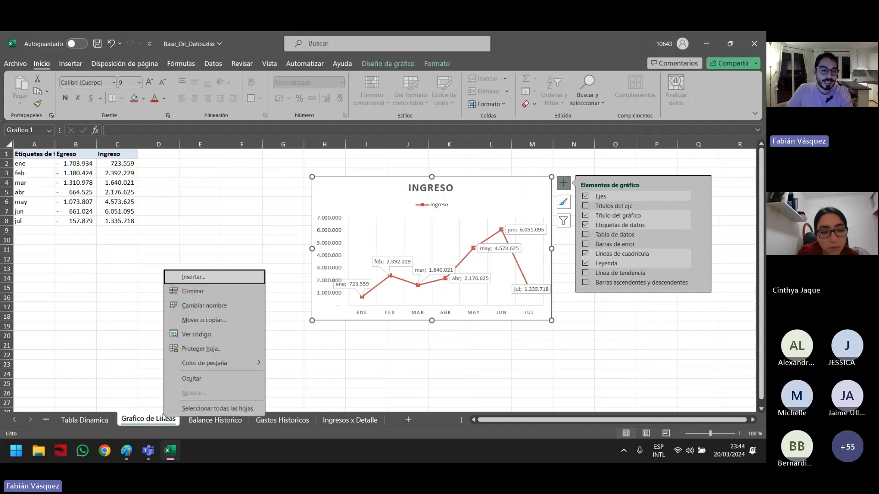
{"action": "left_click", "coordinate": [509, 364]}
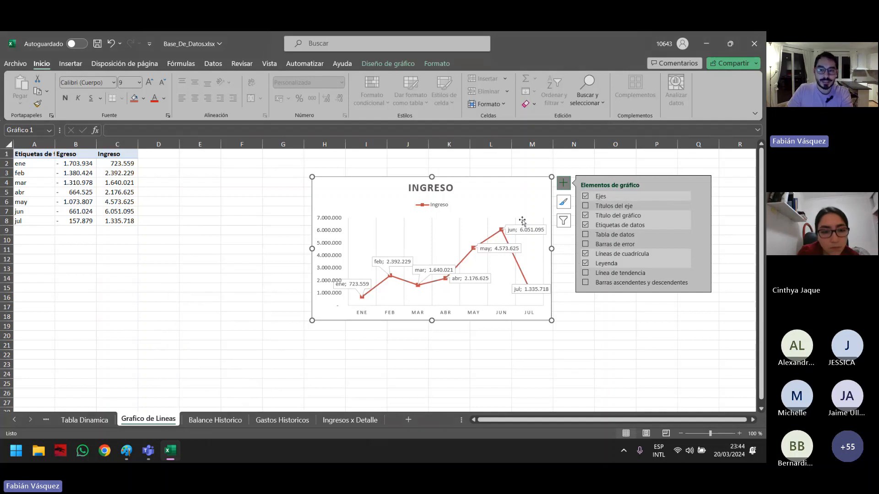
- Create a copy of the Grafico de Lineas sheet at the end of the workbook
{"action": "right_click", "coordinate": [156, 423]}
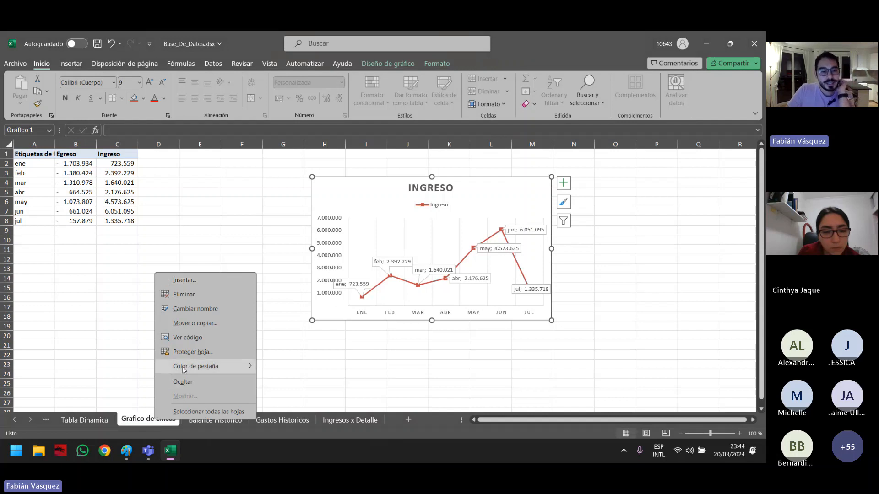
{"action": "left_click", "coordinate": [197, 324]}
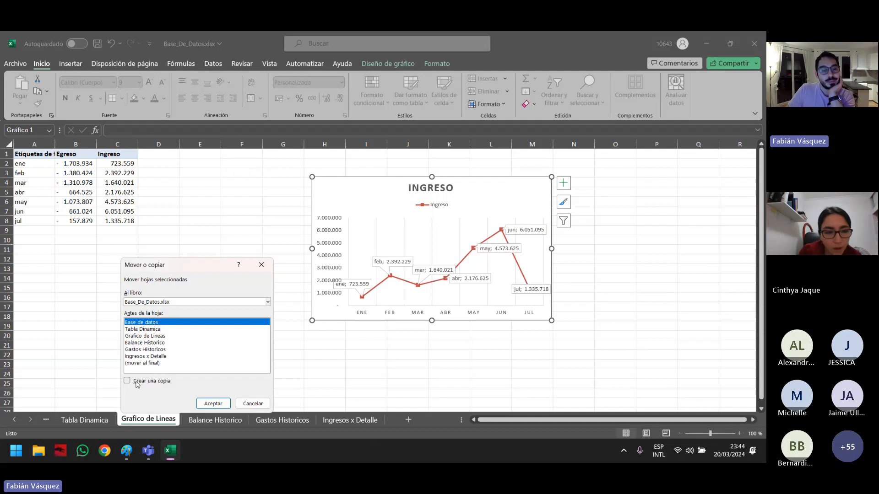
{"action": "left_click", "coordinate": [135, 364]}
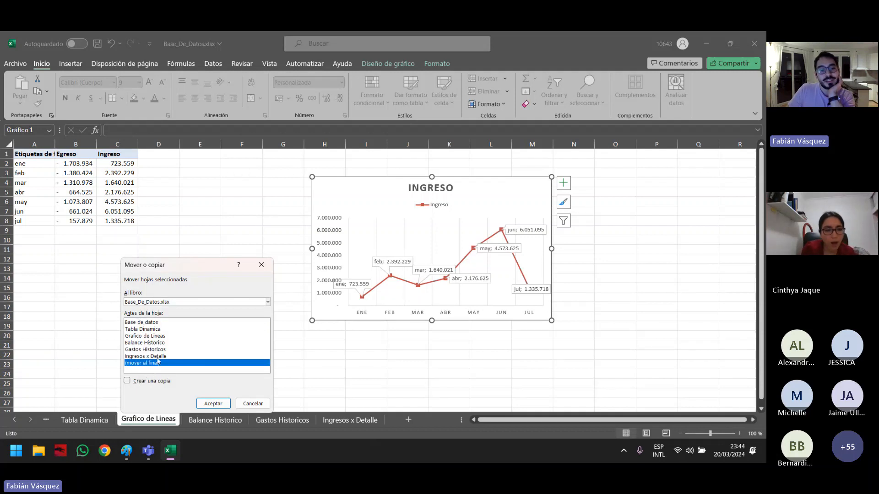
{"action": "left_click", "coordinate": [127, 382]}
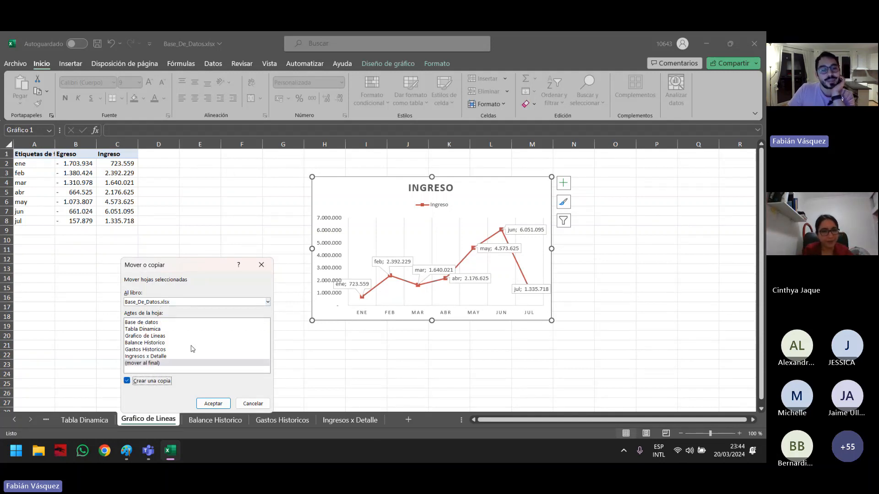
{"action": "left_click", "coordinate": [213, 405]}
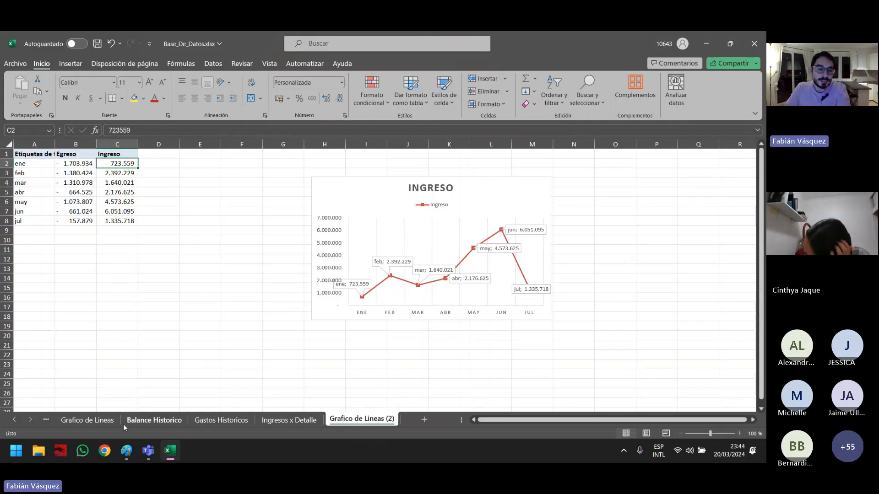
- Copy all cells of the original Grafico de Lineas sheet, including its chart, into a new blank sheet starting at A1
{"action": "left_click", "coordinate": [14, 420]}
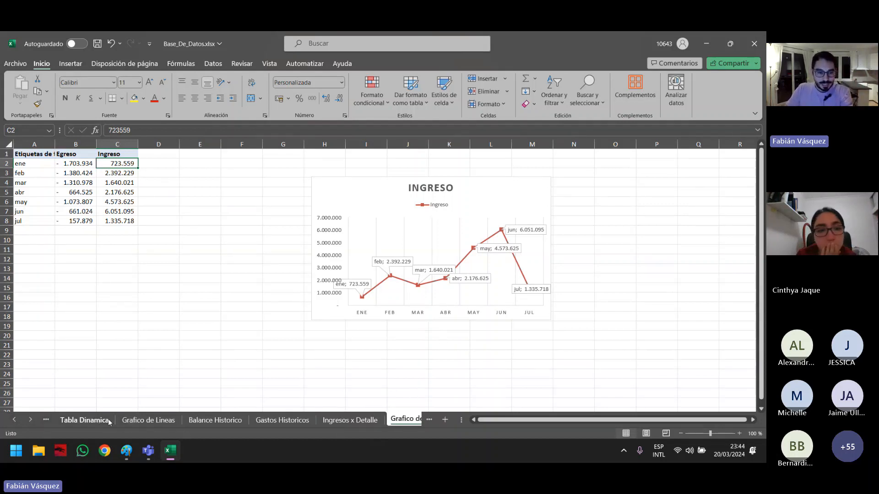
{"action": "left_click", "coordinate": [165, 419]}
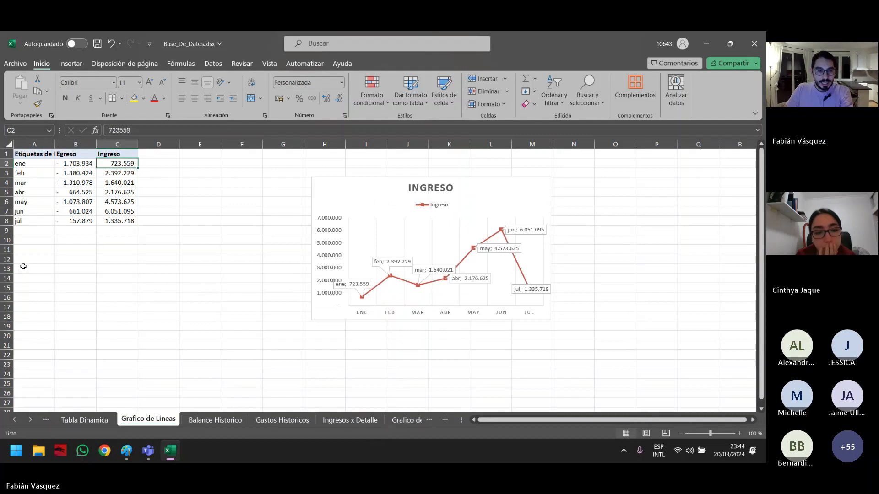
{"action": "left_click", "coordinate": [9, 145]}
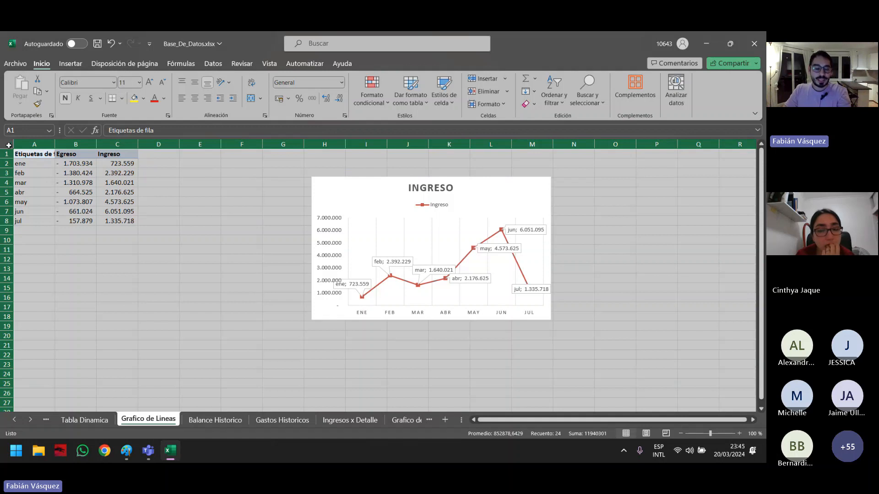
{"action": "key", "text": "ctrl+c"}
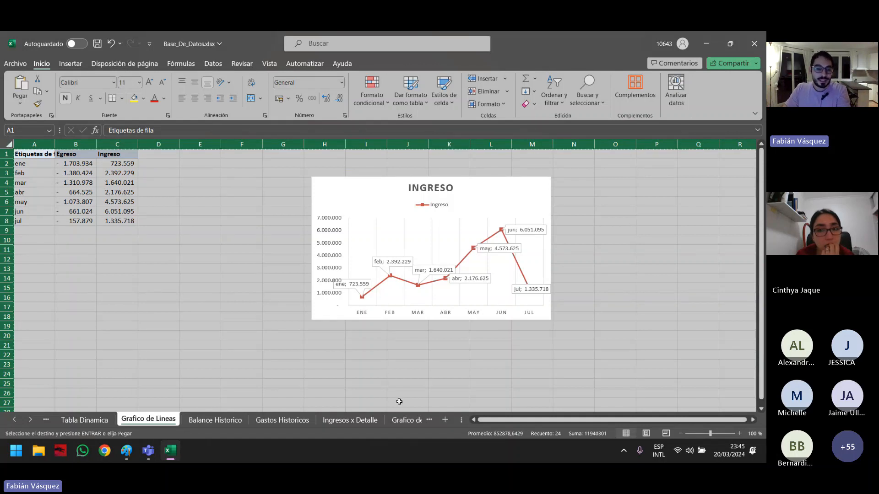
{"action": "left_click", "coordinate": [443, 419]}
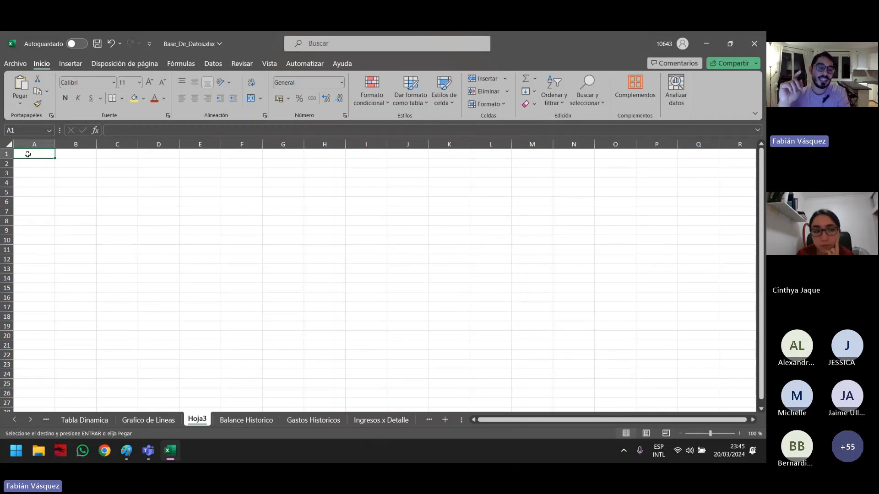
{"action": "key", "text": "ctrl+v"}
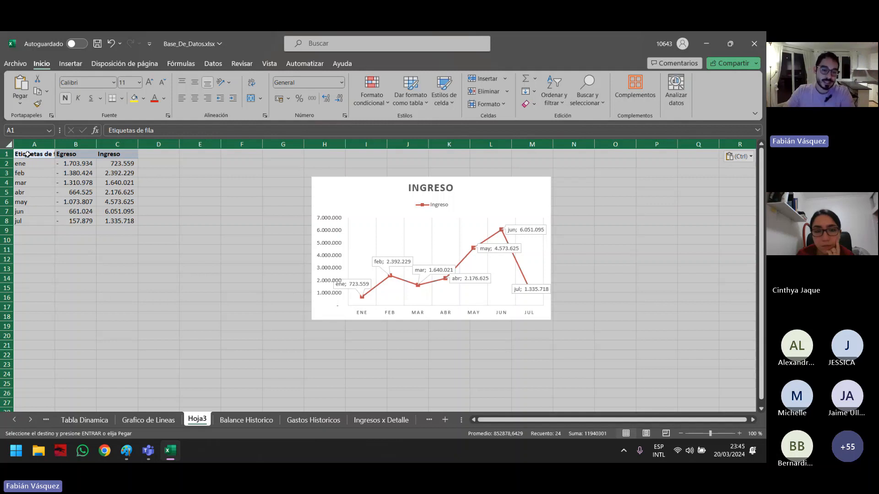
{"action": "left_click", "coordinate": [212, 354]}
- Delete the Hoja3 sheet from the workbook
{"action": "right_click", "coordinate": [197, 419]}
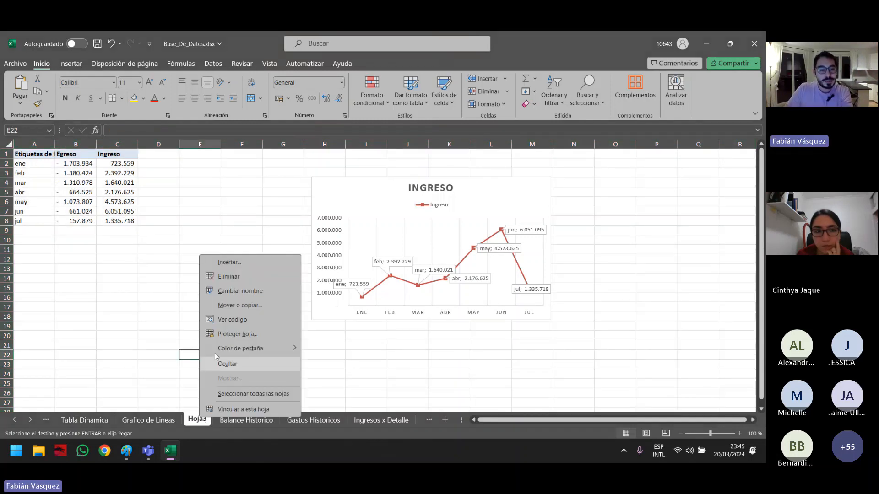
{"action": "left_click", "coordinate": [244, 278]}
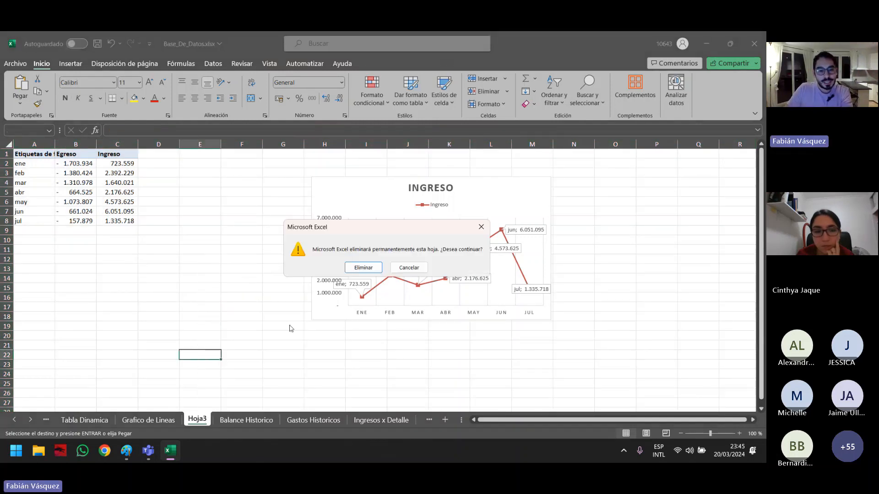
{"action": "left_click", "coordinate": [370, 268]}
- Rename the Grafico de Lineas (2) sheet as Formulas Porcentaje
{"action": "left_click", "coordinate": [30, 420]}
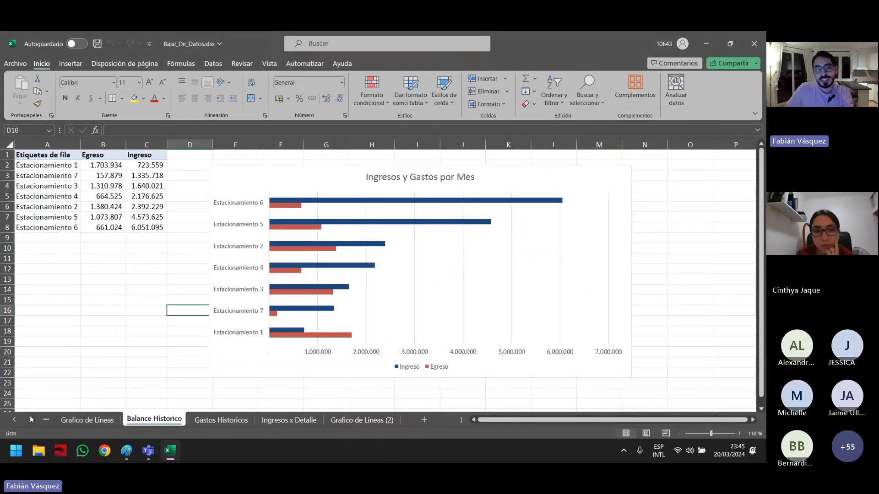
{"action": "left_click", "coordinate": [361, 420]}
{"action": "double_click", "coordinate": [398, 420]}
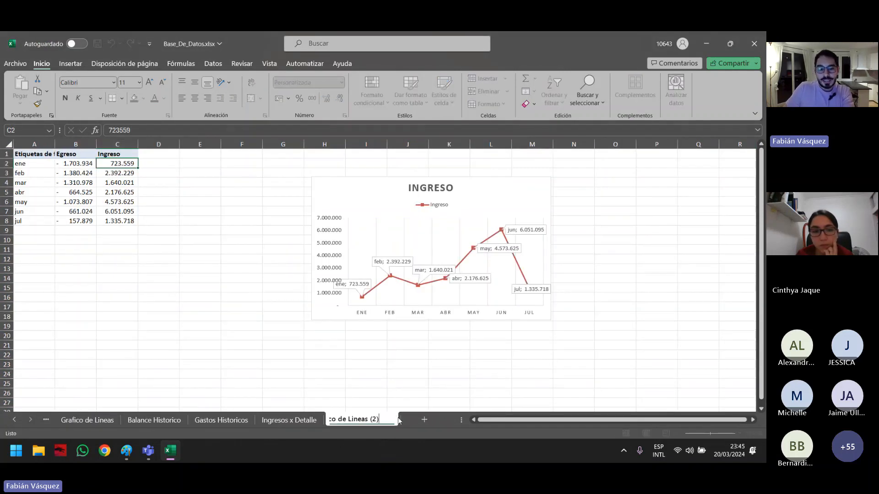
{"action": "key", "text": "BackSpace"}
{"action": "key", "text": "BackSpace"}
{"action": "key", "text": "BackSpace"}
{"action": "key", "text": "BackSpace"}
{"action": "key", "text": "Return"}
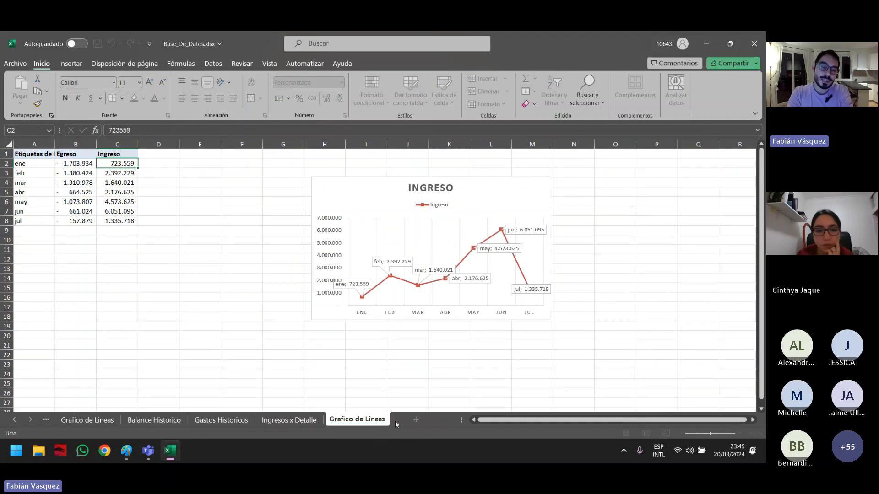
{"action": "key", "text": "BackSpace"}
{"action": "key", "text": "BackSpace"}
{"action": "key", "text": "BackSpace"}
{"action": "key", "text": "BackSpace"}
{"action": "key", "text": "BackSpace"}
{"action": "key", "text": "BackSpace"}
{"action": "key", "text": "BackSpace"}
{"action": "key", "text": "BackSpace"}
{"action": "key", "text": "BackSpace"}
{"action": "key", "text": "BackSpace"}
{"action": "key", "text": "BackSpace"}
{"action": "key", "text": "BackSpace"}
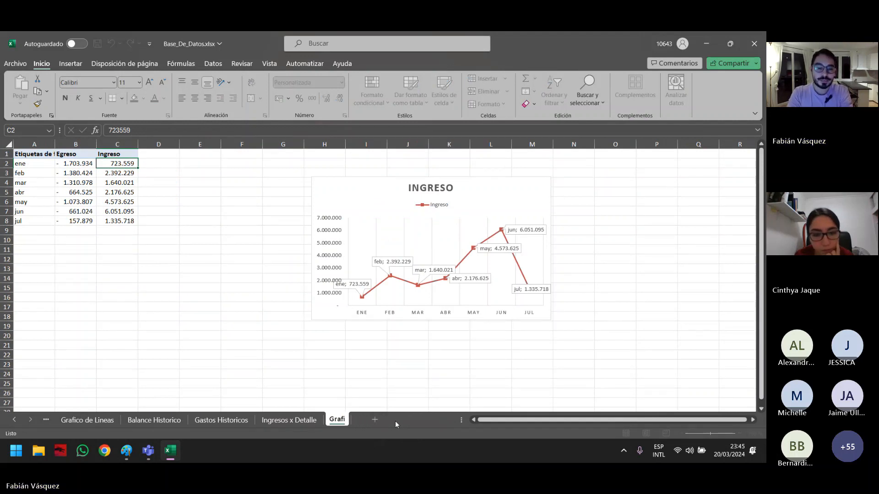
{"action": "key", "text": "BackSpace"}
{"action": "key", "text": "BackSpace"}
{"action": "key", "text": "BackSpace"}
{"action": "key", "text": "BackSpace"}
{"action": "key", "text": "BackSpace"}
{"action": "type", "text": "For"}
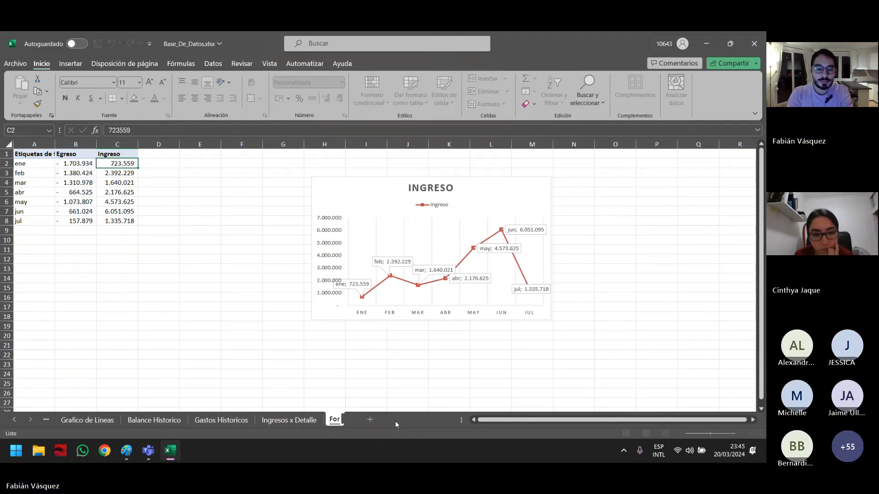
{"action": "type", "text": "mulas Por"}
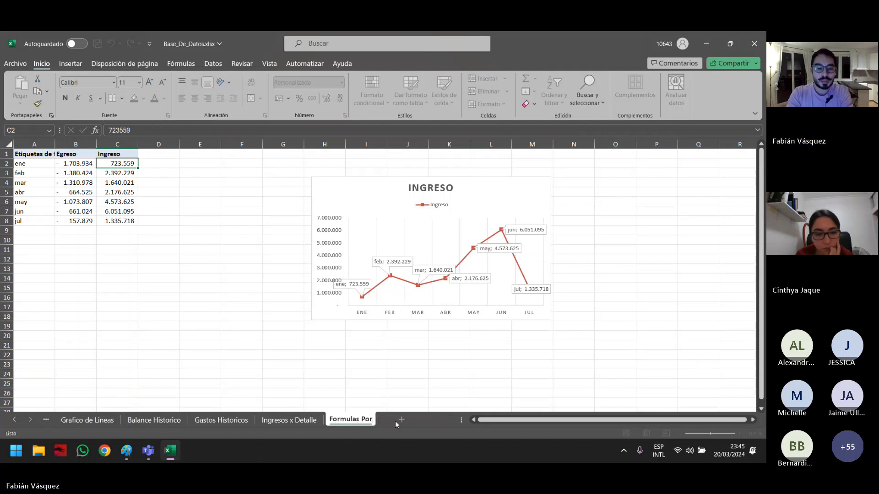
{"action": "type", "text": "cent"}
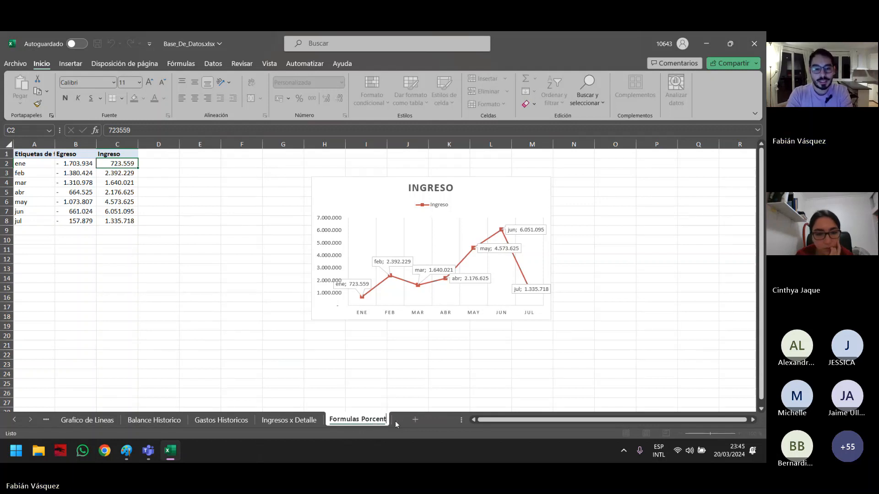
{"action": "type", "text": "aje"}
{"action": "key", "text": "Return"}
- Delete the Ingreso line chart from the Formulas Porcentaje sheet, keeping the data table
{"action": "left_click", "coordinate": [384, 372]}
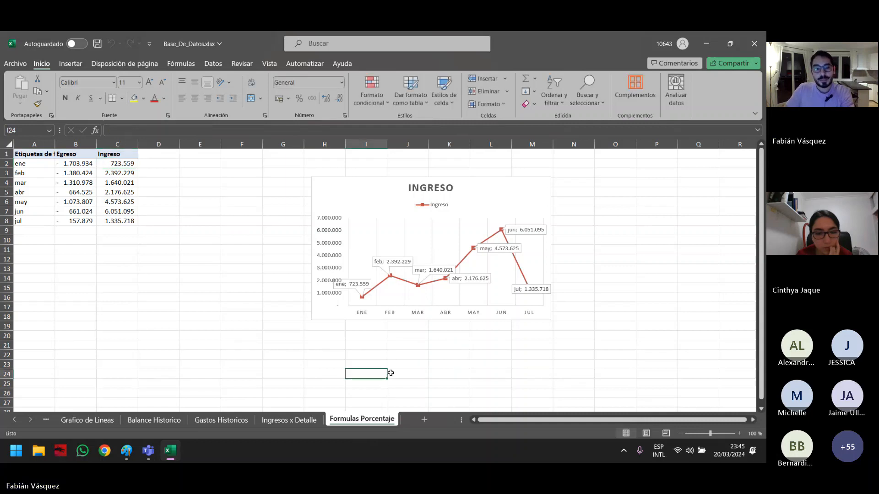
{"action": "left_click", "coordinate": [387, 193]}
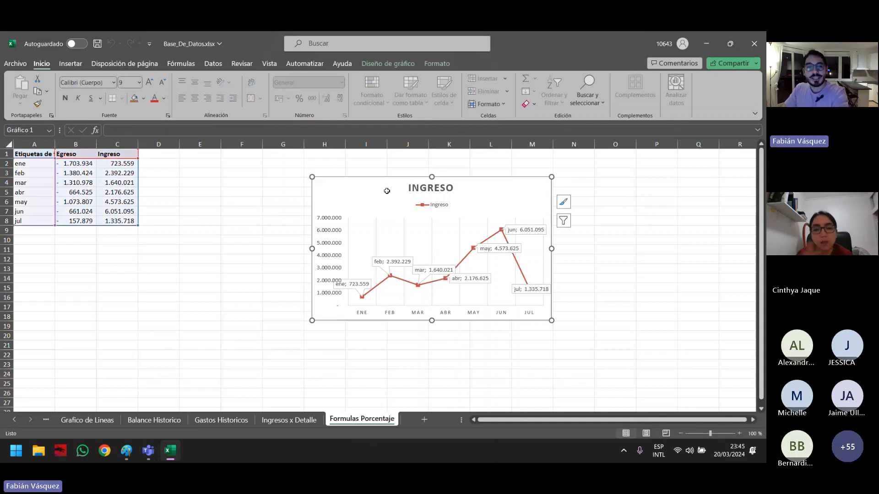
{"action": "key", "text": "Delete"}
{"action": "left_click", "coordinate": [268, 218]}
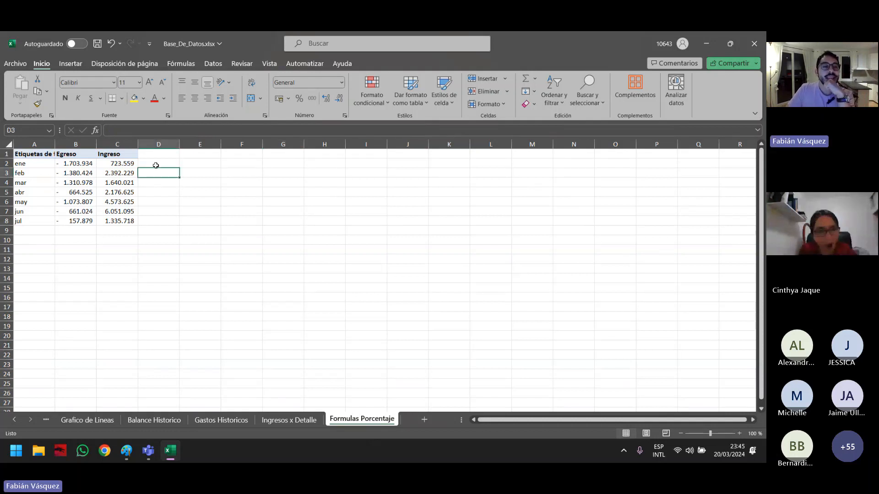
- Enter the headers Sumar, Restar, Multiplicar and Dividir in cells E1 to H1
{"action": "left_click", "coordinate": [195, 154]}
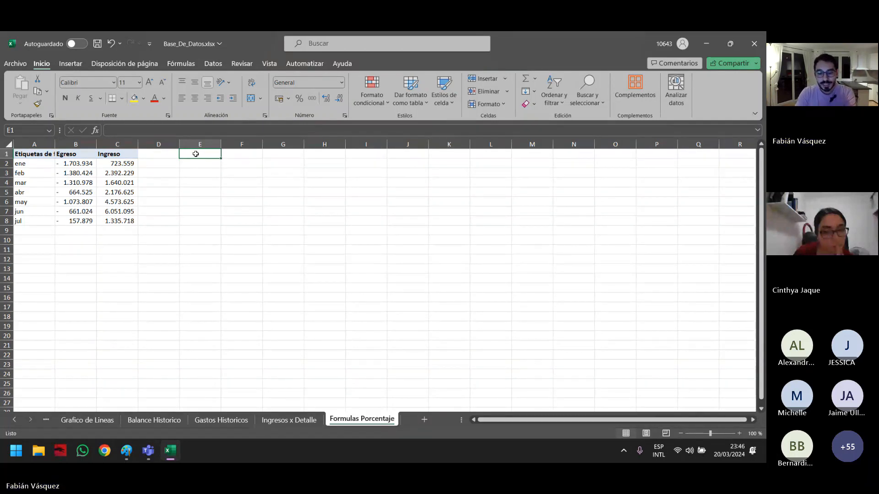
{"action": "type", "text": "Sumar"}
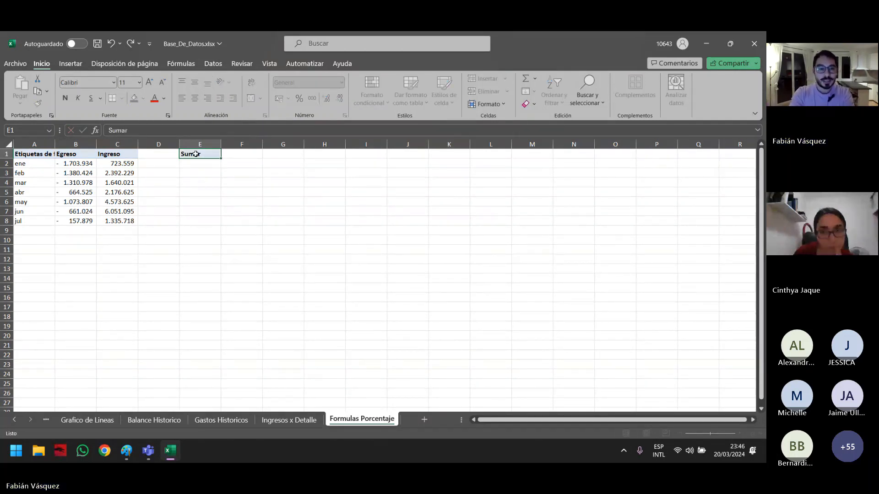
{"action": "key", "text": "Tab"}
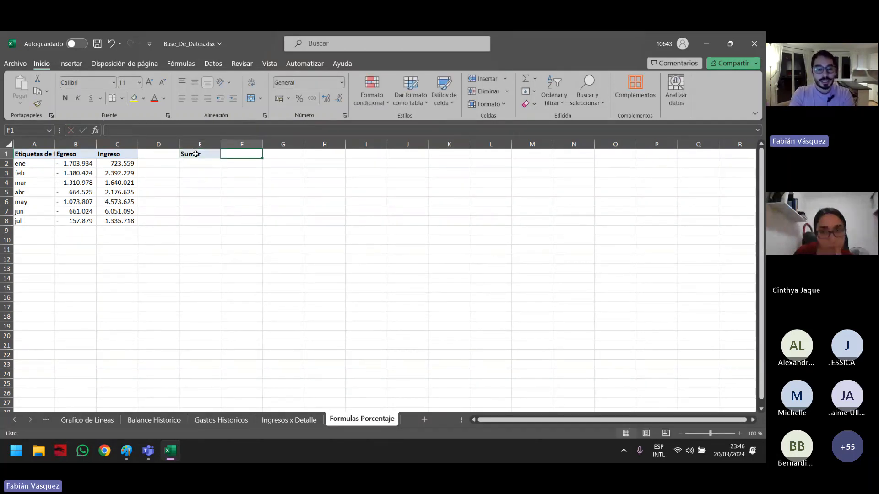
{"action": "type", "text": "Restar"}
{"action": "key", "text": "Tab"}
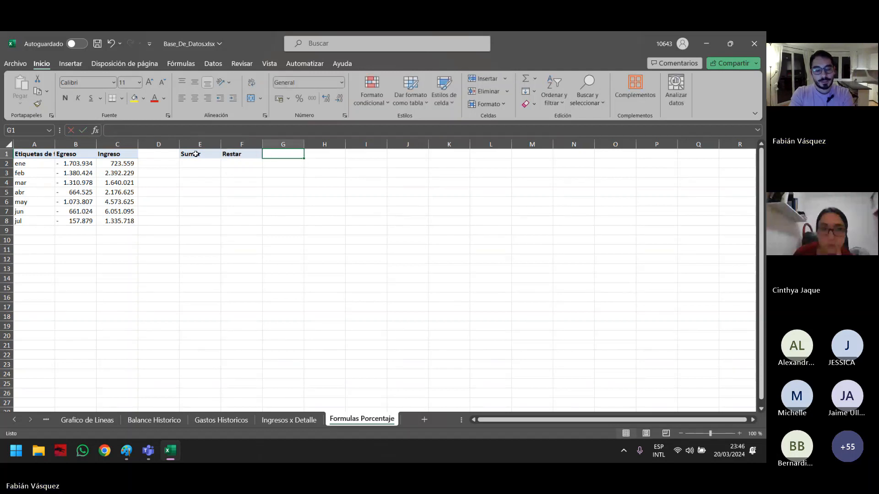
{"action": "type", "text": "Multiplicar"}
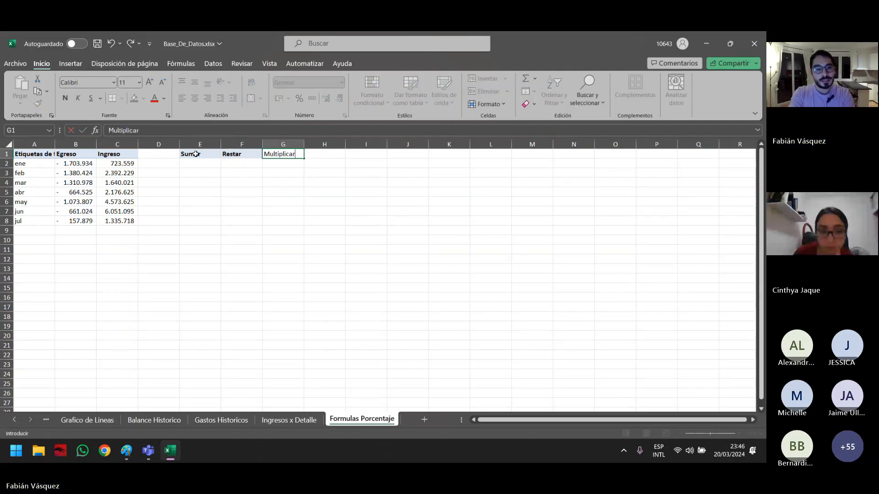
{"action": "key", "text": "Tab"}
{"action": "type", "text": "Dividir"}
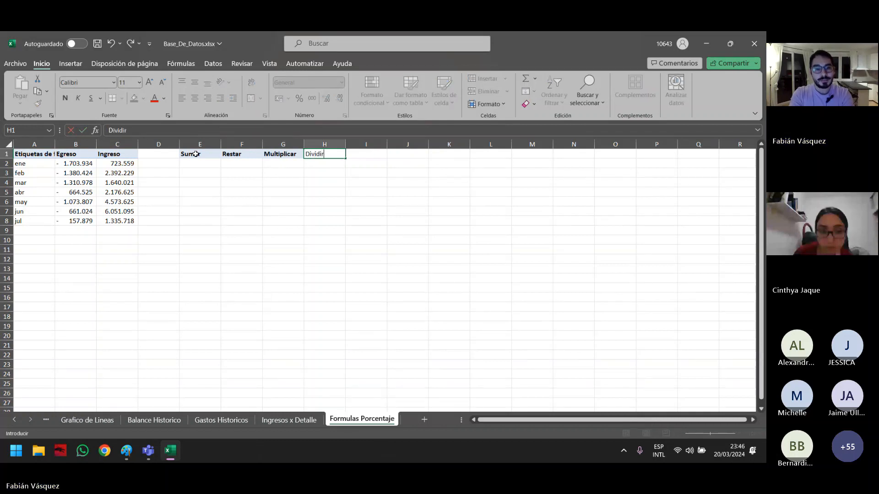
{"action": "key", "text": "Return"}
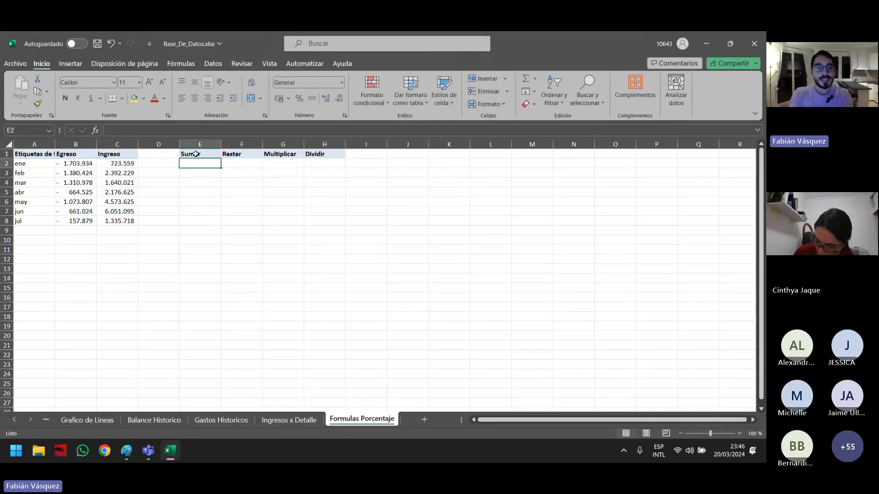
- Enter the formula =C2+1000 in cell E2 under the Sumar header
{"action": "type", "text": "="}
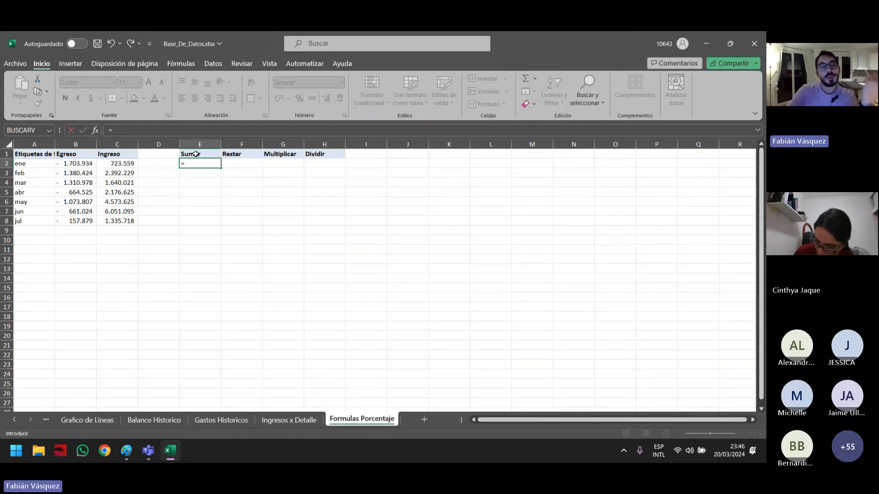
{"action": "left_click", "coordinate": [119, 164]}
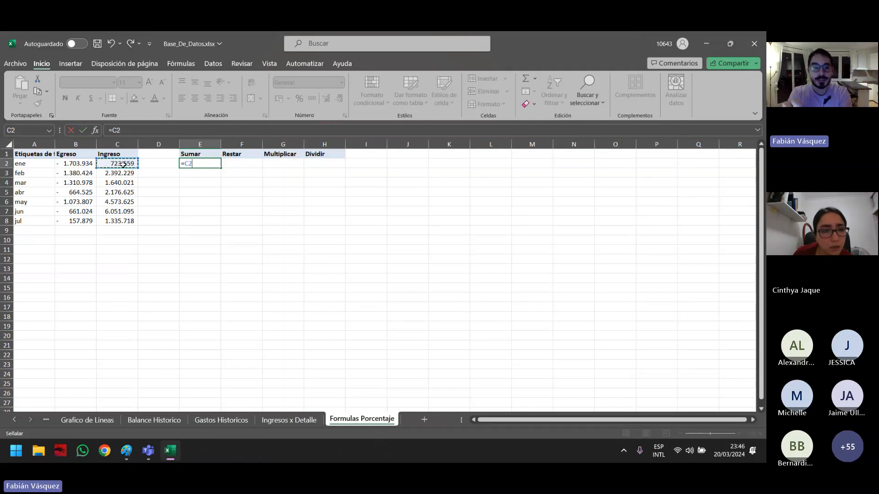
{"action": "type", "text": "+"}
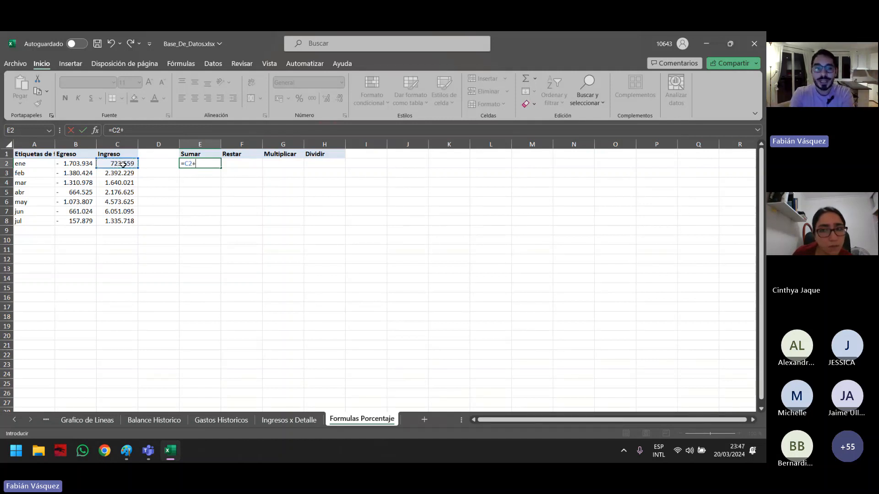
{"action": "type", "text": "1000"}
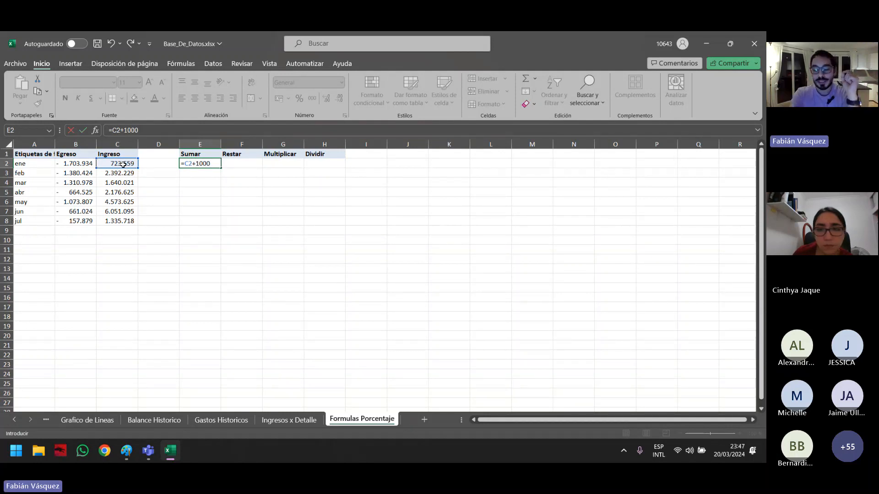
{"action": "key", "text": "Return"}
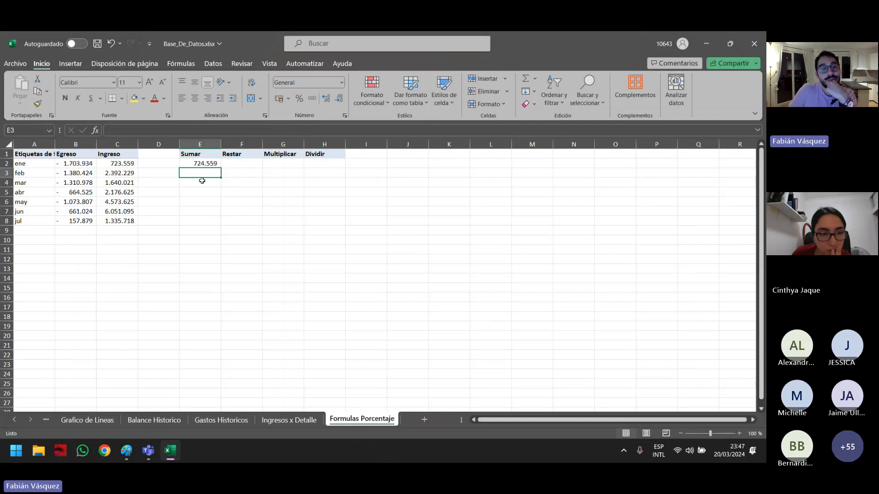
- Replace the formula in cell E2, under the Sumar header, with =B2+C2
{"action": "left_click", "coordinate": [206, 164]}
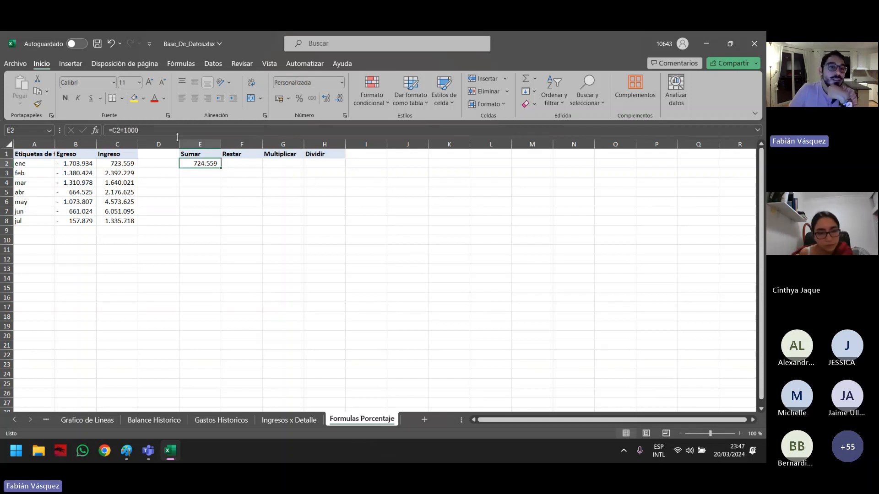
{"action": "key", "text": "F2"}
{"action": "left_click_drag", "start_coordinate": [131, 130], "coordinate": [124, 130]}
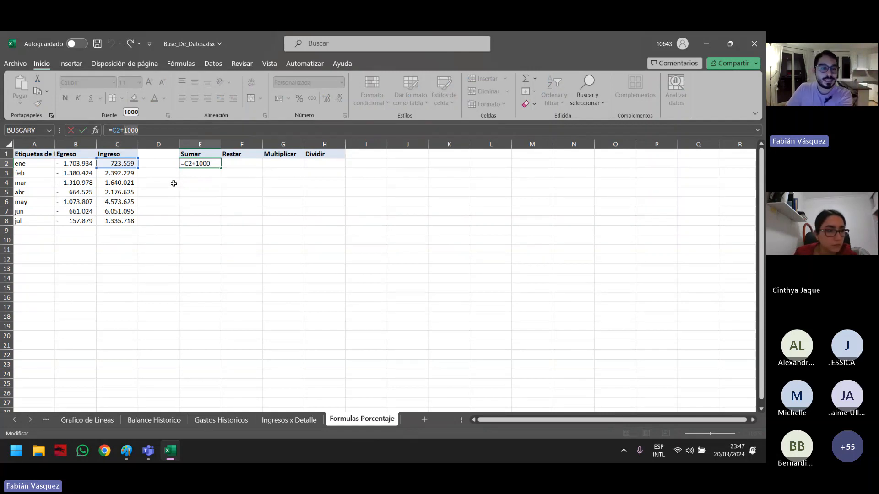
{"action": "left_click", "coordinate": [209, 181]}
{"action": "key", "text": "Escape"}
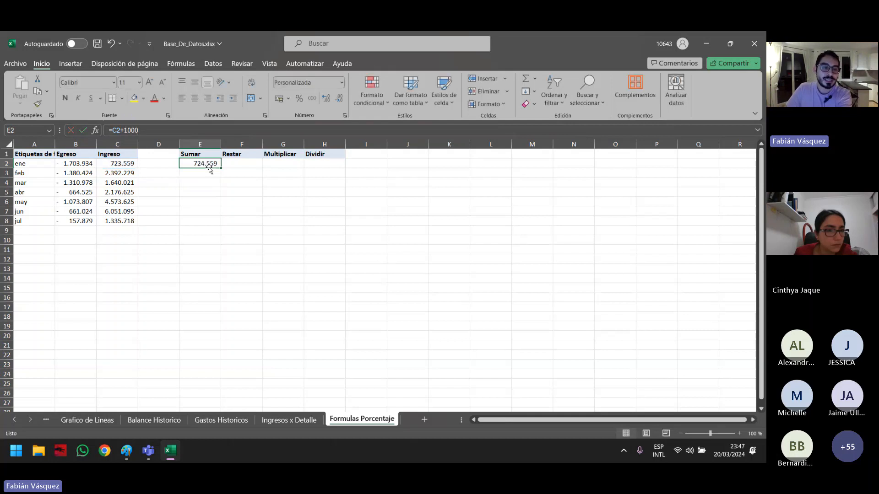
{"action": "key", "text": "Delete"}
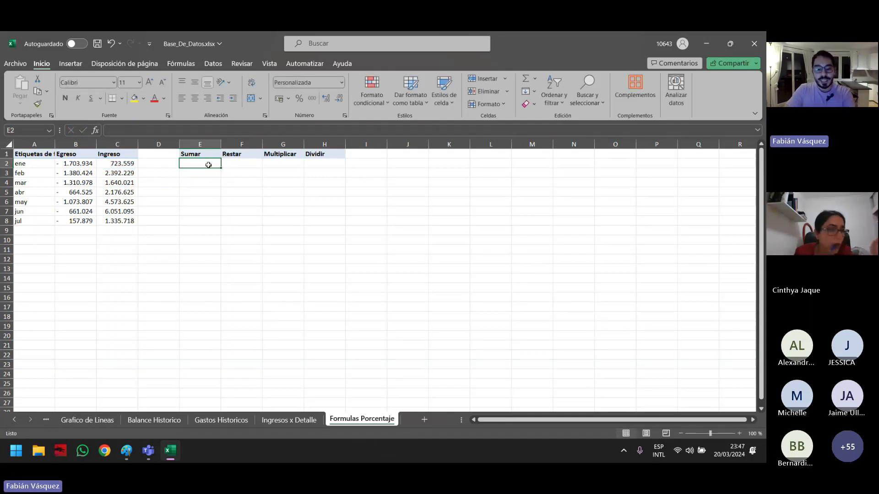
{"action": "type", "text": "="}
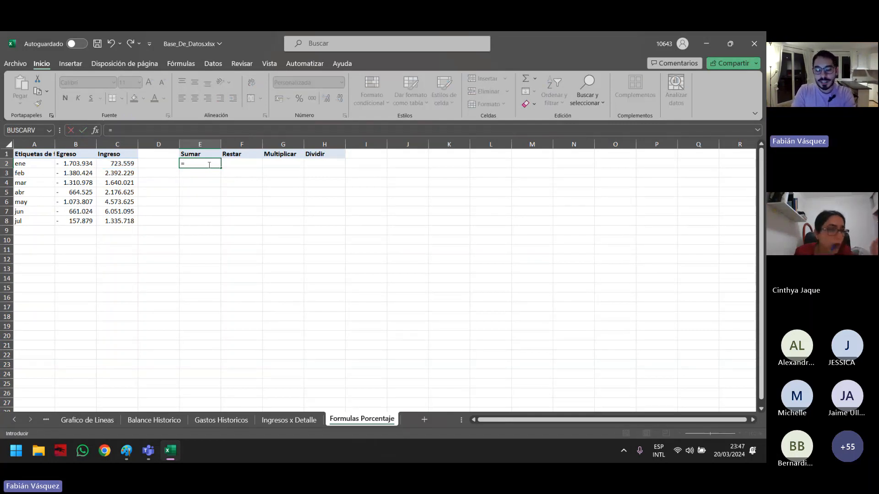
{"action": "key", "text": "Left"}
{"action": "key", "text": "Left"}
{"action": "key", "text": "Left"}
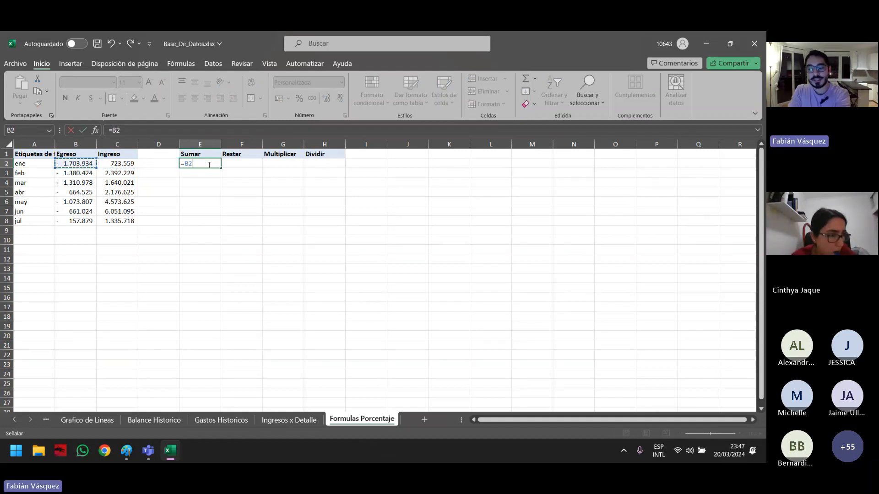
{"action": "type", "text": "+"}
{"action": "key", "text": "Left"}
{"action": "key", "text": "Left"}
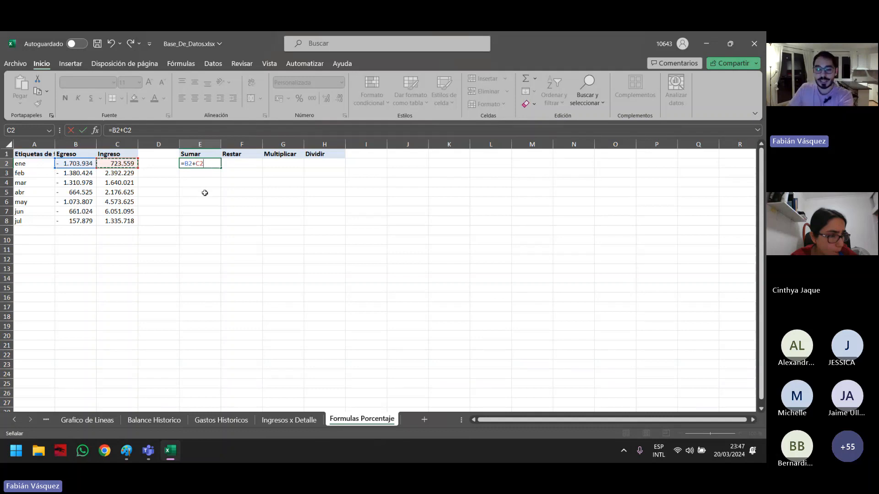
{"action": "key", "text": "Return"}
- Switch to the keyboard image in Paint and undo the red annotations on the tab, up and down arrow keys
{"action": "left_click", "coordinate": [127, 451]}
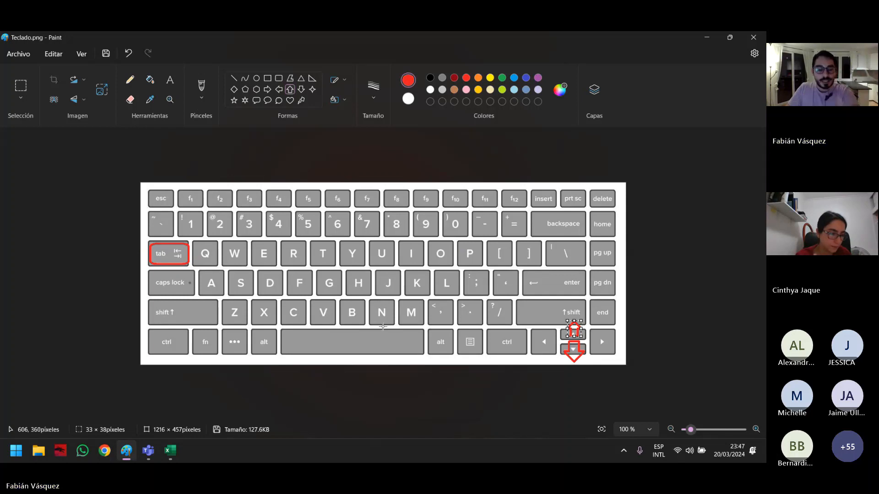
{"action": "key", "text": "ctrl+z"}
{"action": "key", "text": "ctrl+z"}
{"action": "key", "text": "ctrl+z"}
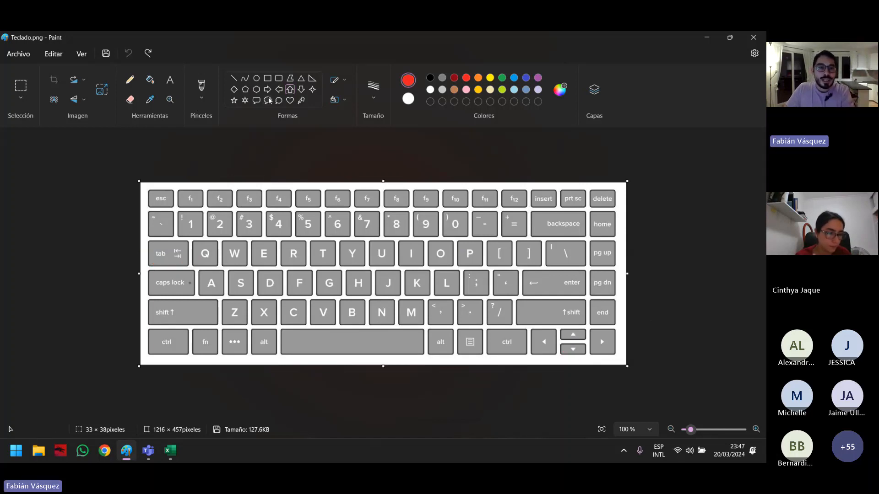
- Draw a red left arrow of about 56 × 35 pixels over the left arrow key and a red right arrow over the right arrow key, and return to Excel
{"action": "left_click", "coordinate": [279, 90]}
{"action": "left_click_drag", "start_coordinate": [531, 335], "coordinate": [553, 349]}
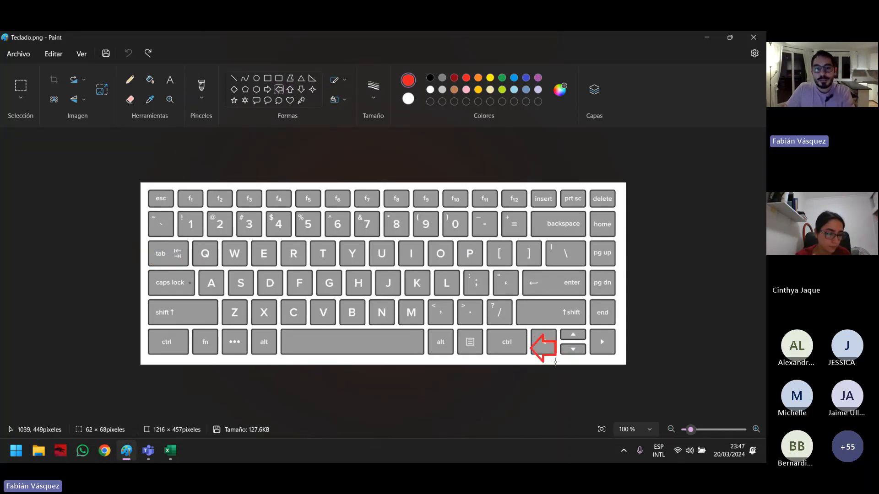
{"action": "left_click", "coordinate": [268, 89]}
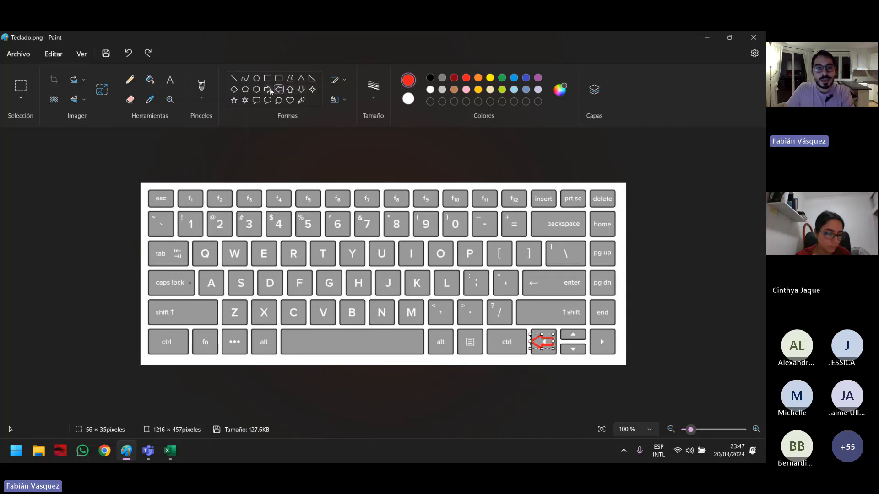
{"action": "left_click_drag", "start_coordinate": [588, 327], "coordinate": [617, 353]}
{"action": "left_click", "coordinate": [557, 329]}
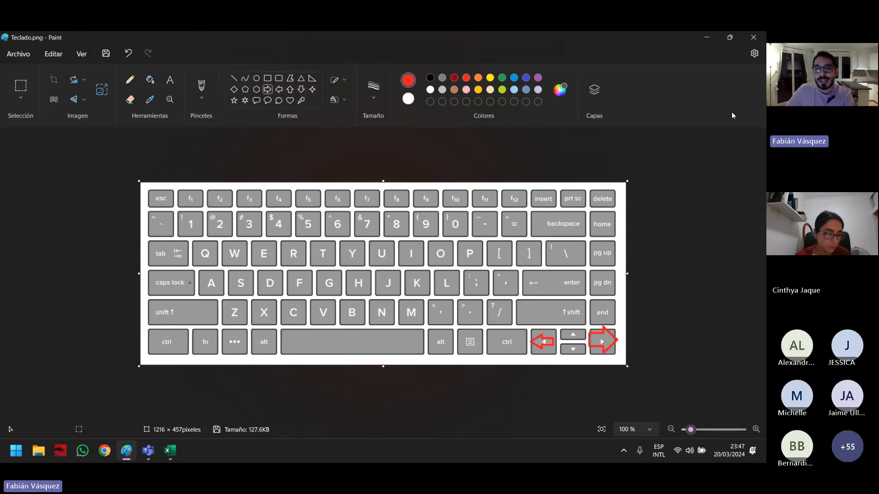
{"action": "left_click", "coordinate": [706, 38]}
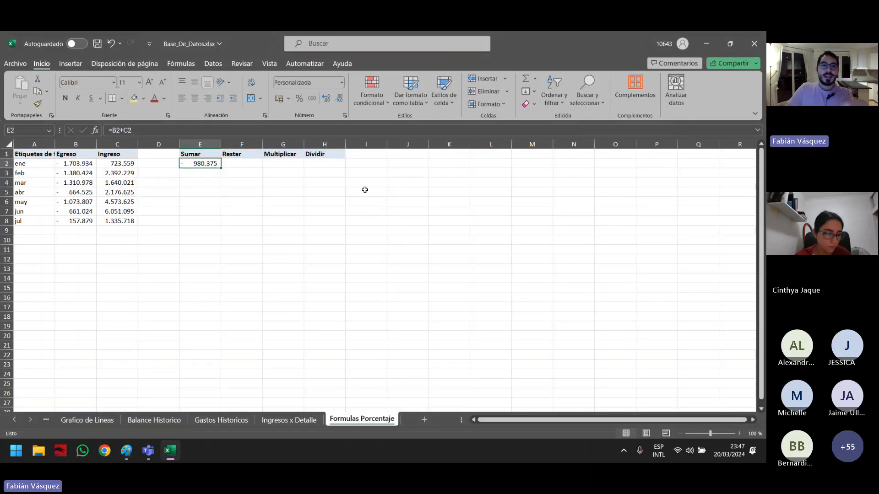
- Enter the formula =C2-B2 in cell F2 under the Restar header
{"action": "left_click", "coordinate": [247, 162]}
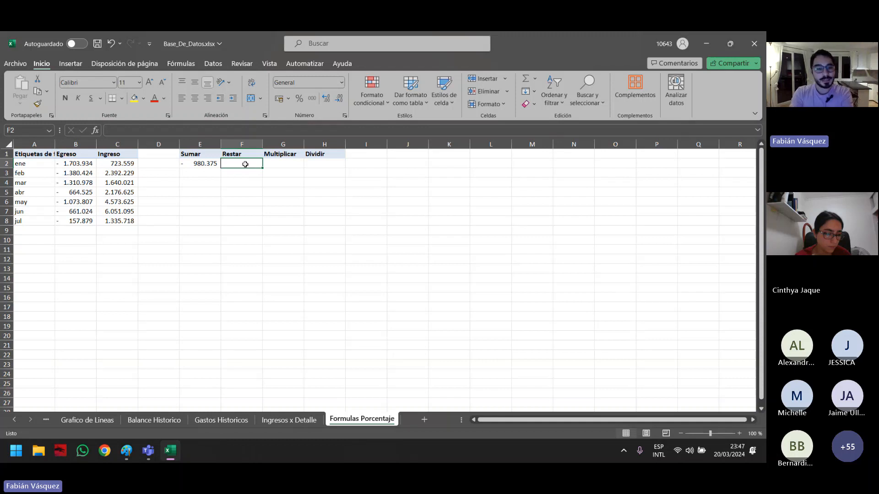
{"action": "type", "text": "d"}
{"action": "type", "text": "="}
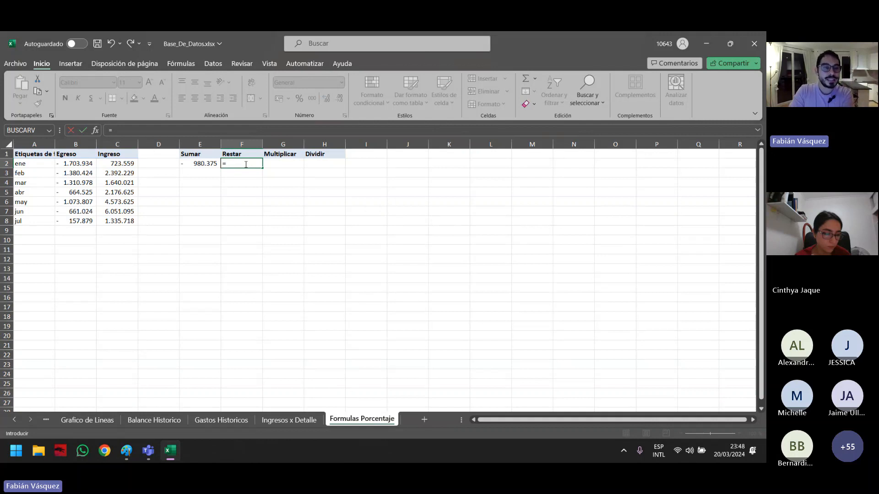
{"action": "key", "text": "Left"}
{"action": "key", "text": "Left"}
{"action": "key", "text": "Left"}
{"action": "type", "text": "-"}
{"action": "key", "text": "Left"}
{"action": "key", "text": "Left"}
{"action": "key", "text": "Left"}
{"action": "key", "text": "Left"}
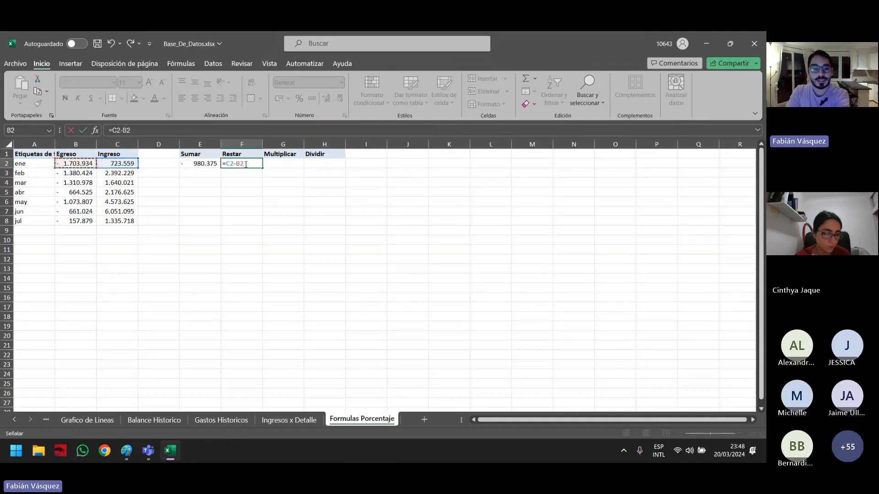
{"action": "key", "text": "Return"}
{"action": "key", "text": "Up"}
{"action": "key", "text": "Right"}
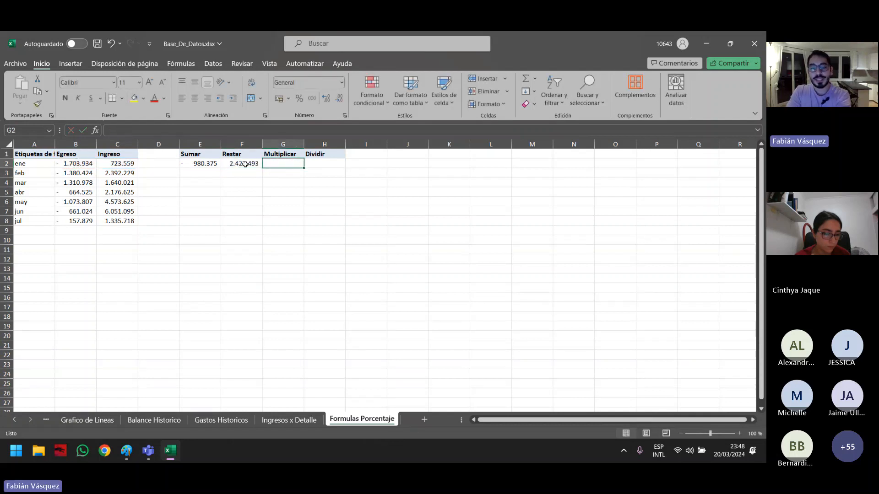
{"action": "type", "text": "+"}
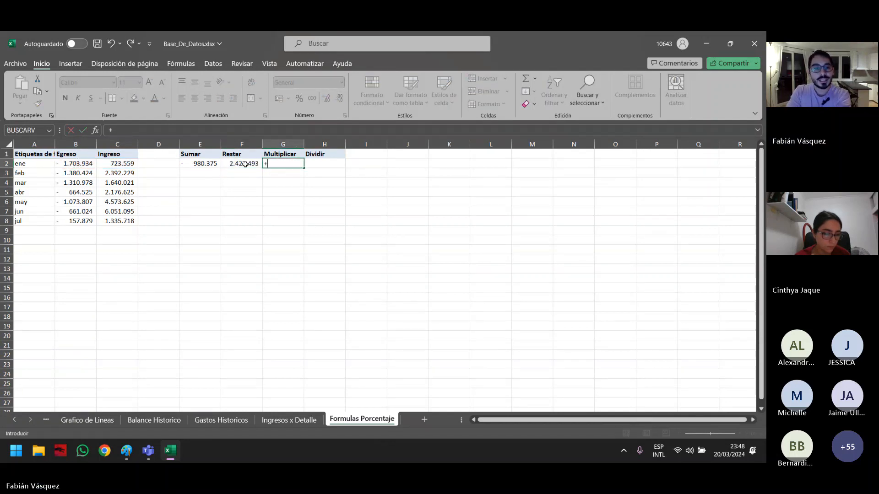
{"action": "key", "text": "Escape"}
{"action": "left_click", "coordinate": [245, 164]}
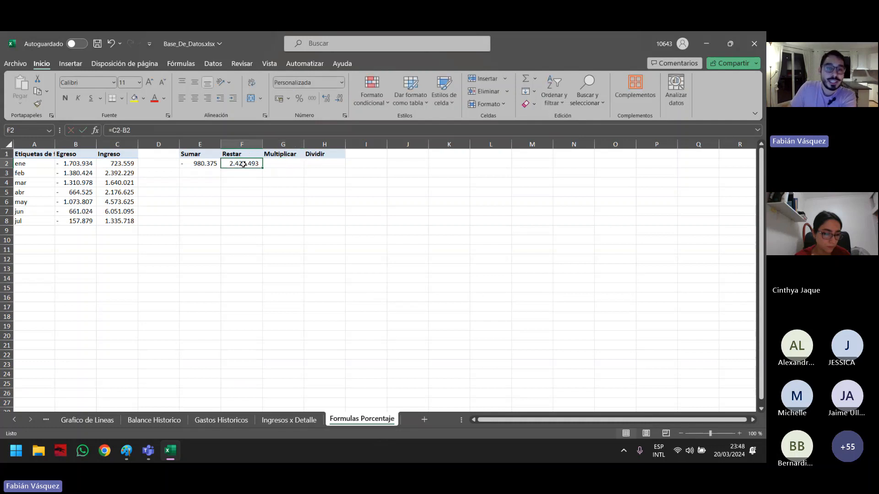
{"action": "left_click", "coordinate": [130, 131]}
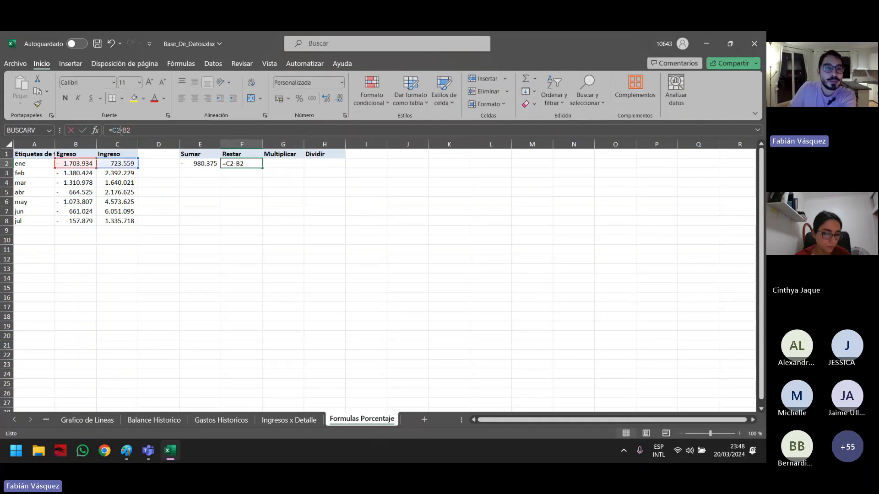
- Enter the formula =C2*B2 in cell G2 under the Multiplicar header
{"action": "left_click", "coordinate": [289, 164]}
{"action": "type", "text": "+"}
{"action": "key", "text": "Escape"}
{"action": "type", "text": "="}
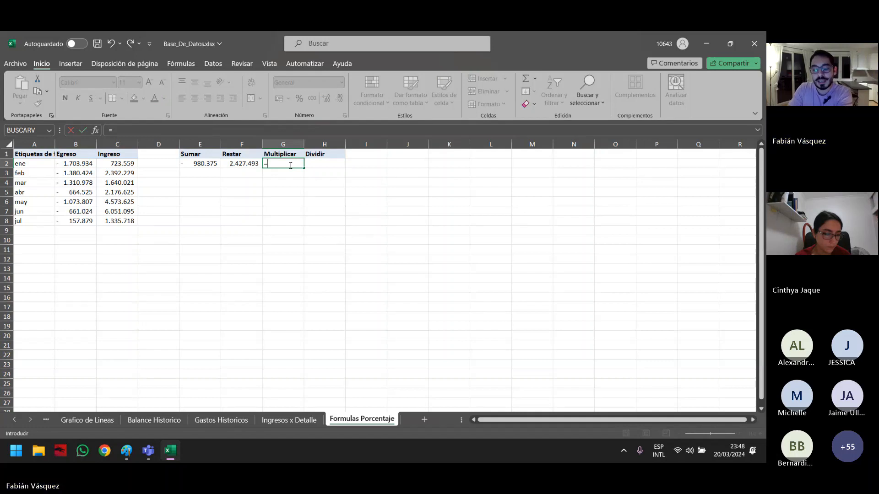
{"action": "key", "text": "Left"}
{"action": "key", "text": "Left"}
{"action": "key", "text": "Left"}
{"action": "key", "text": "Left"}
{"action": "type", "text": "*"}
{"action": "key", "text": "Left"}
{"action": "key", "text": "Left"}
{"action": "key", "text": "Left"}
{"action": "key", "text": "Left"}
{"action": "key", "text": "Left"}
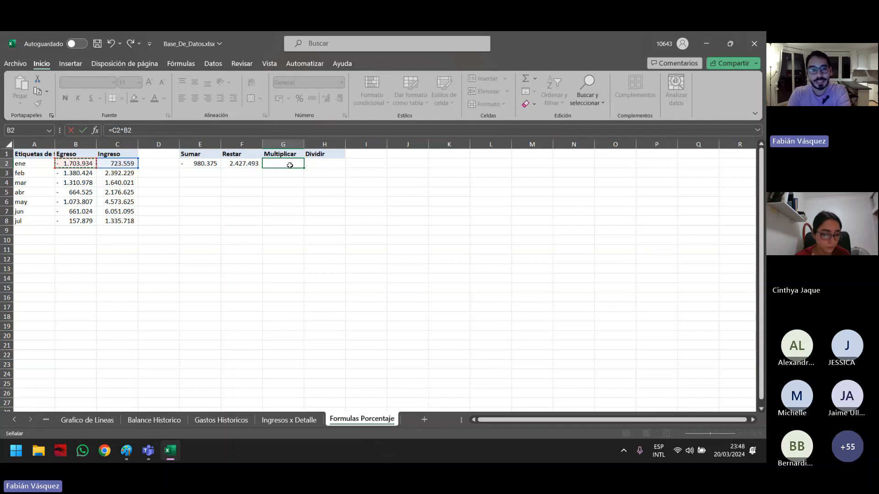
{"action": "key", "text": "Return"}
- Enter the formula =C2/B2 in cell H2 under the Dividir header
{"action": "left_click", "coordinate": [328, 165]}
{"action": "double_click", "coordinate": [328, 165]}
{"action": "type", "text": "="}
{"action": "key", "text": "Left"}
{"action": "key", "text": "Left"}
{"action": "key", "text": "Left"}
{"action": "key", "text": "Left"}
{"action": "key", "text": "Left"}
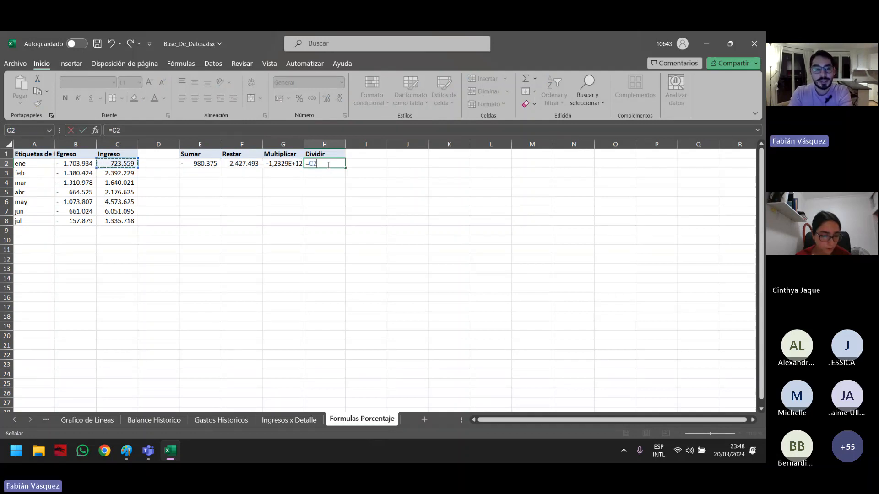
{"action": "type", "text": "/"}
{"action": "key", "text": "Left"}
{"action": "key", "text": "Left"}
{"action": "key", "text": "Left"}
{"action": "key", "text": "Left"}
{"action": "key", "text": "Left"}
{"action": "key", "text": "Left"}
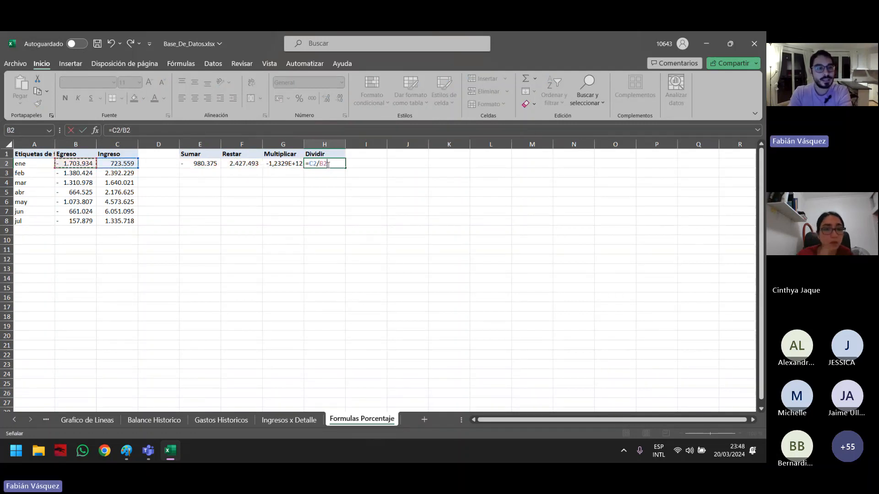
{"action": "key", "text": "Return"}
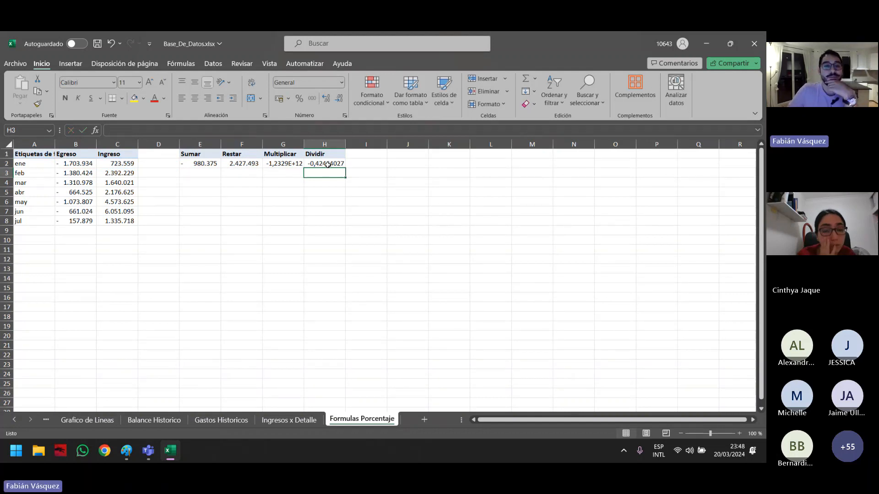
{"action": "key", "text": "Up"}
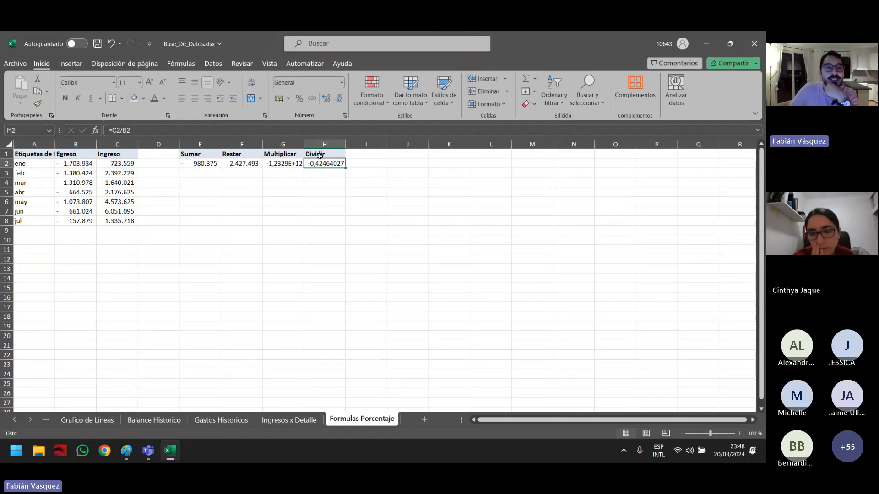
{"action": "left_click", "coordinate": [283, 154]}
{"action": "left_click", "coordinate": [237, 162]}
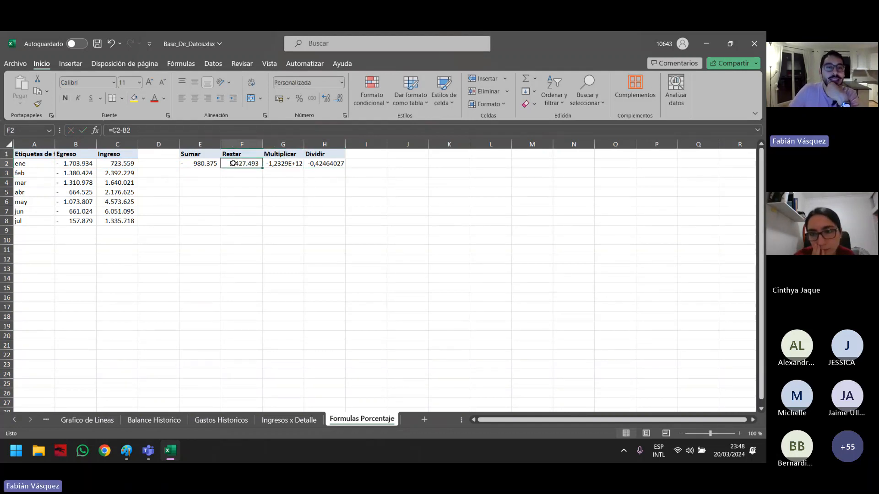
- Enter the headers Sumar, Promedio, Maximo and Minimo in cells E4 to H4
{"action": "left_click", "coordinate": [211, 183]}
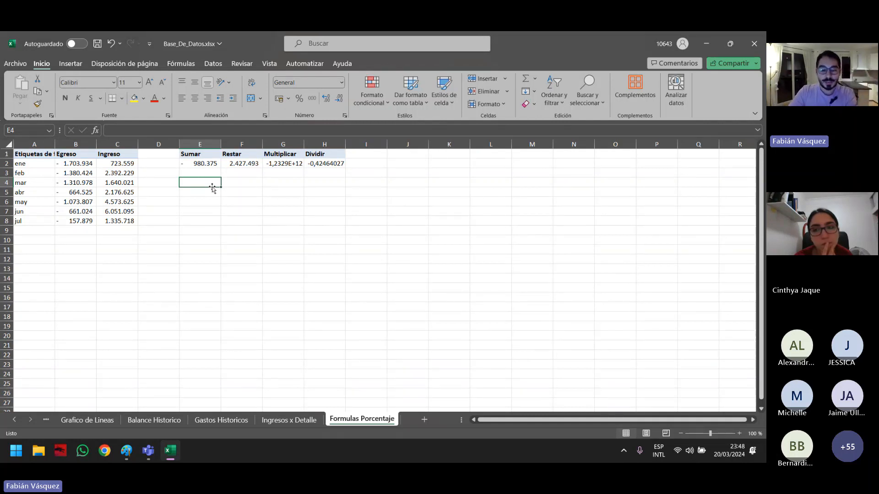
{"action": "type", "text": "Sumar"}
{"action": "key", "text": "Tab"}
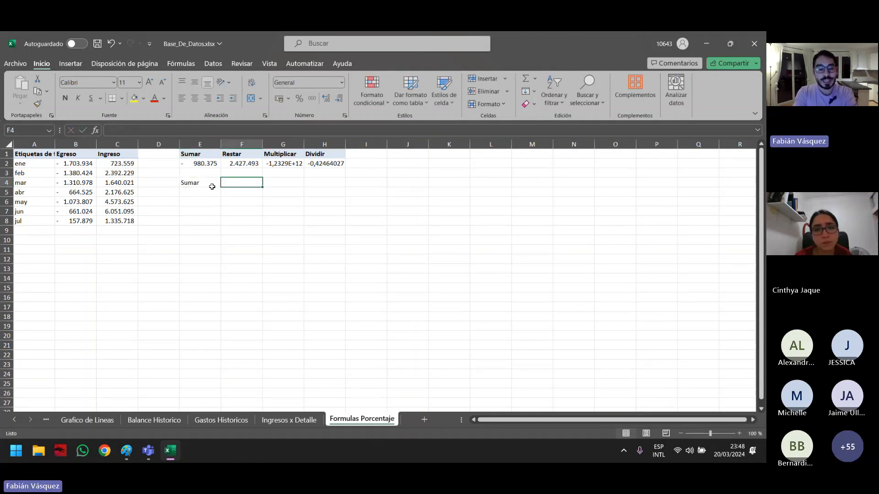
{"action": "type", "text": "Promedio"}
{"action": "key", "text": "Up"}
{"action": "key", "text": "Down"}
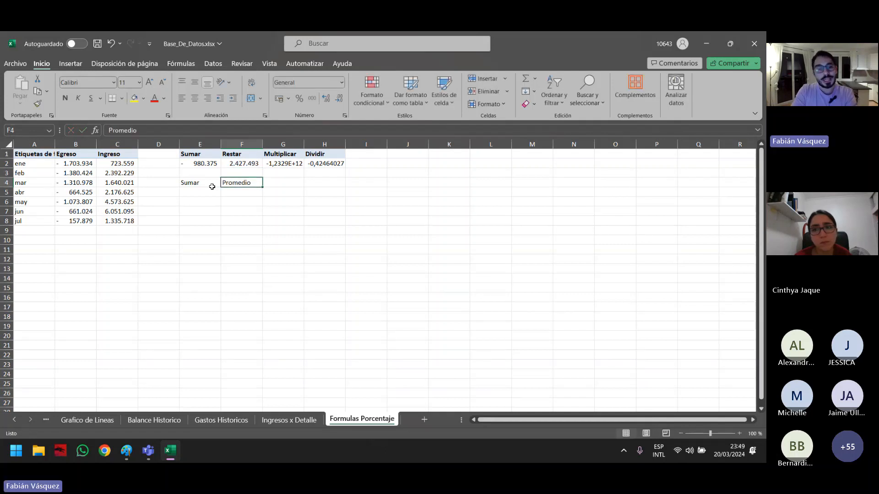
{"action": "key", "text": "Right"}
{"action": "type", "text": "Maximo"}
{"action": "key", "text": "Right"}
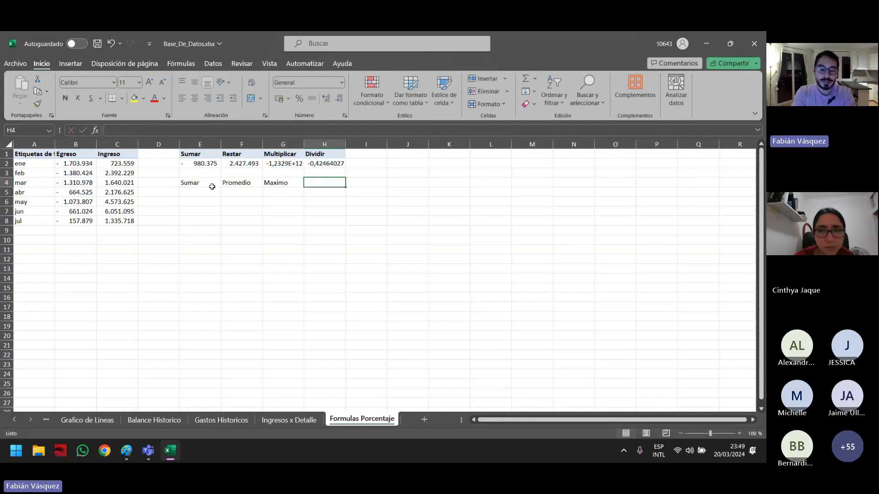
{"action": "type", "text": "Minimo"}
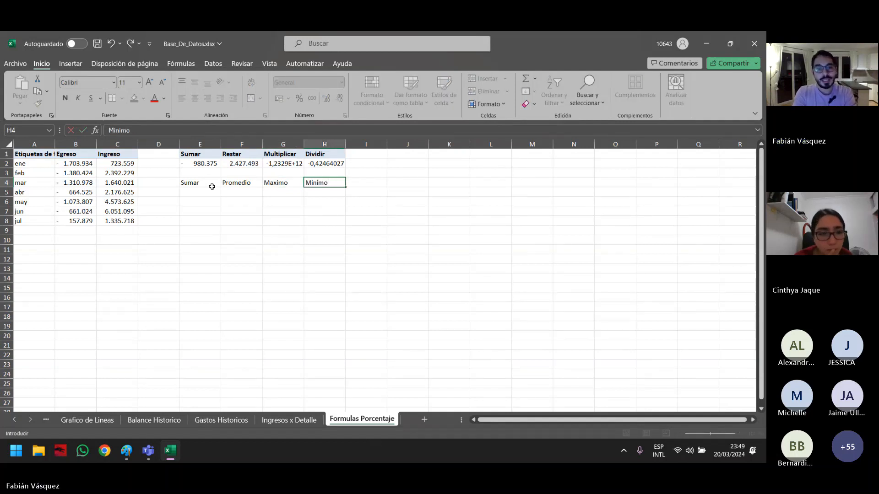
{"action": "key", "text": "Return"}
- Enter the formula =SUMA(B2:B8) in cell E5 under the Sumar header to total the Egreso column
{"action": "left_click", "coordinate": [218, 191]}
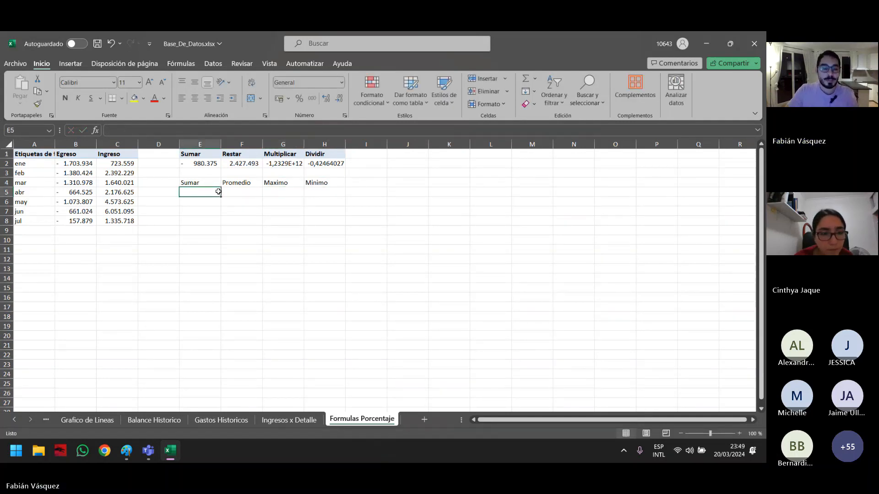
{"action": "type", "text": "="}
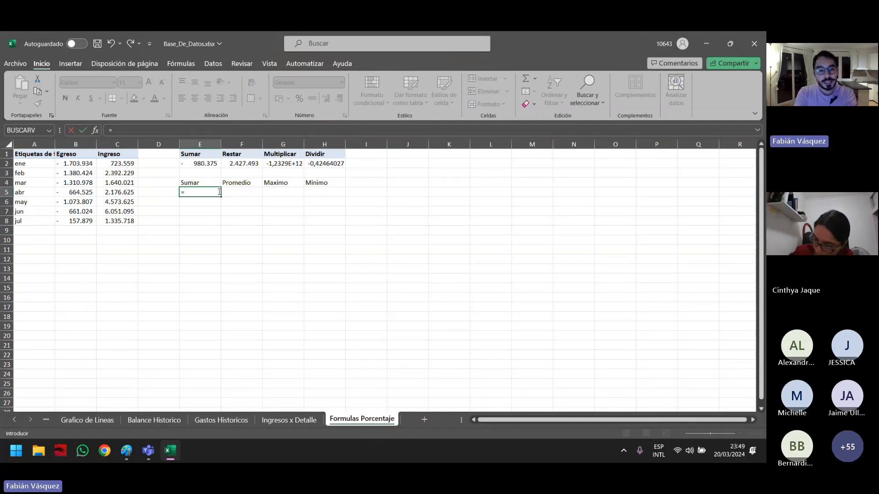
{"action": "type", "text": "sum"}
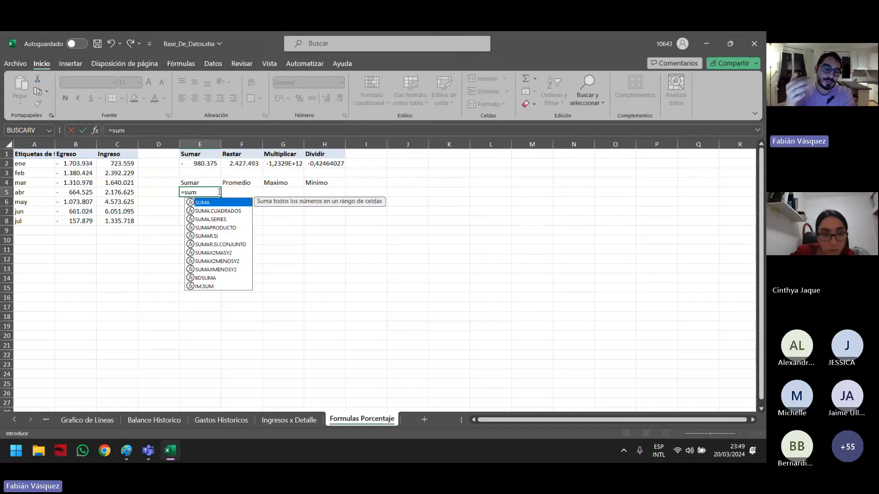
{"action": "key", "text": "Tab"}
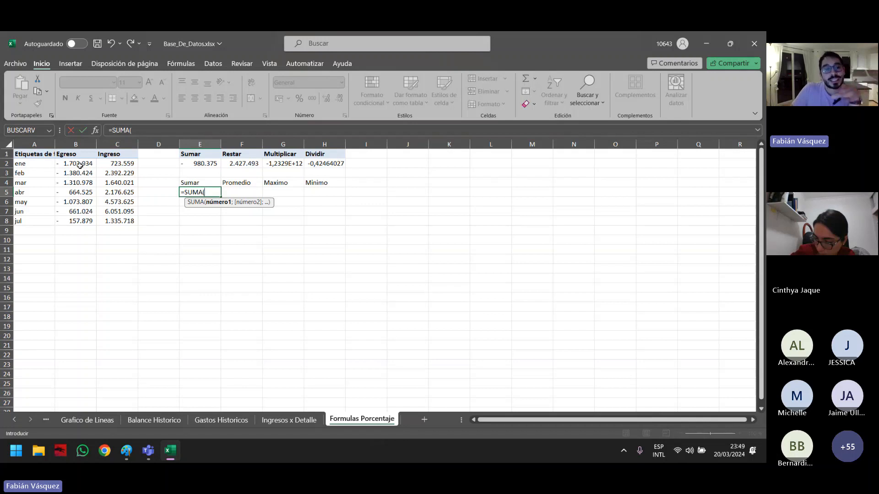
{"action": "left_click_drag", "start_coordinate": [71, 164], "coordinate": [71, 221]}
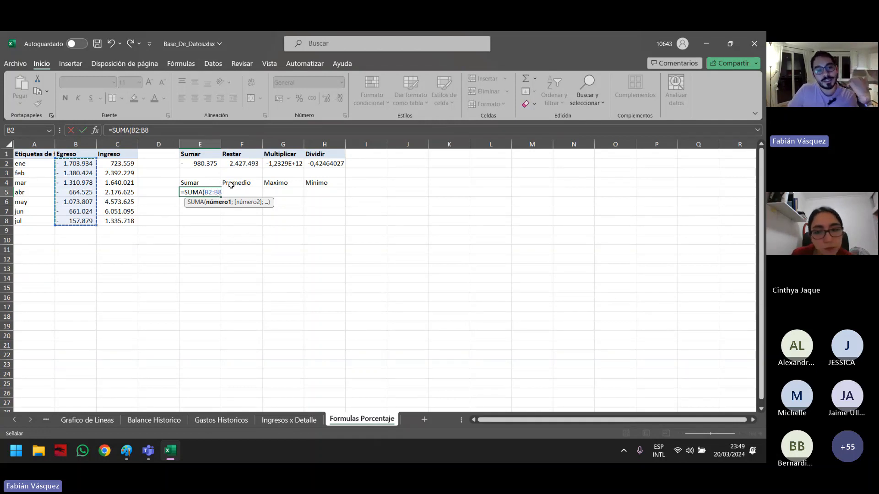
{"action": "key", "text": "Return"}
{"action": "left_click", "coordinate": [218, 193]}
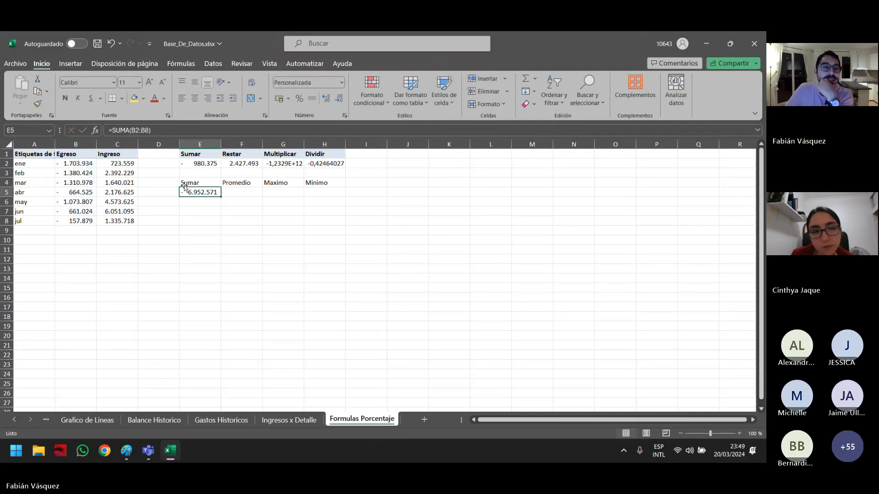
- Enter a PROMEDIO formula over the Egreso range B2:B8 in cell F5 under the Promedio header
{"action": "left_click", "coordinate": [227, 194]}
{"action": "type", "text": "="}
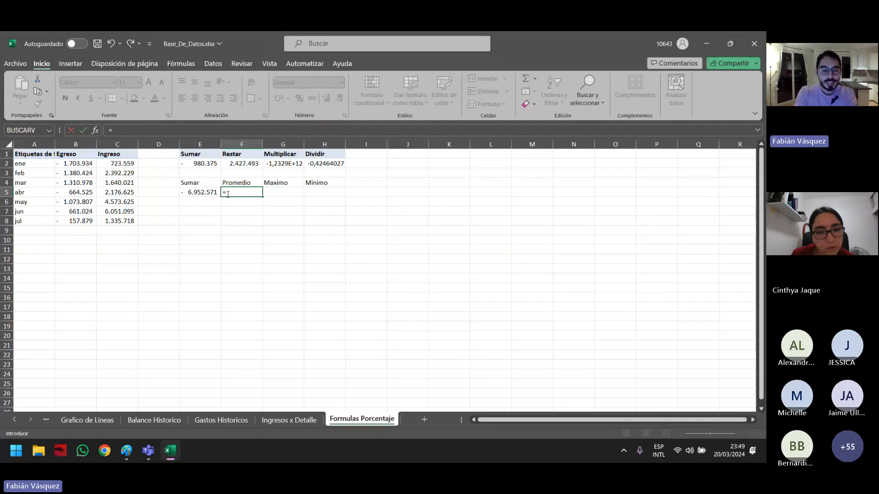
{"action": "type", "text": "prom"}
{"action": "key", "text": "Tab"}
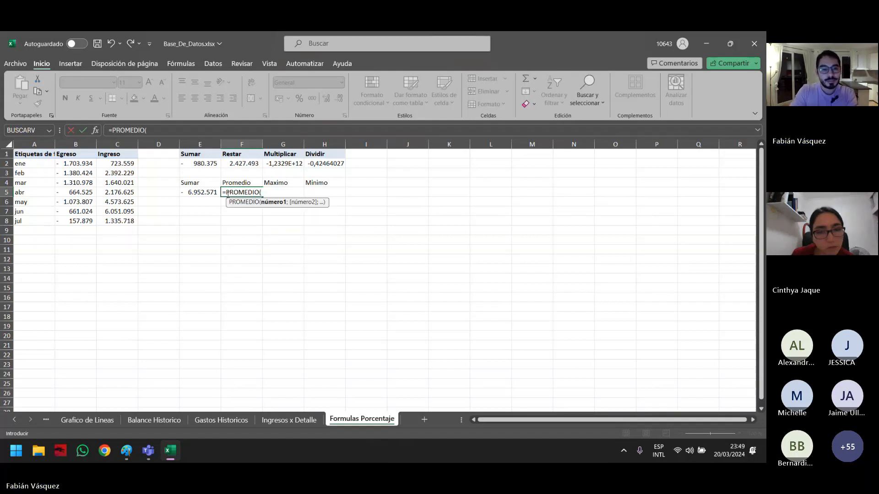
{"action": "left_click_drag", "start_coordinate": [95, 162], "coordinate": [94, 222]}
{"action": "key", "text": "Return"}
- Enter a MAX formula over the Egreso range B2:B8 in cell G5 under the Maximo header
{"action": "left_click", "coordinate": [281, 194]}
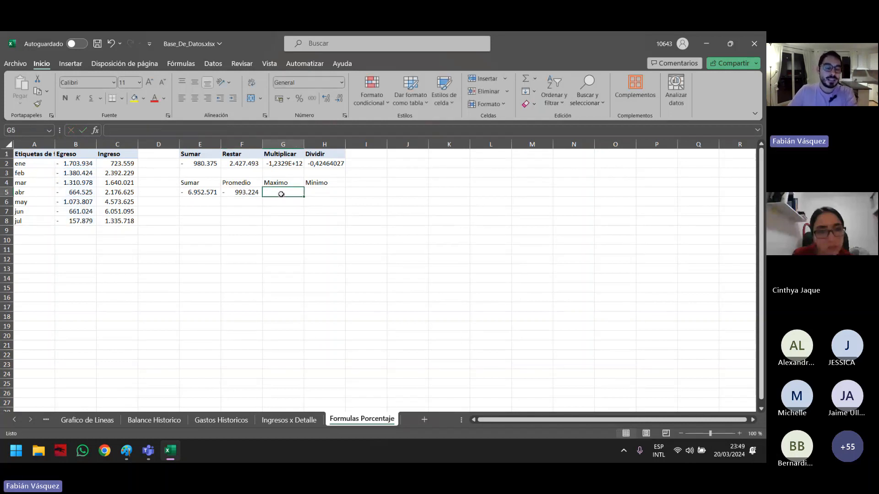
{"action": "type", "text": "="}
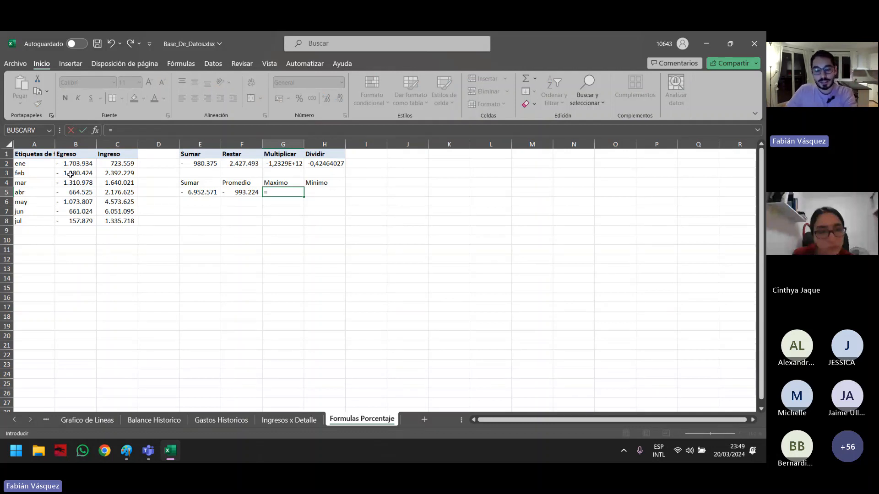
{"action": "type", "text": "max"}
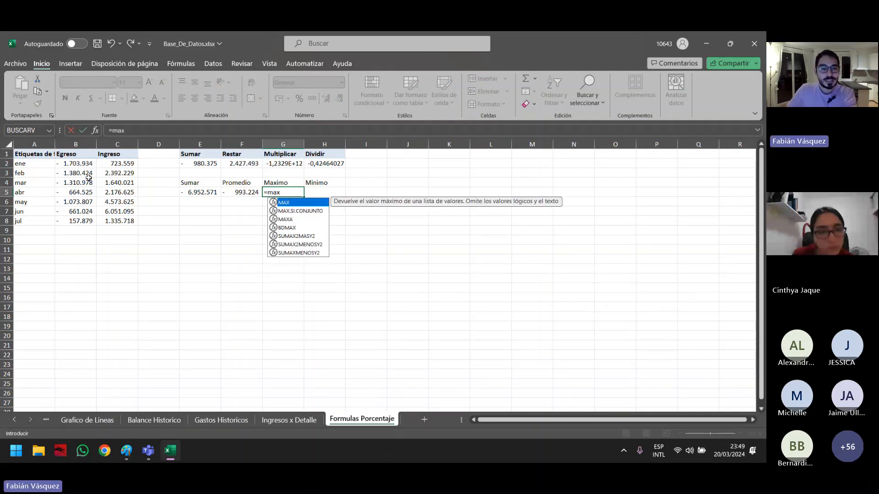
{"action": "key", "text": "Tab"}
{"action": "left_click_drag", "start_coordinate": [68, 164], "coordinate": [78, 220]}
{"action": "key", "text": "Return"}
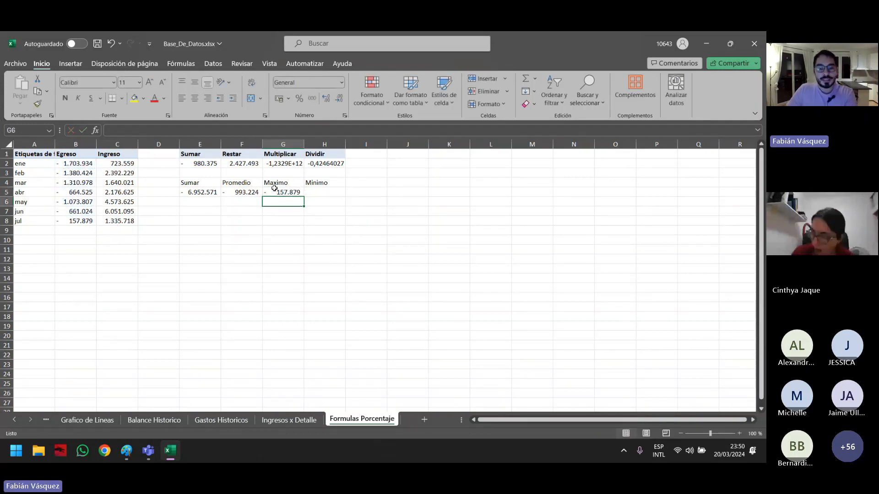
- Enter a MIN formula over the Egreso range B2:B8 in cell H5 under the Minimo header
{"action": "left_click", "coordinate": [318, 196]}
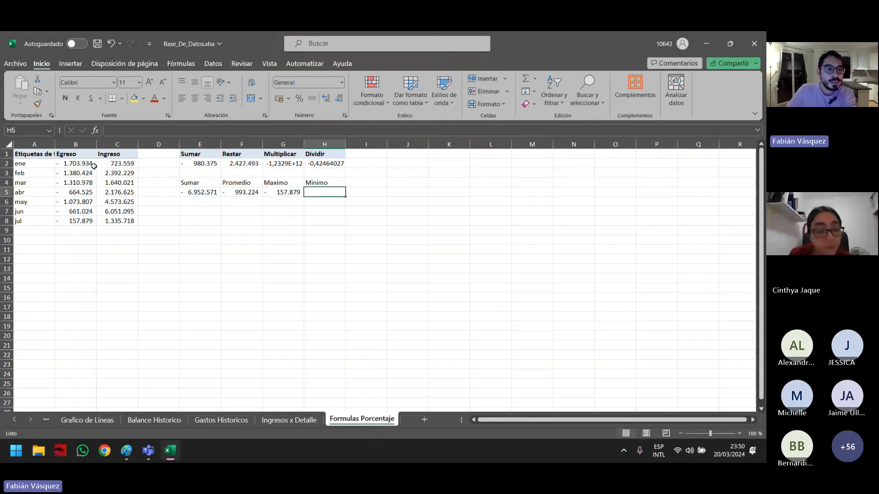
{"action": "type", "text": "="}
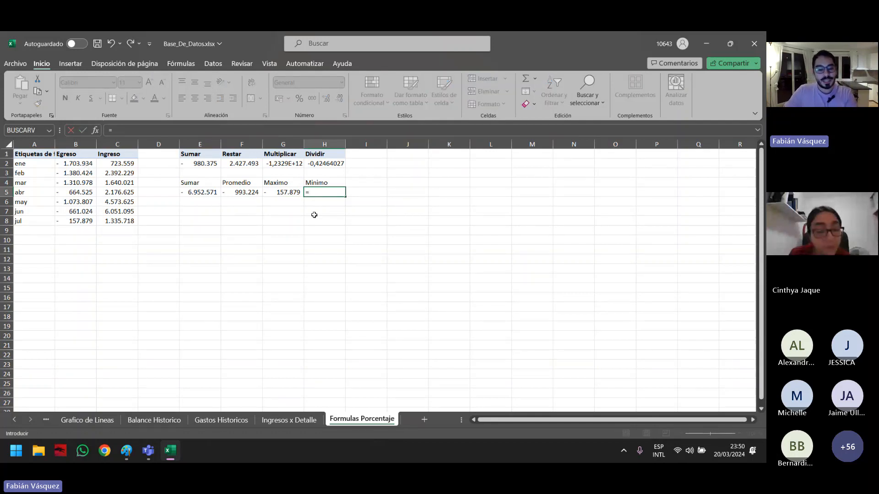
{"action": "type", "text": "MIN("}
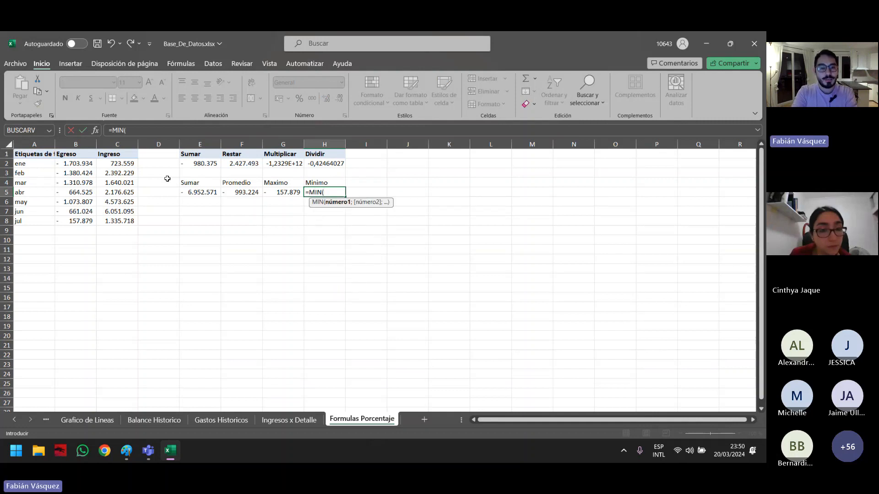
{"action": "left_click_drag", "start_coordinate": [79, 163], "coordinate": [75, 216]}
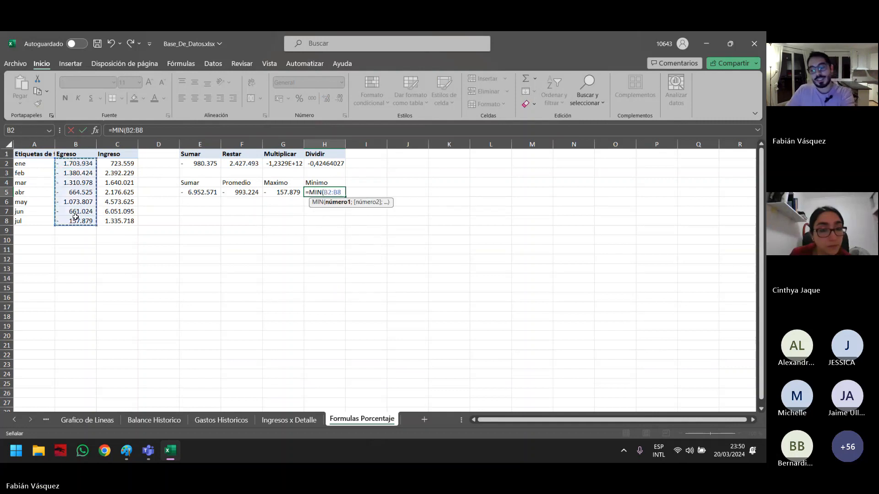
{"action": "key", "text": "Return"}
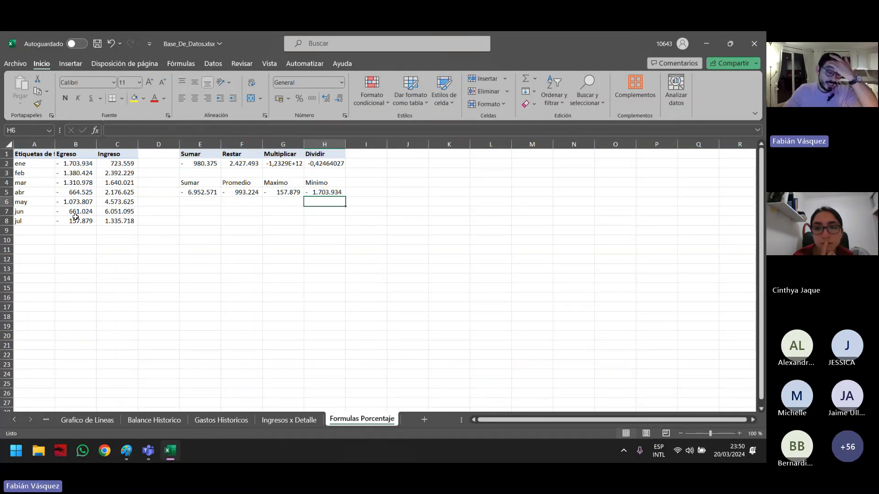
- Enter the formula =1/0 in cell E8 to produce a division error
{"action": "left_click", "coordinate": [207, 221]}
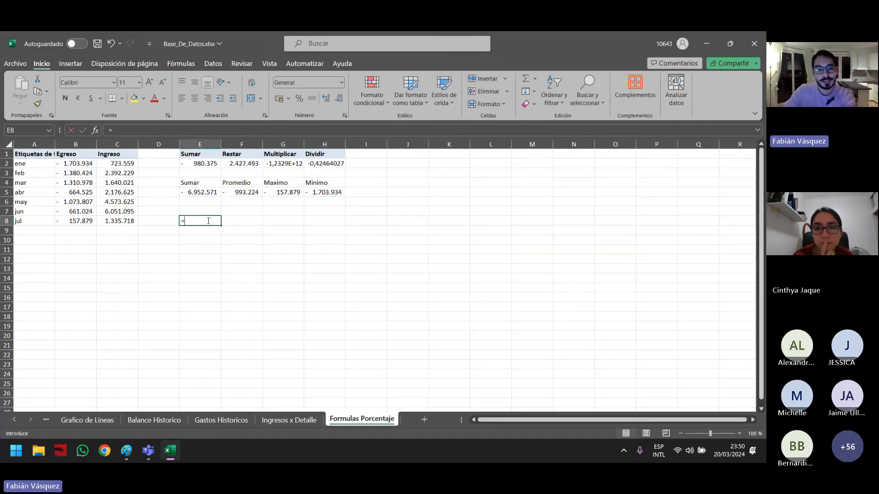
{"action": "type", "text": "=1"}
{"action": "type", "text": "/0"}
{"action": "key", "text": "Up"}
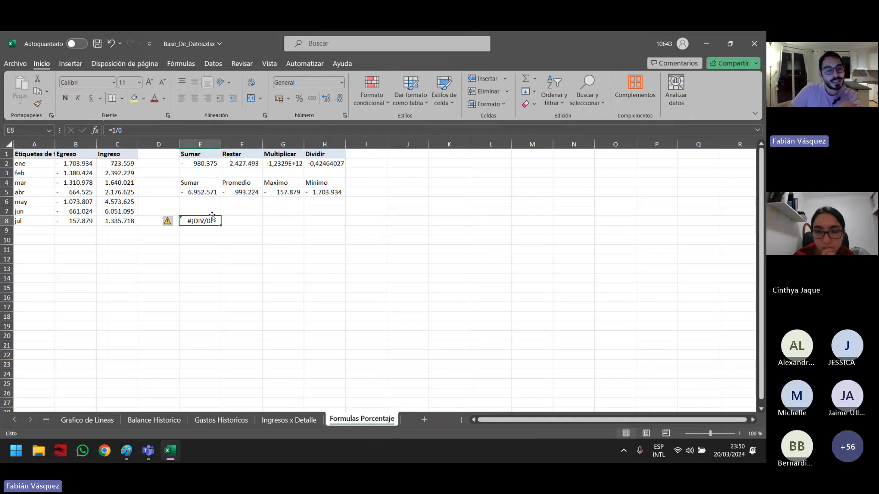
- Begin an SI.ERROR formula in cell F8 that checks E8 and uses the text "Error" as its error value
{"action": "left_click", "coordinate": [252, 221]}
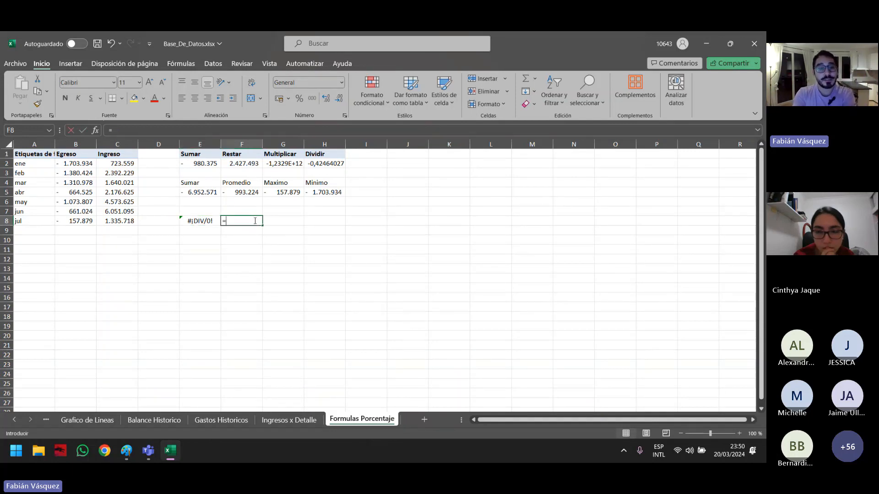
{"action": "type", "text": "=si"}
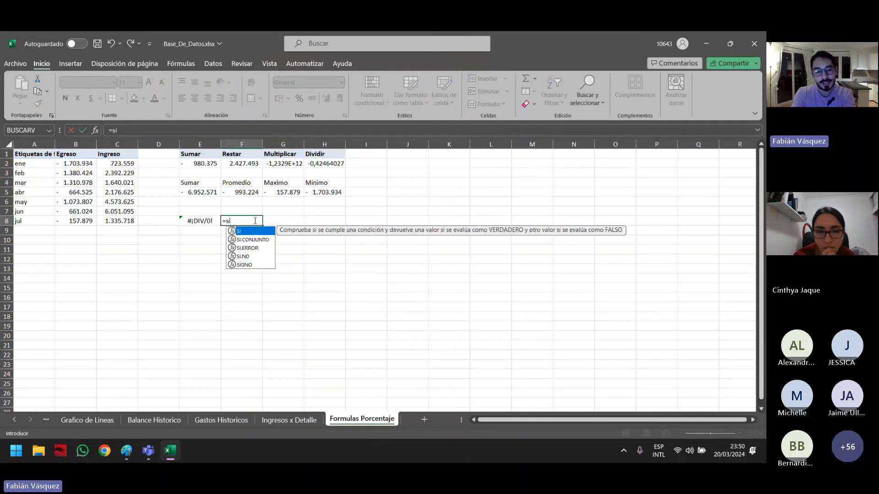
{"action": "key", "text": "Down"}
{"action": "key", "text": "Down"}
{"action": "key", "text": "Tab"}
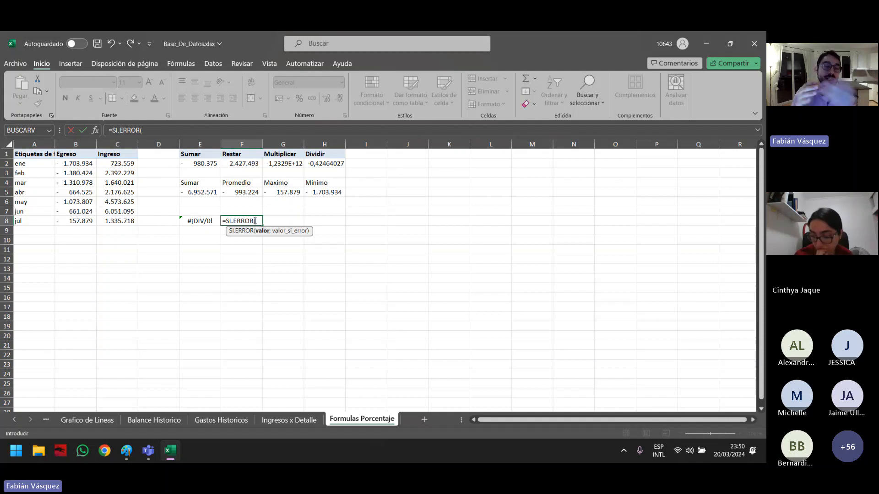
{"action": "key", "text": "Left"}
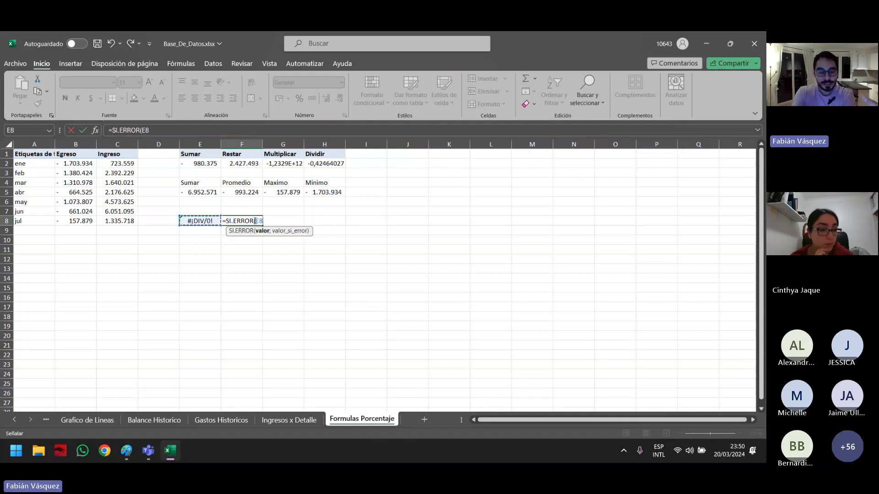
{"action": "key", "text": "F8"}
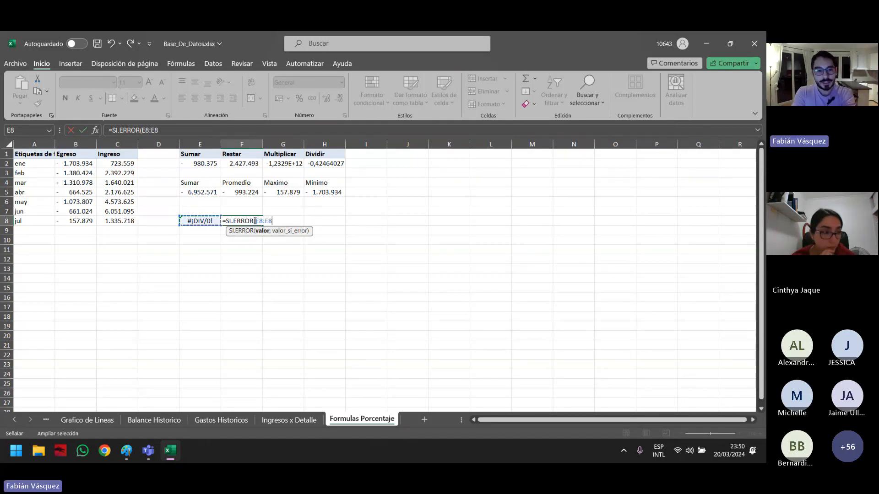
{"action": "key", "text": "F8"}
{"action": "type", "text": ";"}
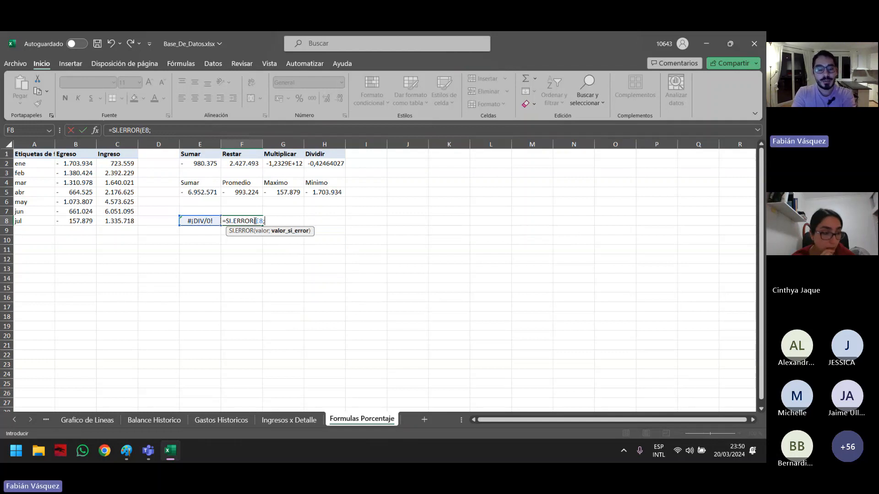
{"action": "type", "text": "\"\""}
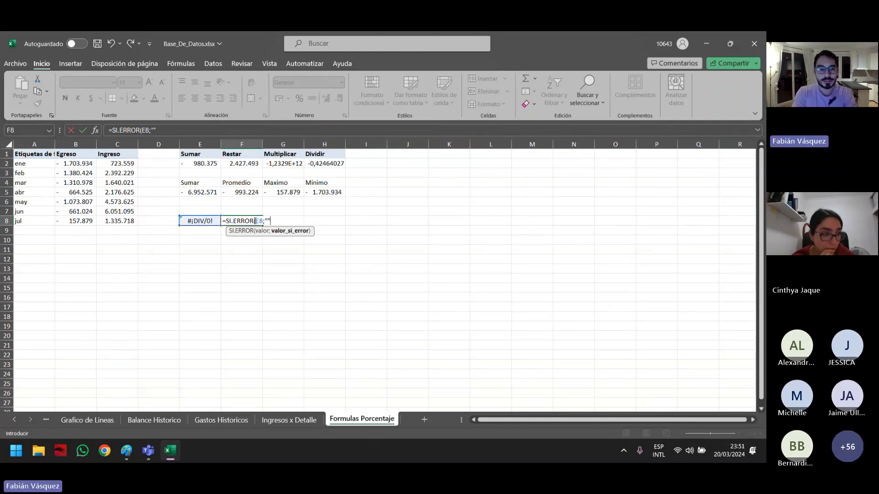
{"action": "type", "text": "Error"}
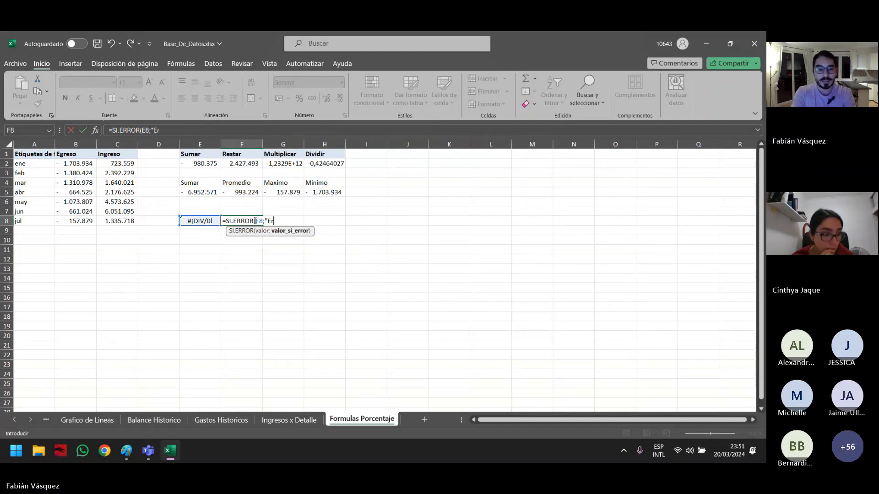
- Try to add "ÖK" as a third argument of the SI.ERROR formula in F8 and enter it
{"action": "type", "text": "\"\";"}
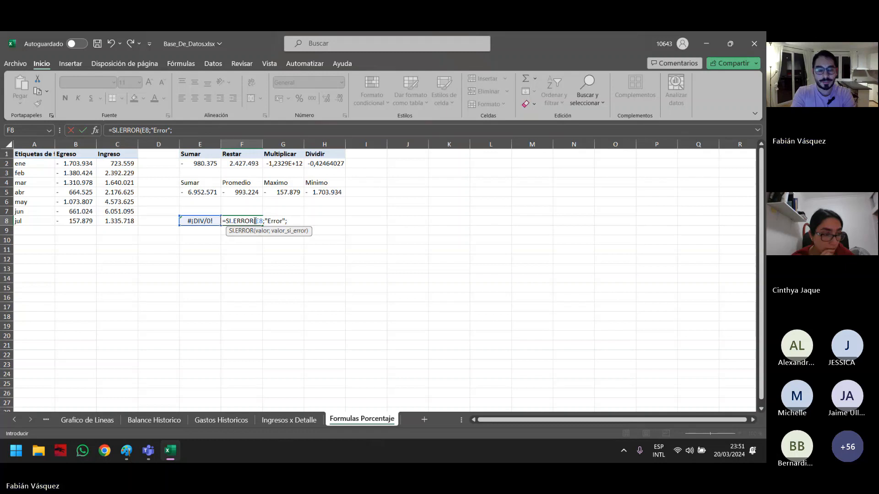
{"action": "type", "text": "\"\""}
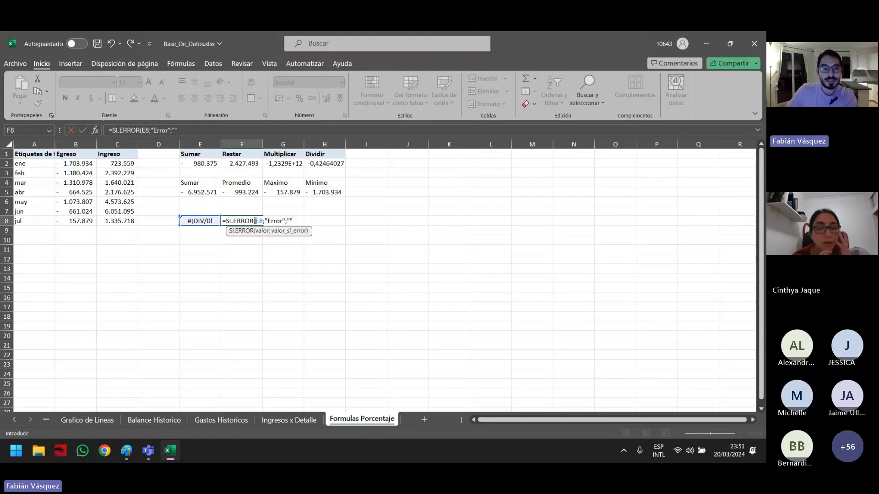
{"action": "left_click", "coordinate": [299, 221]}
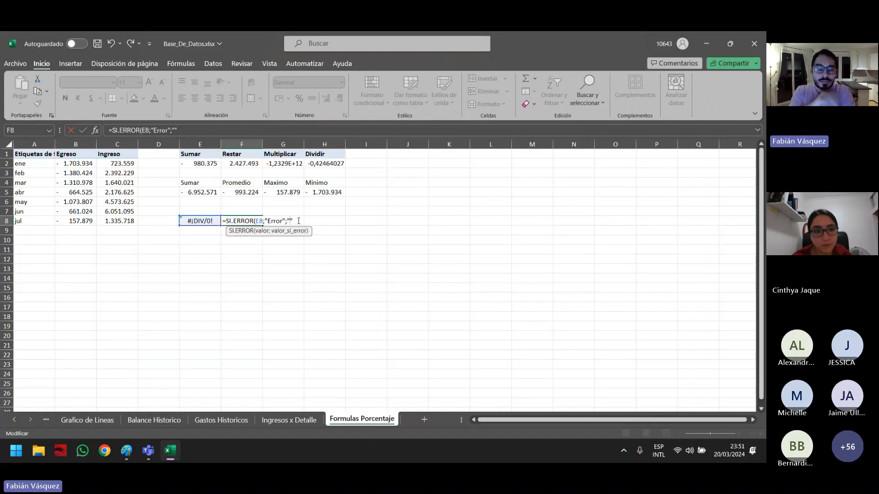
{"action": "key", "text": "Left"}
{"action": "type", "text": "Ö"}
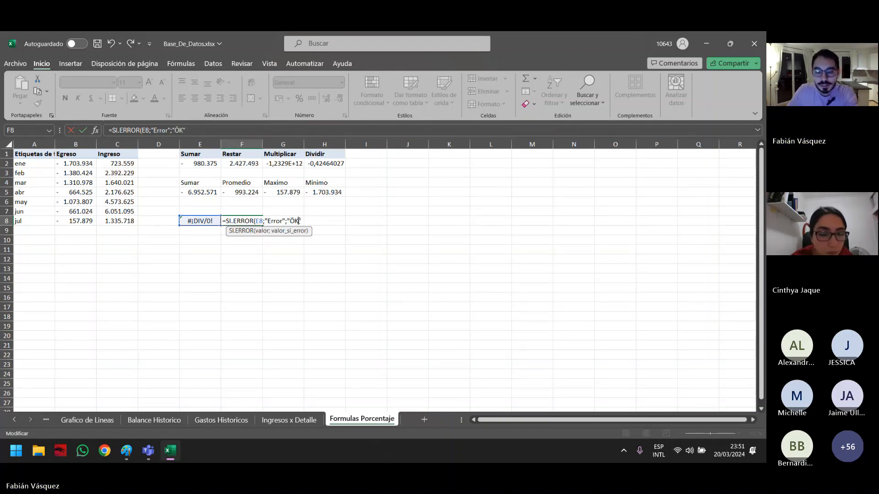
{"action": "type", "text": "K"}
{"action": "key", "text": "Return"}
{"action": "key", "text": "Return"}
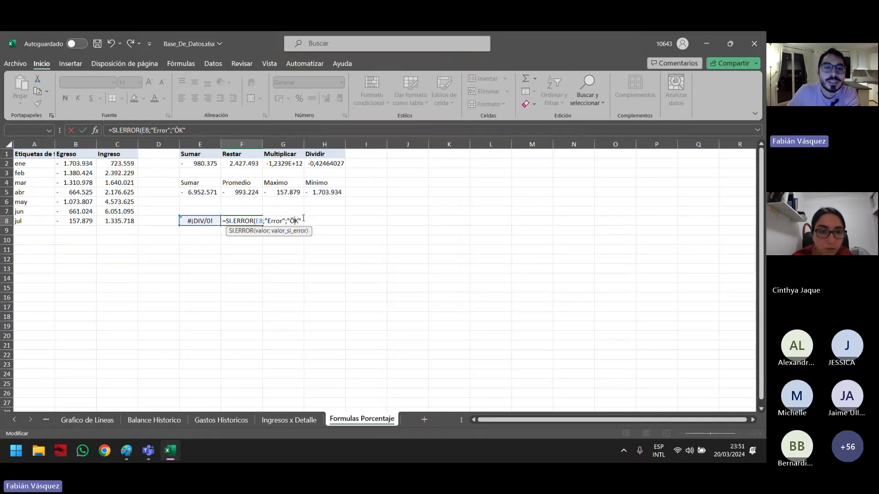
- Remove the "ÖK" argument from the SI.ERROR formula in F8 and enter it as =SI.ERROR(E8;"Error")
{"action": "left_click_drag", "start_coordinate": [287, 220], "coordinate": [304, 221]}
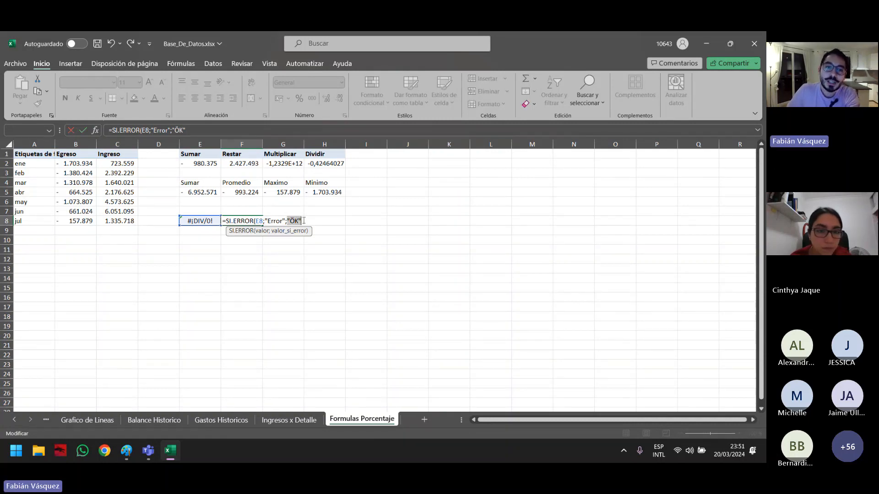
{"action": "key", "text": "BackSpace"}
{"action": "key", "text": "BackSpace"}
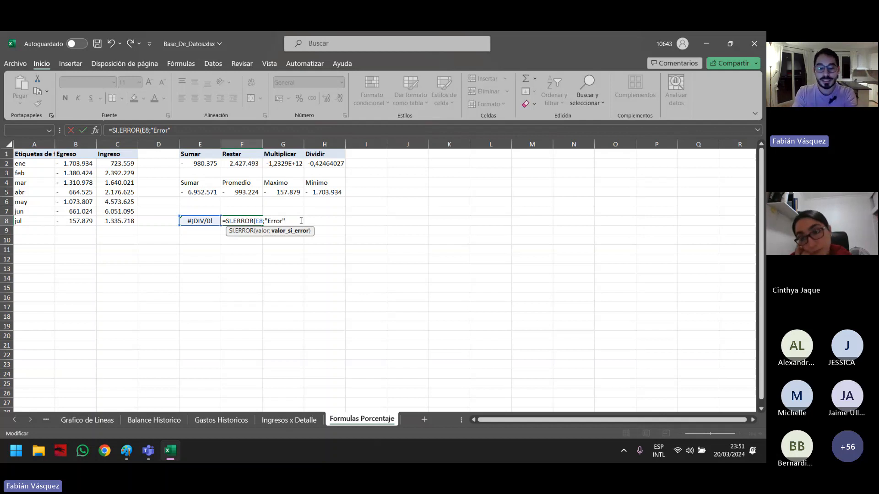
{"action": "type", "text": ")"}
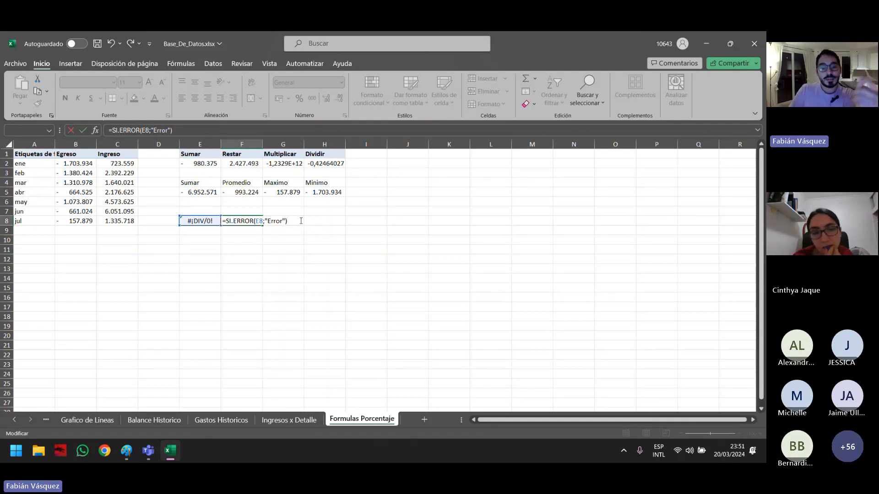
{"action": "key", "text": "BackSpace"}
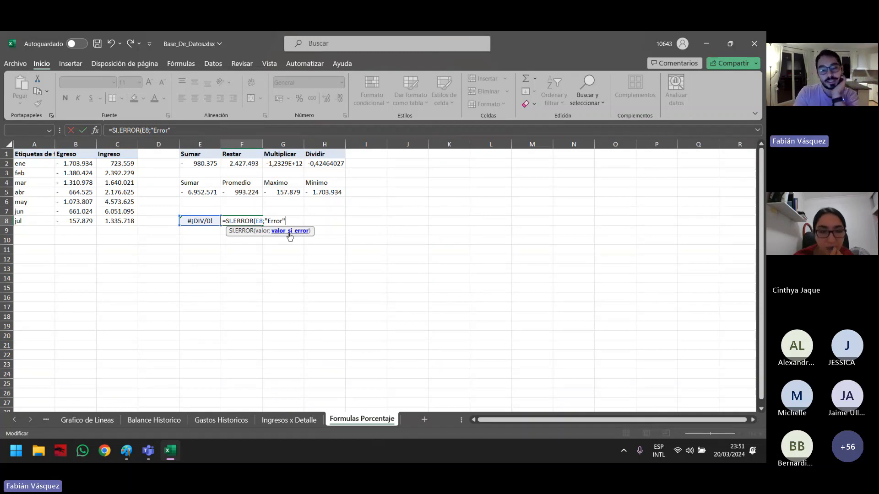
{"action": "key", "text": "Return"}
{"action": "left_click", "coordinate": [243, 221]}
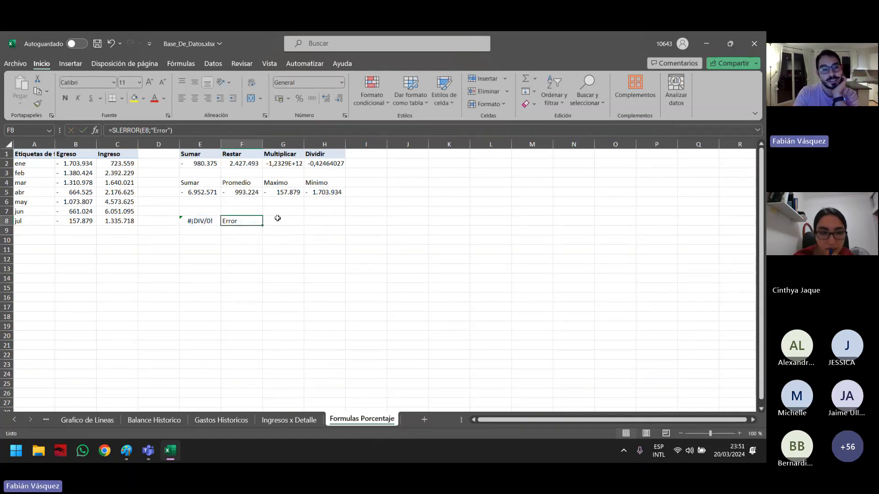
- Replace the "Error" text in F8's SI.ERROR formula with an empty text value ("")
{"action": "key", "text": "F2"}
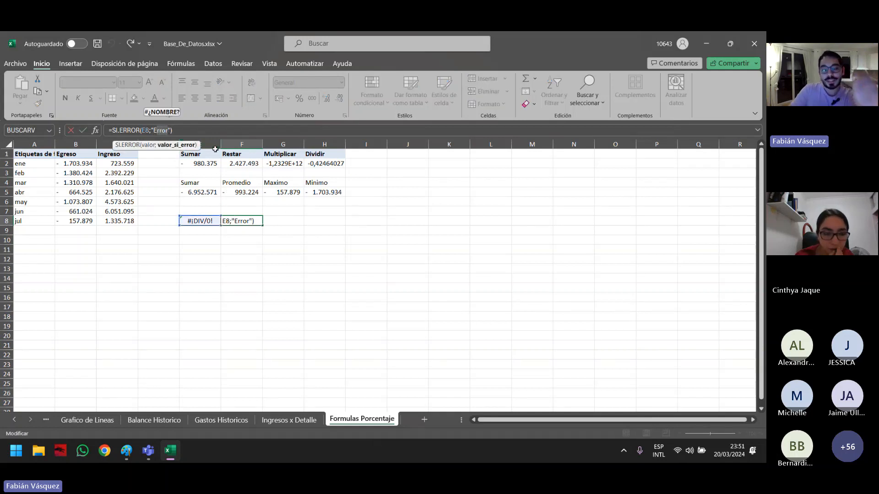
{"action": "key", "text": "BackSpace"}
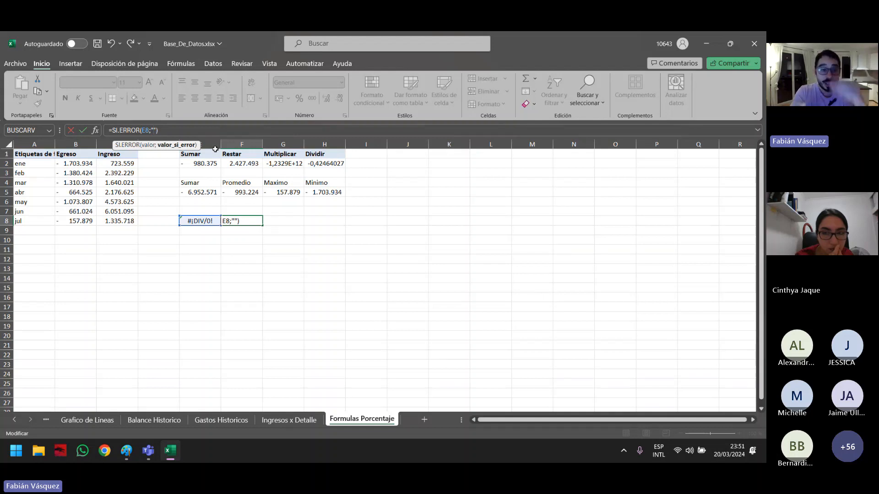
{"action": "key", "text": "Return"}
{"action": "left_click", "coordinate": [242, 221]}
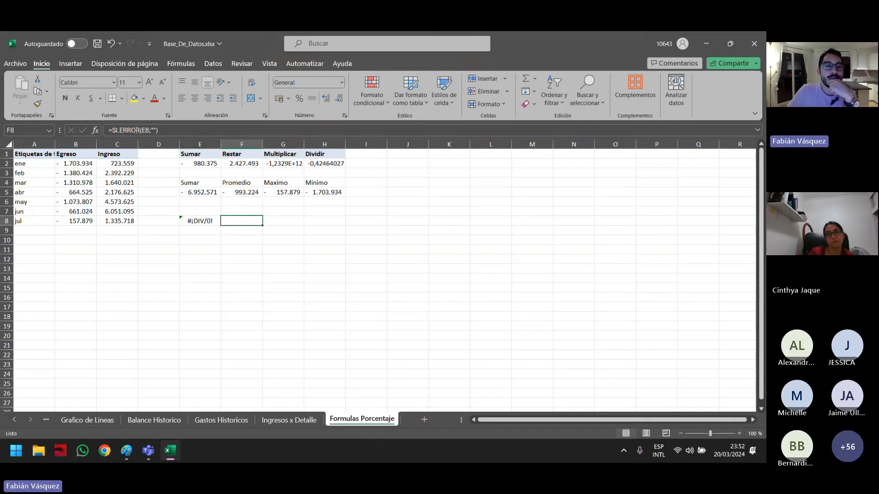
{"action": "left_click", "coordinate": [119, 130]}
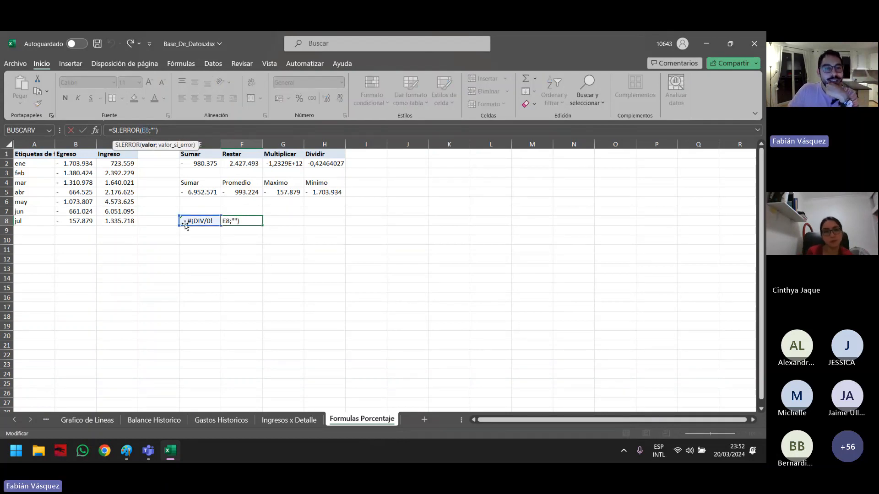
{"action": "double_click", "coordinate": [146, 131]}
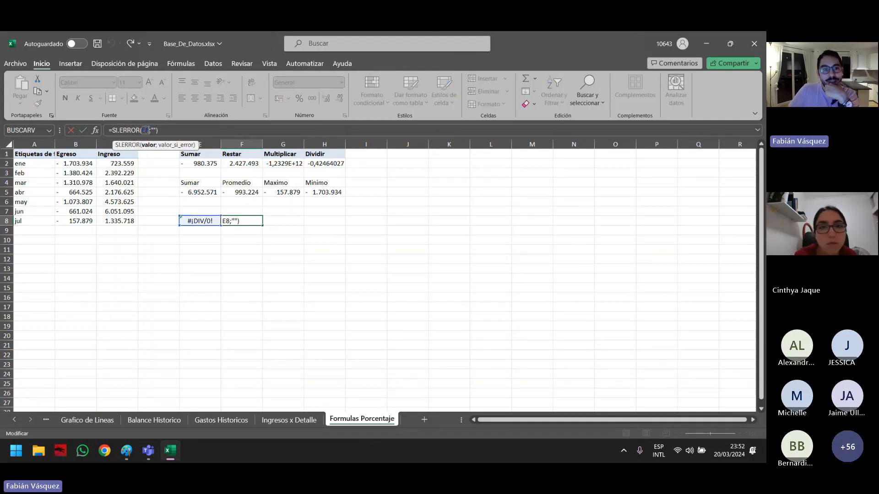
{"action": "left_click", "coordinate": [167, 230]}
{"action": "left_click", "coordinate": [200, 219]}
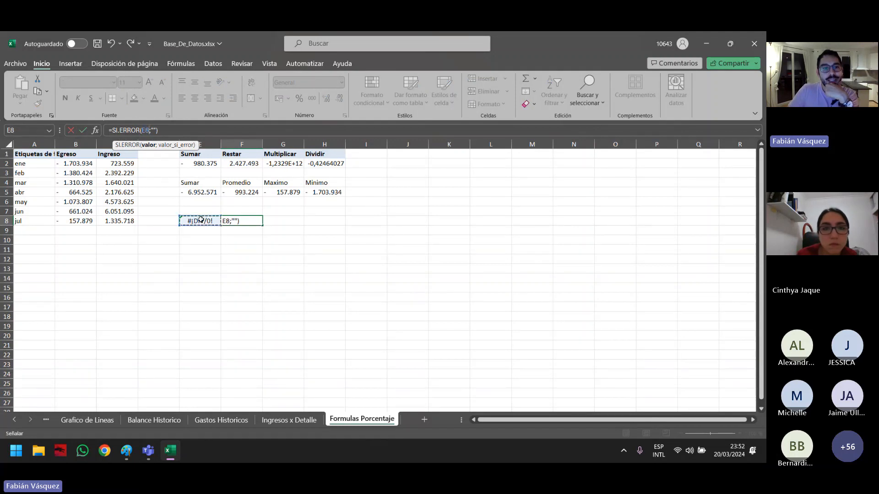
{"action": "key", "text": "Escape"}
- Replace the E8 reference in F8's SI.ERROR formula with the division 1/0 from cell E8
{"action": "left_click", "coordinate": [200, 221]}
{"action": "left_click", "coordinate": [116, 131]}
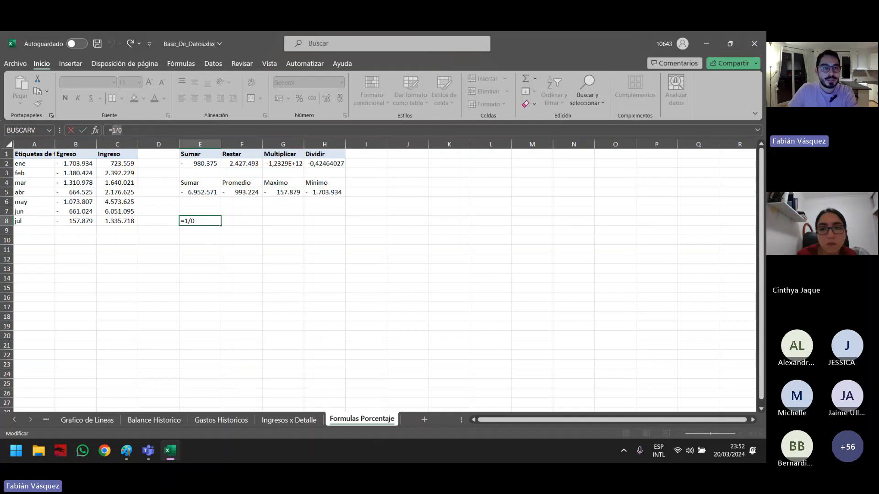
{"action": "left_click", "coordinate": [236, 217]}
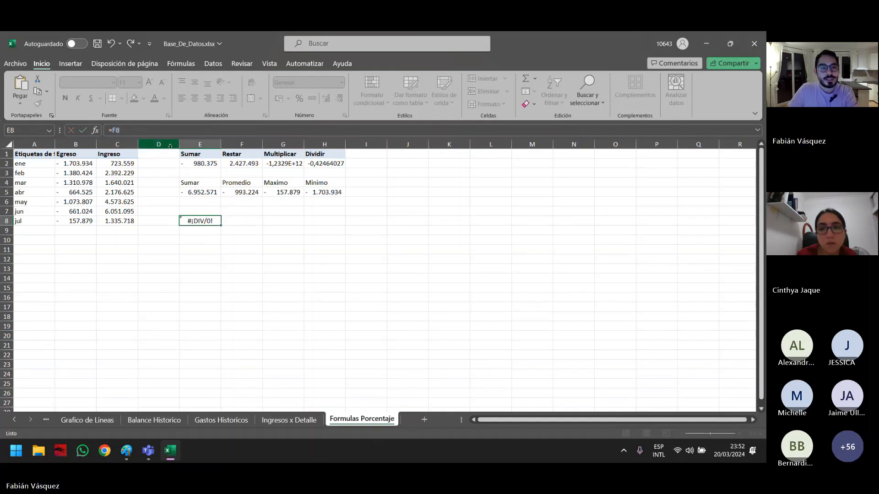
{"action": "left_click", "coordinate": [145, 130]}
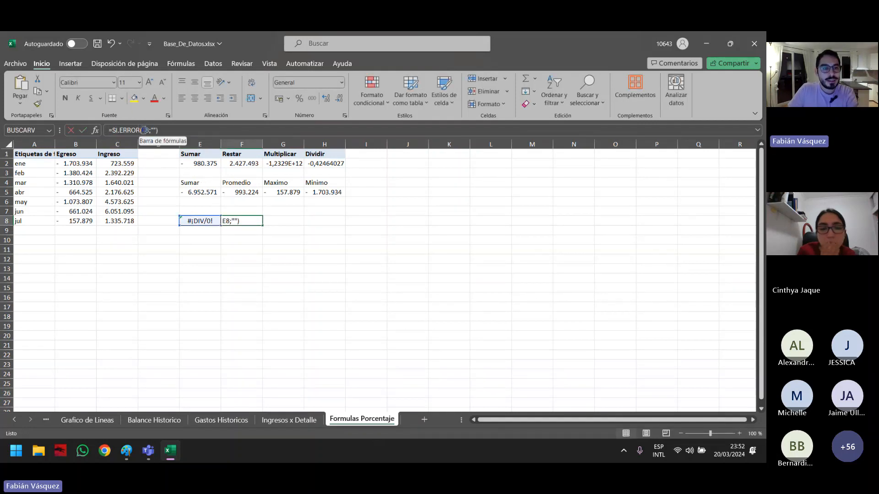
{"action": "type", "text": "1/0"}
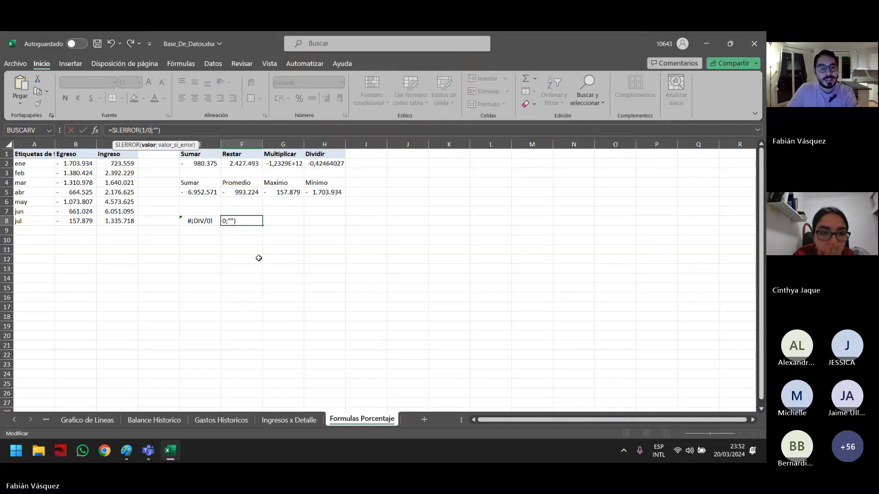
{"action": "key", "text": "Return"}
- Clear the division formula from E8, check the formula in F8, and clear F8 as well
{"action": "left_click", "coordinate": [197, 222]}
{"action": "key", "text": "Delete"}
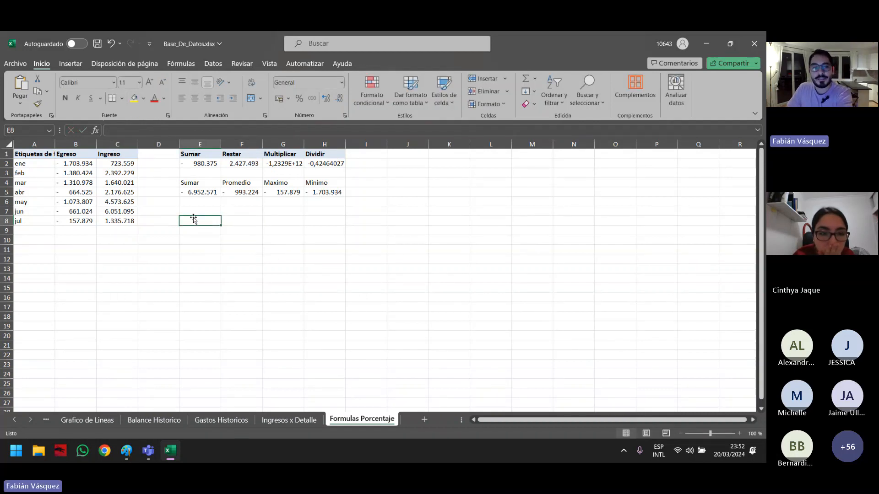
{"action": "left_click", "coordinate": [242, 220]}
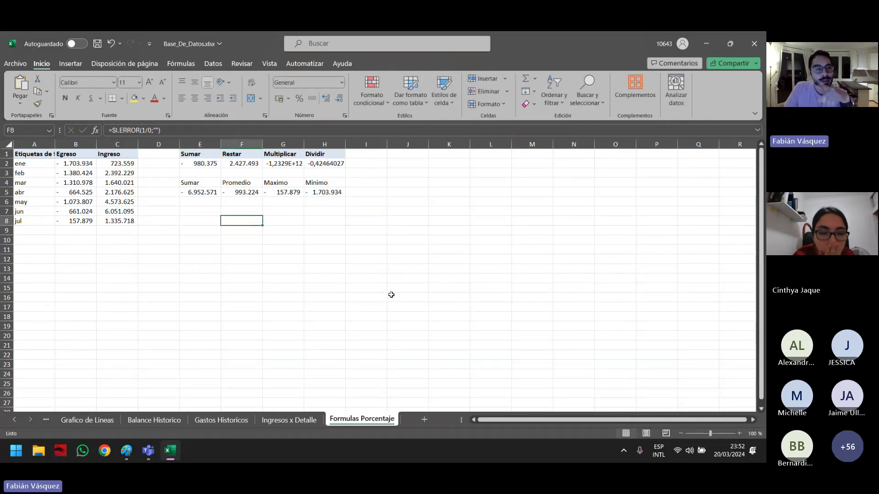
{"action": "left_click", "coordinate": [391, 295]}
{"action": "left_click", "coordinate": [246, 230]}
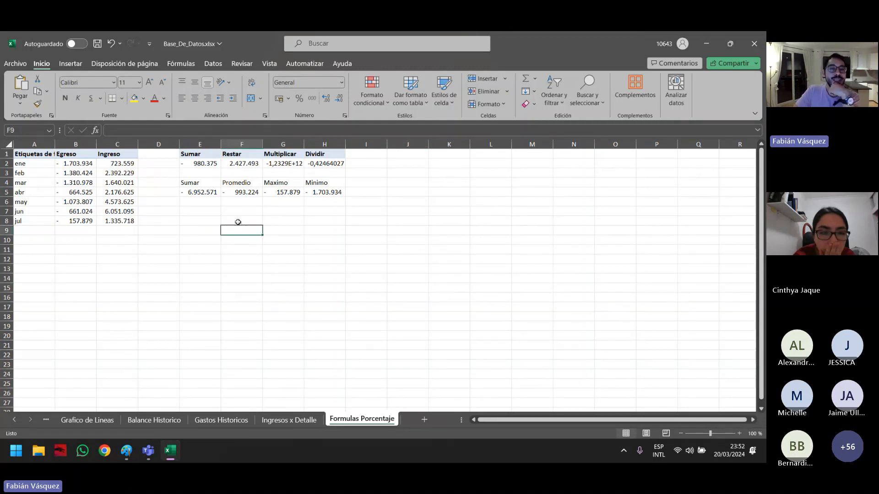
{"action": "left_click", "coordinate": [238, 222]}
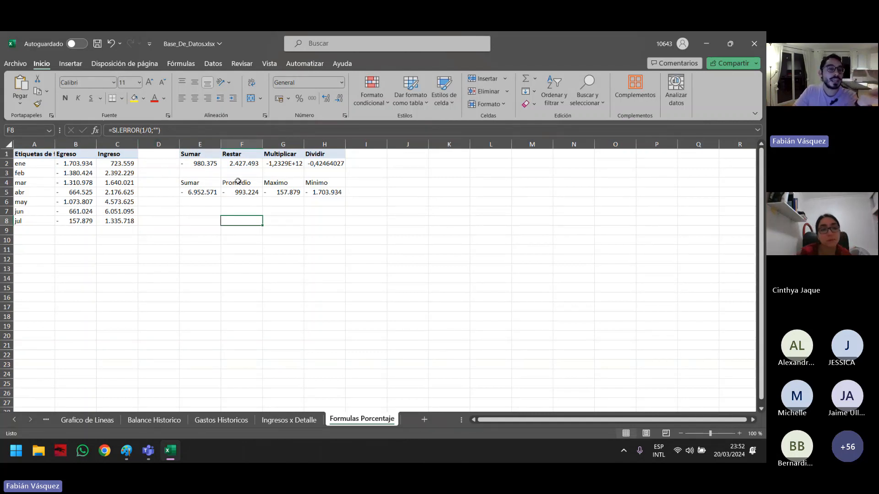
{"action": "left_click", "coordinate": [294, 222]}
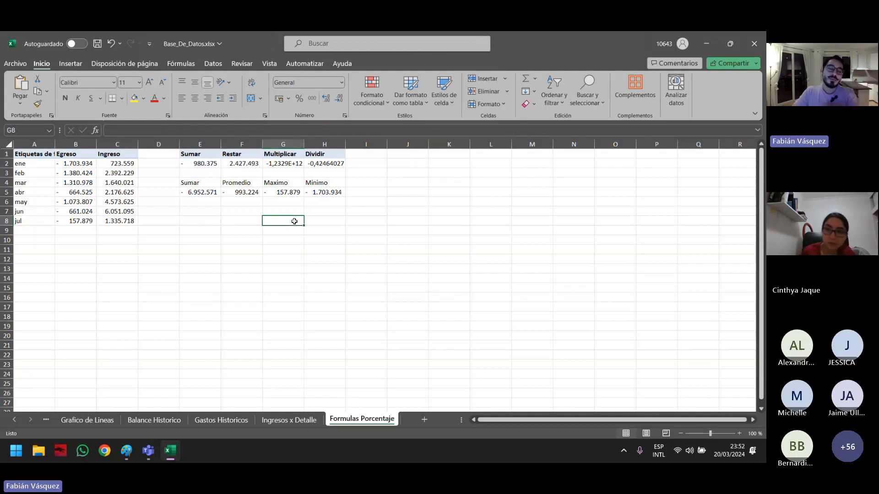
{"action": "left_click", "coordinate": [251, 226]}
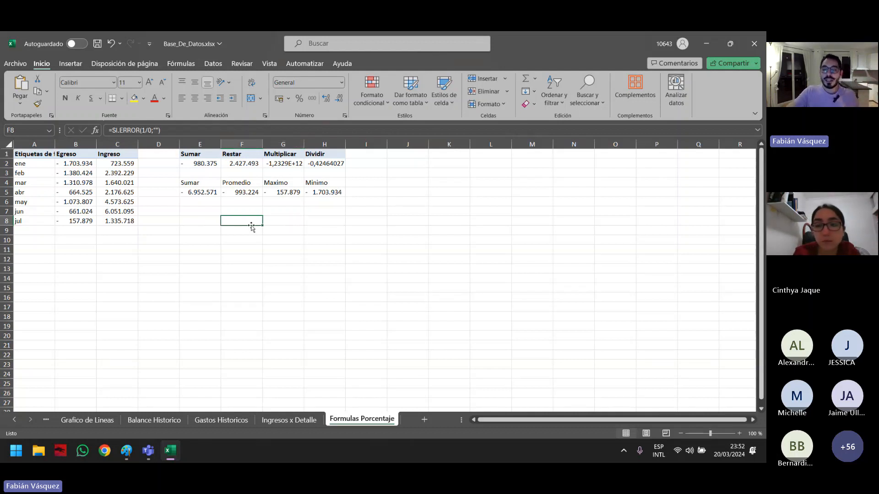
{"action": "key", "text": "Delete"}
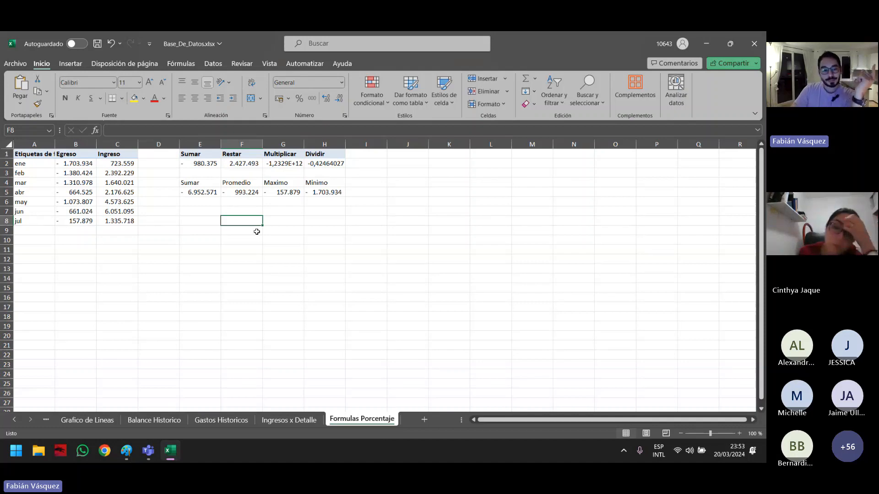
- Go back through the workbook's sheets to the Tabla Dinamica sheet and look over its pivot table
{"action": "left_click", "coordinate": [200, 383]}
{"action": "left_click", "coordinate": [157, 423]}
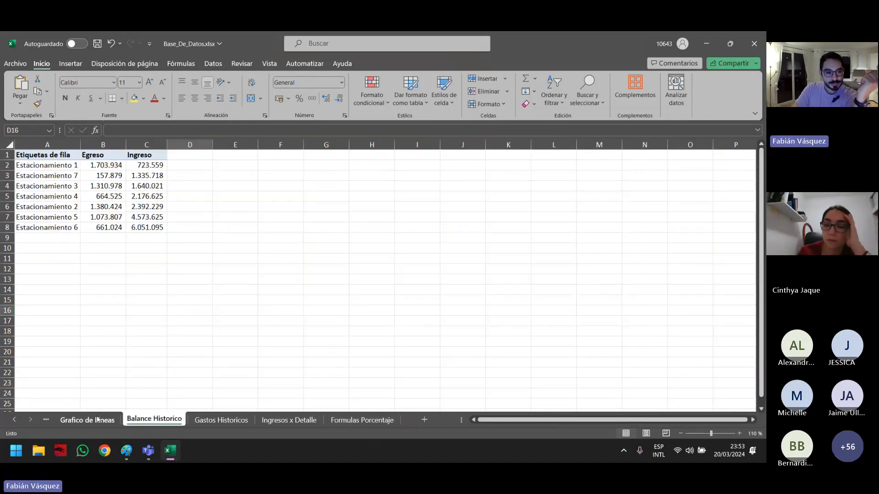
{"action": "left_click", "coordinate": [63, 423]}
{"action": "left_click", "coordinate": [15, 420]}
{"action": "left_click", "coordinate": [15, 420]}
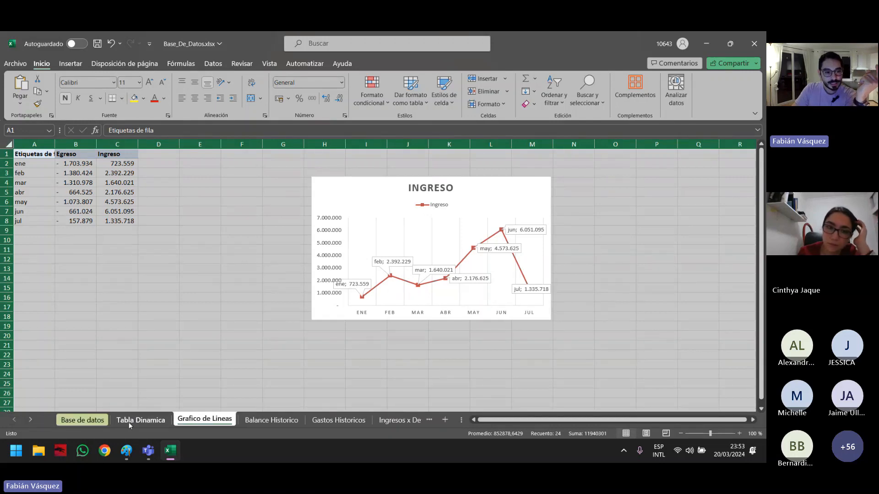
{"action": "left_click", "coordinate": [141, 419]}
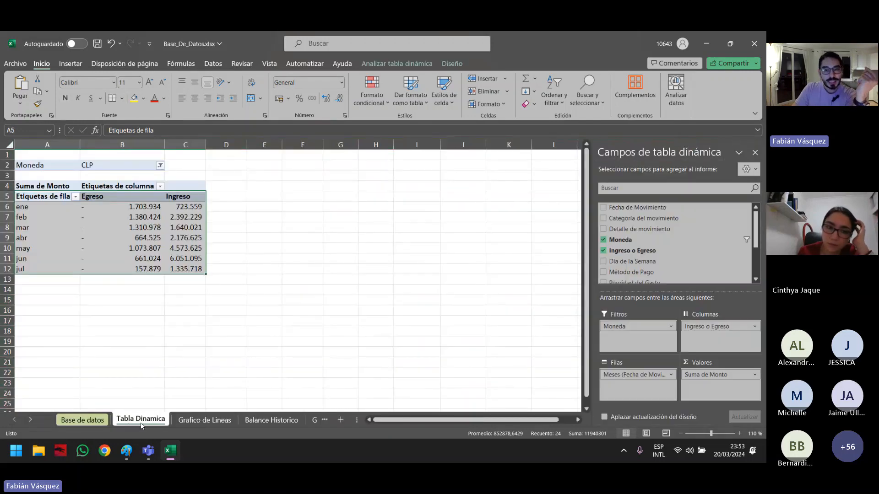
{"action": "left_click", "coordinate": [133, 248]}
{"action": "left_click", "coordinate": [241, 290]}
{"action": "left_click", "coordinate": [186, 251]}
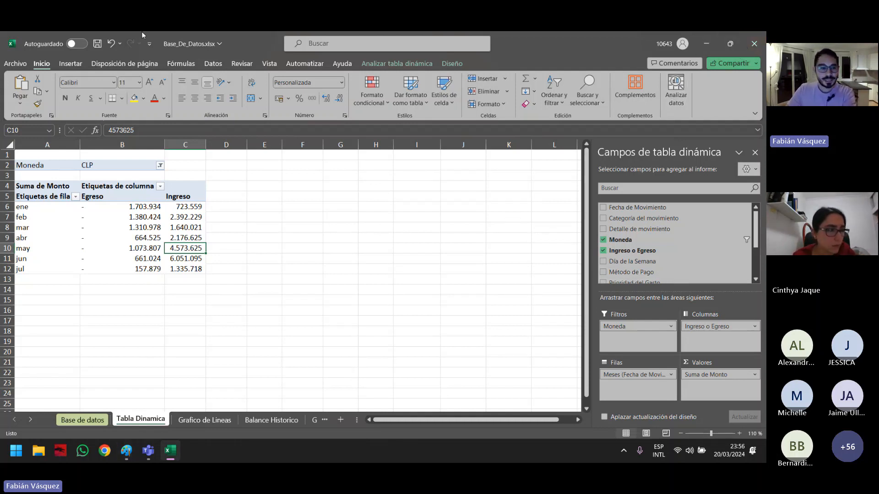
- Save the Base_De_Datos.xlsx workbook and close it
{"action": "left_click", "coordinate": [226, 203]}
{"action": "key", "text": "ctrl+s"}
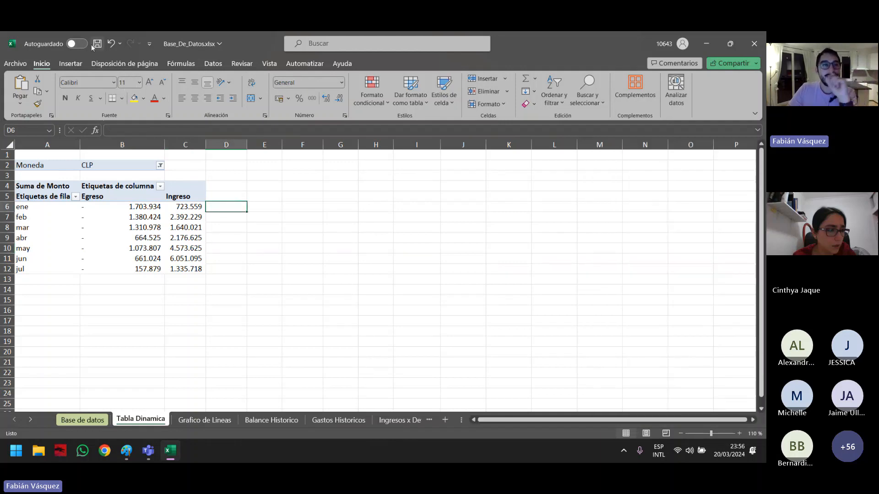
{"action": "left_click", "coordinate": [753, 44]}
{"action": "left_click", "coordinate": [754, 43]}
- Switch to the Teams meeting window and stop sharing the screen
{"action": "mouse_move", "coordinate": [148, 451]}
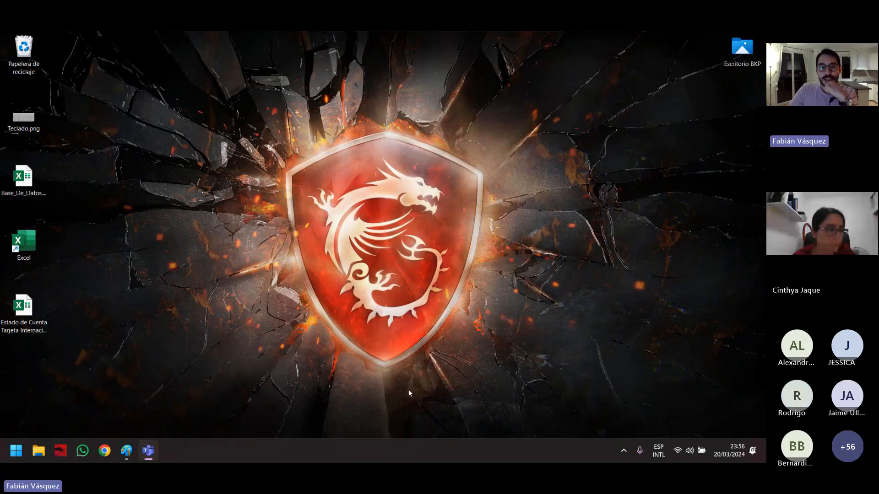
{"action": "left_click", "coordinate": [144, 403]}
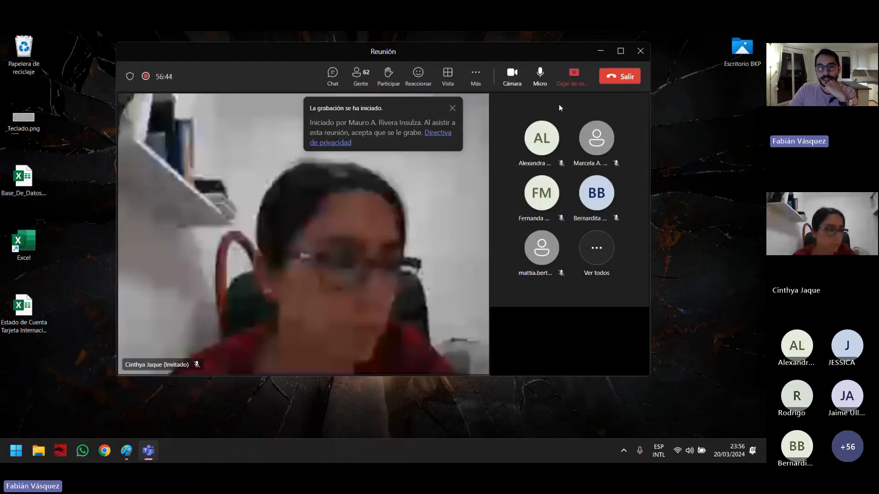
{"action": "left_click", "coordinate": [572, 78]}
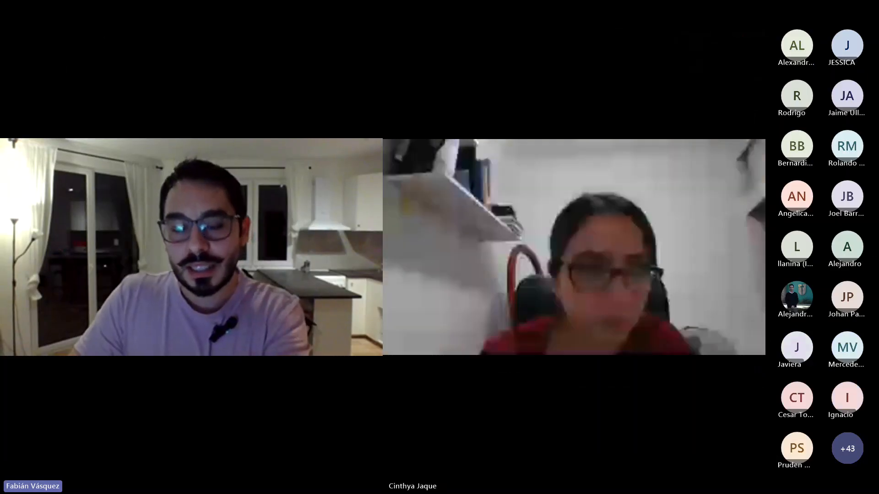